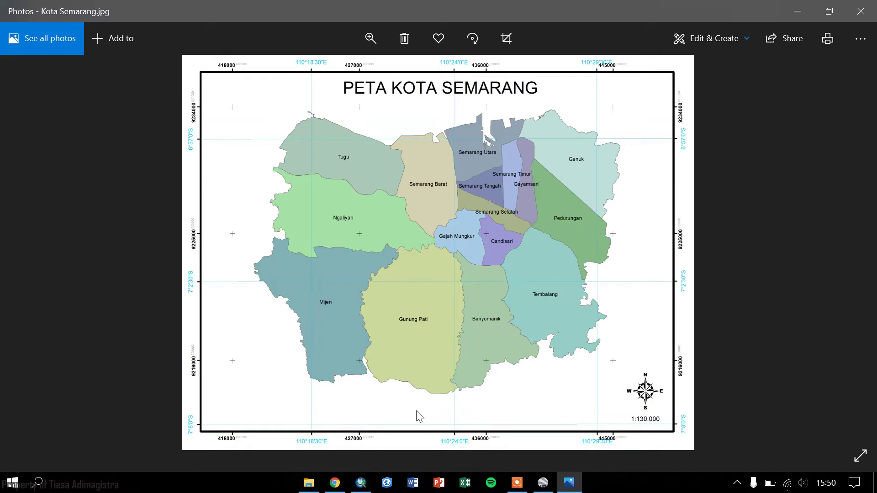
Switch to ArcMap and create a new map from the Blank Map template, keeping the default geodatabase D:\Praktikum Geomatika.gdb
left_click(361, 483)
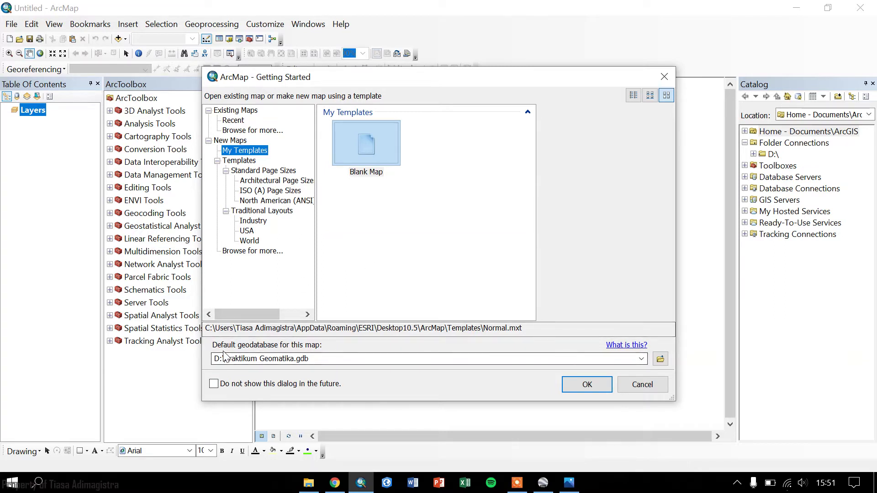
left_click(368, 147)
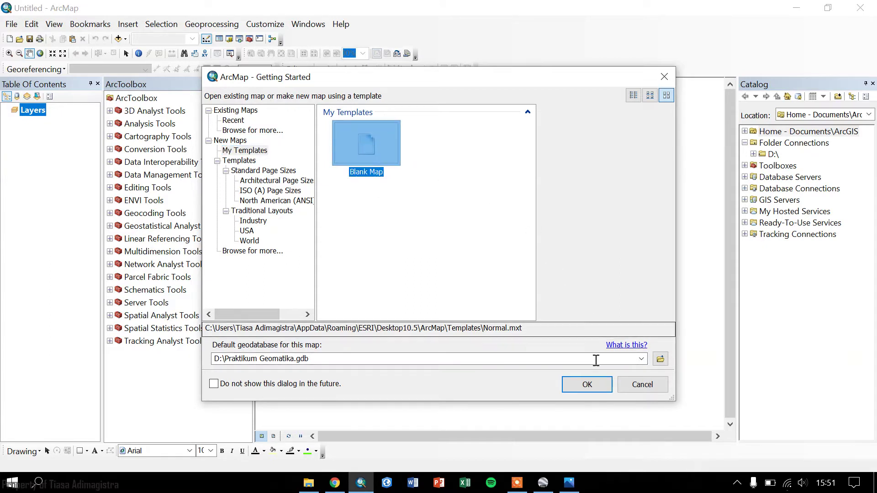
left_click(595, 386)
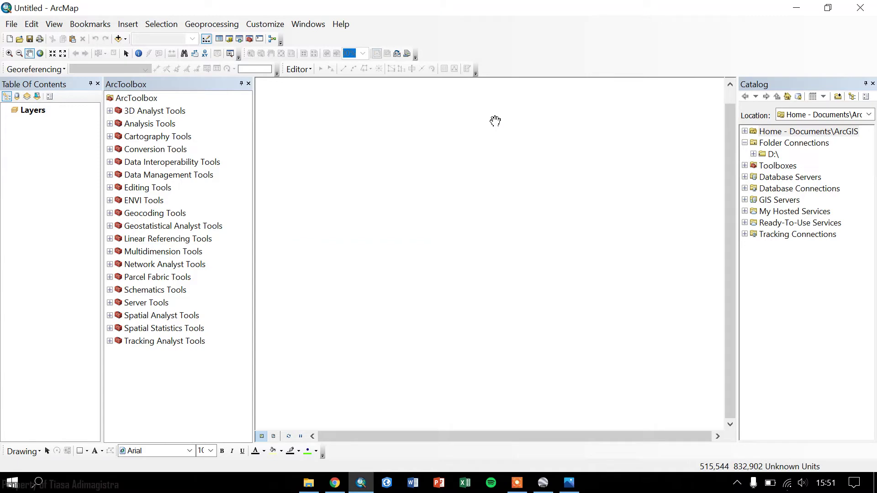
Switch to Photos to view the Kota Semarang.jpg map image, and return to ArcMap
left_click(573, 482)
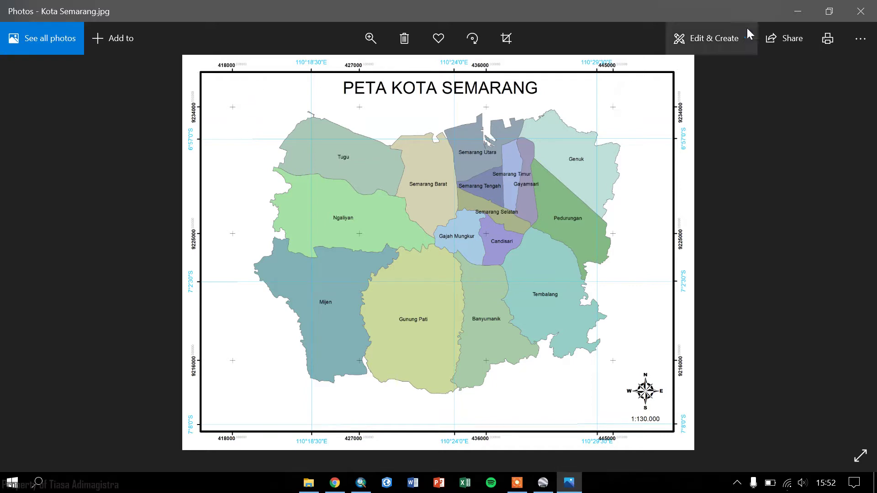
left_click(797, 11)
Set the Layers data frame's coordinate system to the projected UTM system WGS 1984 UTM Zone 49S in the Southern Hemisphere group
left_click(37, 111)
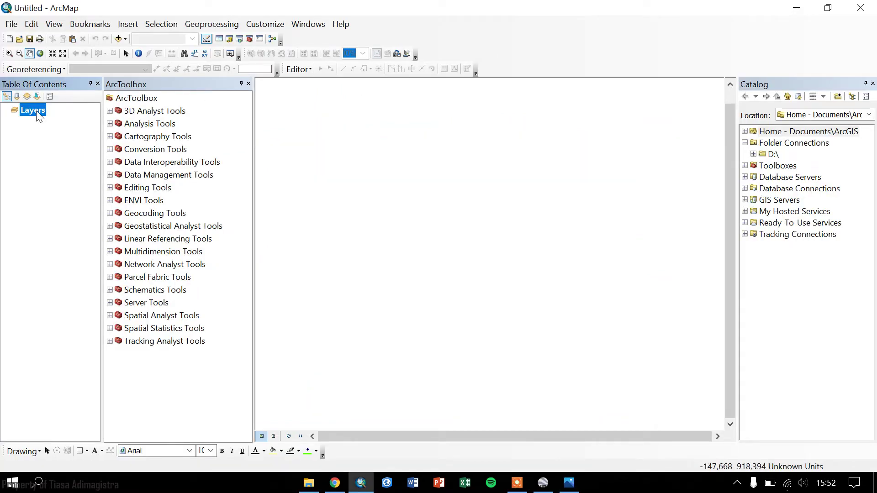
right_click(38, 112)
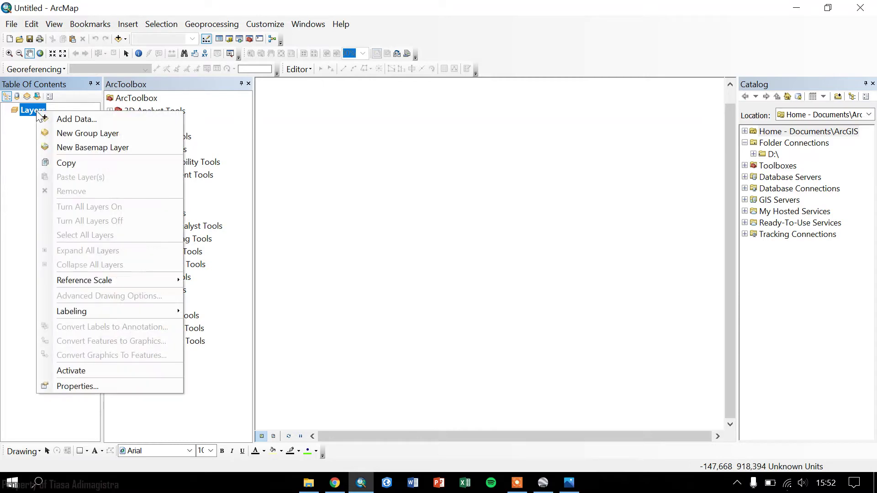
left_click(102, 387)
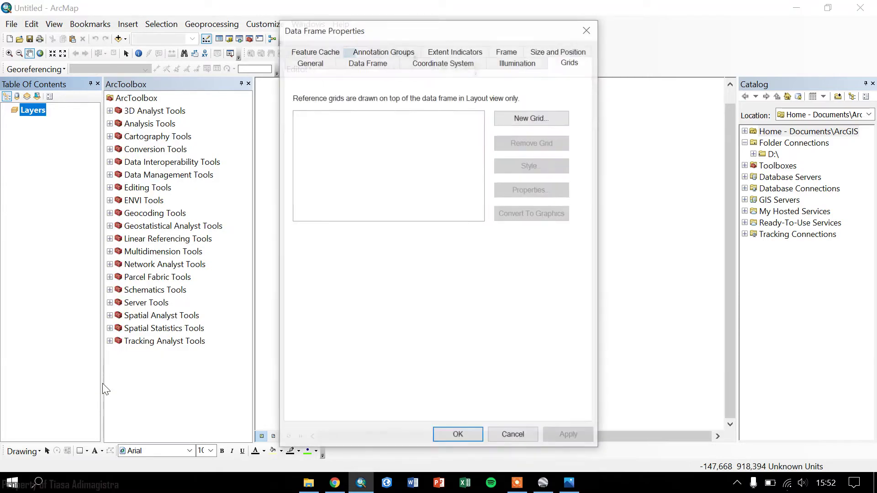
left_click(415, 66)
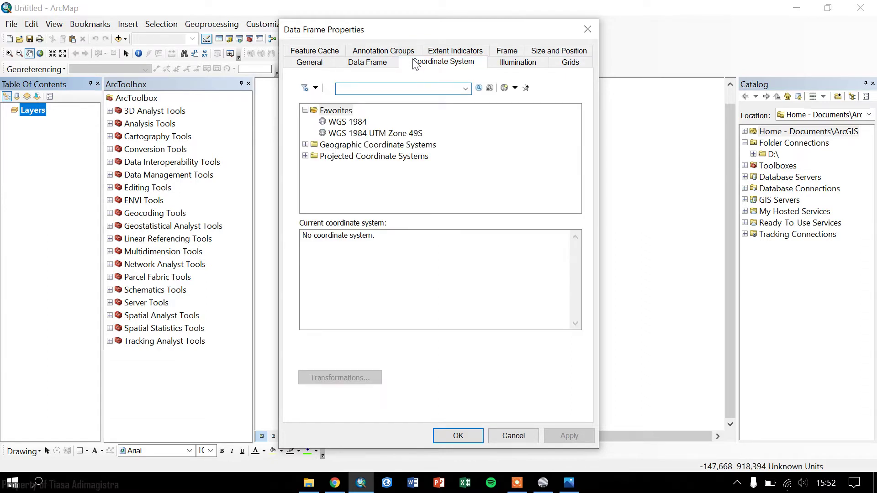
double_click(314, 111)
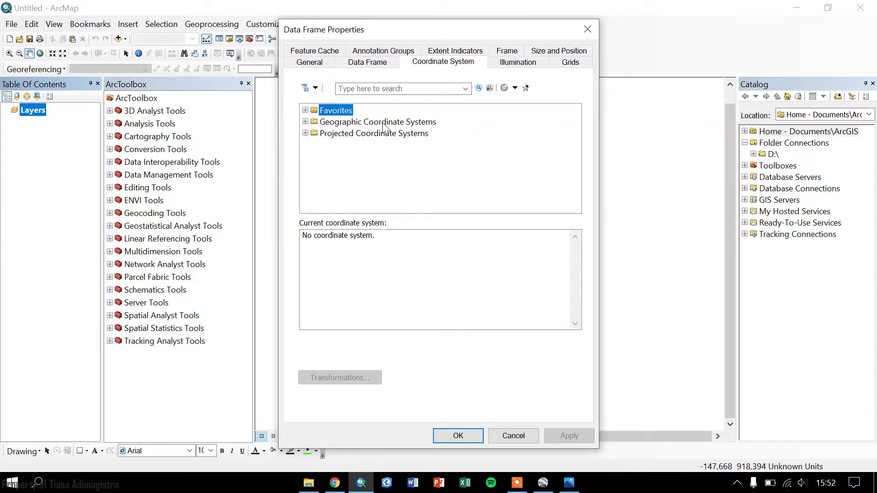
left_click(355, 135)
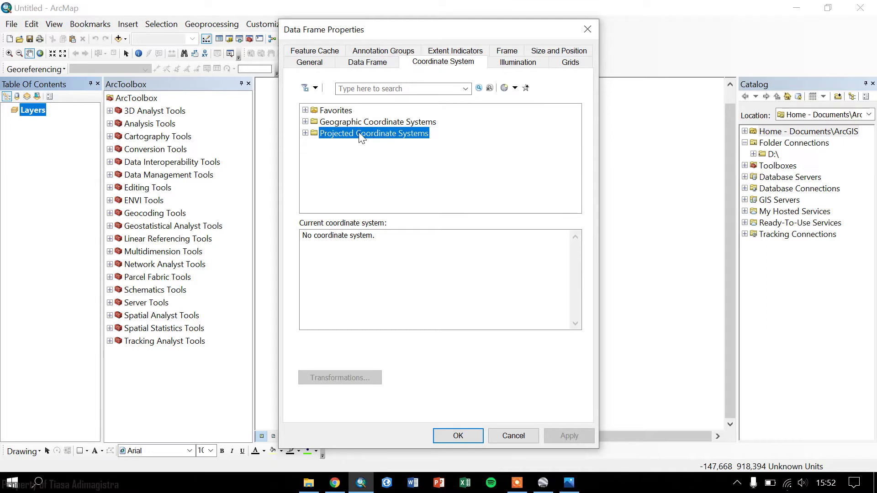
left_click(305, 133)
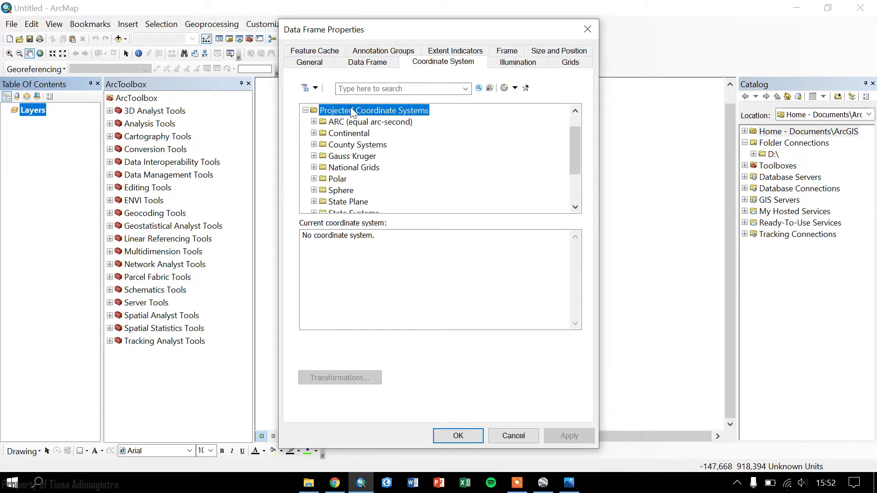
scroll(454, 136, "down", 2)
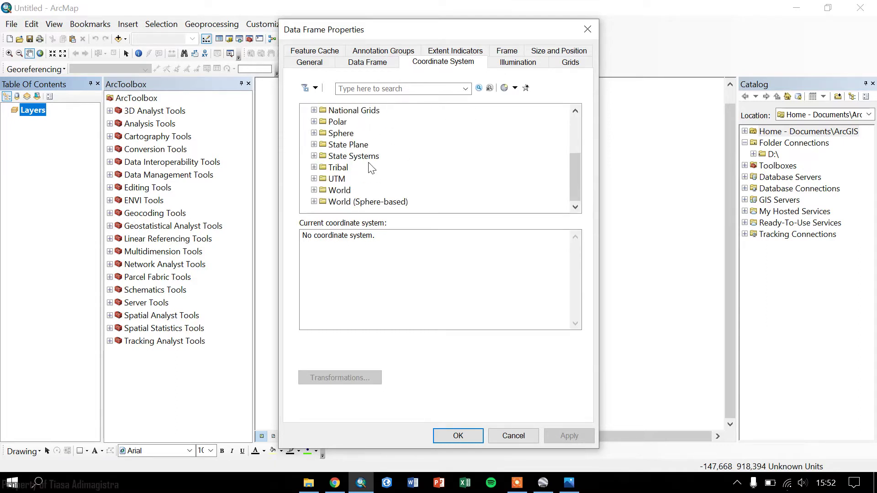
left_click(314, 179)
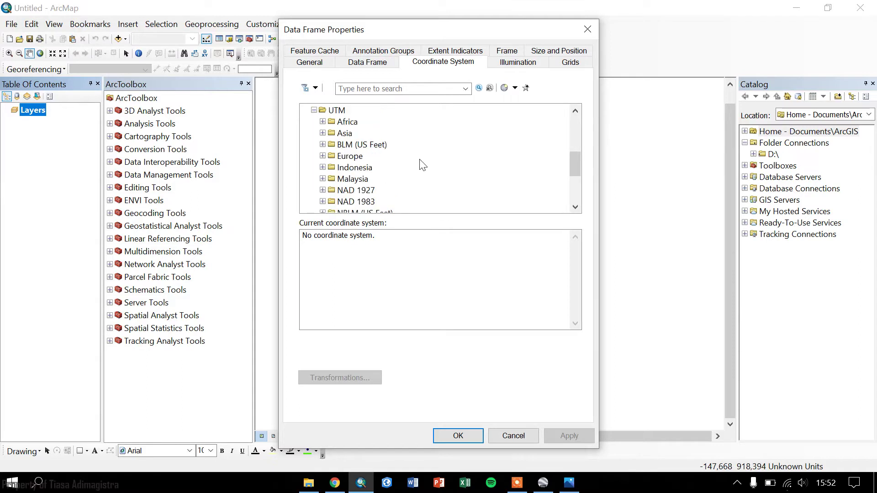
scroll(422, 164, "down", 2)
scroll(422, 164, "down", 1)
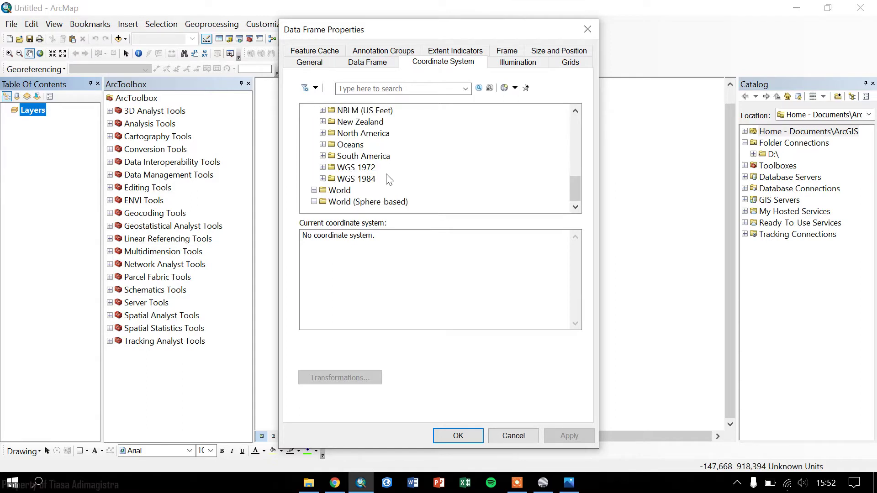
left_click(323, 178)
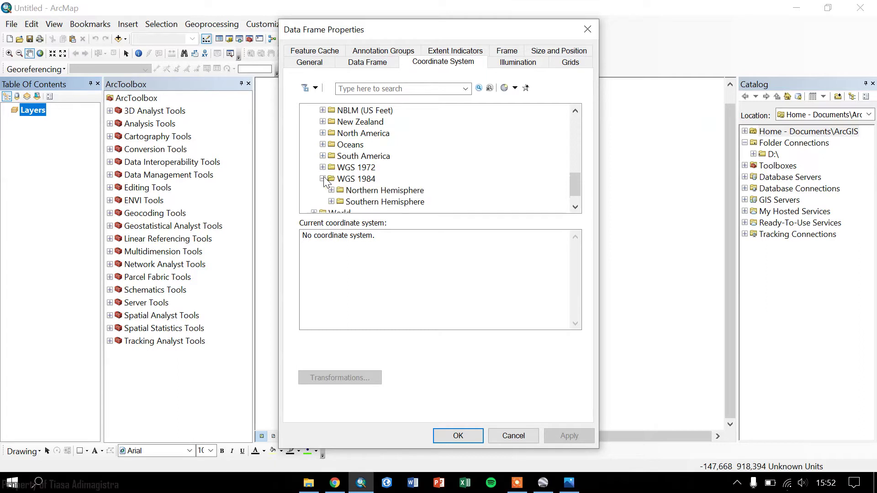
left_click(332, 201)
scroll(471, 167, "down", 10)
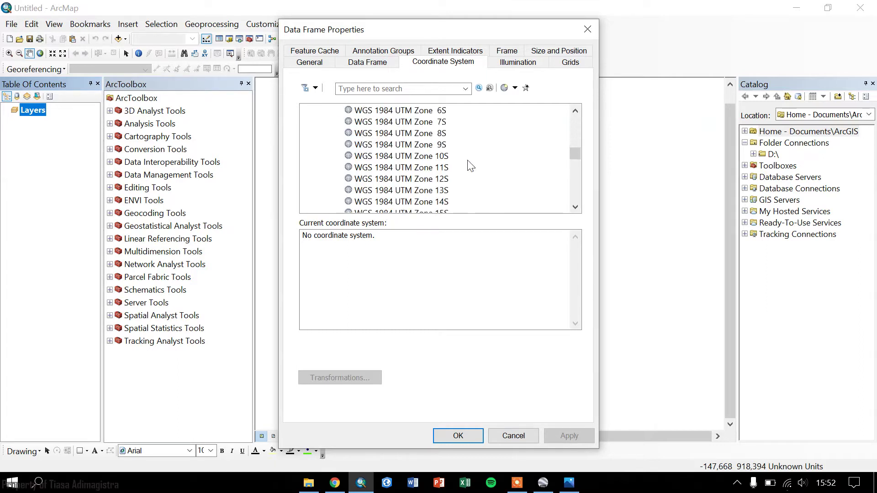
scroll(471, 167, "down", 4)
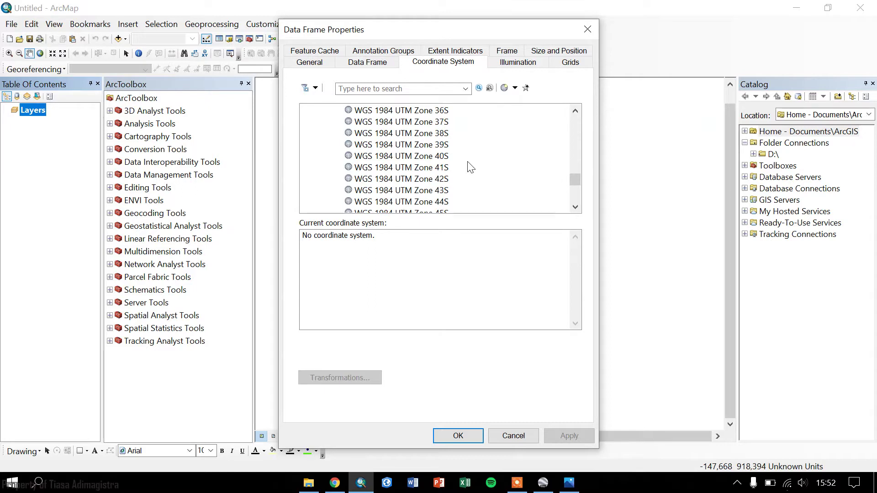
left_click(431, 190)
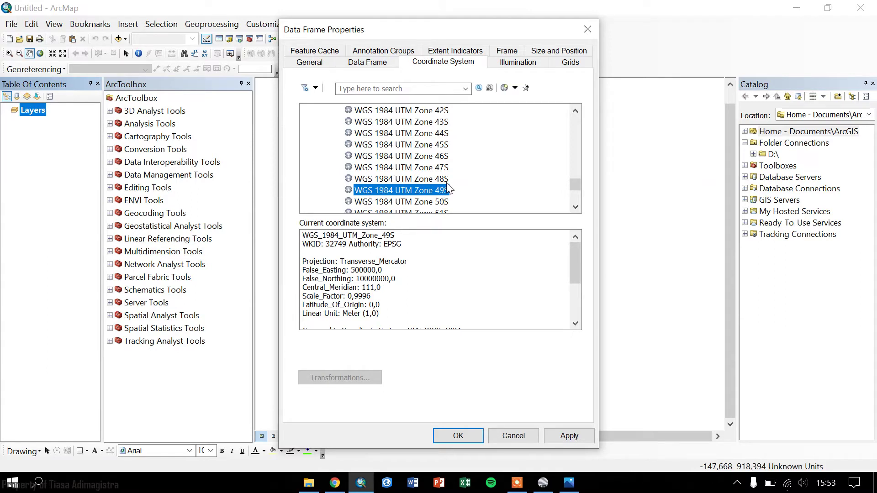
left_click(462, 435)
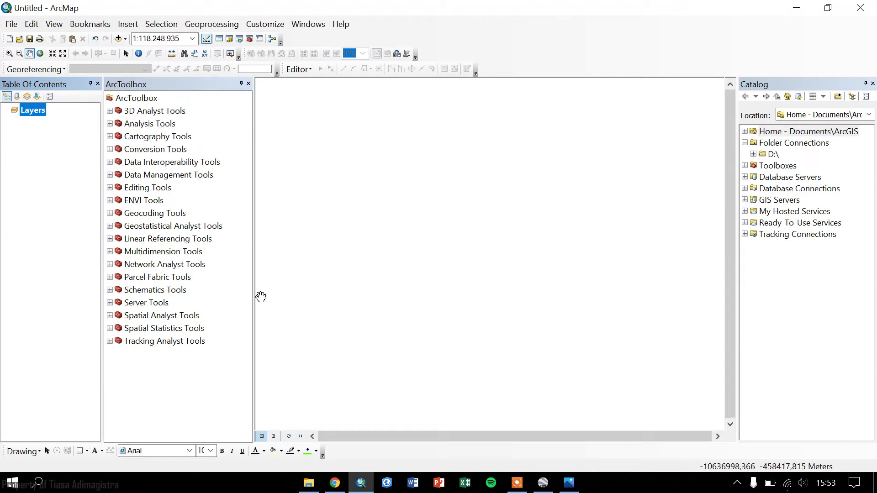
Add the Kota Semarang image from the Georeferencing folder in File Explorer to the ArcMap document as a layer
left_click(313, 485)
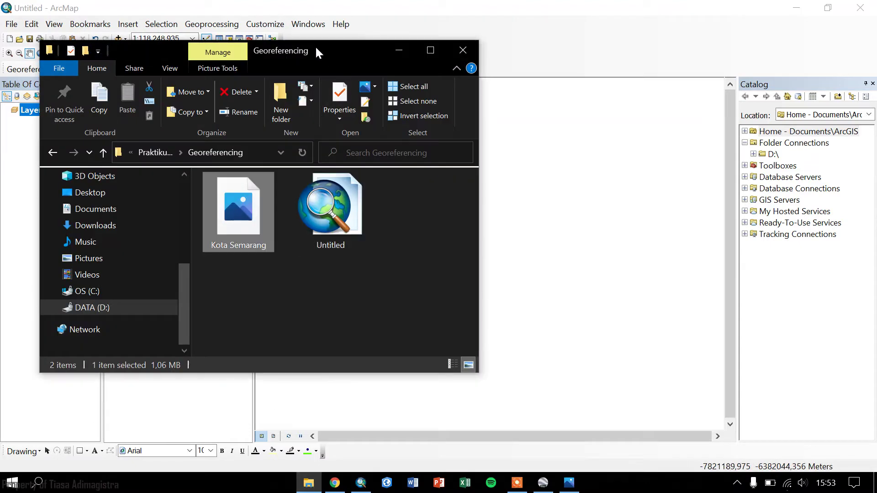
left_click_drag(318, 49, 566, 70)
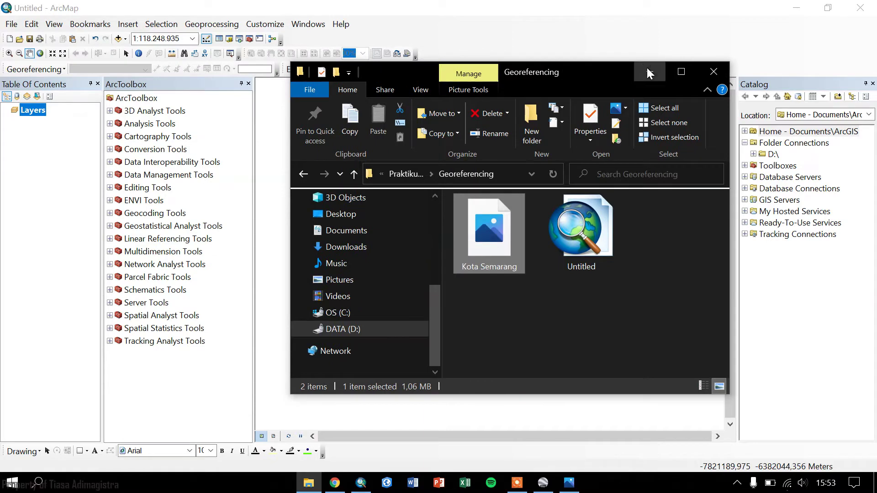
left_click(645, 71)
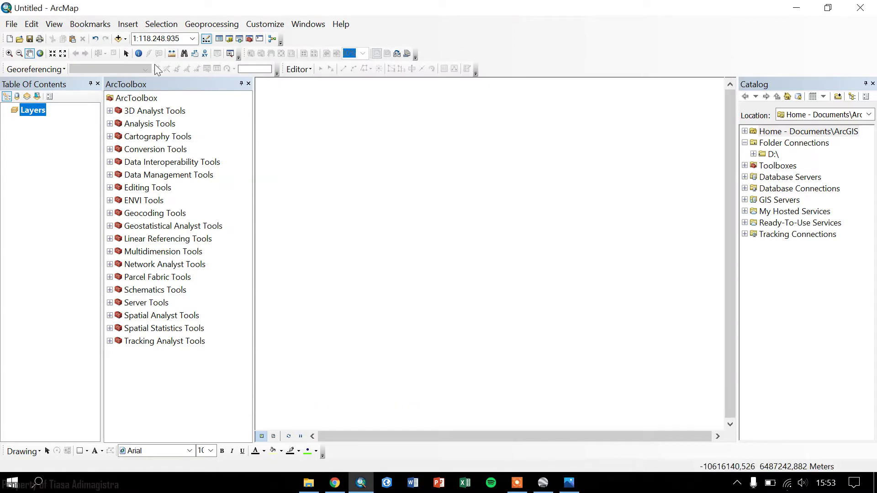
left_click(309, 481)
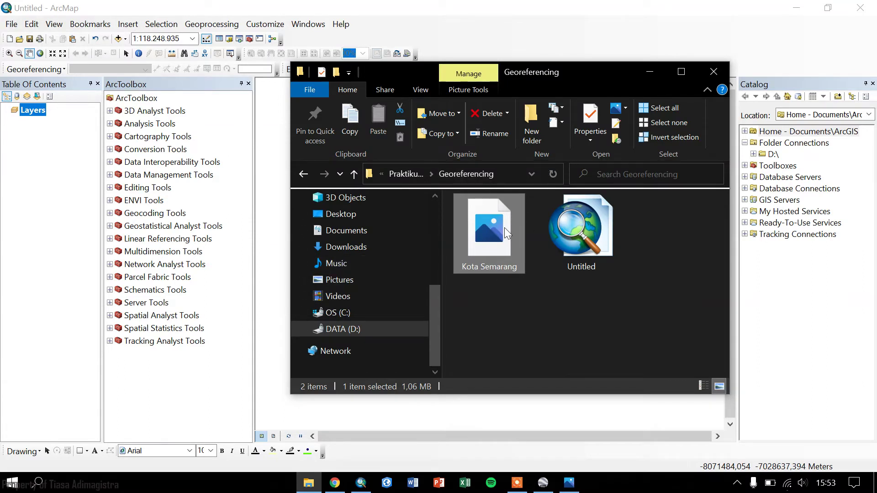
mouse_move(496, 221)
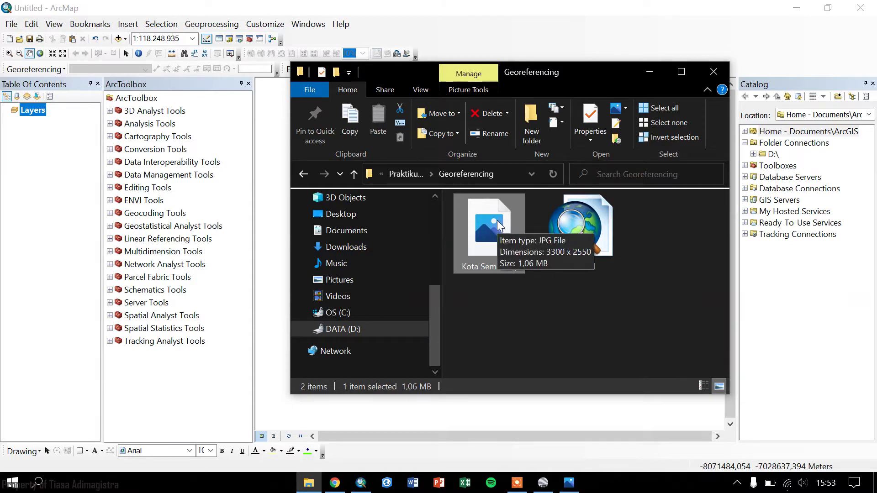
left_click_drag(495, 231, 65, 160)
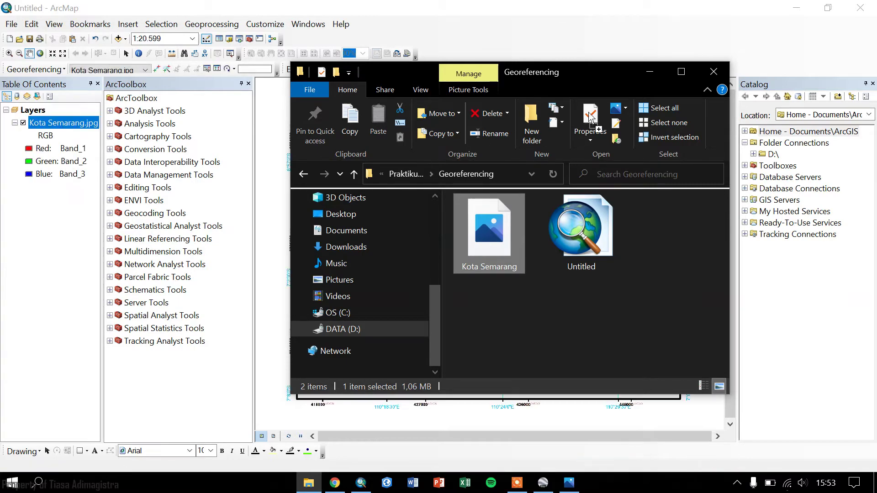
left_click(277, 246)
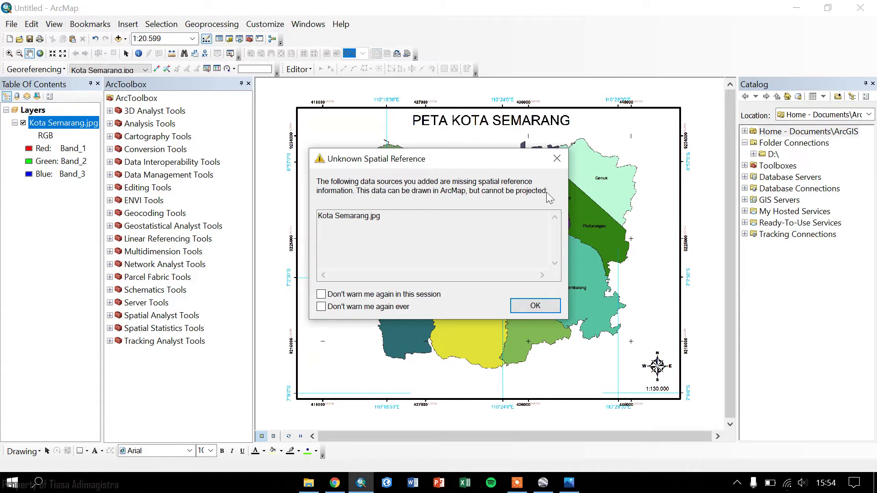
left_click(542, 309)
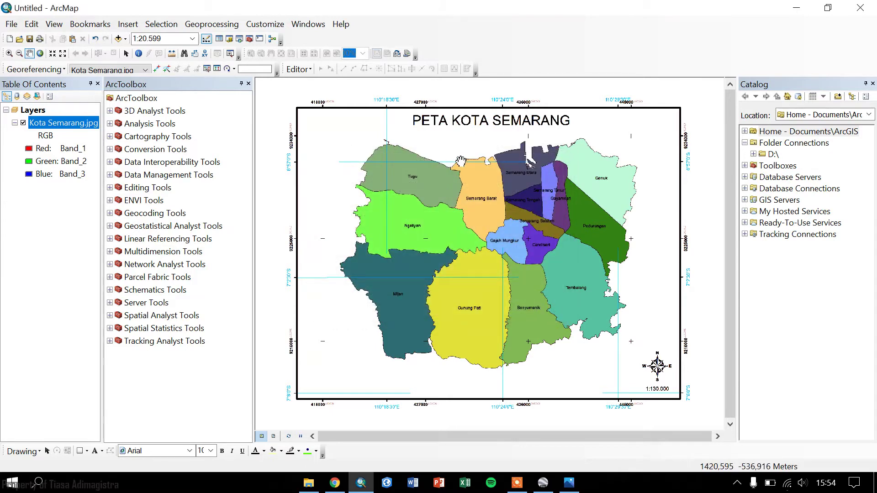
Collapse the Kota Semarang.jpg layer's band legend and turn off the layer's visibility
right_click(69, 128)
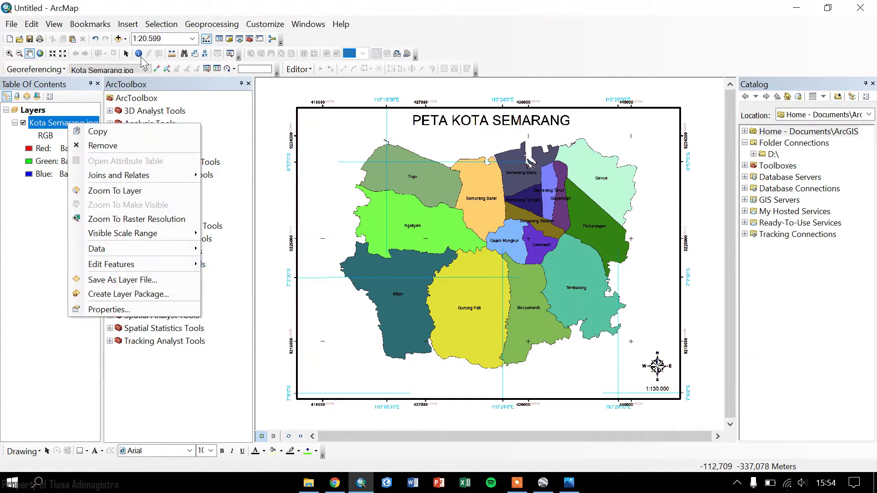
left_click(13, 123)
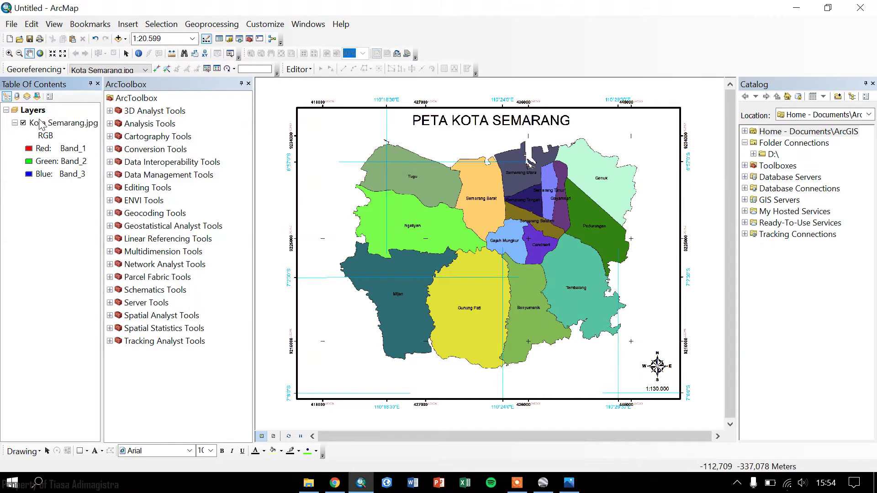
left_click(14, 123)
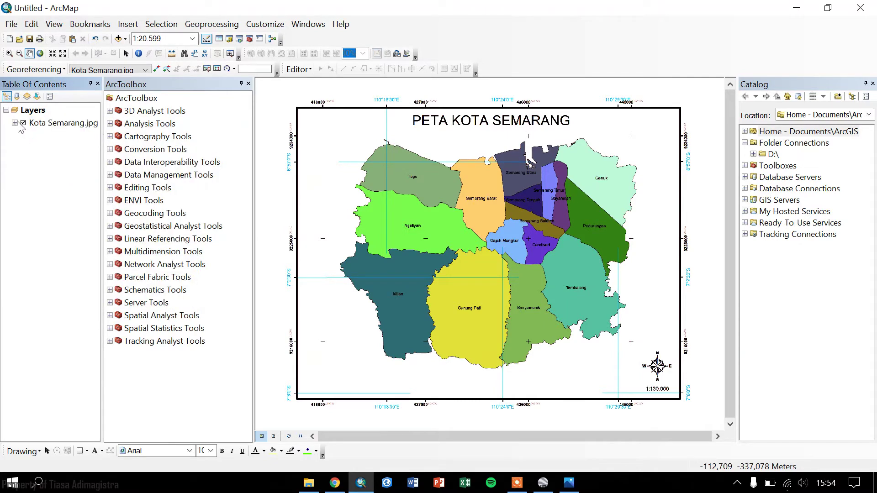
left_click(23, 123)
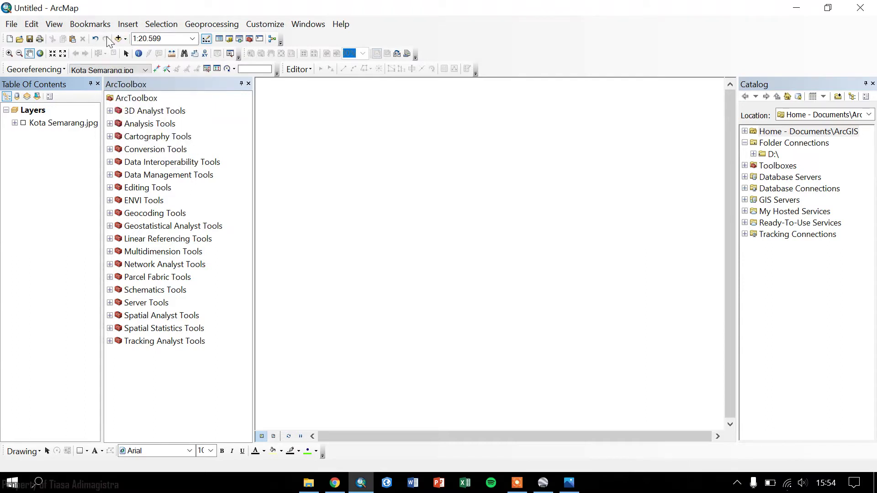
left_click(11, 25)
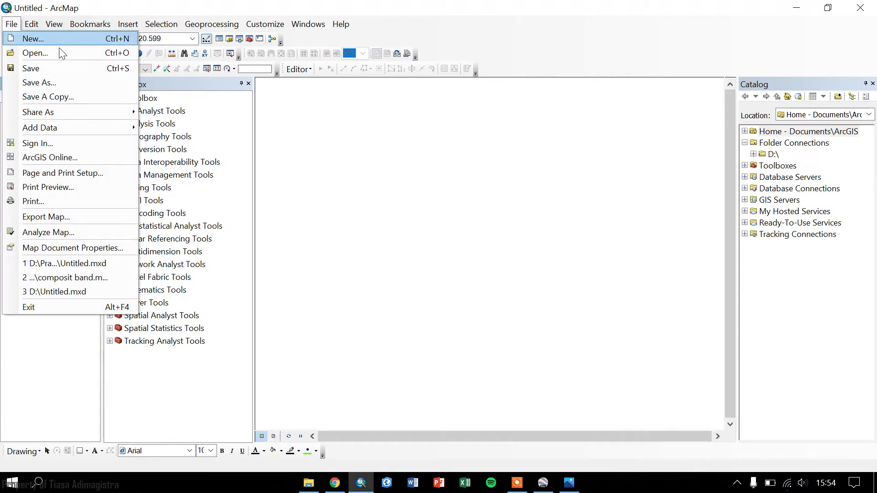
mouse_move(109, 135)
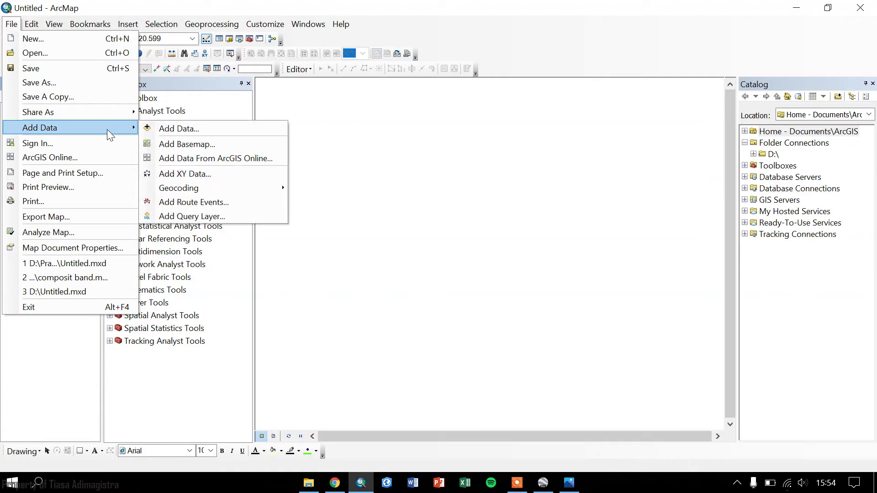
left_click(86, 358)
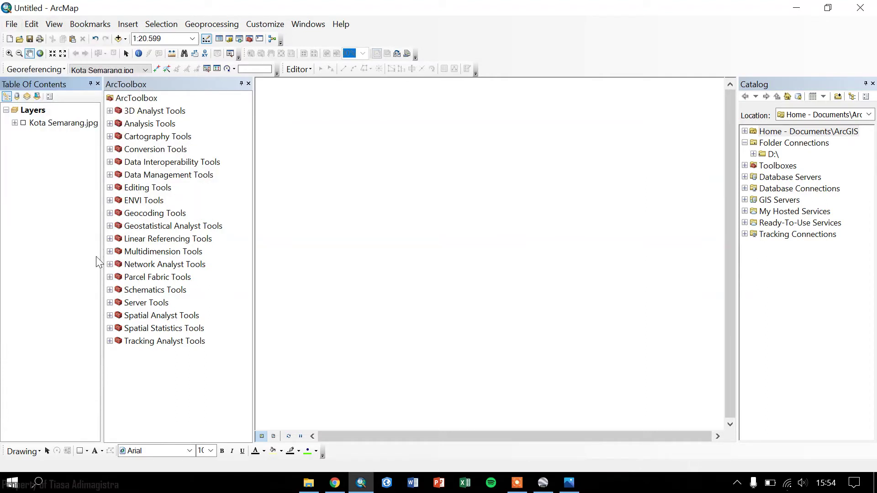
Add Kota Semarang.jpg from the D:\Praktikum SIG\Georeferencing folder as a layer and accept the unknown spatial reference
left_click(120, 40)
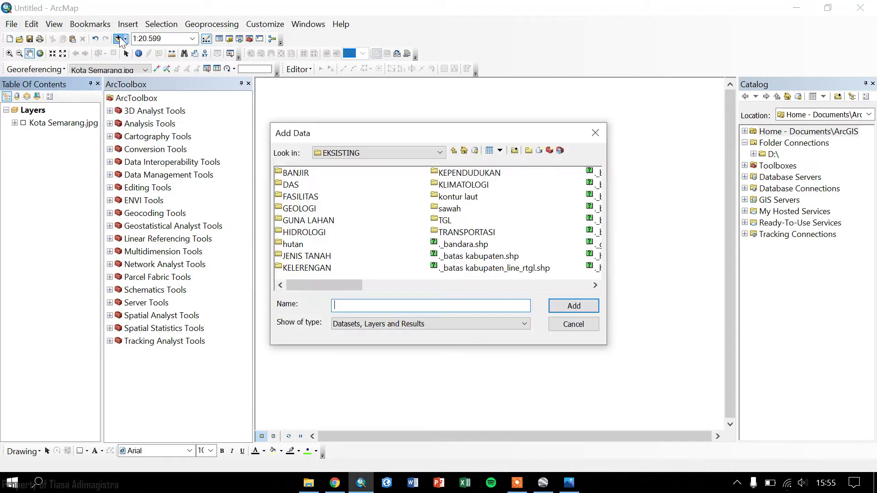
left_click(440, 152)
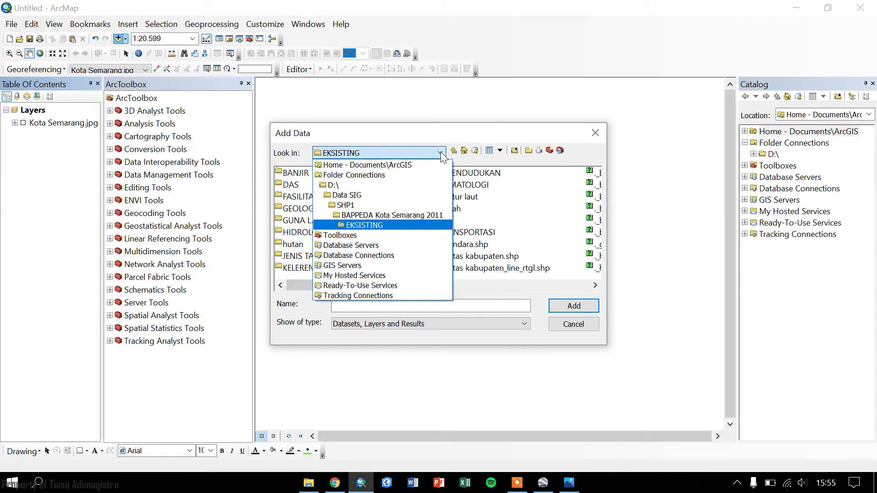
left_click(350, 183)
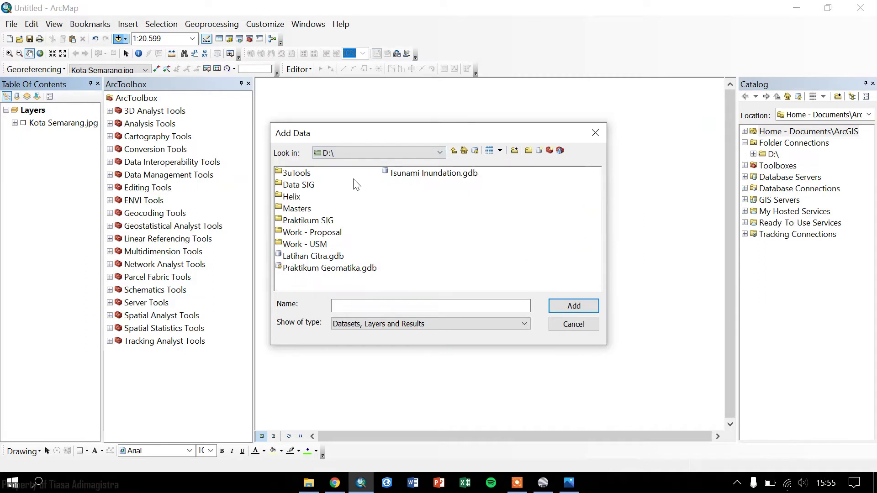
double_click(329, 221)
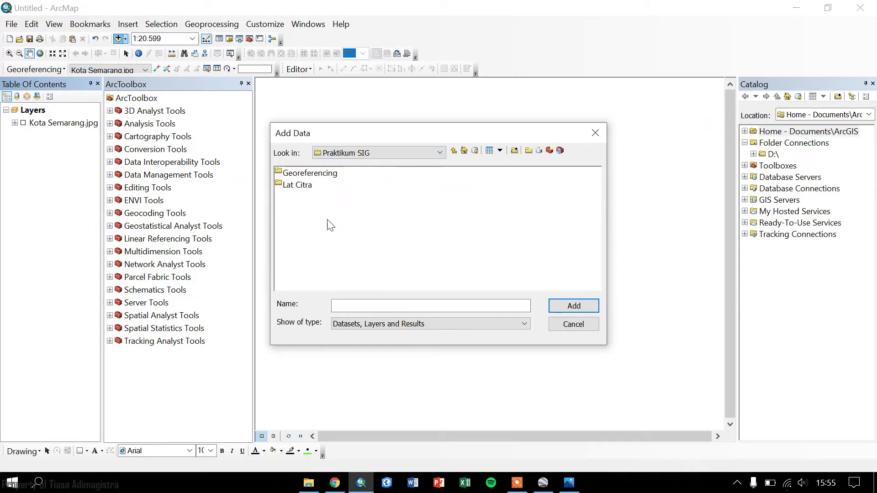
double_click(322, 174)
left_click(323, 174)
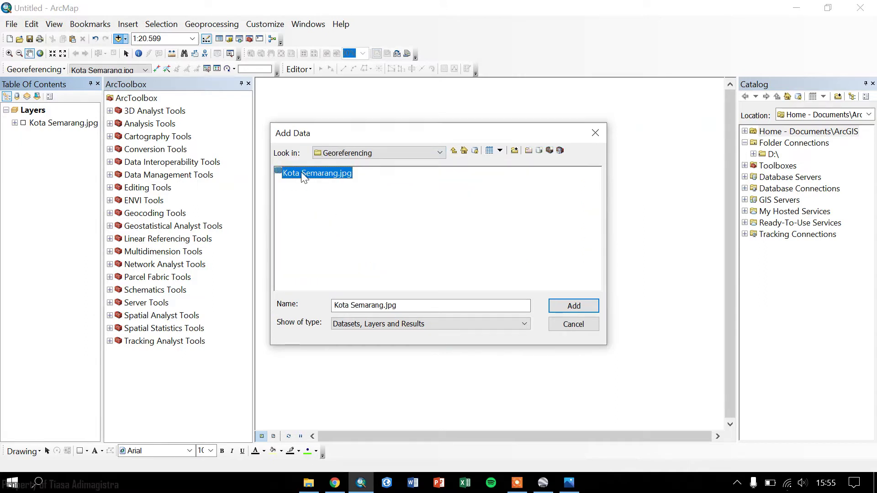
left_click(561, 307)
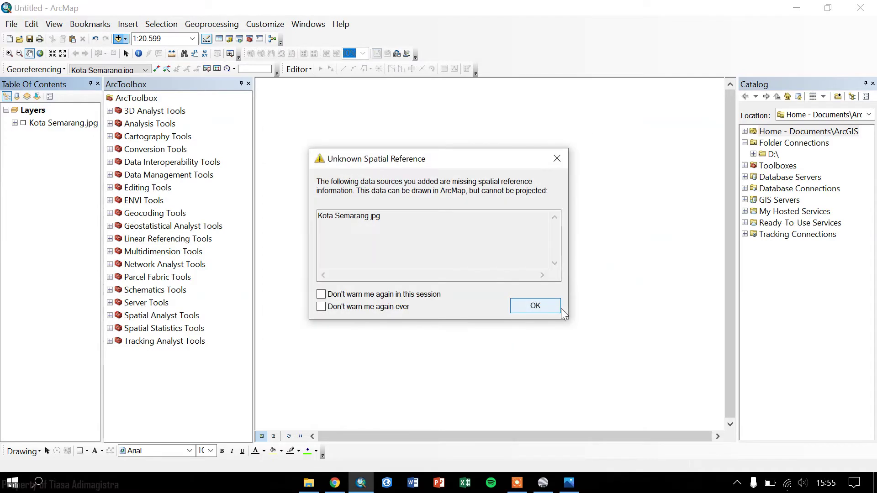
left_click(535, 306)
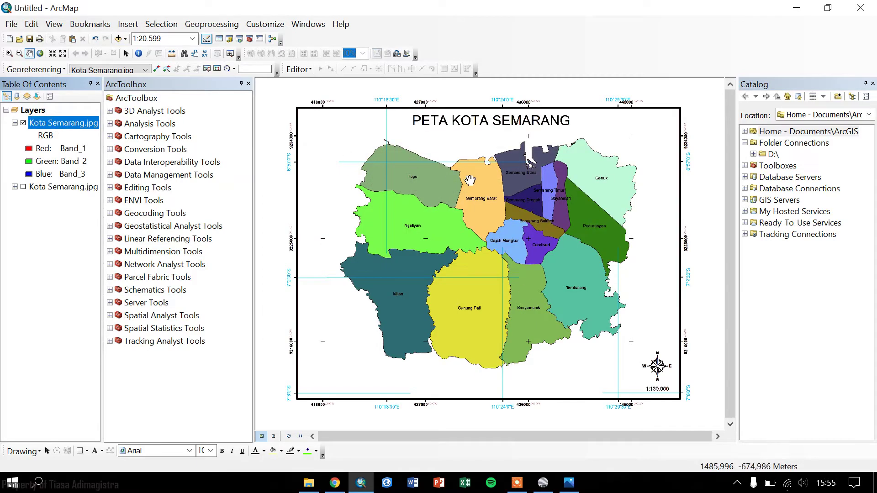
Examine the added Kota Semarang map at several scales, from the full sheet to the Tugu district and its grid crosses
scroll(331, 136, "down", 3)
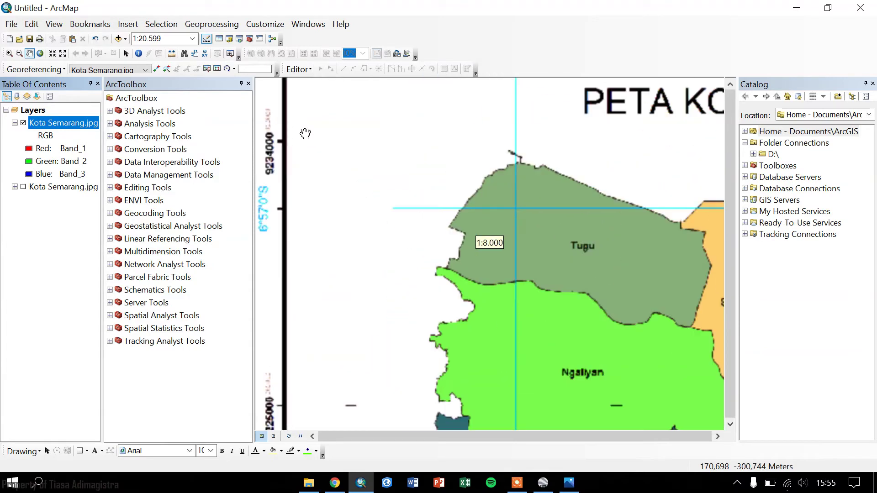
scroll(371, 204, "down", 4)
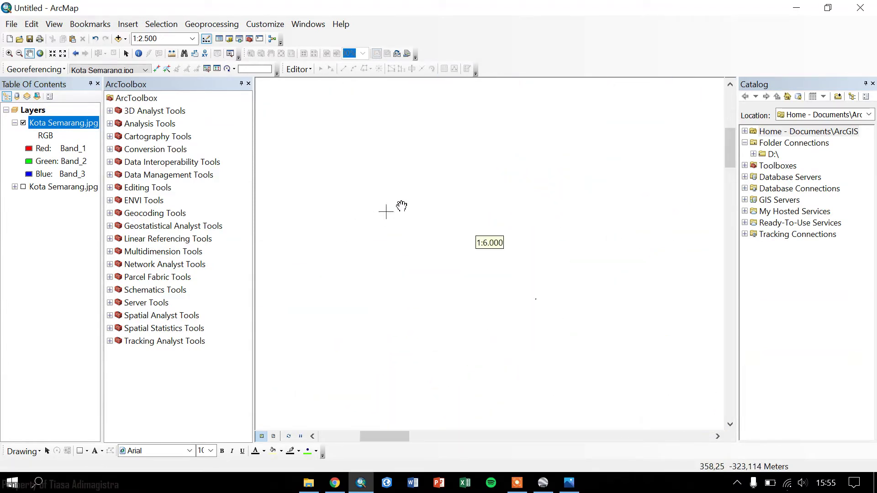
scroll(454, 222, "up", 5)
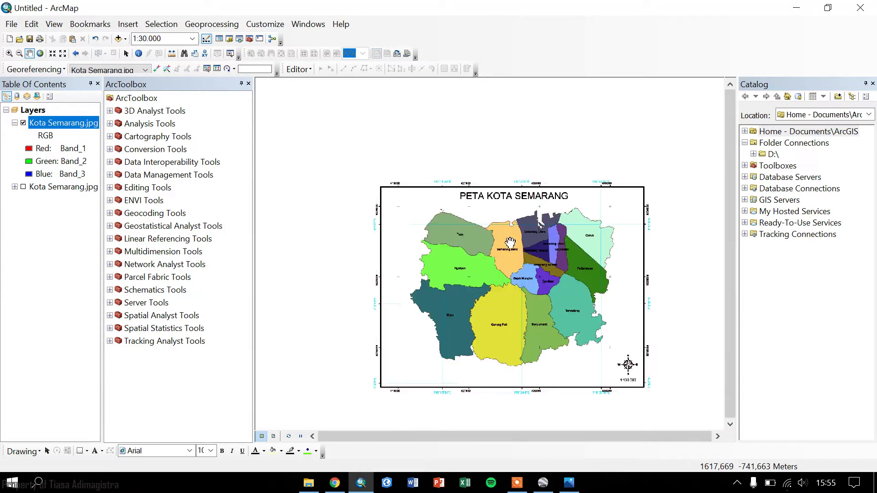
scroll(465, 215, "down", 1)
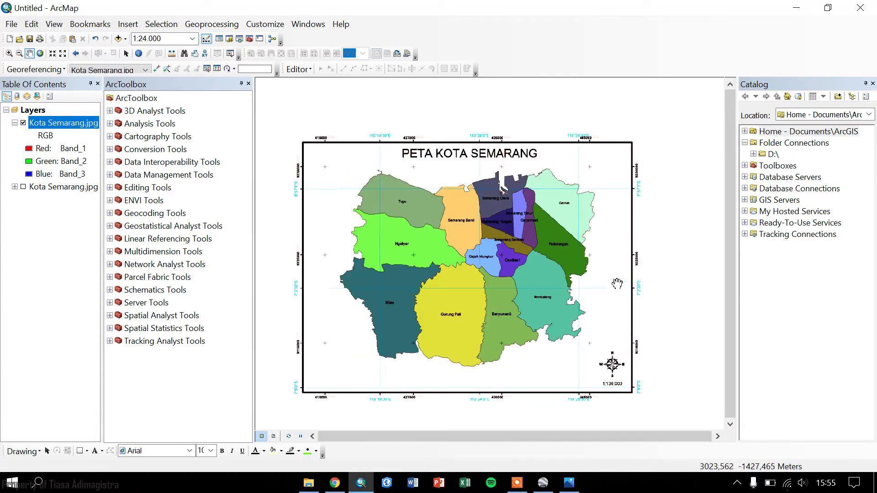
left_click_drag(478, 269, 522, 255)
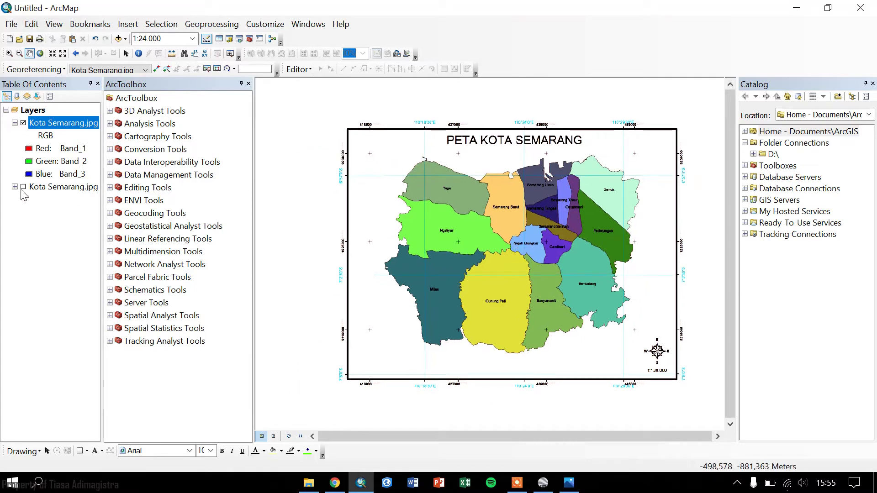
left_click(36, 189, "ctrl")
left_click(36, 189)
right_click(37, 188)
key("Escape")
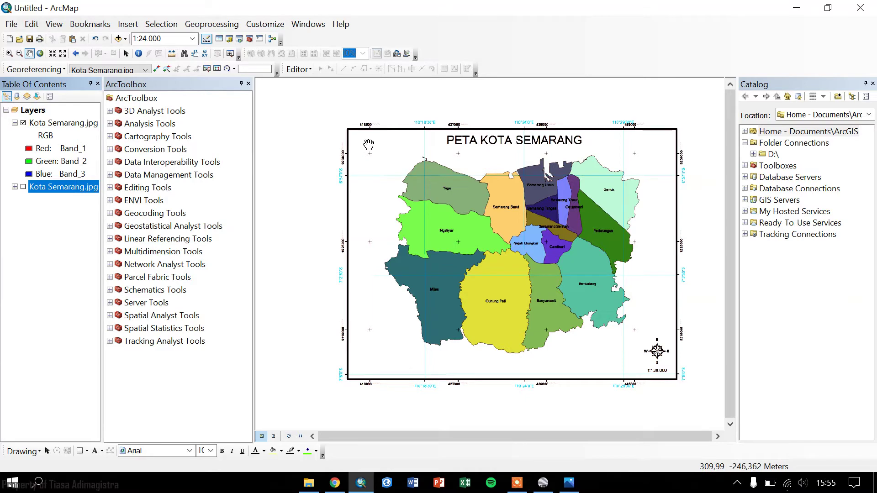
scroll(369, 144, "up", 5)
scroll(466, 219, "down", 5)
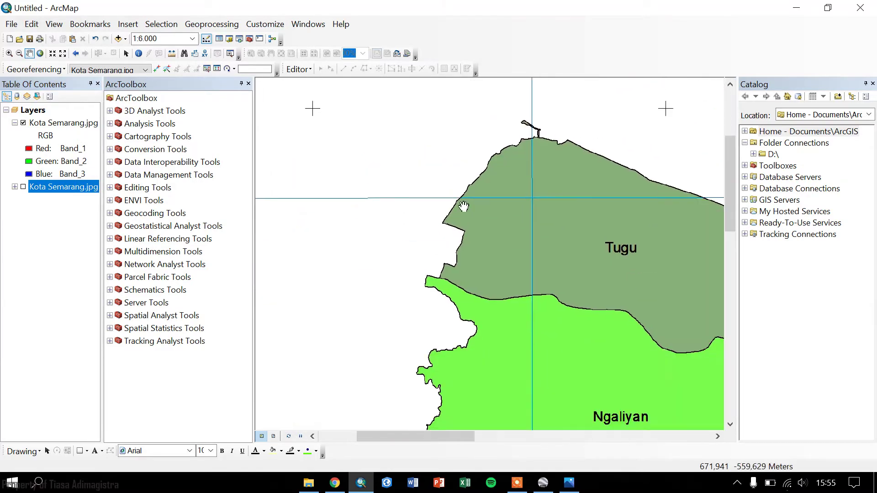
scroll(467, 220, "down", 5)
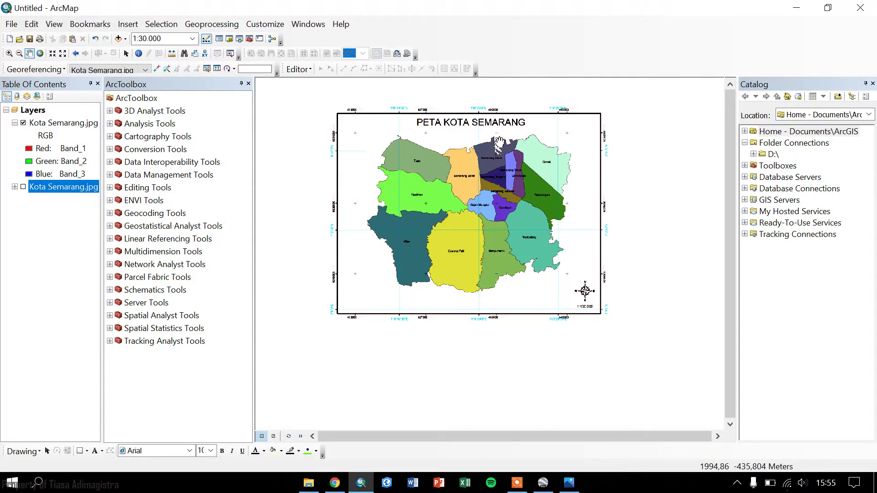
scroll(501, 132, "down", 3)
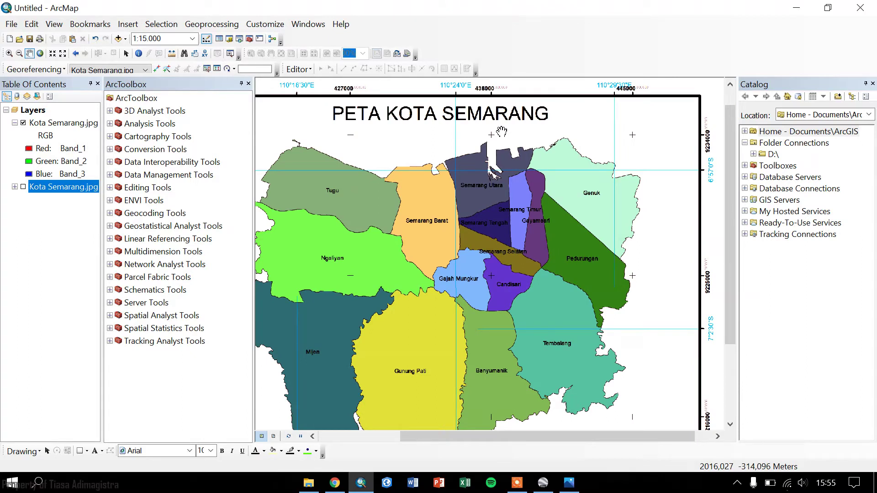
Magnify the northern coast around Semarang Utara with the Zoom In tool, and return to the full extent of the visible Kota Semarang.jpg layer
left_click(9, 54)
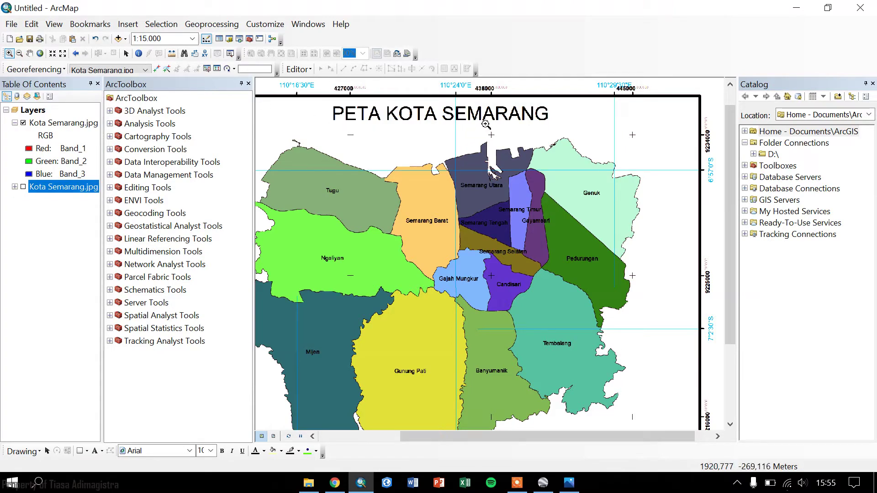
left_click_drag(484, 125, 574, 195)
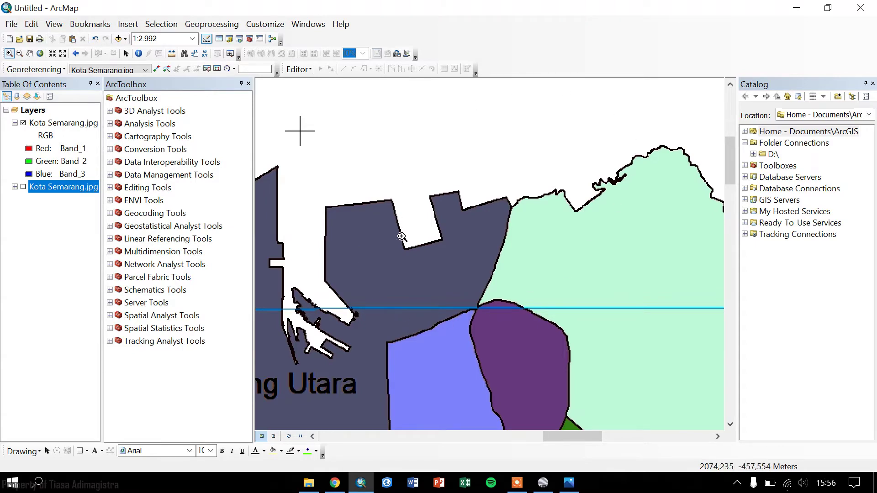
right_click(57, 123)
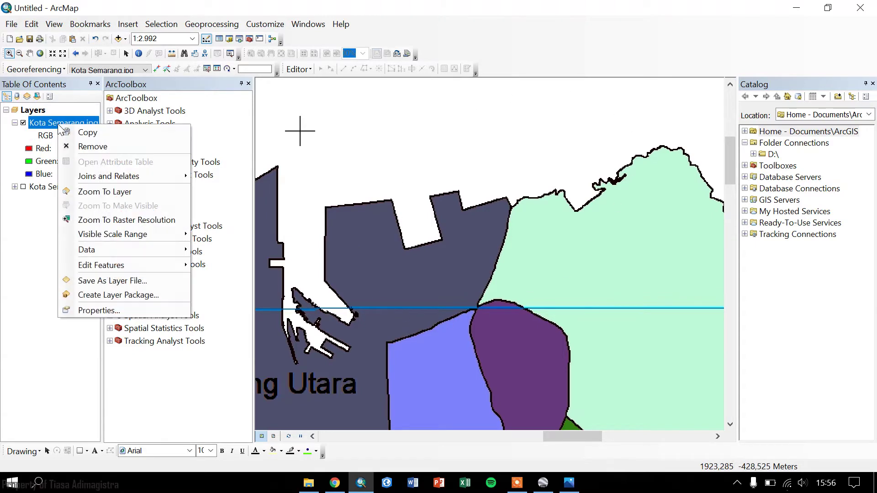
left_click(109, 192)
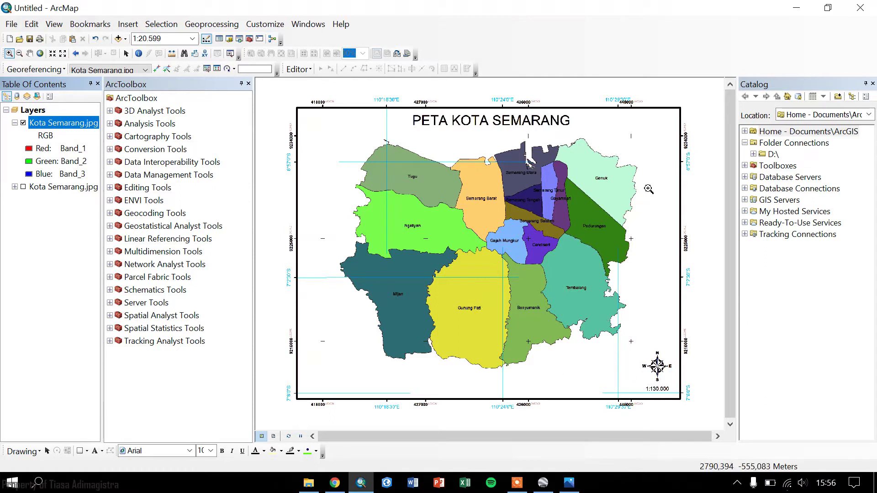
Remove the hidden duplicate Kota Semarang.jpg layer from the Layers data frame
left_click(57, 186)
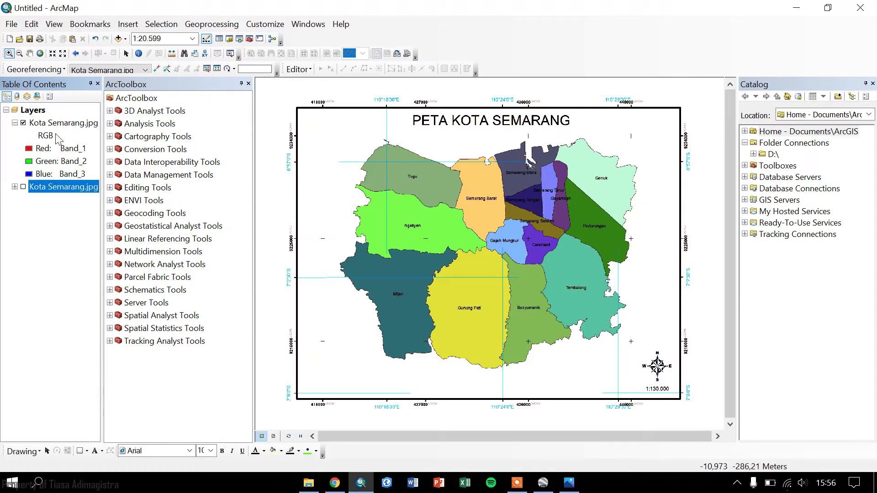
right_click(56, 185)
left_click(89, 208)
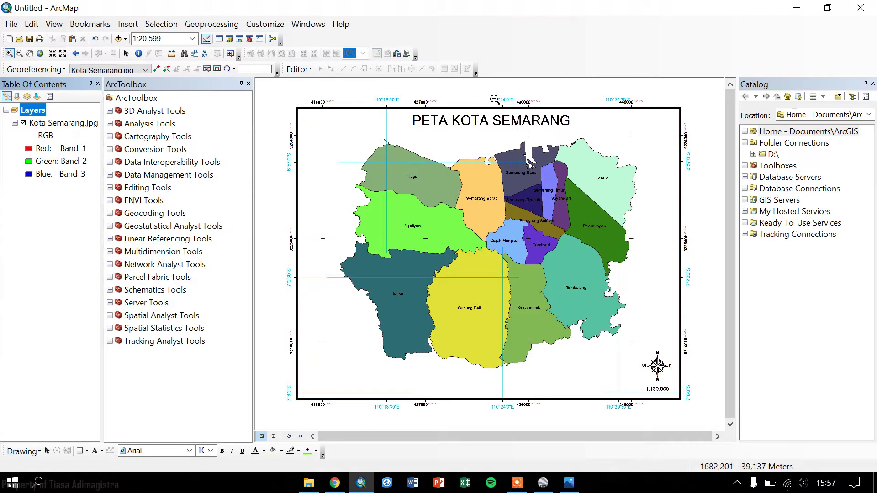
Check in the list of available toolbars whether Georeferencing is enabled
right_click(572, 39)
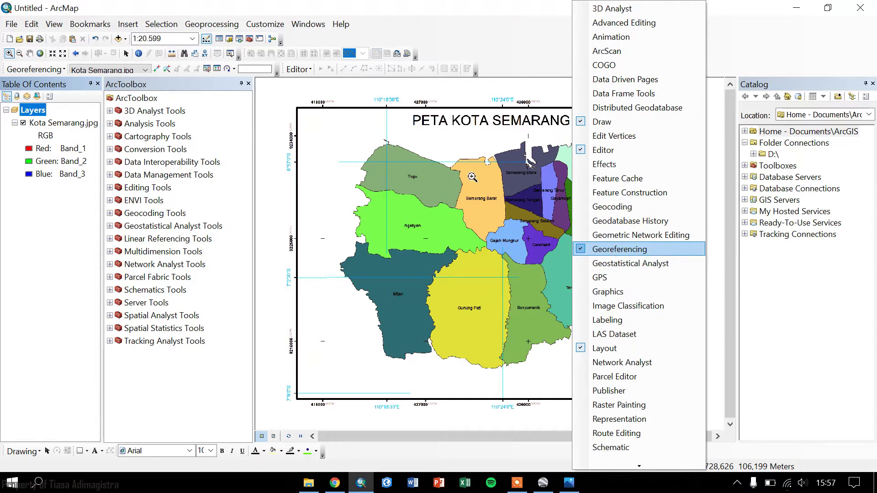
left_click(469, 41)
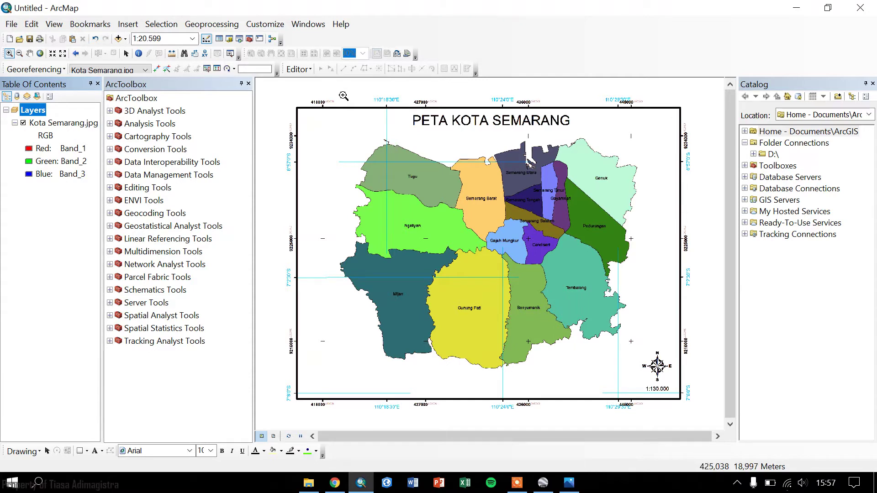
Examine the grid crosses and their UTM coordinate labels at the four corners of the map sheet, starting from the northwest corner
left_click_drag(274, 89, 344, 151)
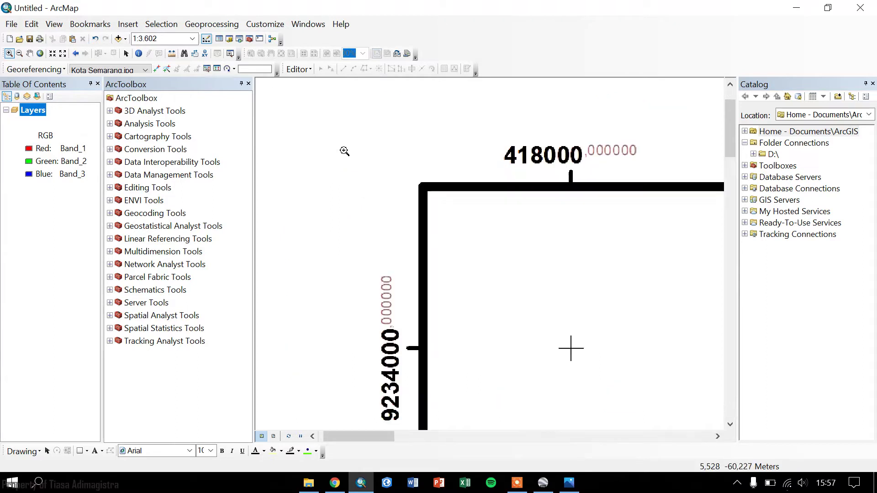
left_click_drag(623, 268, 601, 211)
left_click_drag(612, 158, 578, 181)
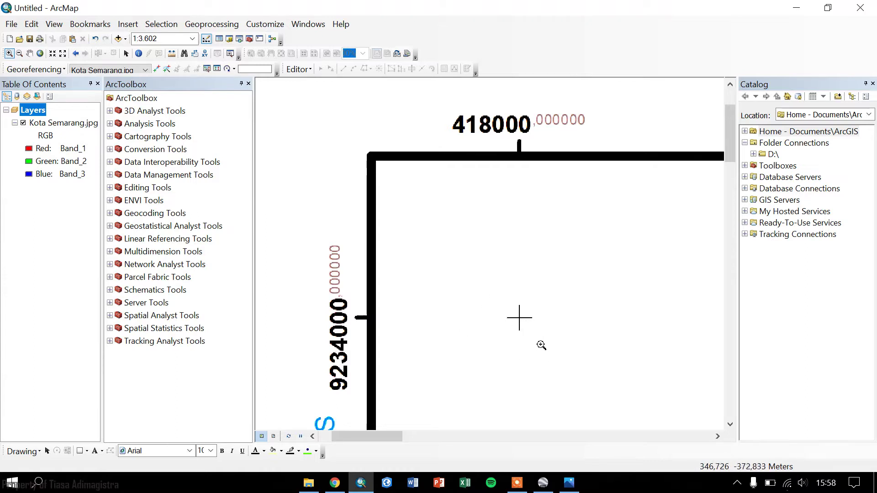
scroll(539, 304, "down", 3)
scroll(540, 305, "down", 2)
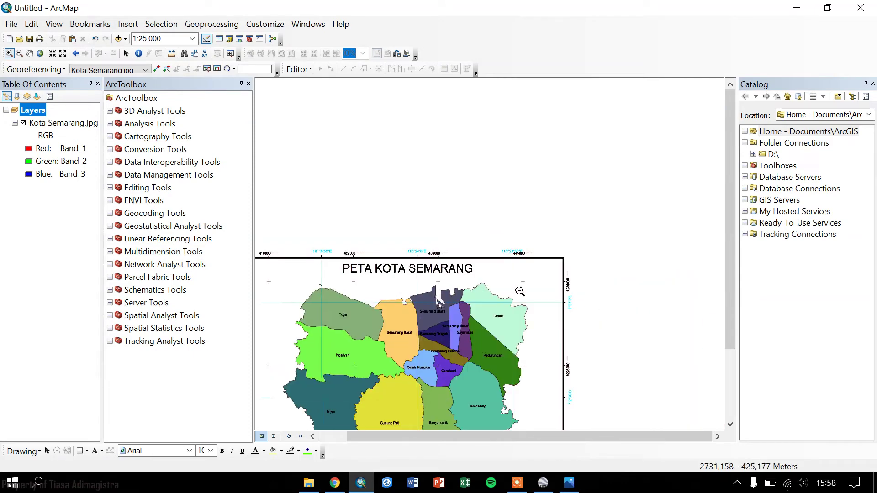
scroll(525, 284, "up", 5)
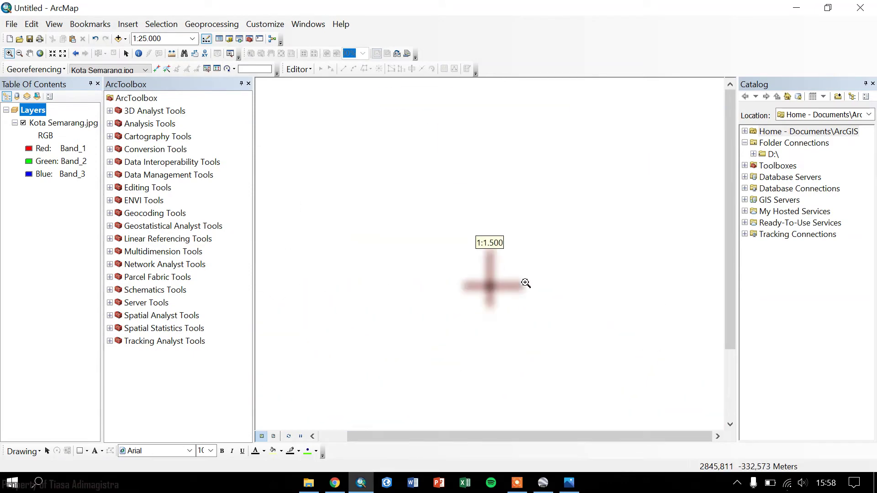
scroll(495, 310, "down", 3)
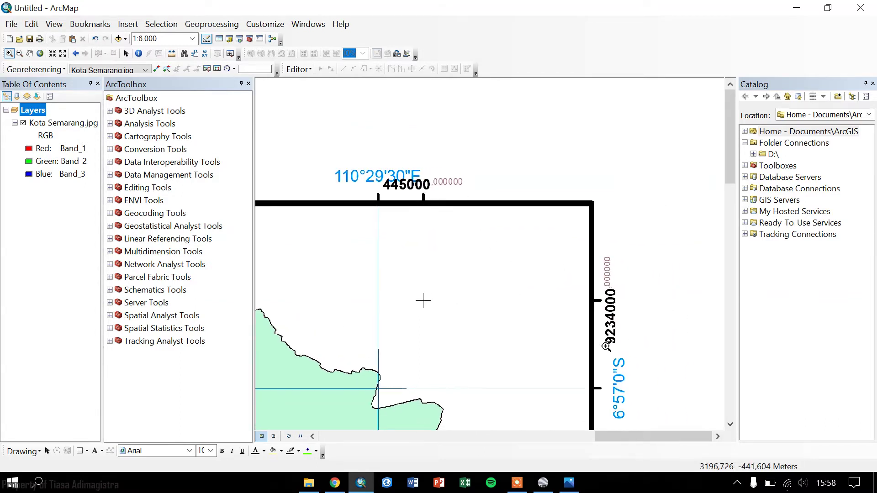
scroll(609, 340, "down", 2)
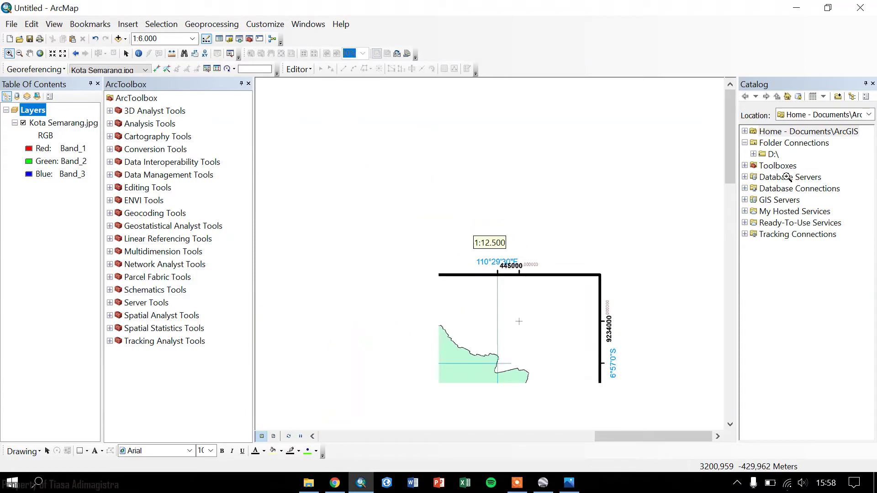
left_click_drag(729, 140, 730, 288)
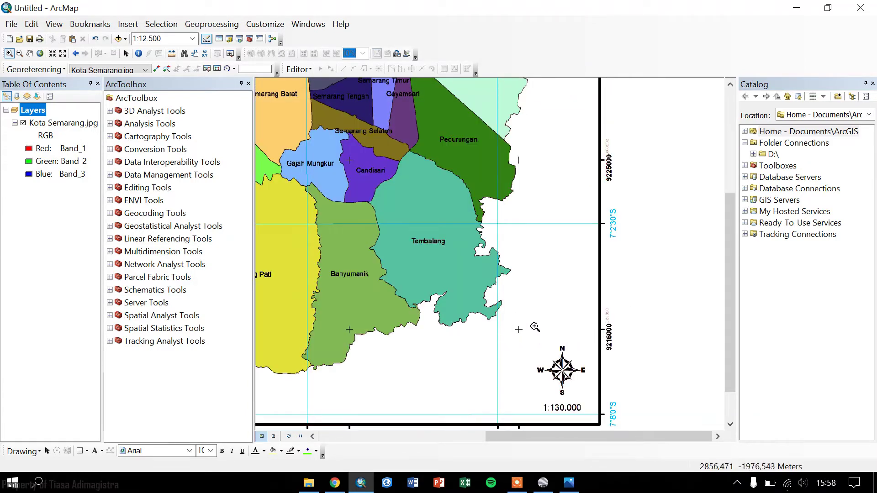
left_click_drag(596, 438, 370, 438)
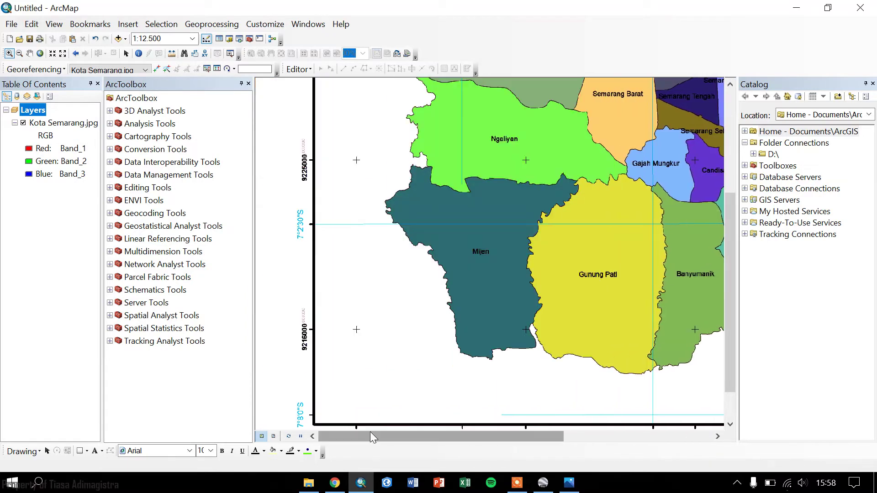
Magnify the northwest grid cross at 418000, 9234000 with the Zoom In tool until its center fills the view
scroll(471, 361, "down", 3)
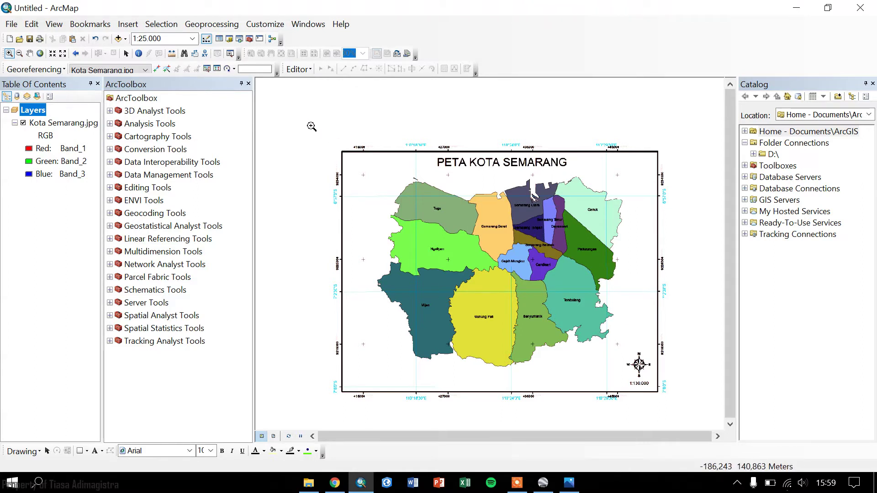
left_click_drag(310, 125, 382, 194)
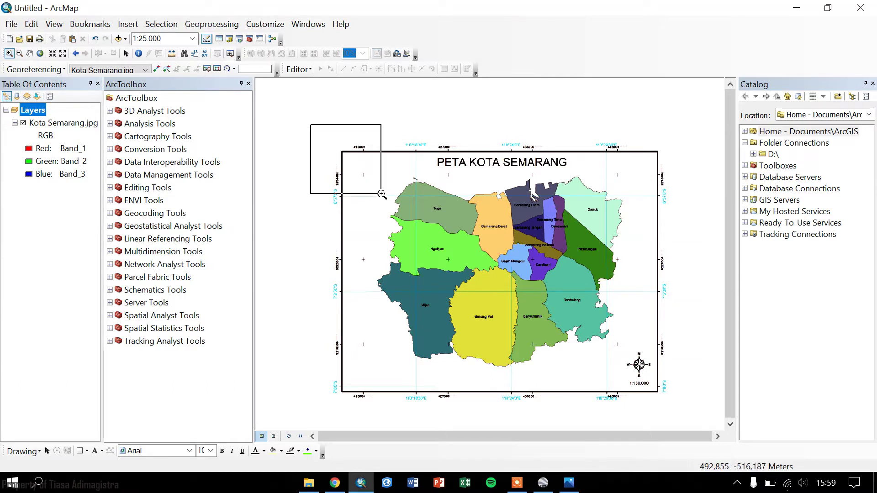
left_click_drag(381, 194, 381, 194)
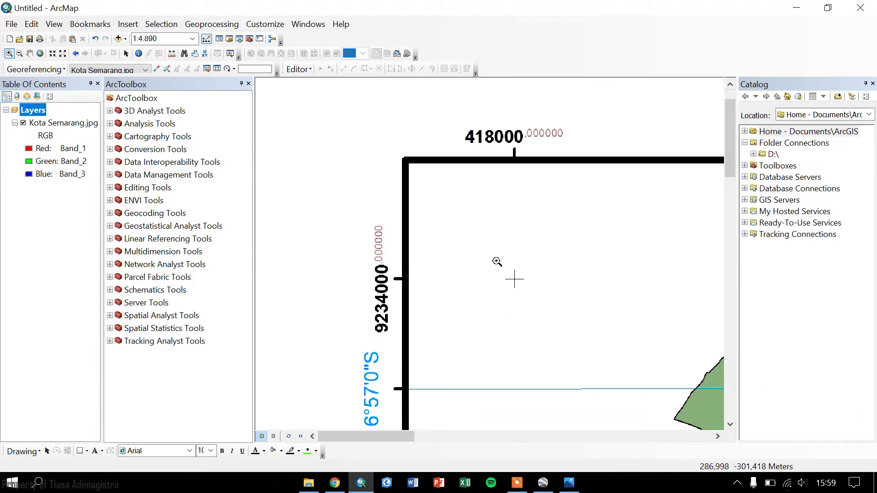
left_click_drag(501, 264, 528, 290)
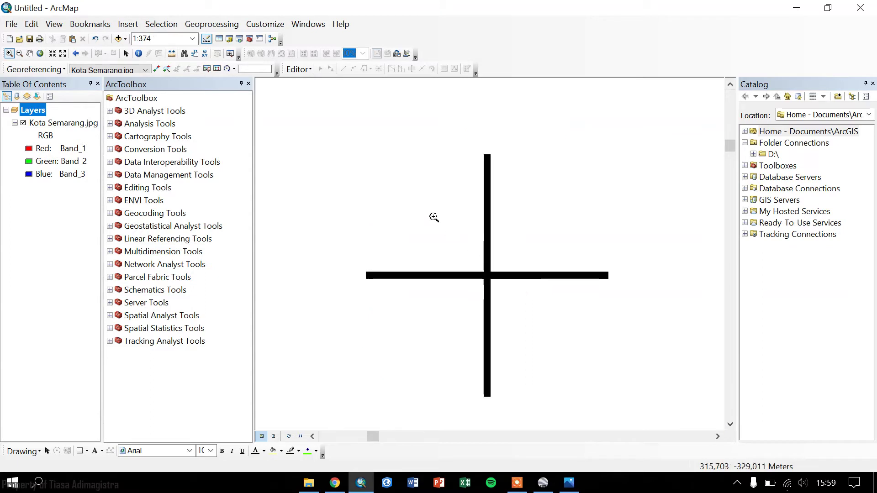
left_click_drag(360, 143, 481, 241)
left_click_drag(382, 180, 475, 247)
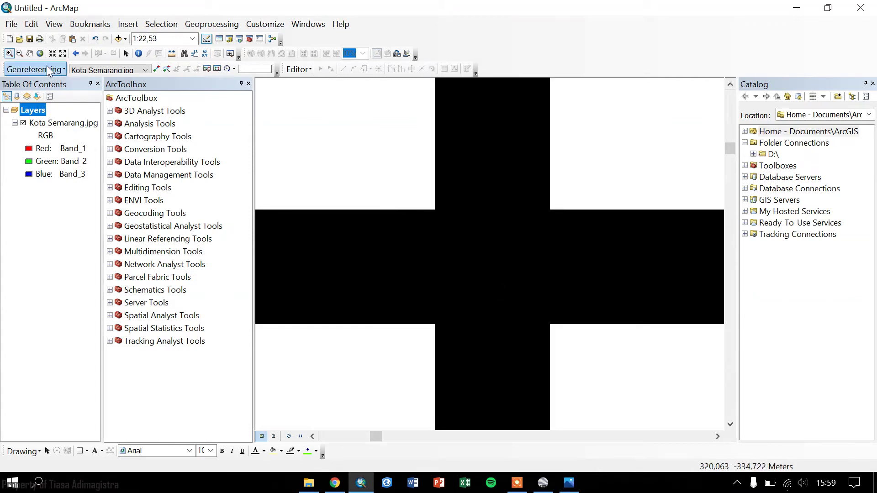
Return to the full extent of the map sheet and reactivate the Zoom In tool
left_click(40, 53)
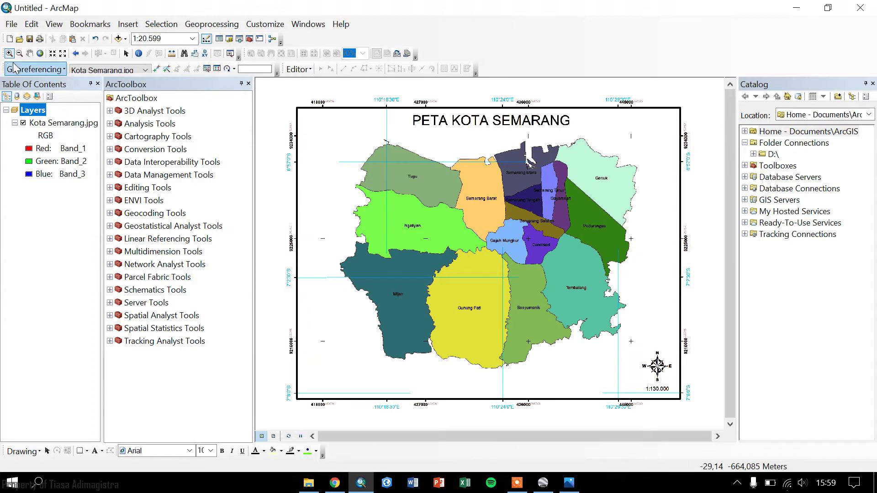
scroll(354, 132, "down", 2)
scroll(354, 133, "up", 1)
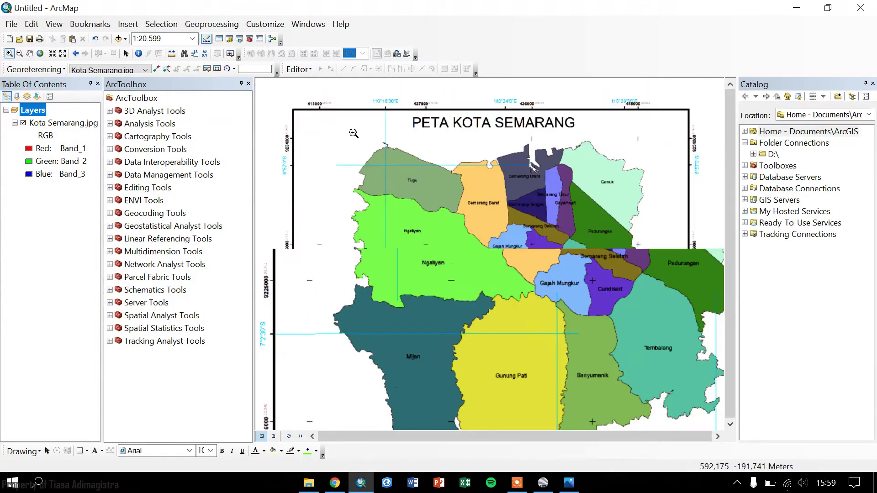
scroll(354, 133, "up", 1)
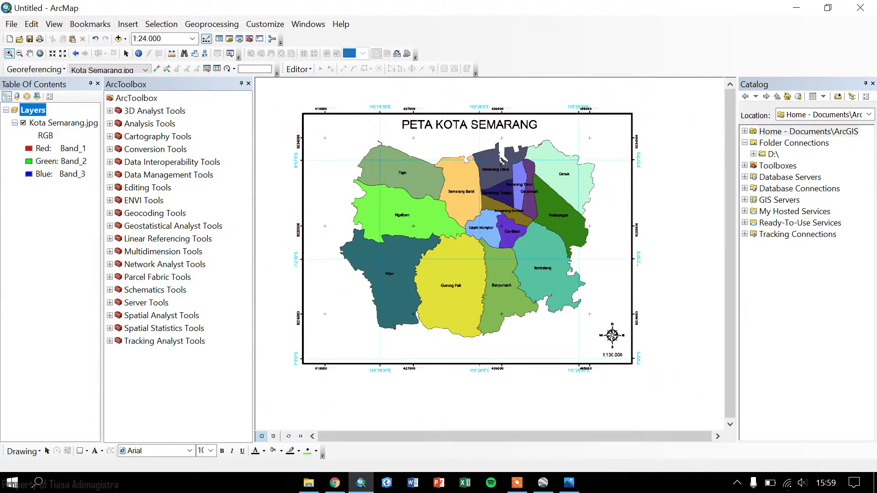
left_click(8, 55)
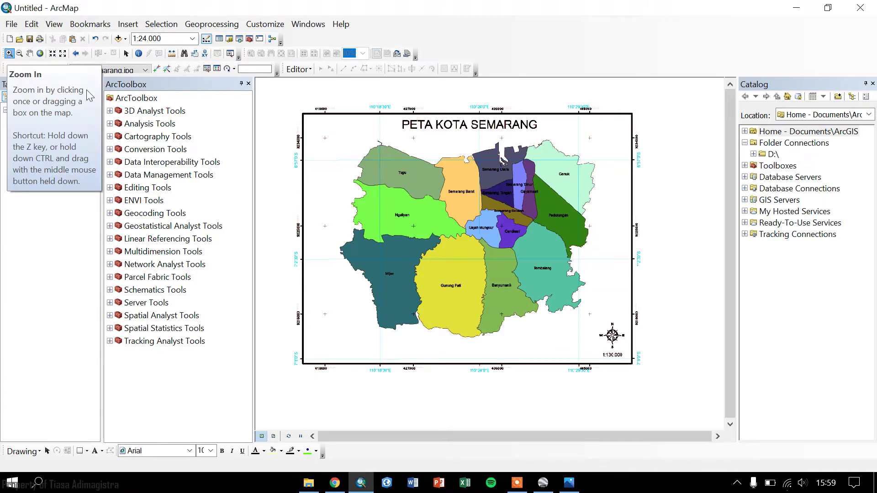
left_click_drag(480, 255, 489, 274)
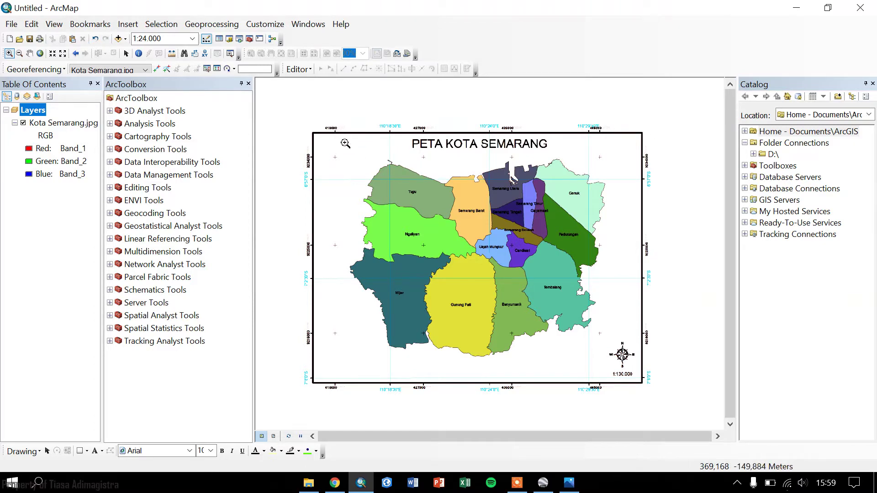
Examine the southwest grid cross at 418000, 9216000 and bring the whole map sheet back into view
scroll(337, 151, "down", 5)
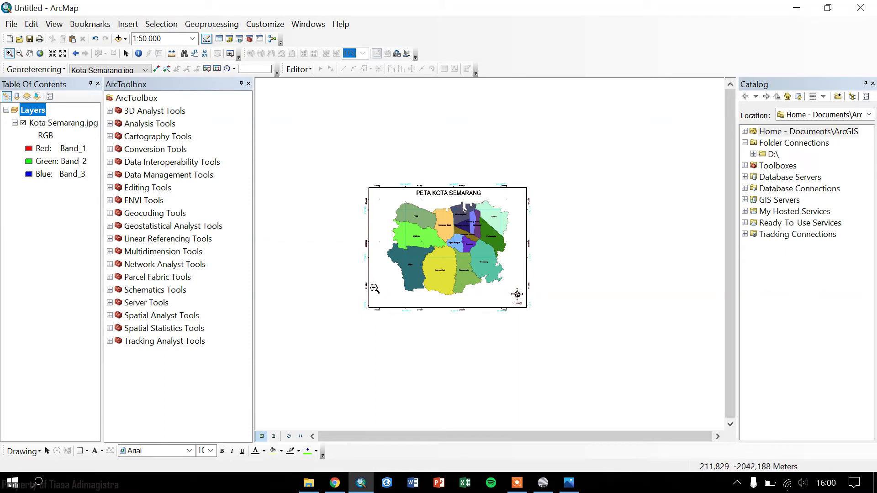
scroll(374, 289, "up", 5)
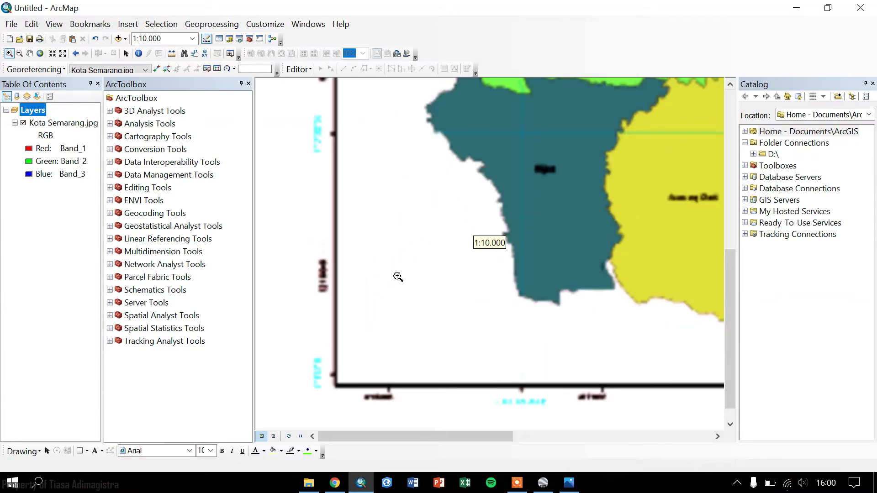
scroll(397, 276, "up", 1)
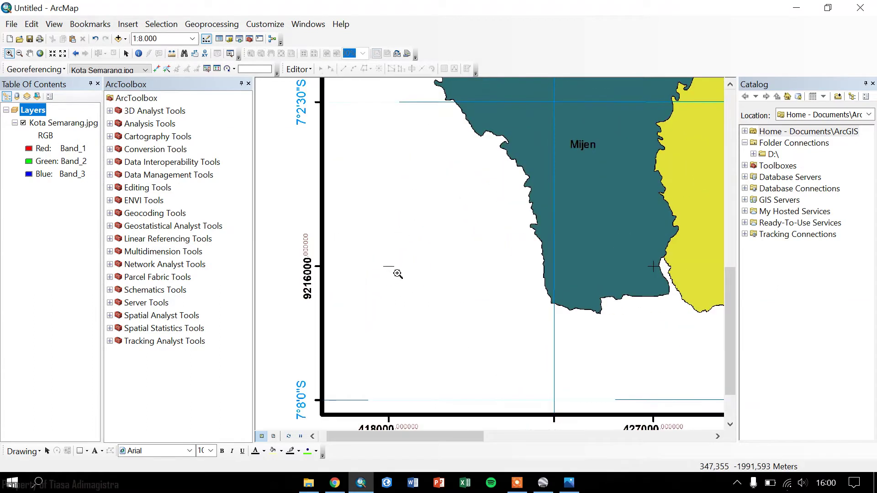
scroll(434, 271, "down", 5)
left_click_drag(555, 184, 524, 229)
scroll(523, 230, "up", 2)
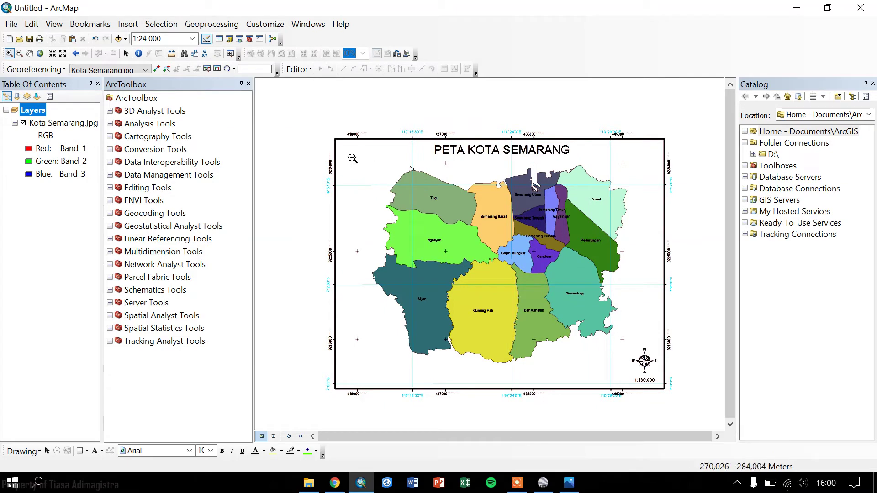
Start a georeferencing control point at the exact center of the northwest grid cross with the Add Control Points tool
left_click_drag(370, 180, 371, 181)
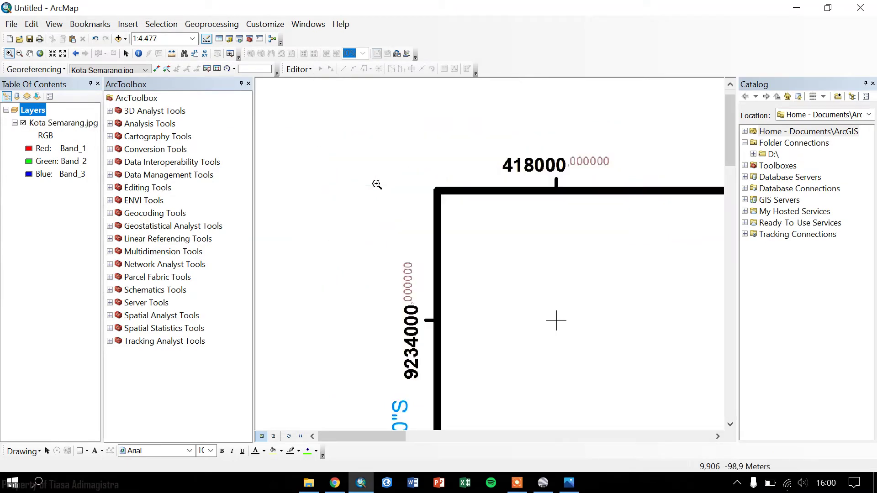
left_click_drag(539, 306, 581, 346)
left_click_drag(361, 114, 565, 335)
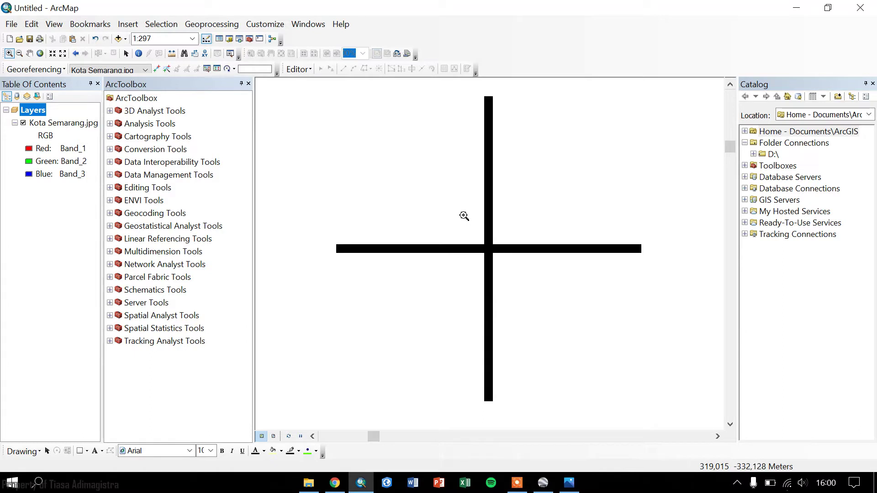
left_click(475, 242)
left_click_drag(555, 233, 497, 227)
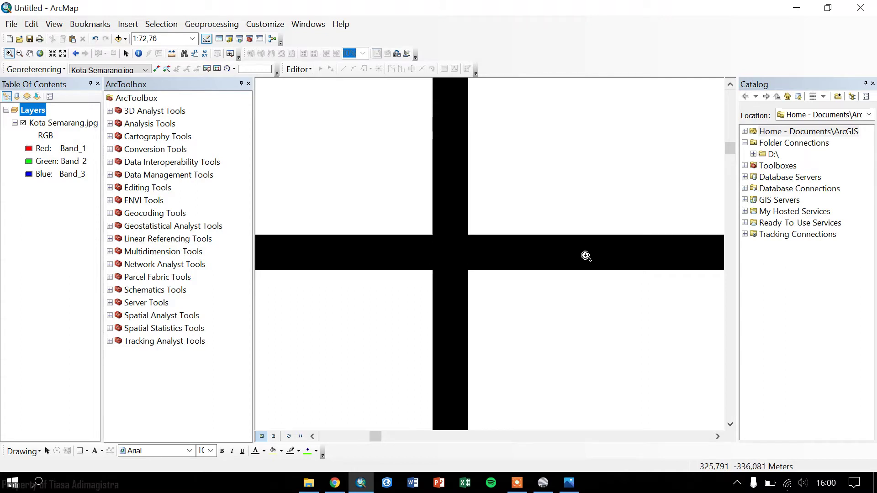
left_click_drag(406, 205, 516, 305)
scroll(448, 255, "down", 2)
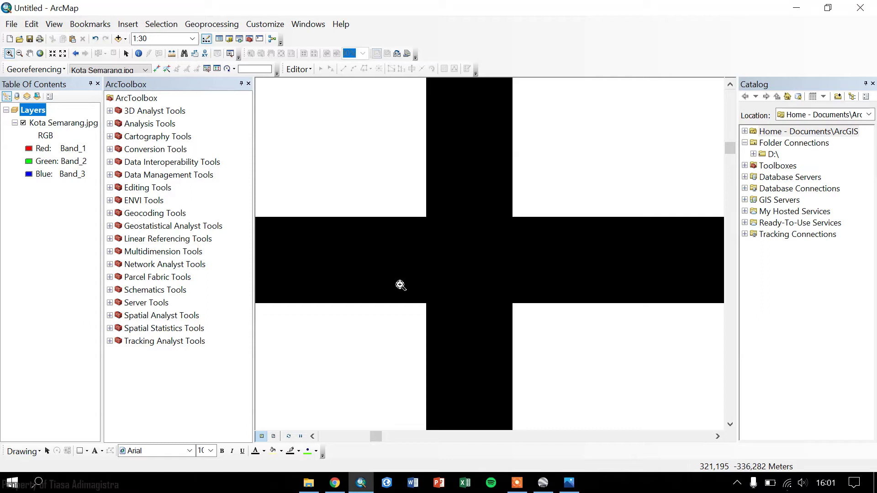
scroll(431, 243, "down", 1)
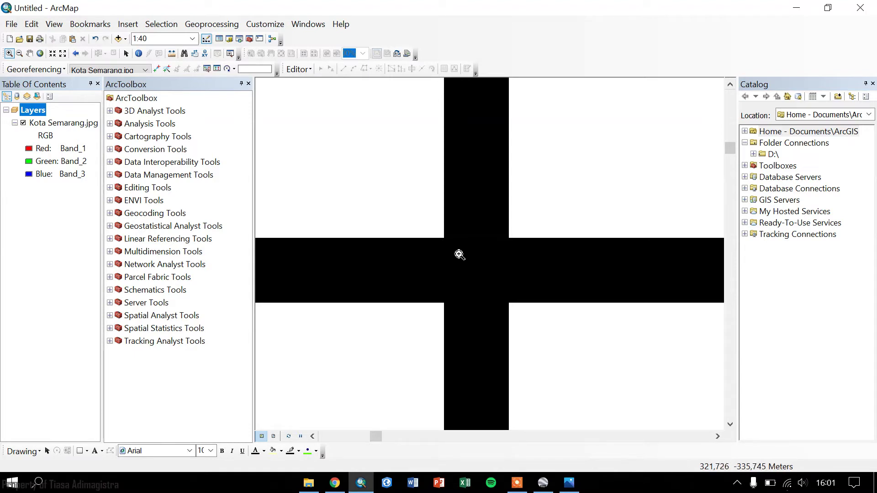
left_click(156, 69)
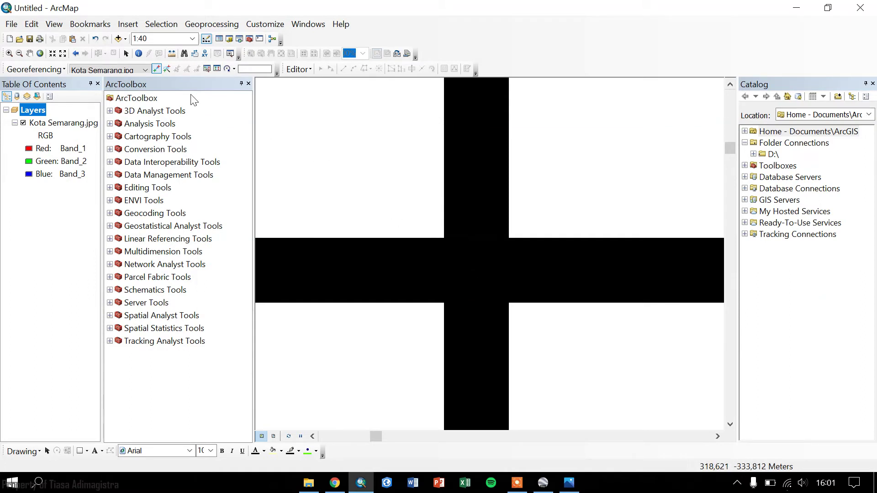
left_click(155, 69)
left_click(476, 265)
Examine the easting and northing labels of the northwest grid cross and view the coordinate input options for the pending control point
scroll(547, 277, "down", 2)
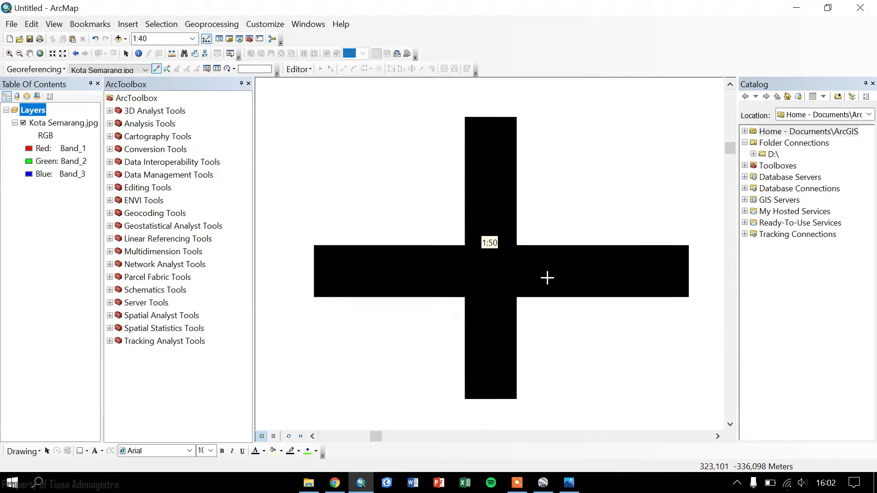
scroll(547, 277, "down", 2)
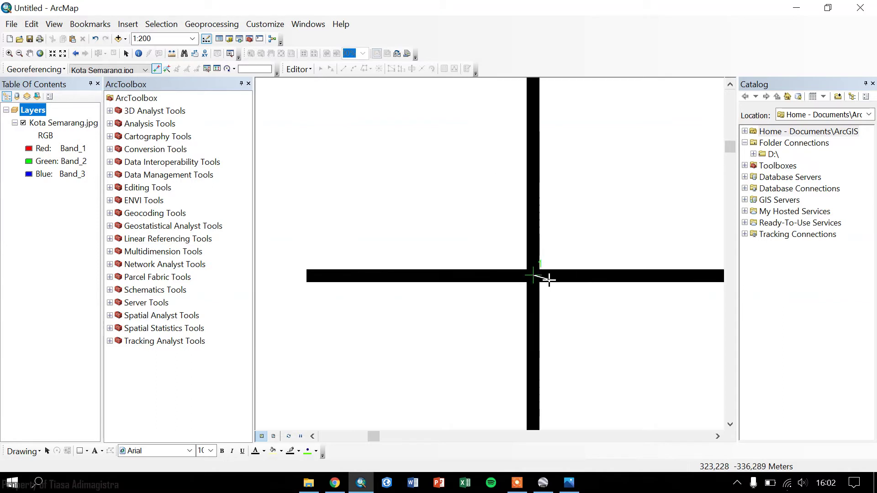
scroll(547, 277, "down", 3)
scroll(548, 278, "down", 2)
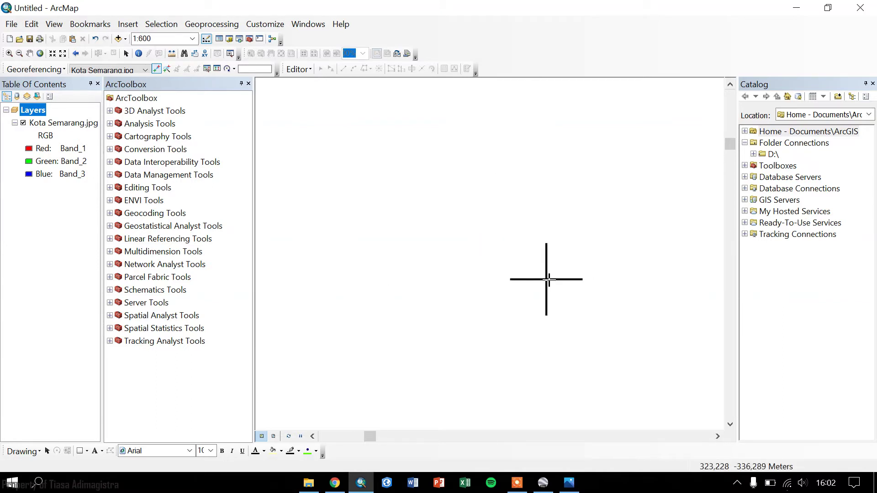
scroll(560, 259, "down", 2)
scroll(559, 259, "down", 2)
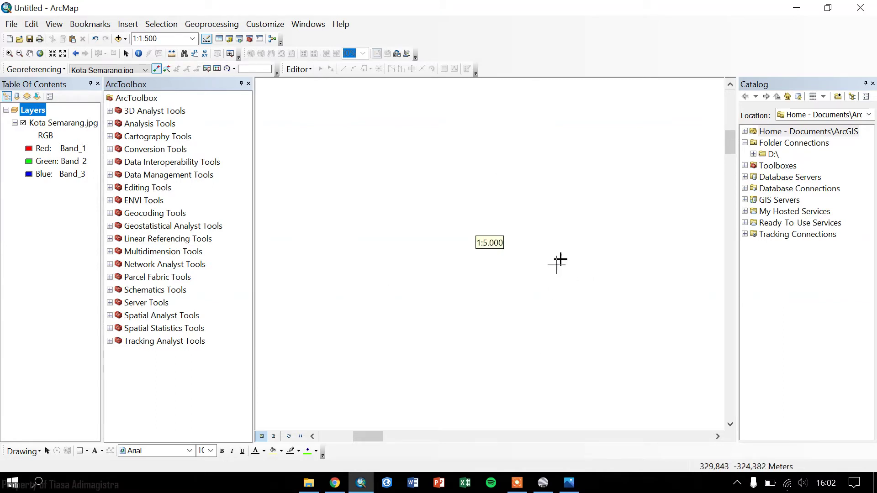
scroll(576, 202, "up", 1)
scroll(577, 201, "up", 1)
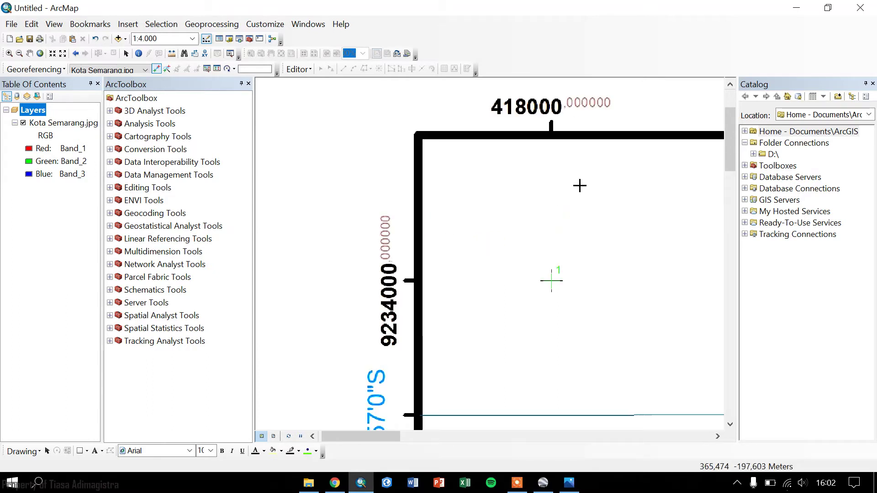
scroll(584, 206, "down", 1)
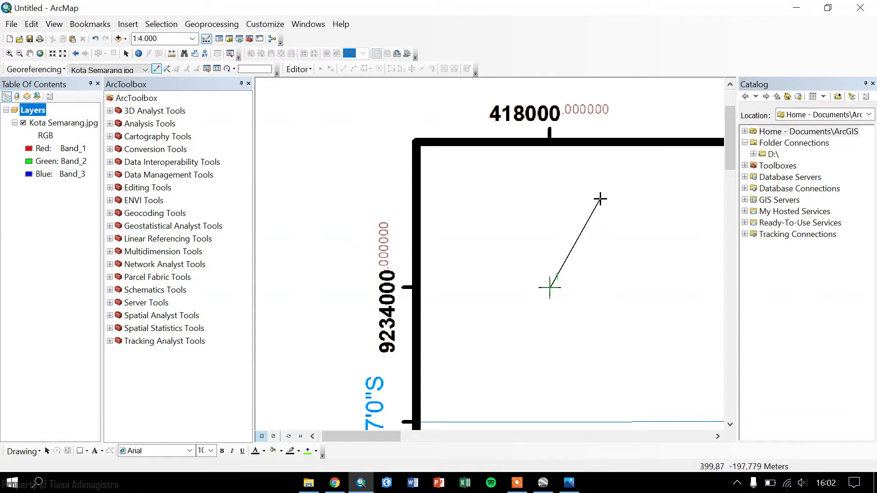
left_click_drag(600, 198, 546, 215)
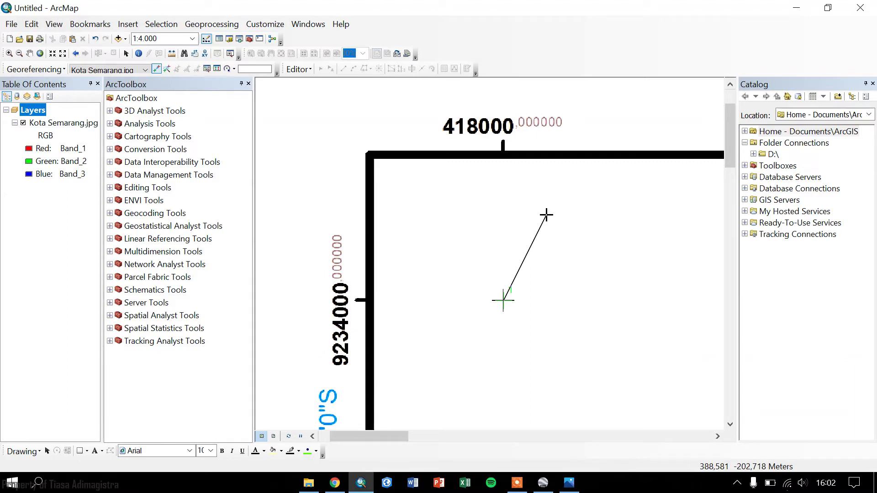
mouse_move(553, 215)
left_mouse_down()
mouse_move(525, 272)
mouse_move(532, 204)
mouse_move(557, 213)
left_mouse_up()
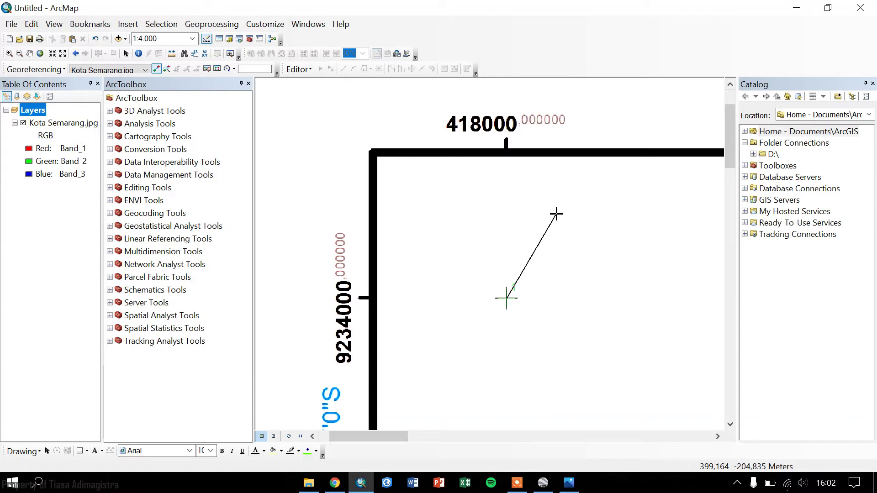
left_click_drag(556, 213, 521, 234)
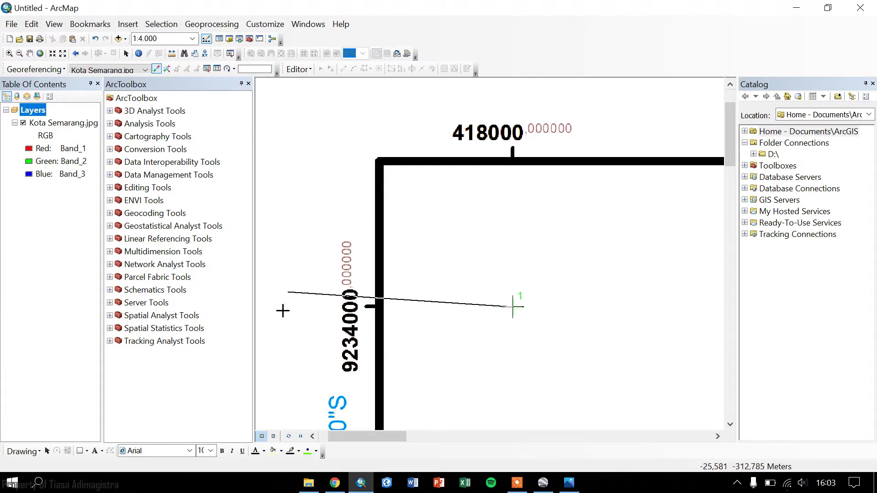
right_click(543, 230)
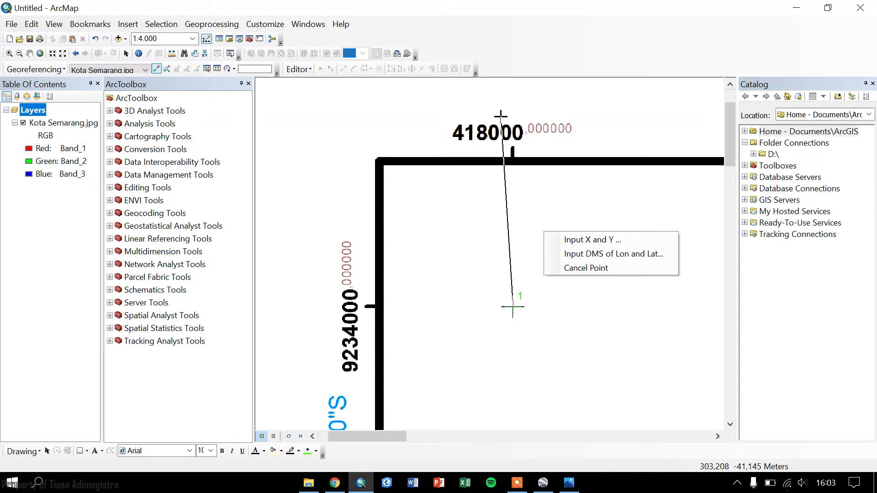
left_click_drag(421, 212, 458, 115)
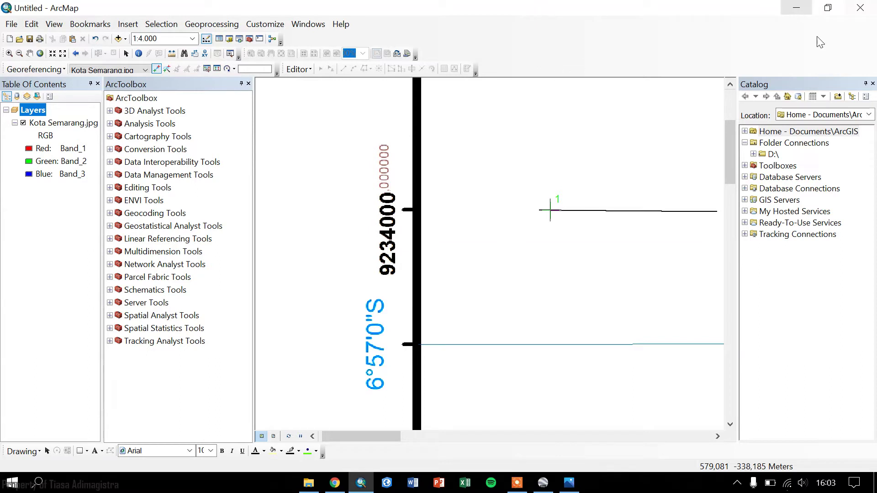
left_click_drag(578, 199, 460, 273)
Cancel the pending control point on the northwest grid cross
right_click(476, 200)
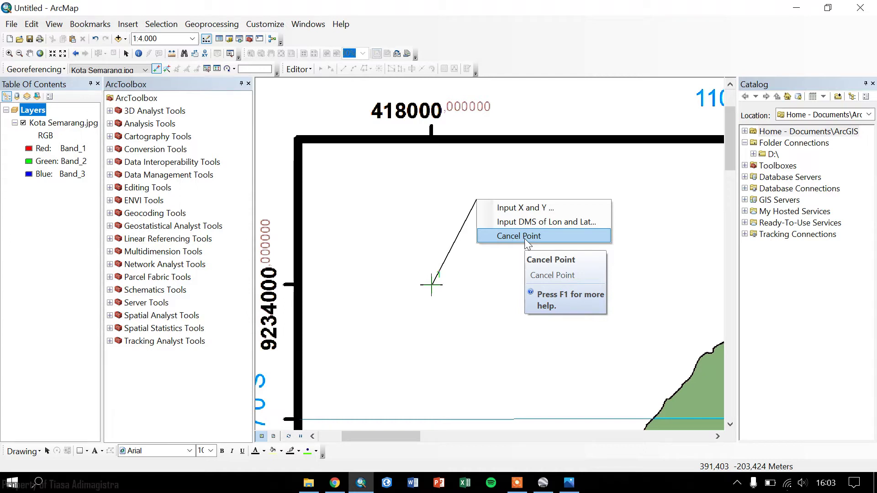
left_click(524, 237)
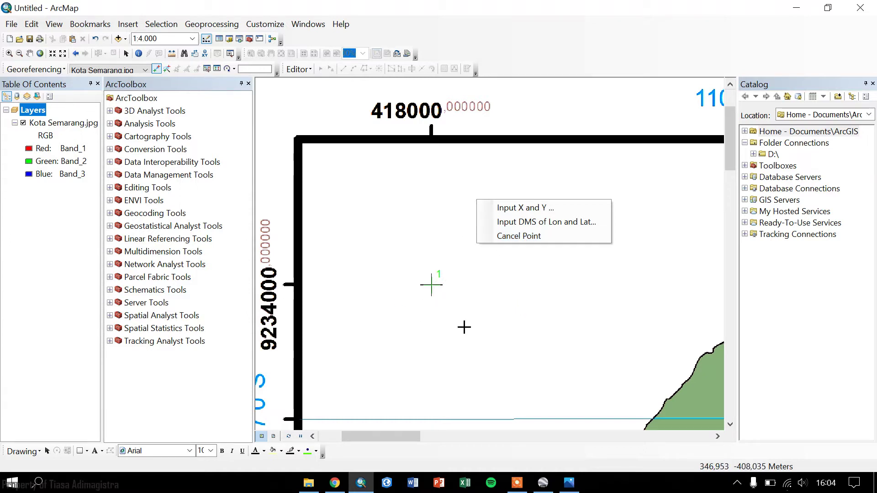
left_click(521, 236)
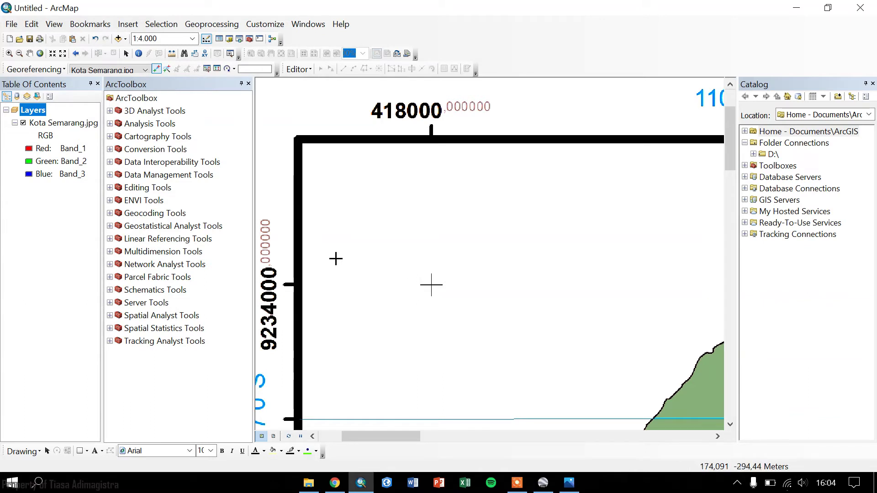
scroll(424, 288, "down", 6)
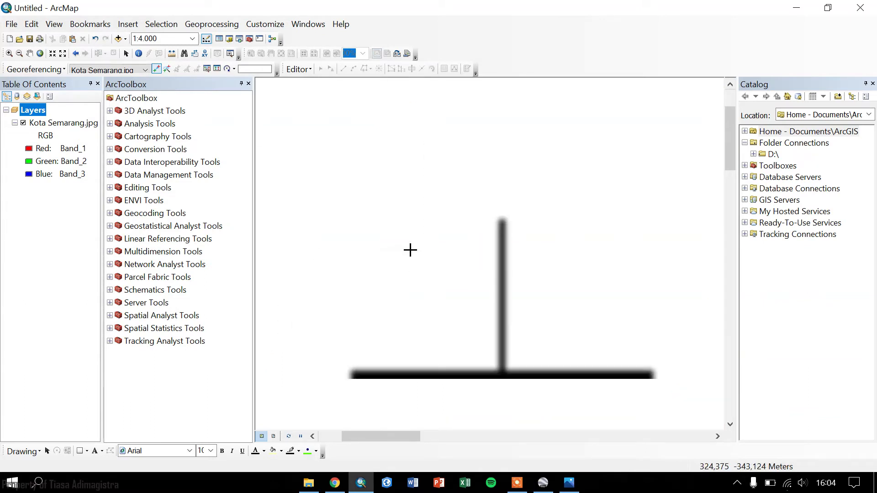
left_click_drag(626, 348, 468, 245)
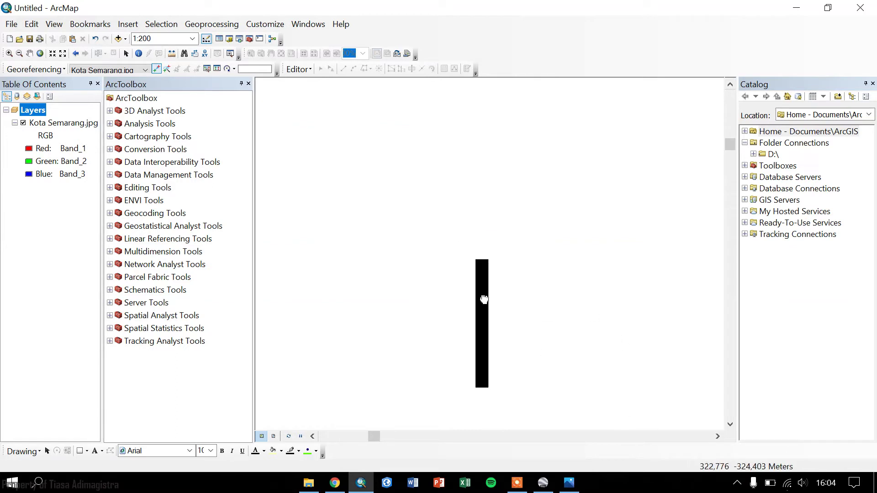
scroll(470, 311, "down", 4)
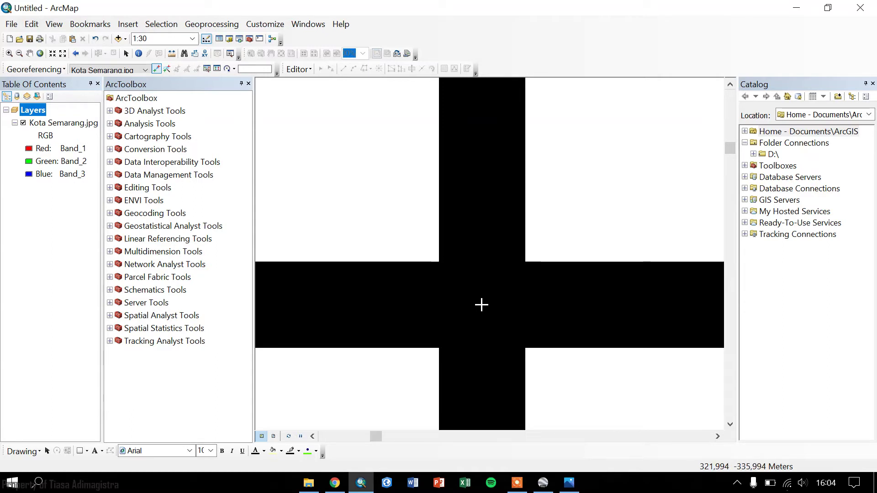
left_click(482, 305)
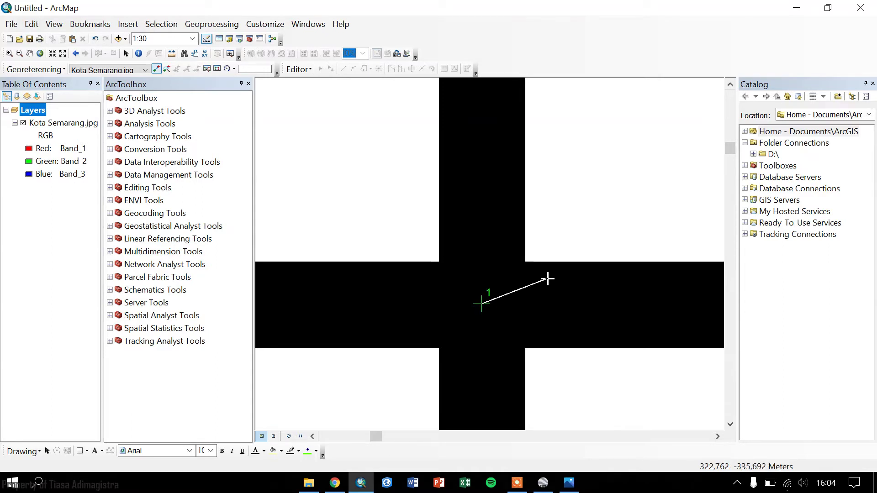
scroll(547, 279, "up", 4)
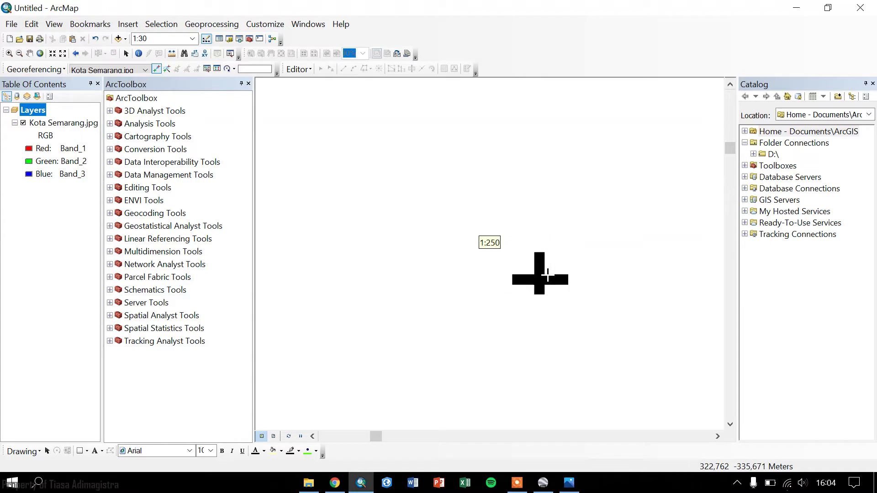
scroll(547, 274, "up", 4)
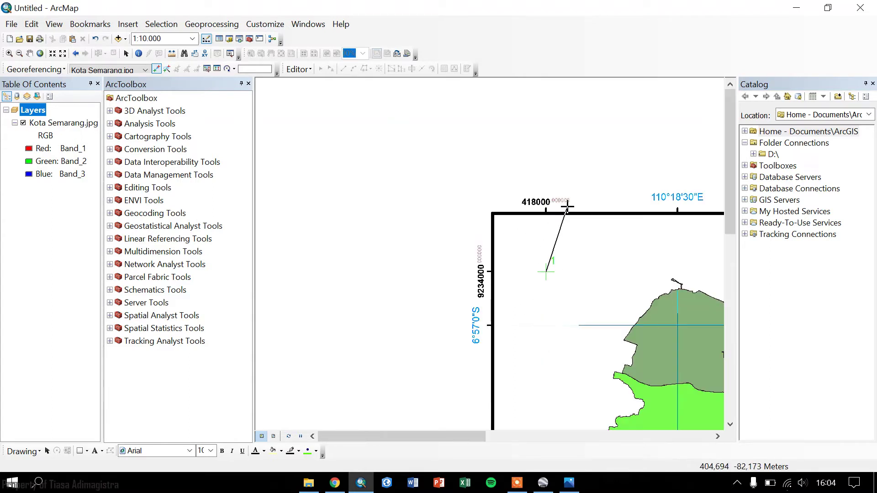
scroll(472, 324, "down", 3)
left_click(452, 349)
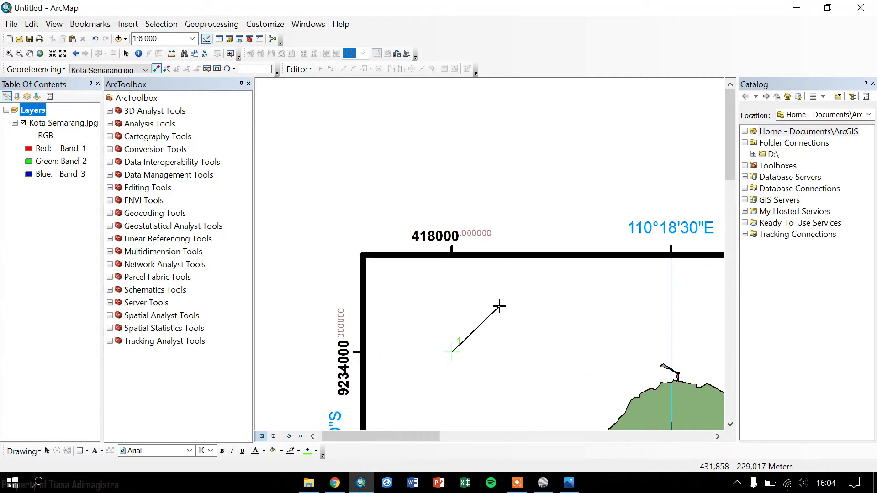
right_click(475, 264)
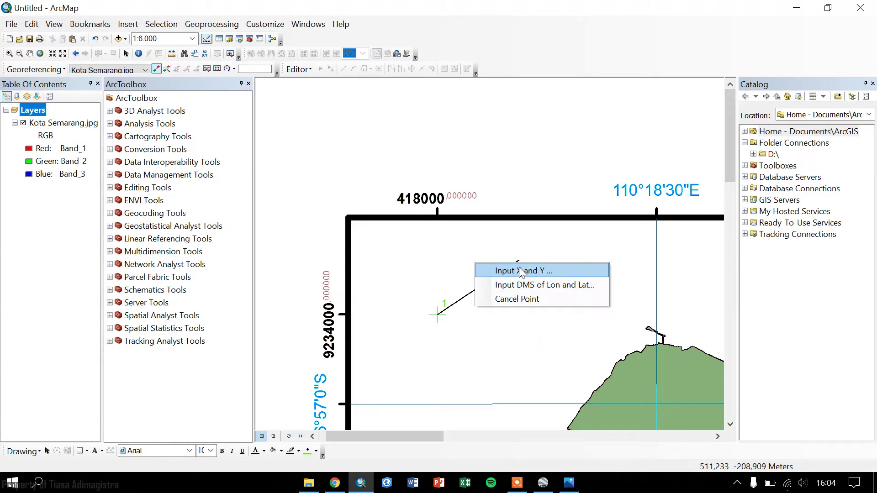
left_click(519, 268)
left_click_drag(448, 204, 584, 119)
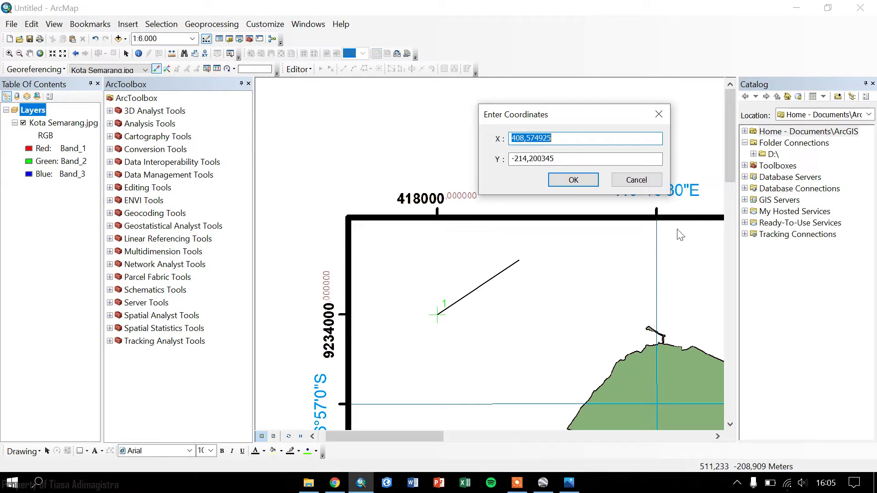
left_click(636, 180)
right_click(602, 285)
key("Escape")
Start a control point at the exact center of the northwest grid cross
left_click_drag(649, 316, 534, 246)
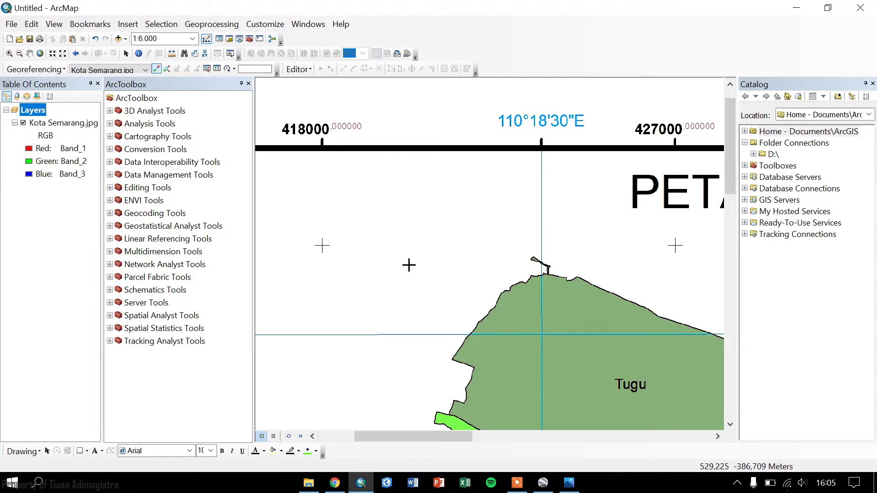
left_click_drag(377, 231, 481, 222)
left_click_drag(394, 205, 430, 255)
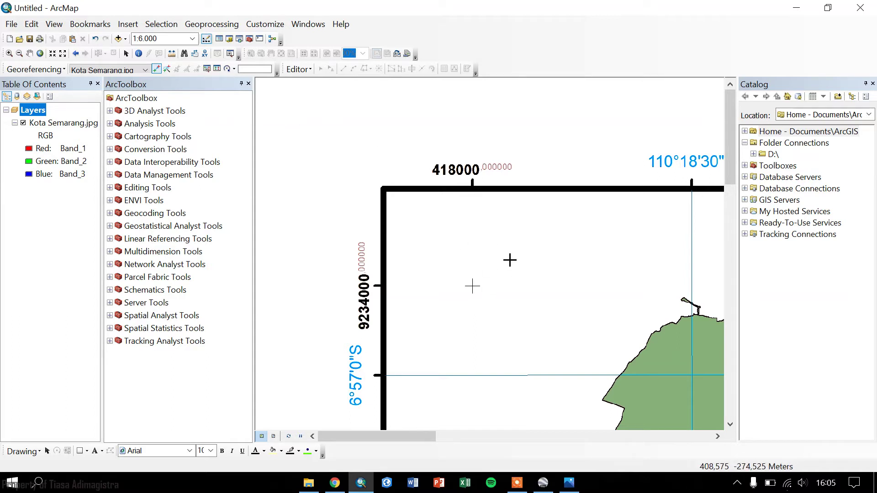
scroll(499, 290, "up", 5)
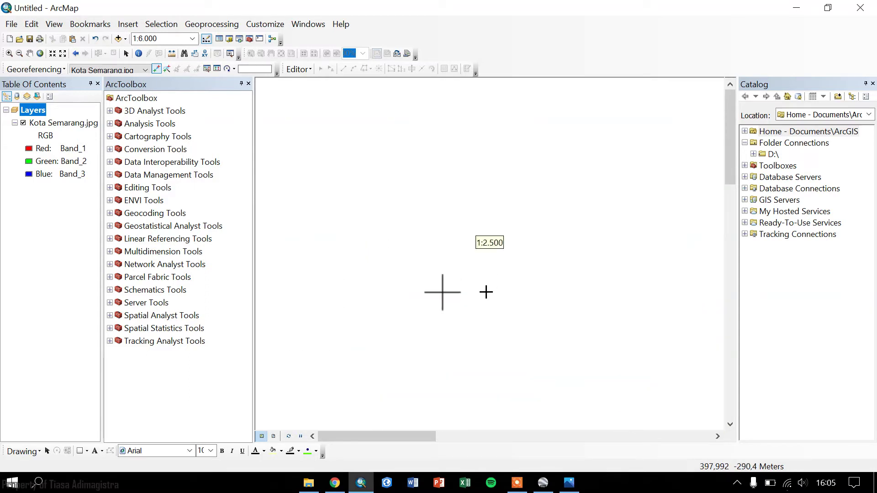
scroll(481, 234, "up", 3)
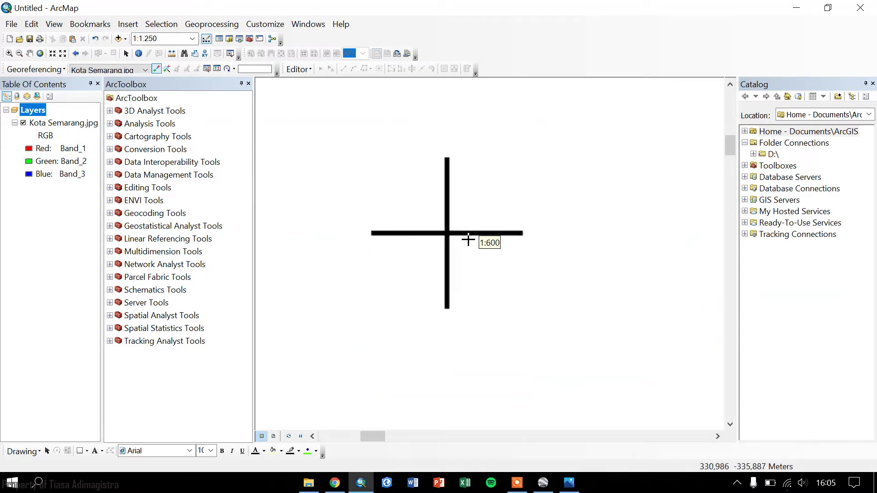
scroll(430, 225, "up", 5)
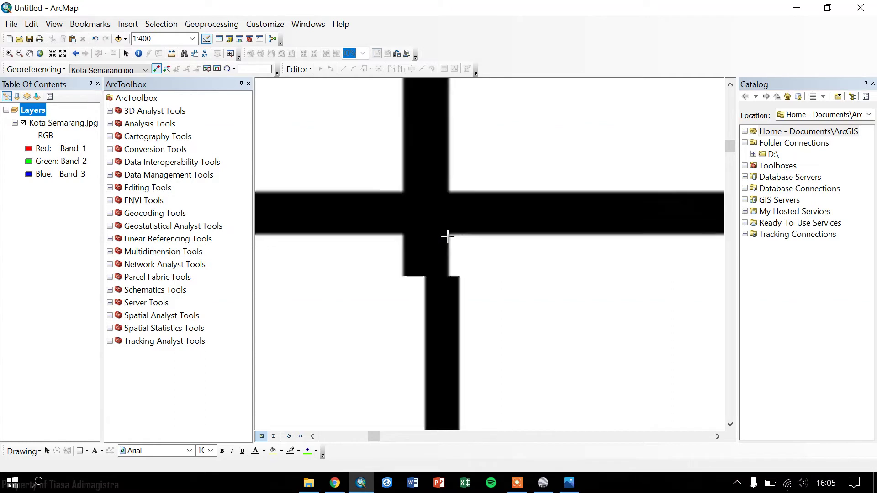
scroll(433, 256, "up", 1)
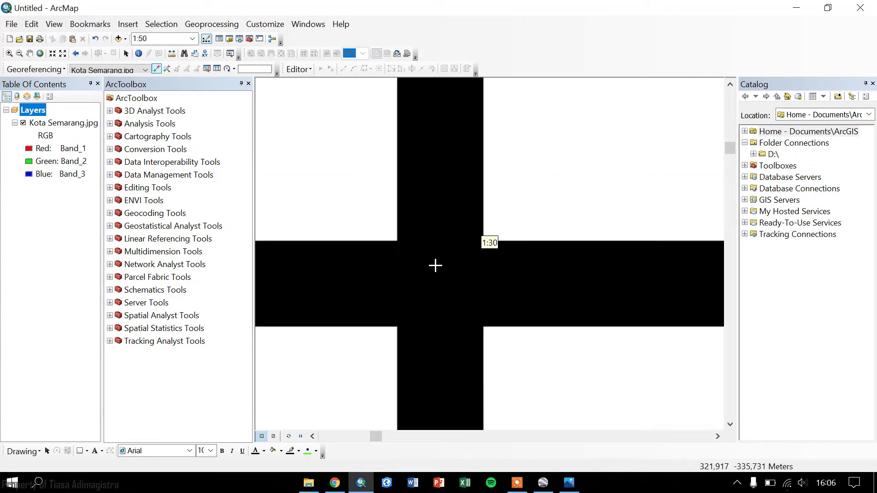
scroll(462, 290, "down", 5)
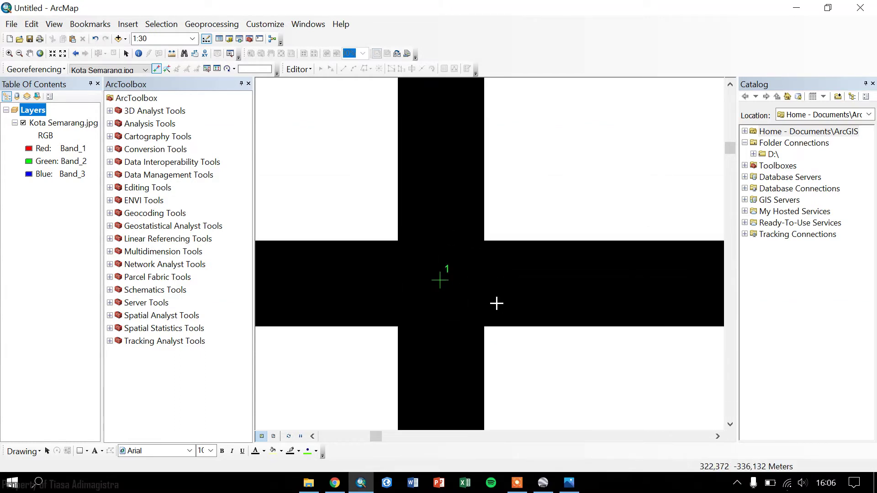
Assign the pending northwest control point the map coordinates X 418000 and Y 9234000
scroll(558, 240, "up", 2)
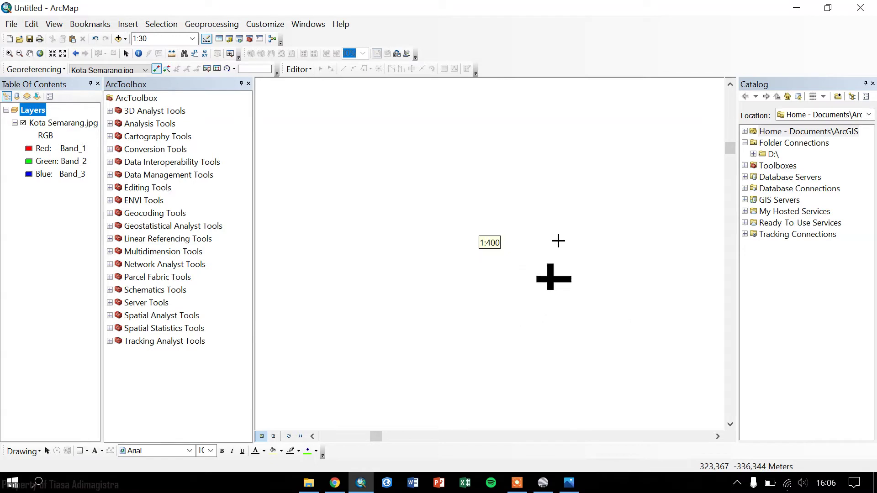
scroll(570, 289, "down", 2)
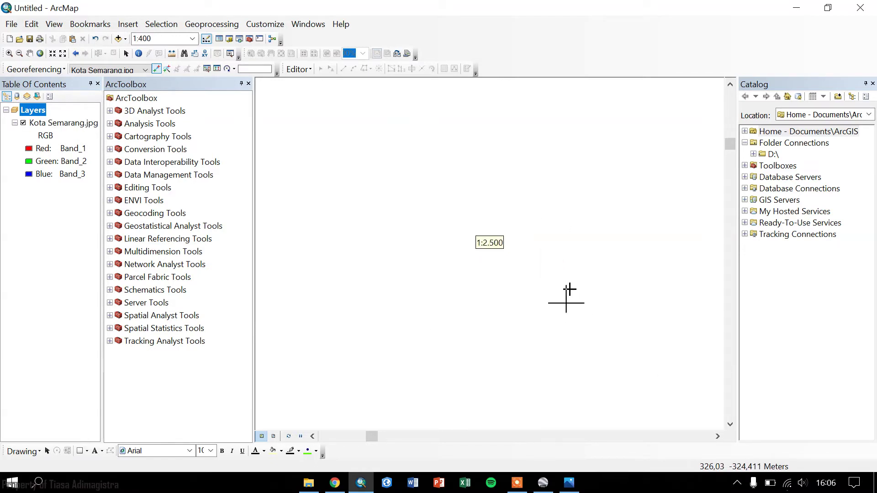
scroll(570, 289, "down", 3)
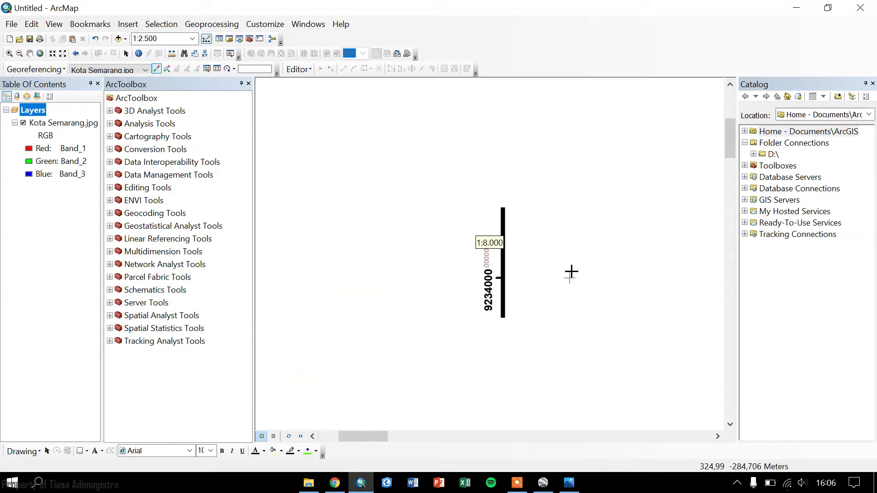
scroll(515, 276, "up", 2)
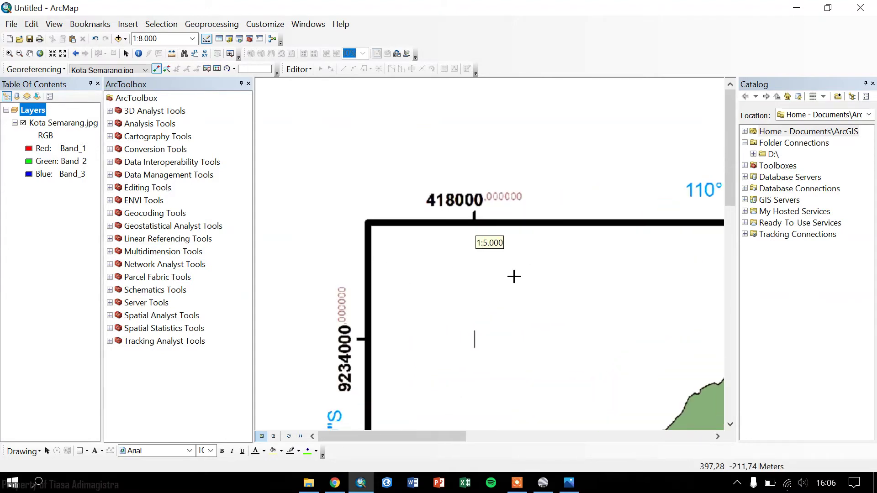
right_click(447, 238)
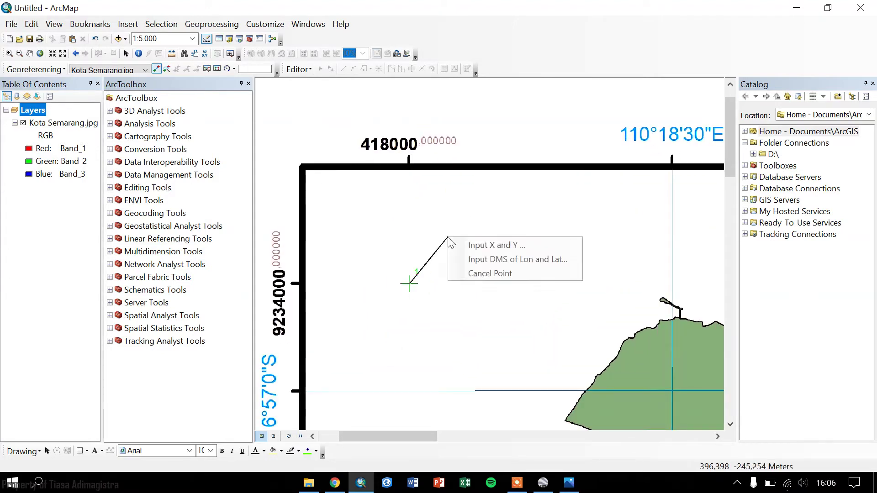
left_click(470, 244)
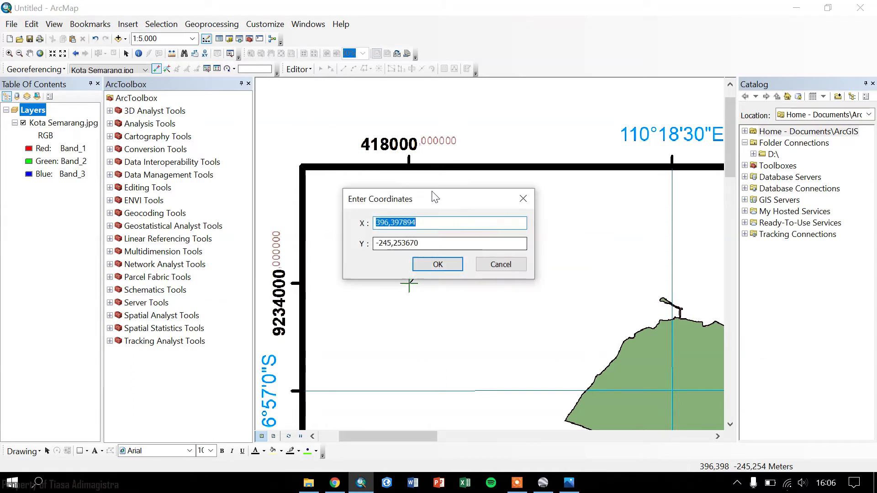
left_click_drag(433, 203, 571, 234)
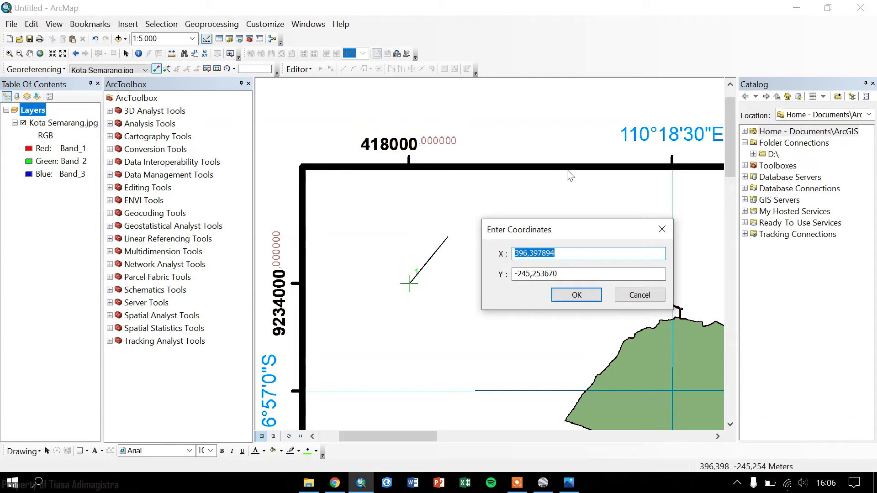
type("418000")
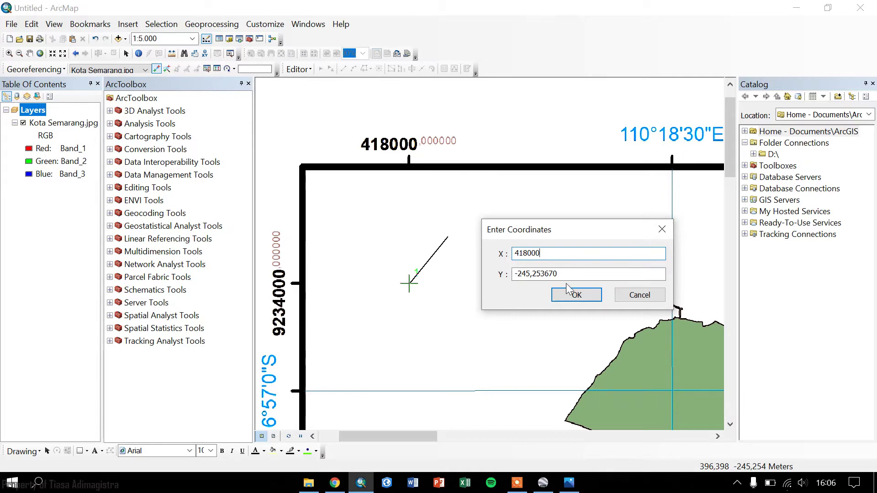
left_click_drag(594, 274, 478, 275)
type("9")
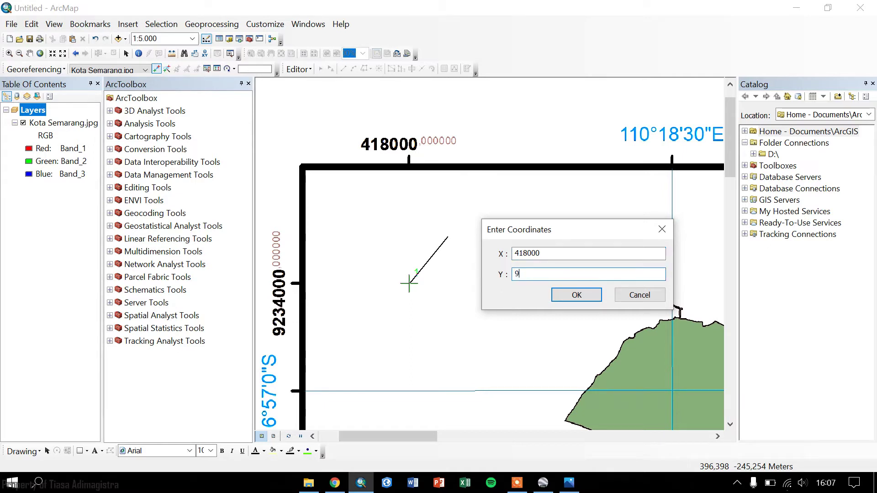
type("234000")
left_click(567, 295)
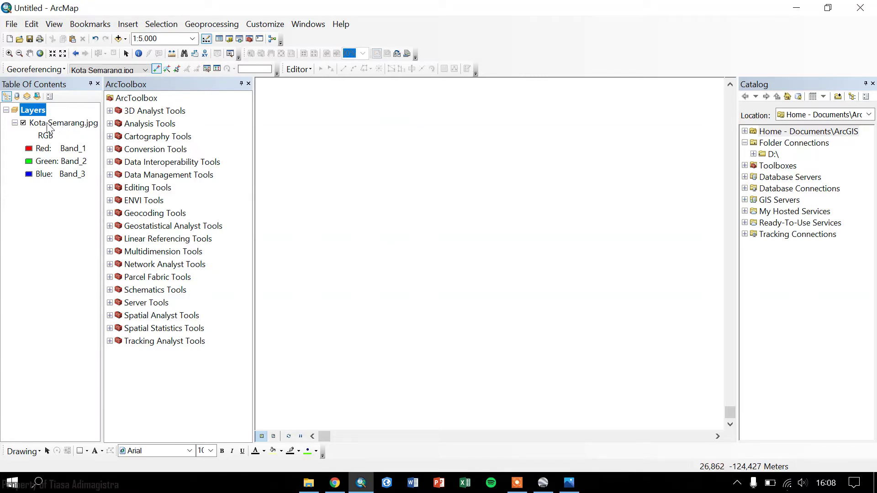
Start the second control point at the exact center of the northeast grid cross with the Add Control Points tool
left_click(73, 124)
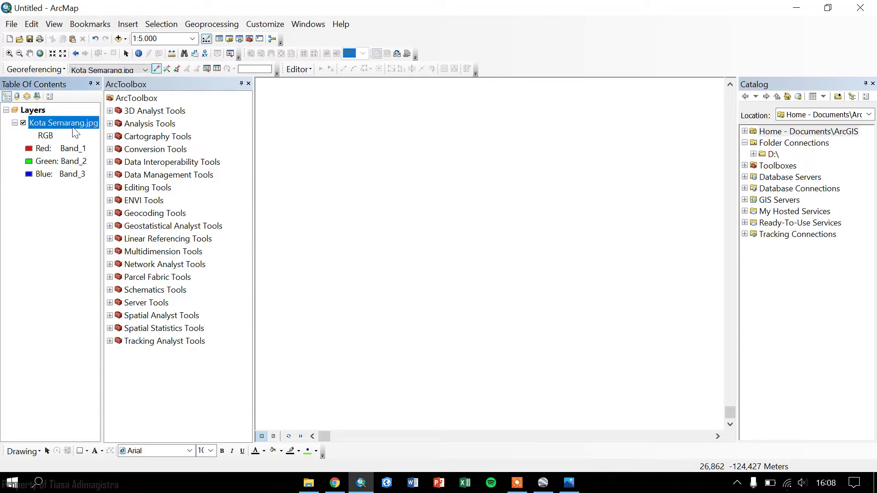
right_click(74, 126)
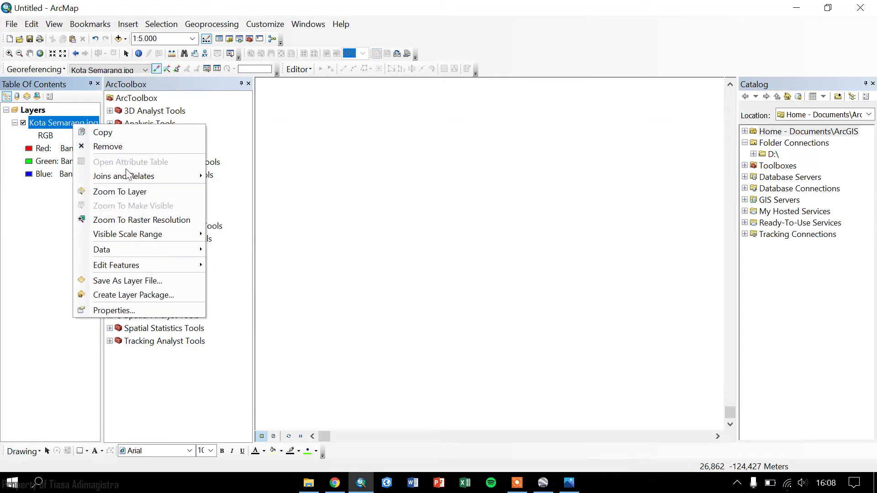
left_click(127, 192)
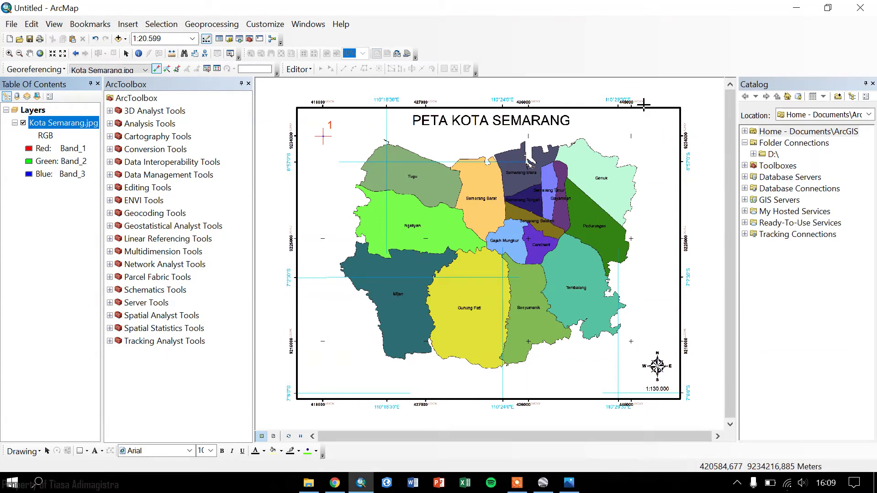
left_click(10, 53)
left_click_drag(624, 127, 645, 154)
left_click_drag(409, 178, 485, 254)
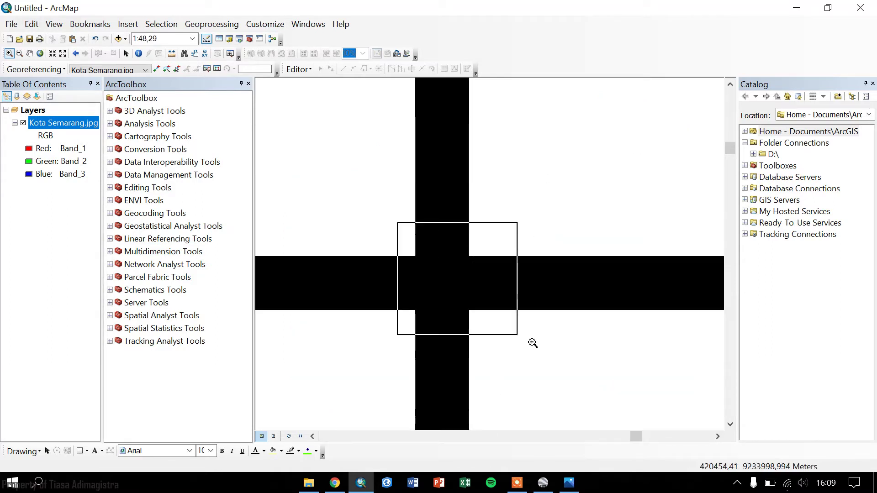
left_click_drag(498, 323, 470, 247)
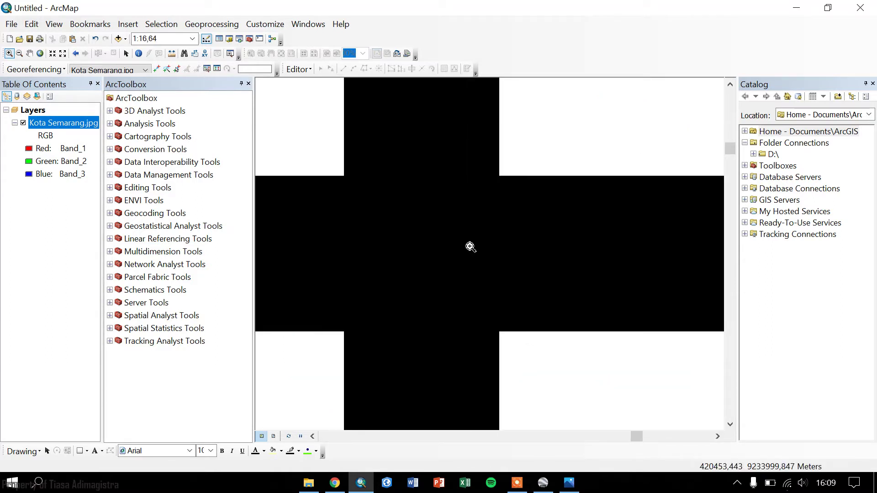
left_click(157, 69)
left_click(421, 257)
left_click(506, 297)
Assign the pending northeast control point the map coordinates X 445000 and Y 9234000
scroll(506, 296, "down", 5)
scroll(532, 272, "down", 6)
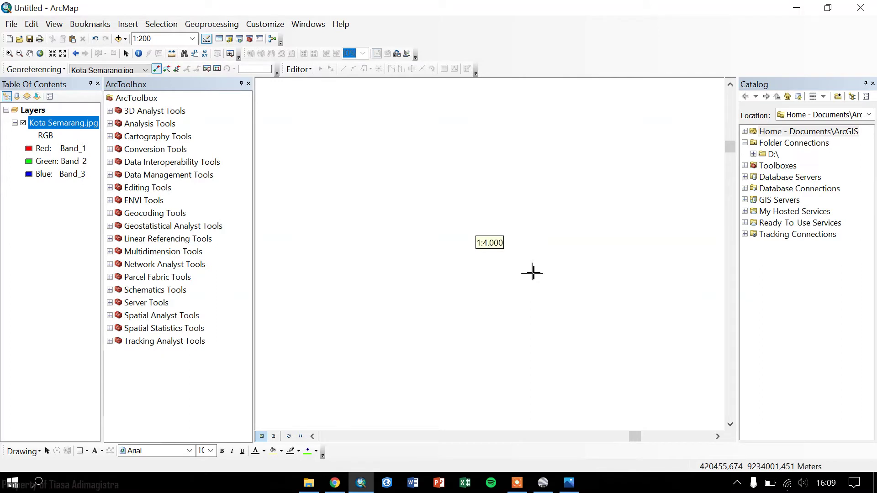
scroll(587, 271, "down", 2)
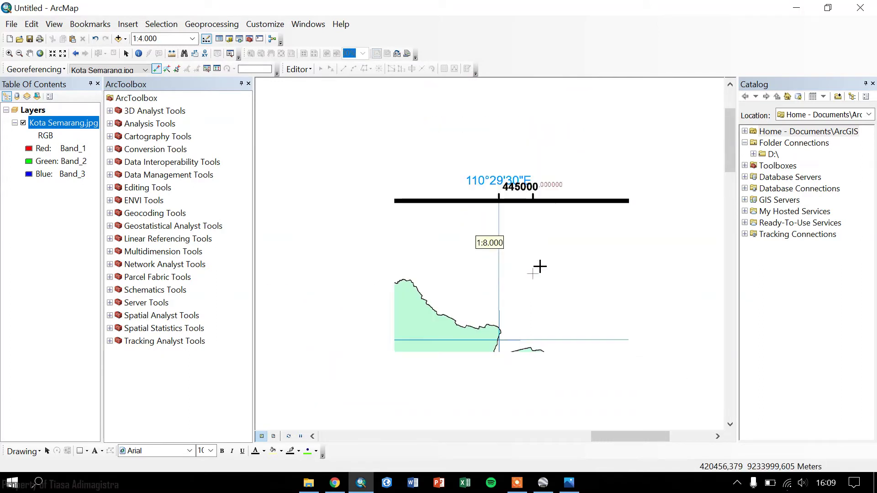
left_click(592, 254)
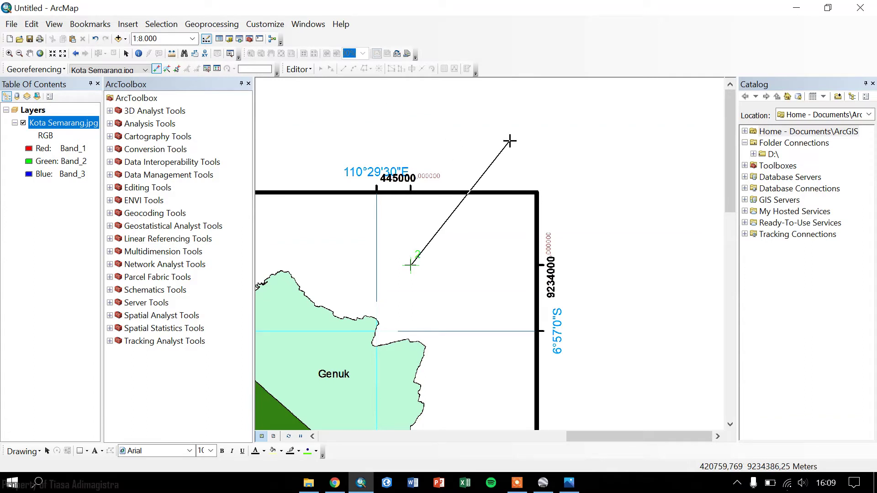
left_click_drag(559, 149, 523, 174)
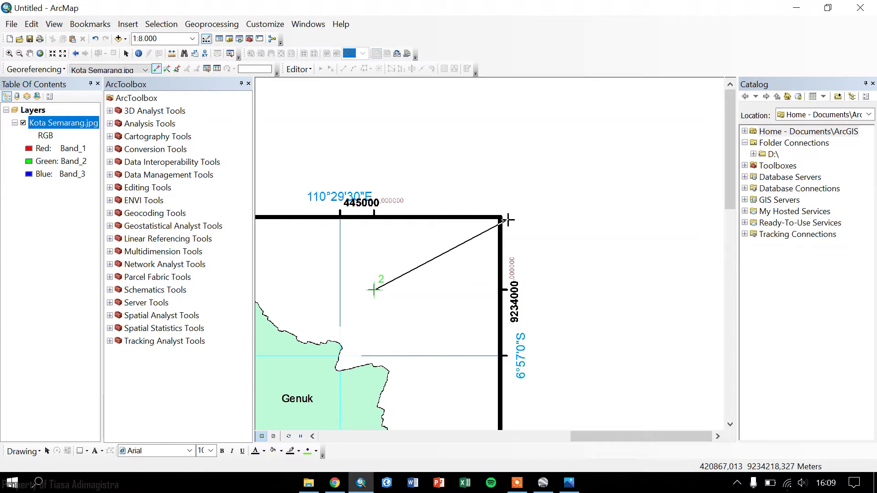
right_click(552, 166)
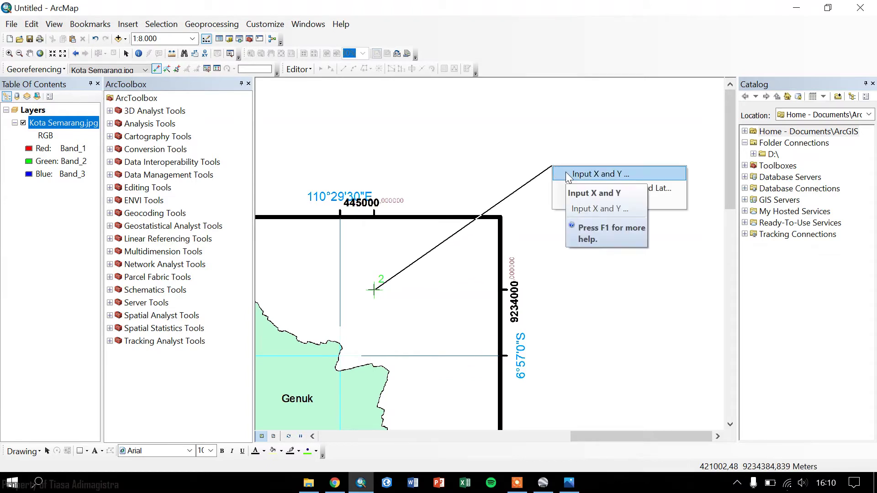
left_click(566, 173)
left_click_drag(446, 194, 602, 143)
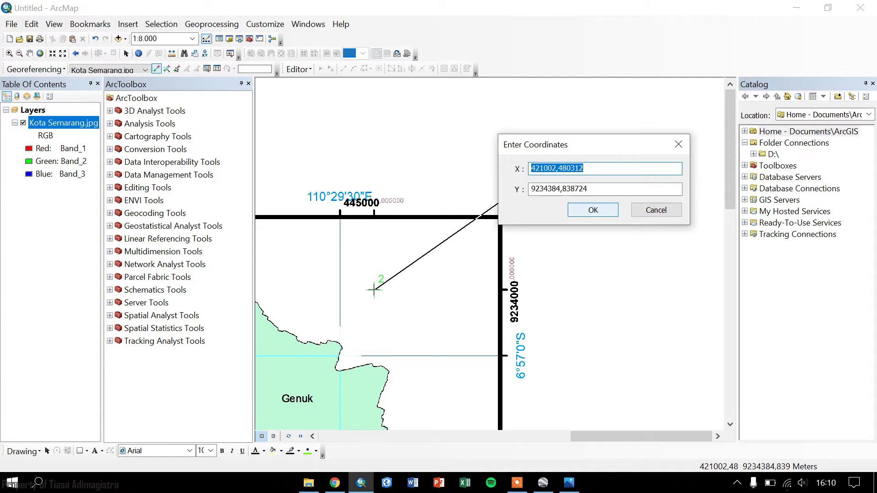
type("445000")
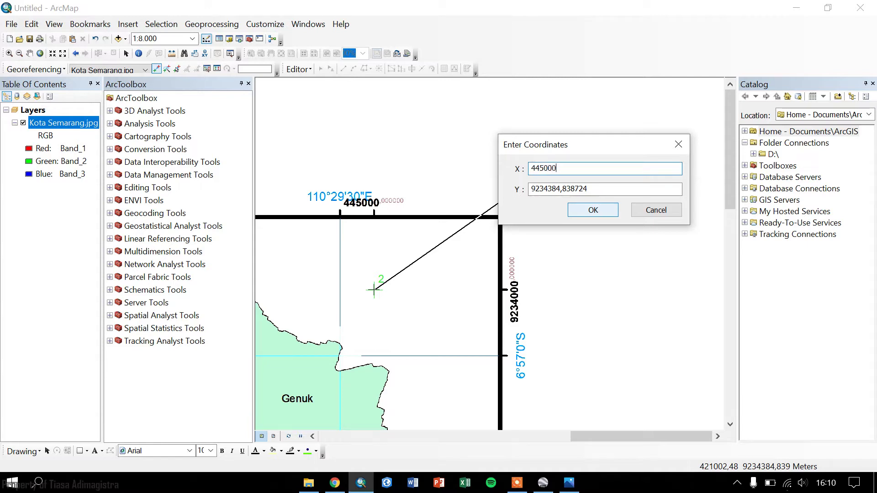
key("Tab")
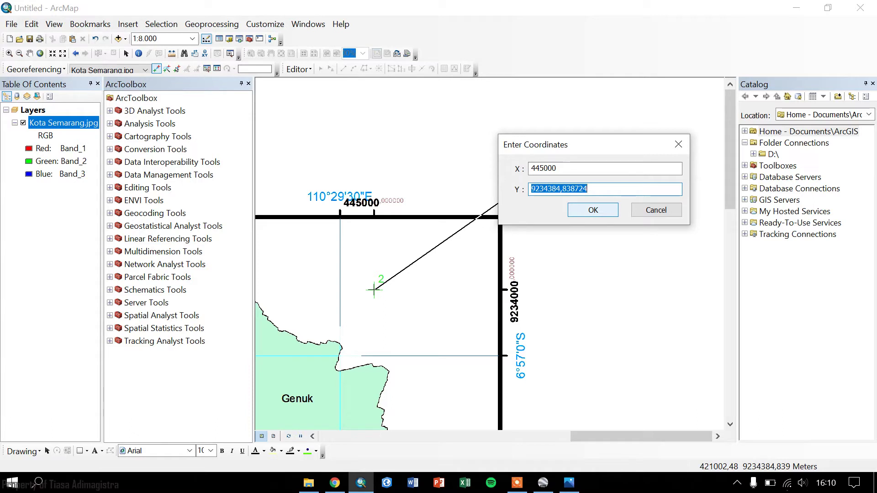
type("923")
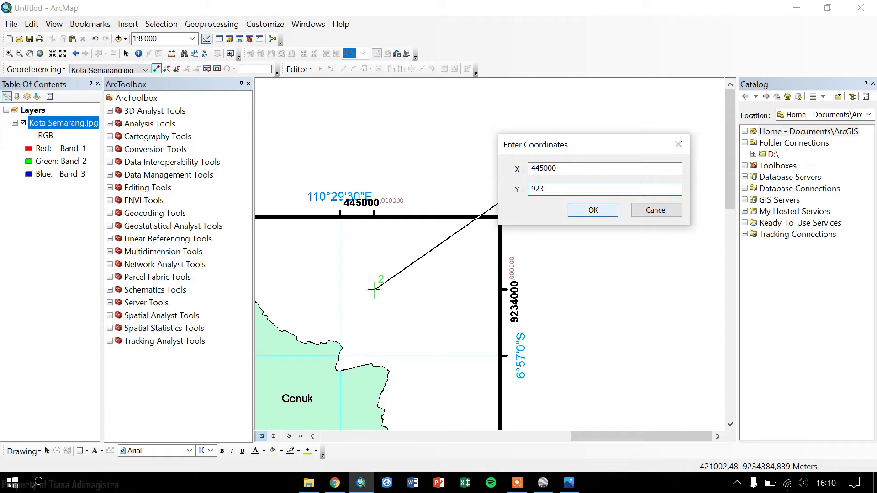
type("000")
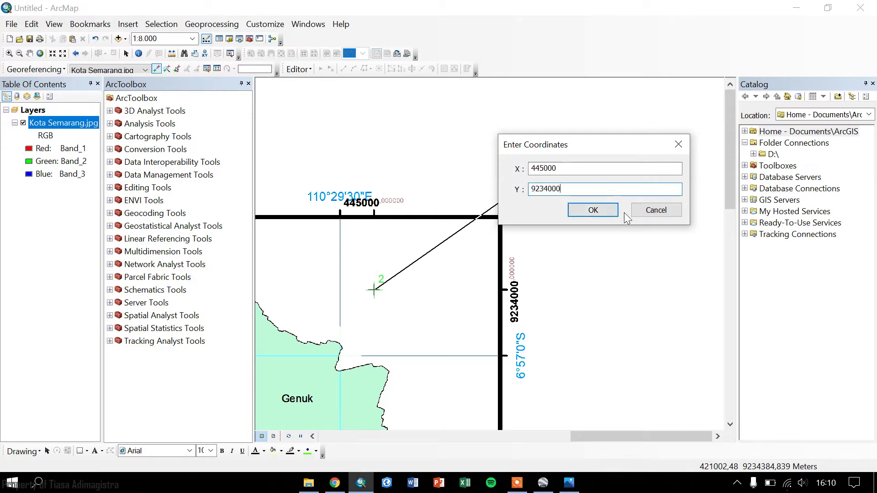
left_click(605, 211)
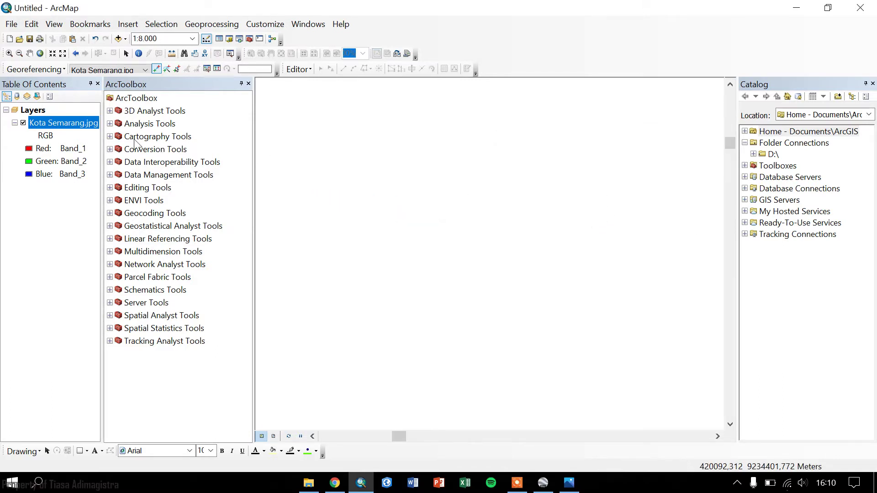
Start the third control point at the exact center of the southeast grid cross with the Add Control Points tool
right_click(74, 124)
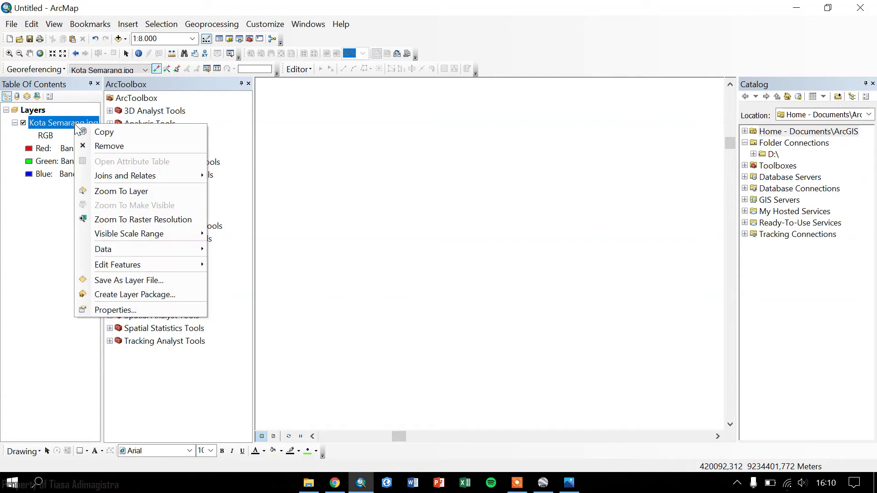
left_click(122, 189)
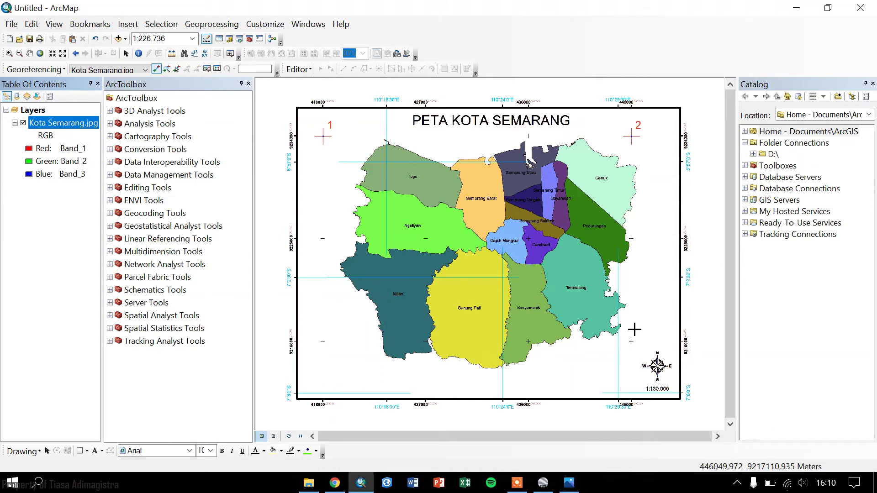
left_click(9, 54)
left_click_drag(624, 333, 641, 356)
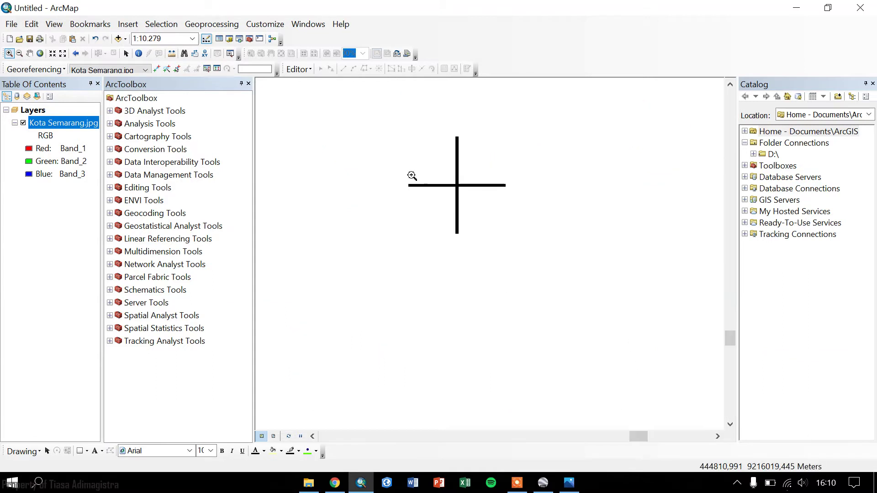
left_click_drag(445, 177, 544, 268)
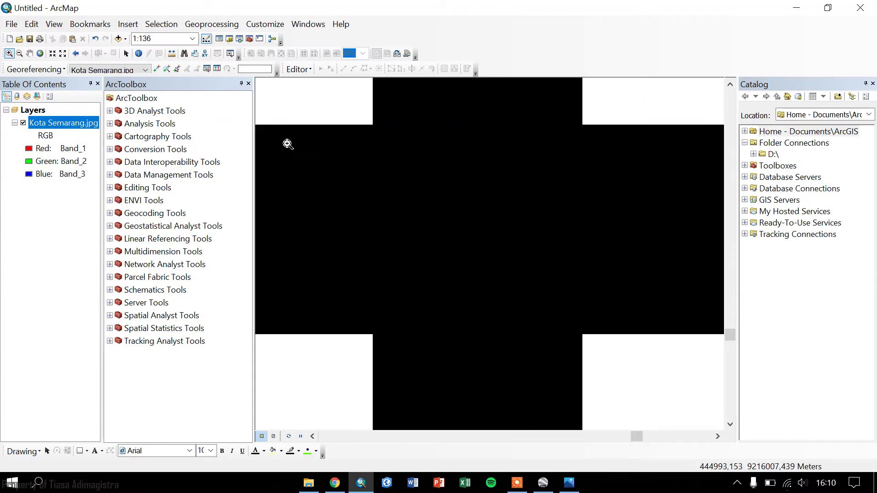
left_click(157, 69)
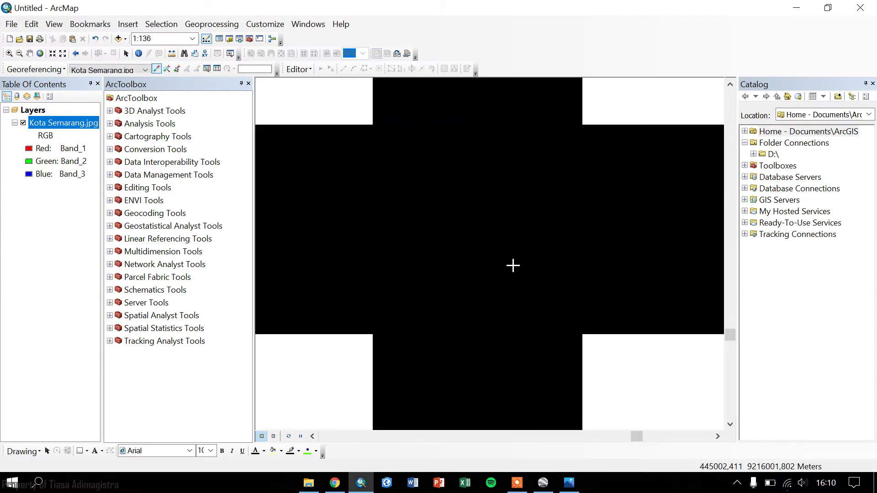
scroll(558, 263, "down", 10)
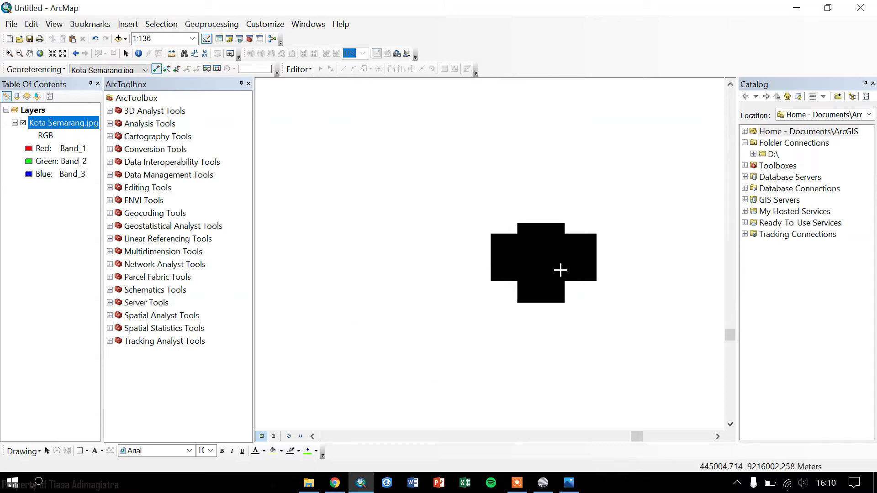
Assign the pending southeast control point the map coordinates X 445000 and Y 9216000
left_click_drag(627, 377, 448, 286)
scroll(453, 283, "down", 3)
scroll(456, 281, "down", 5)
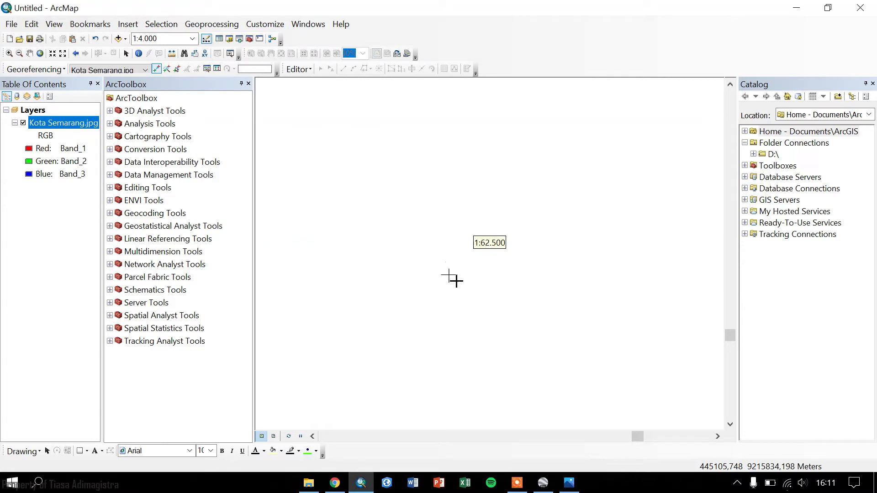
left_click_drag(517, 307, 437, 164)
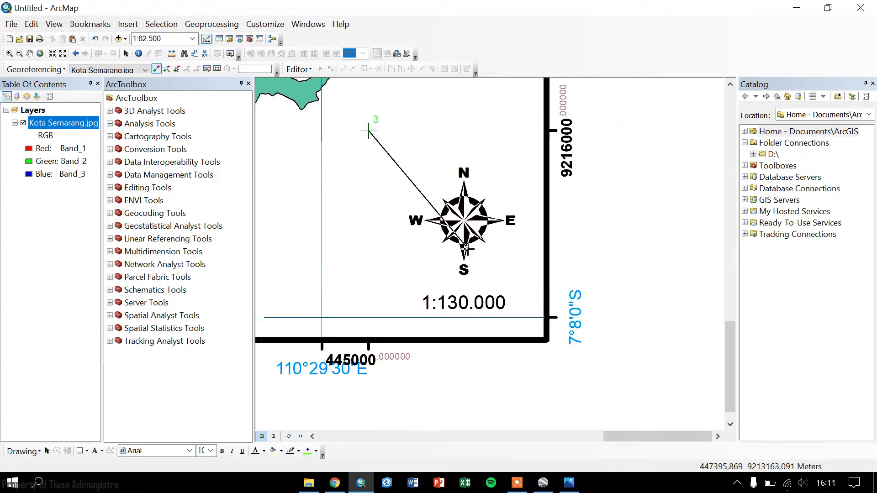
left_click_drag(466, 249, 436, 302)
right_click(591, 269)
left_click(605, 276)
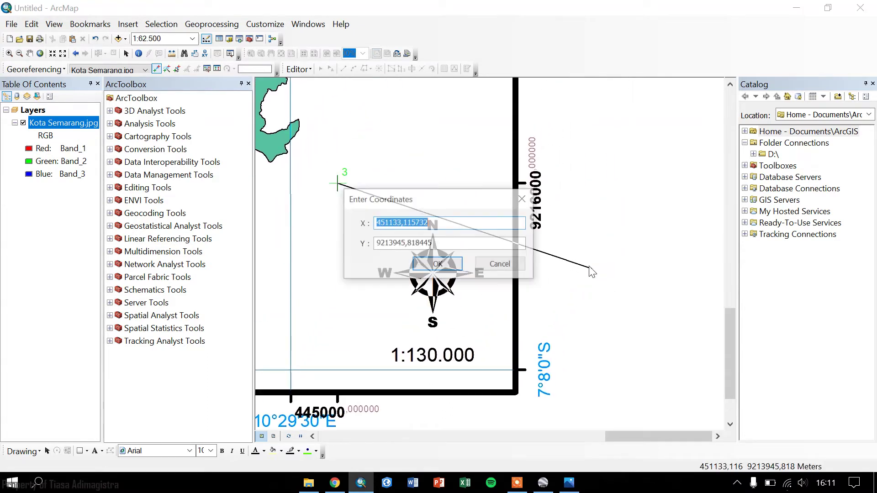
left_click_drag(401, 194, 606, 253)
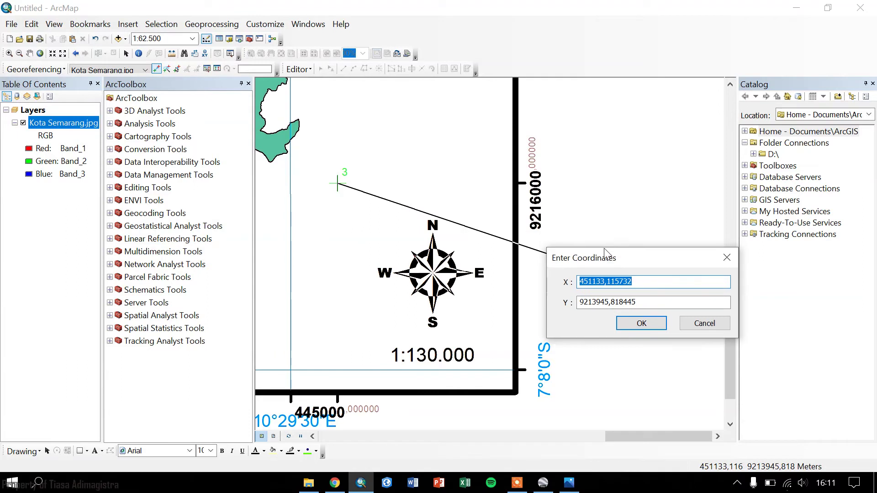
type("445000")
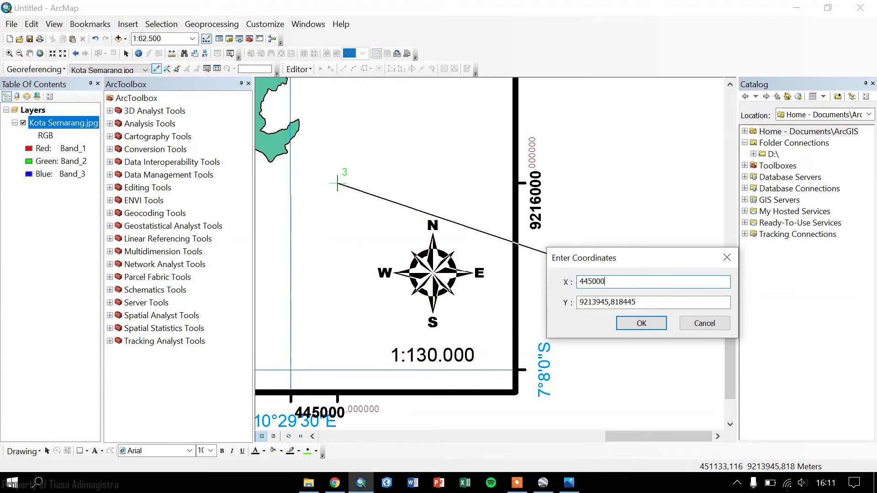
key("Tab")
type("9")
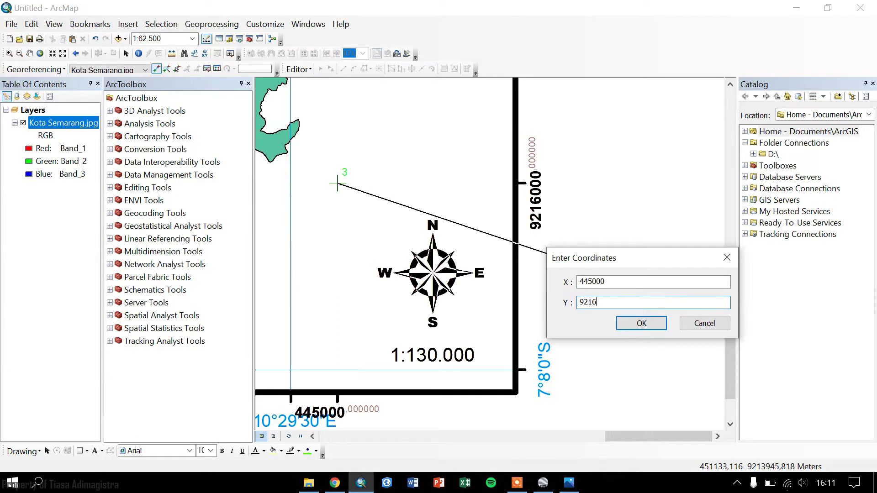
key("Return")
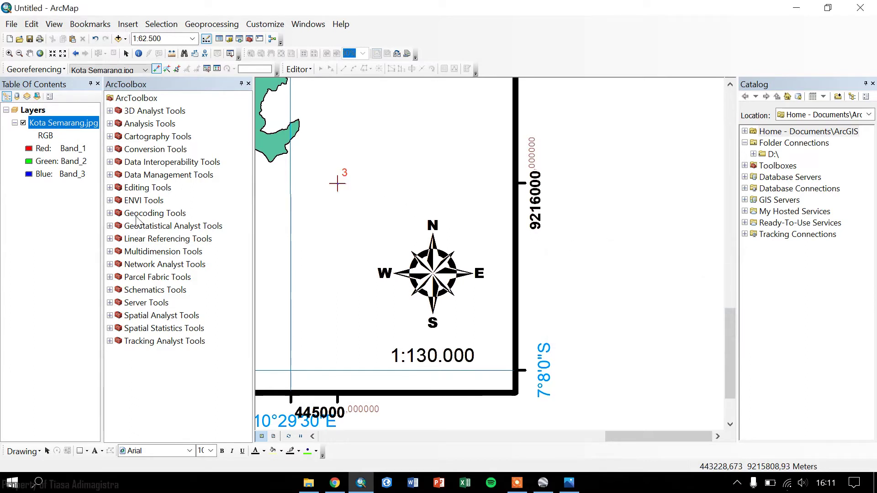
Start the fourth control point at the exact center of the southwest grid cross with the Add Control Points tool
scroll(322, 307, "down", 2)
scroll(323, 307, "down", 1)
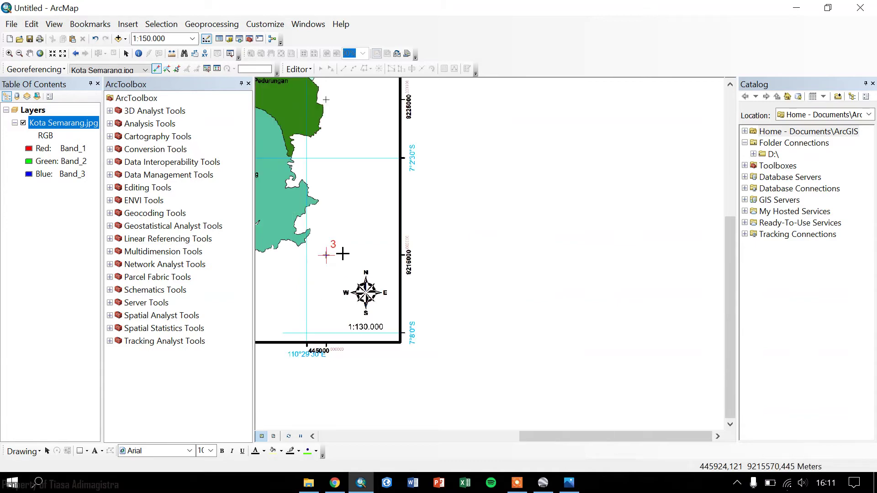
scroll(492, 303, "down", 1)
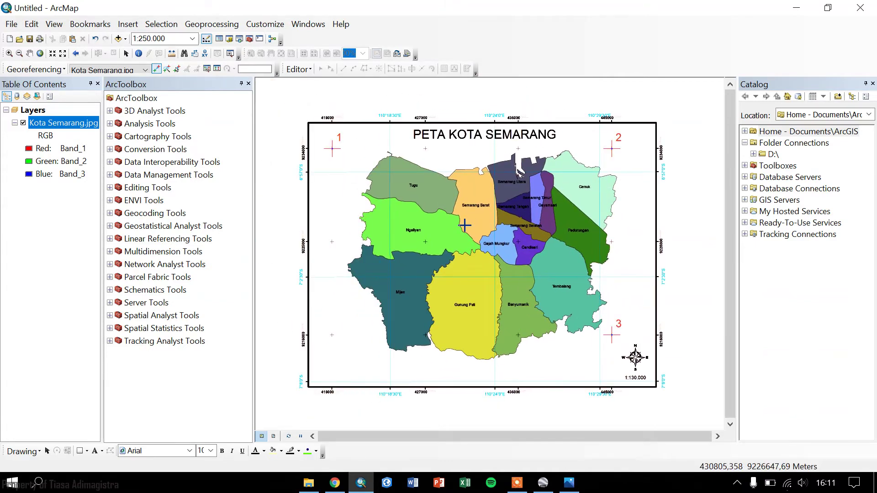
scroll(302, 325, "up", 3)
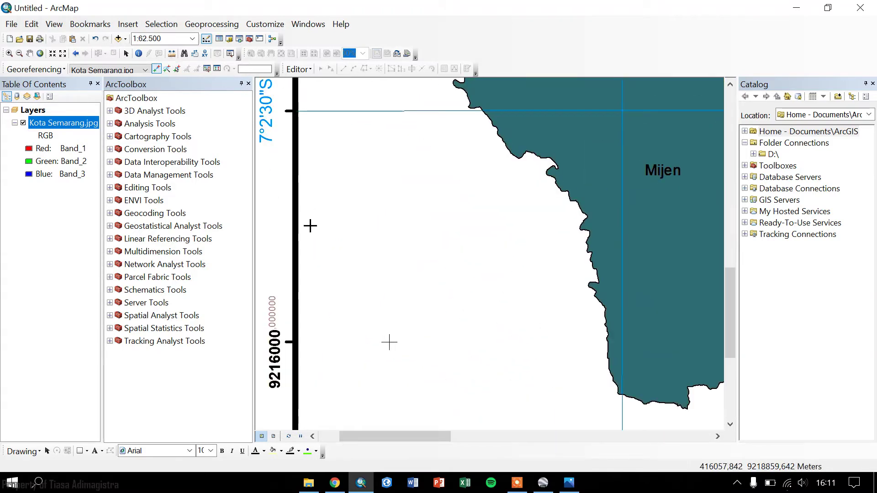
left_click(9, 53)
left_click_drag(432, 344, 508, 209)
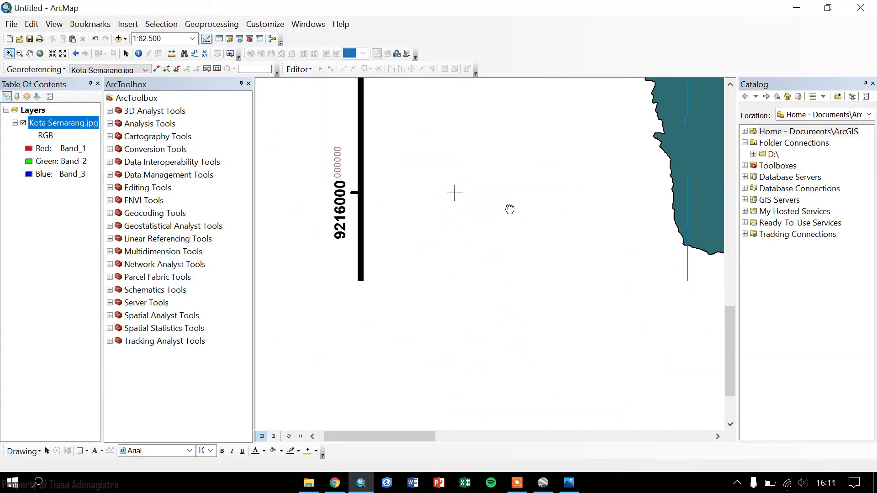
left_click_drag(447, 186, 475, 210)
left_click(458, 235)
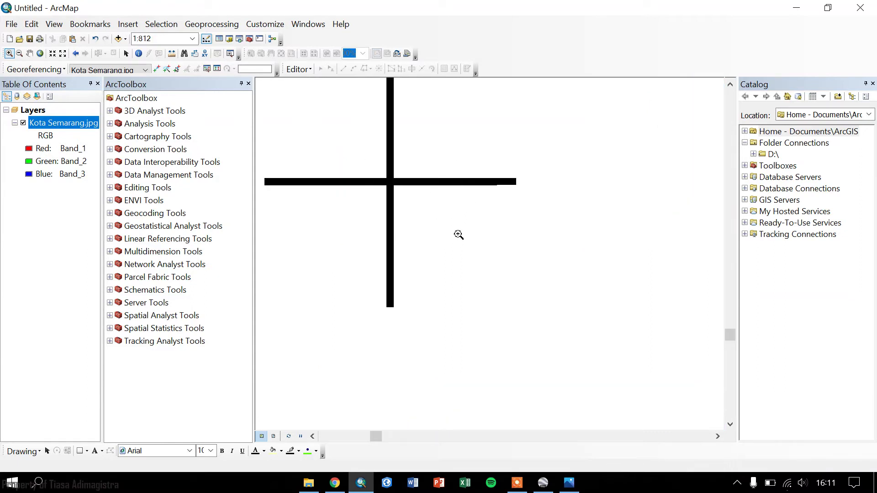
left_click(414, 160)
left_click(520, 179)
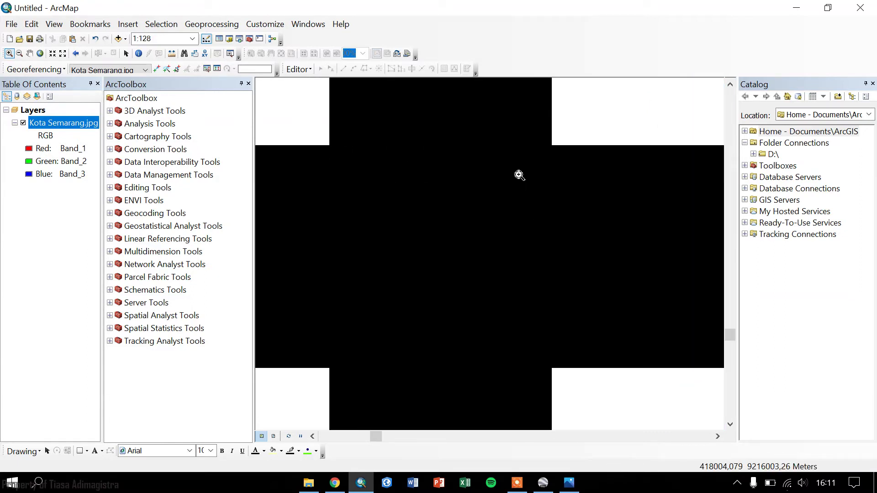
left_click(557, 208)
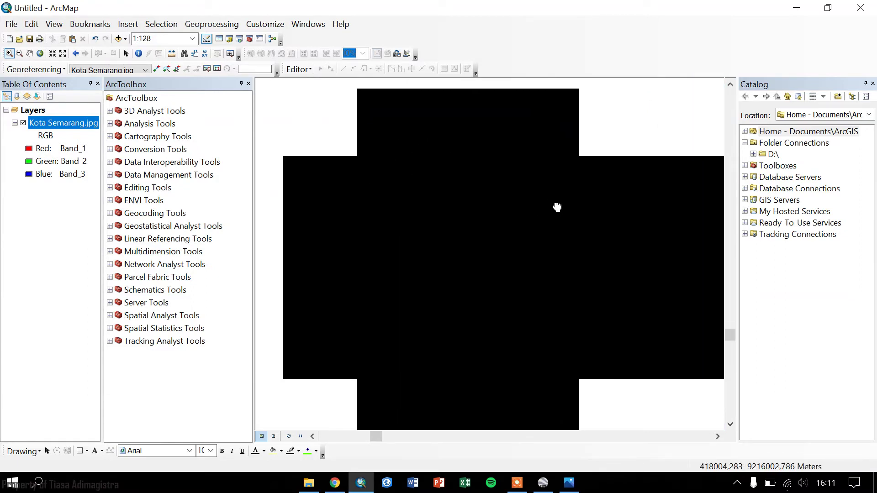
left_click(157, 69)
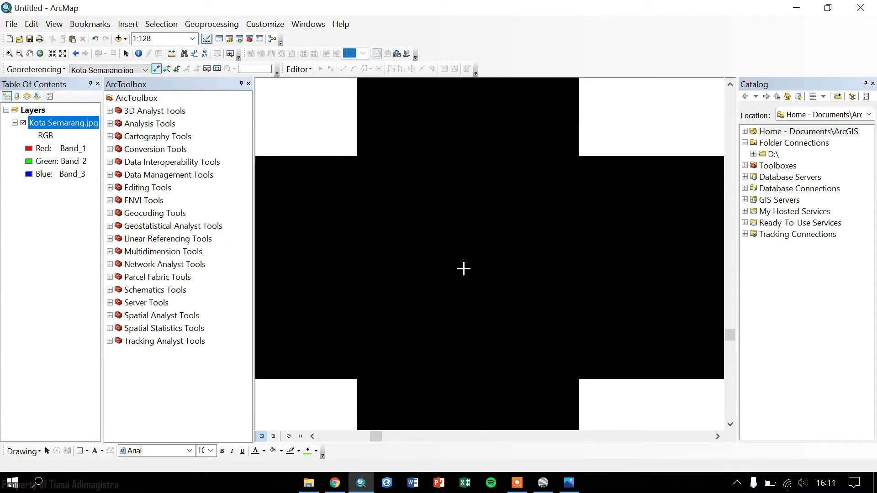
Assign the pending southwest control point the map coordinates X 418000 and Y 9216000
scroll(493, 304, "up", 3)
scroll(520, 311, "up", 6)
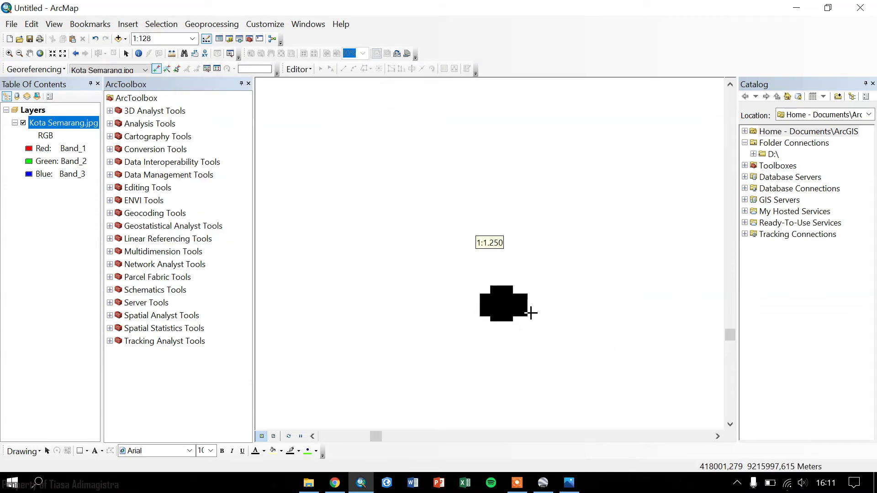
scroll(532, 316, "up", 3)
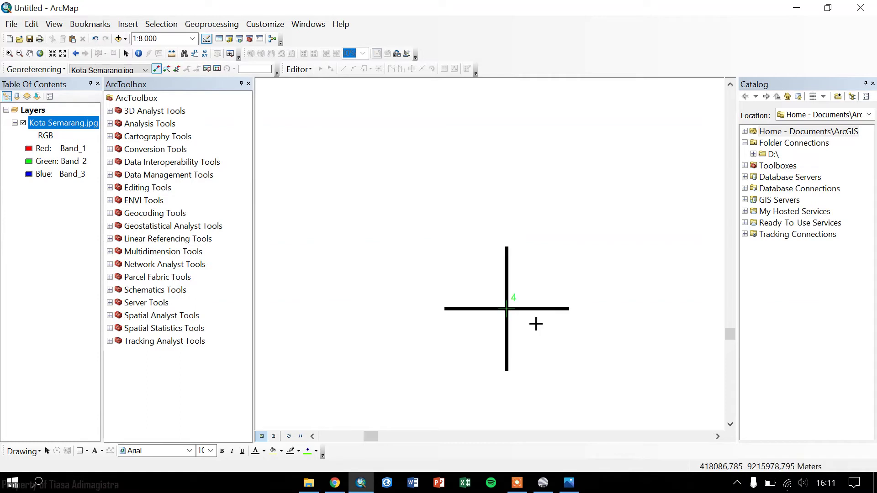
scroll(504, 308, "up", 2)
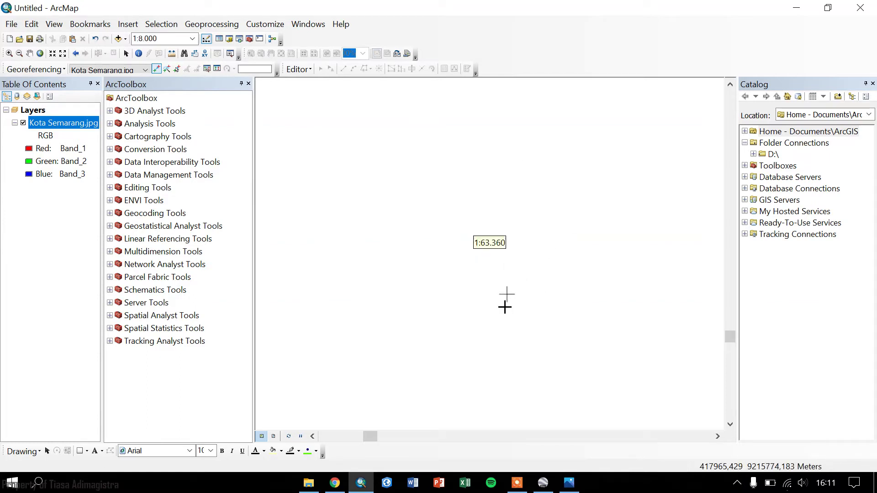
left_click_drag(536, 339, 554, 264)
left_click_drag(558, 304, 513, 215)
left_click_drag(562, 256, 554, 270)
right_click(543, 224)
left_click(561, 237)
left_click_drag(431, 200, 577, 235)
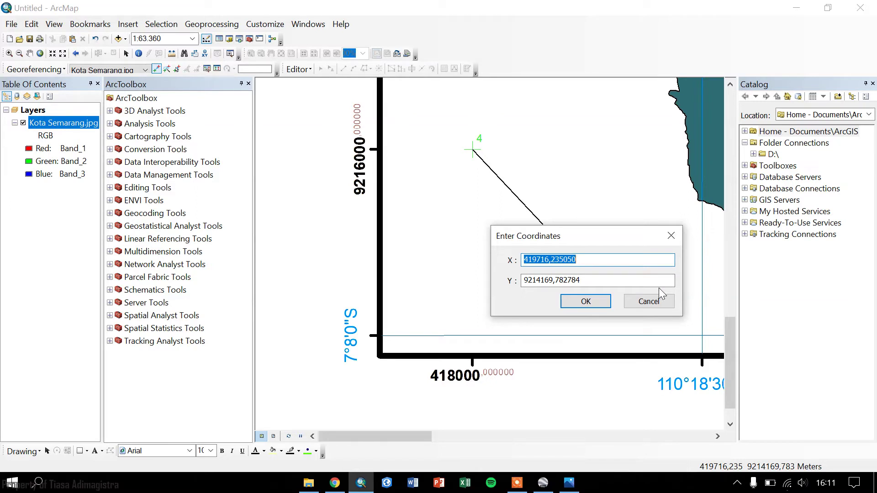
type("418000")
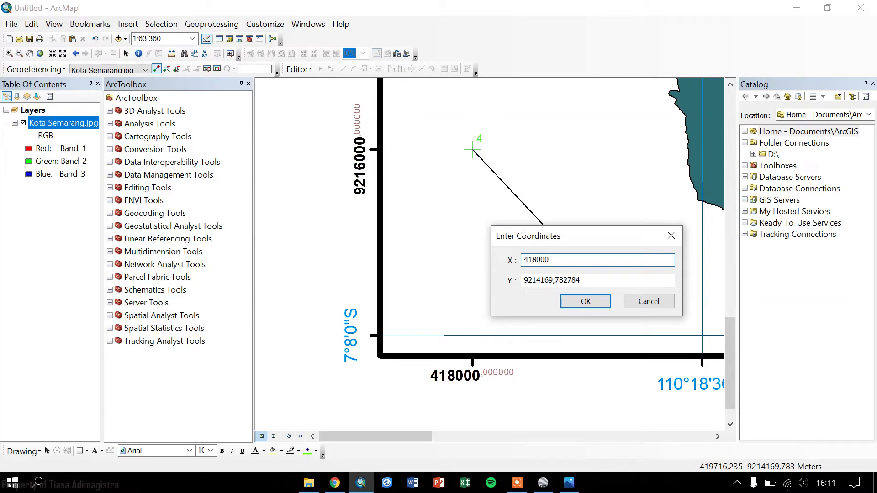
key("Tab")
type("9")
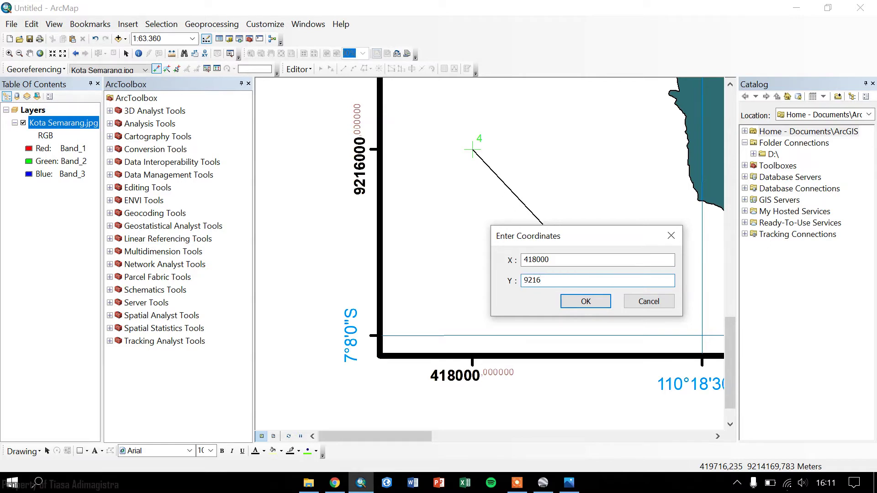
left_click(587, 301)
Add a fifth control point in the blank area just east of the northwest grid cross, accepting the suggested map coordinates
scroll(524, 277, "up", 5)
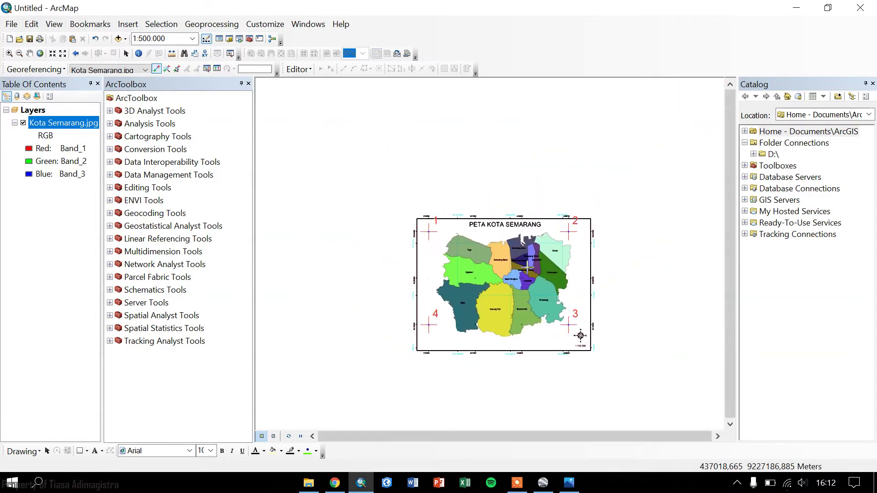
scroll(410, 214, "down", 1)
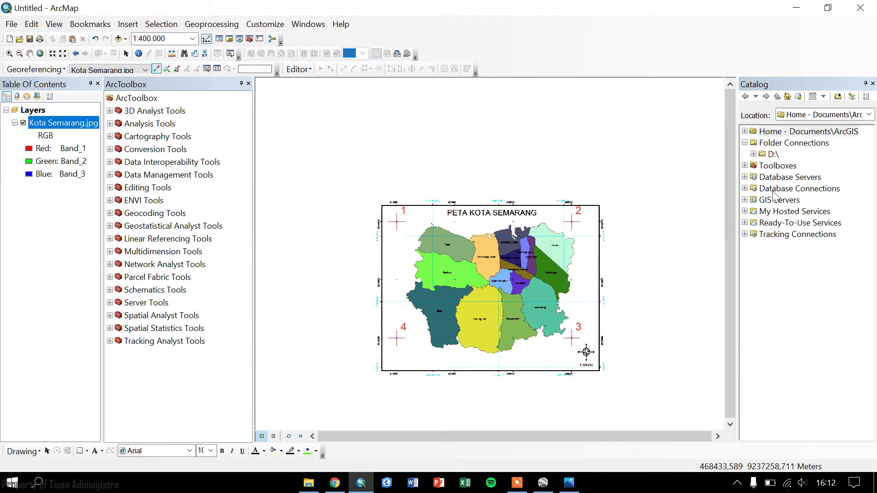
scroll(437, 255, "up", 1)
scroll(437, 256, "up", 1)
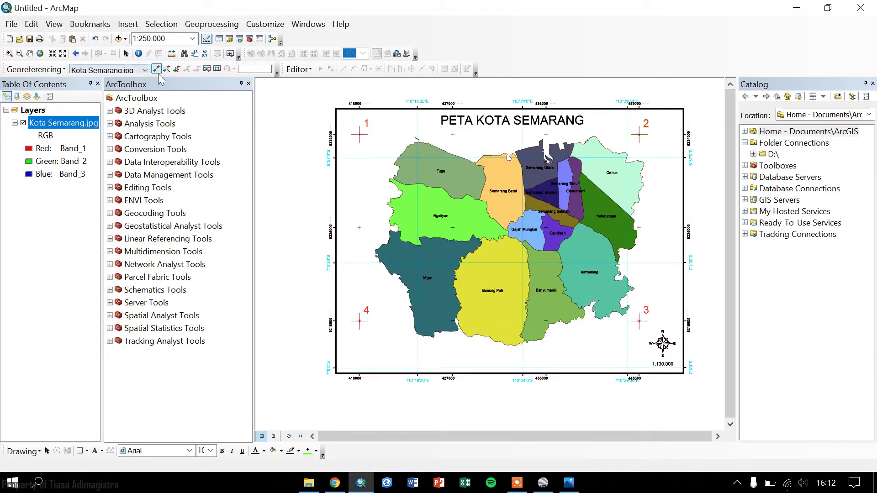
left_click(392, 127)
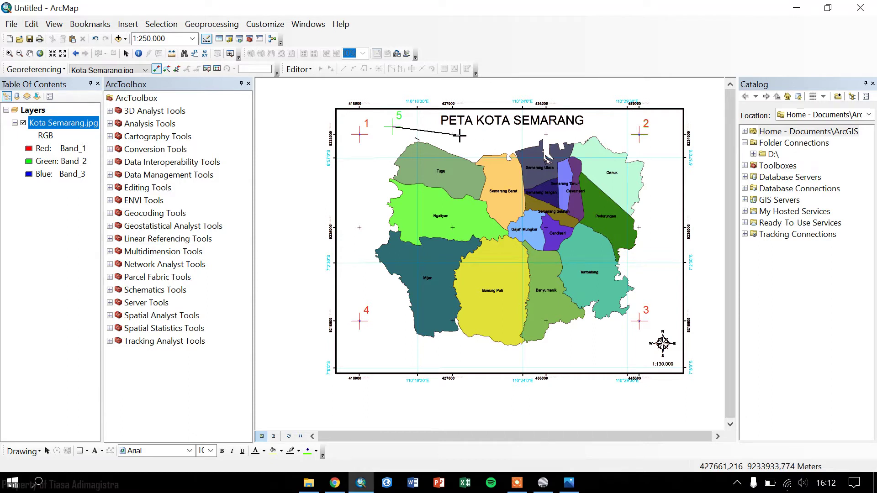
key("Escape")
right_click(459, 135)
left_click(461, 137)
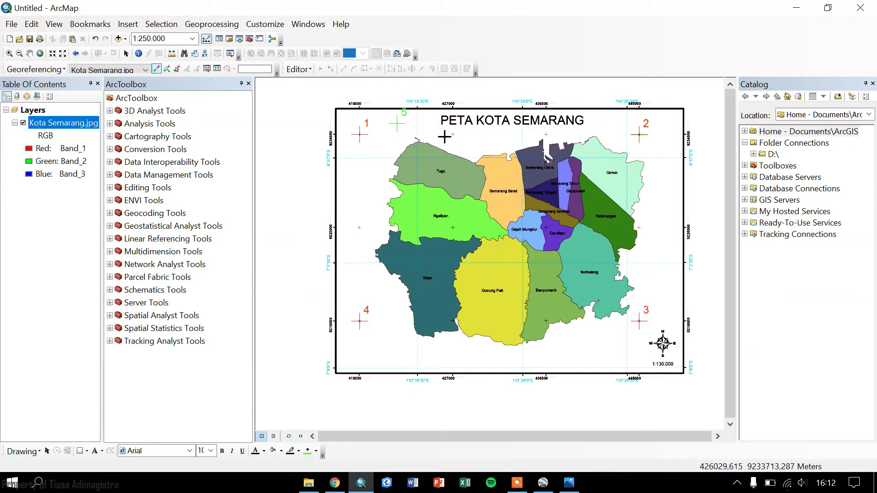
right_click(445, 135)
left_click(454, 142)
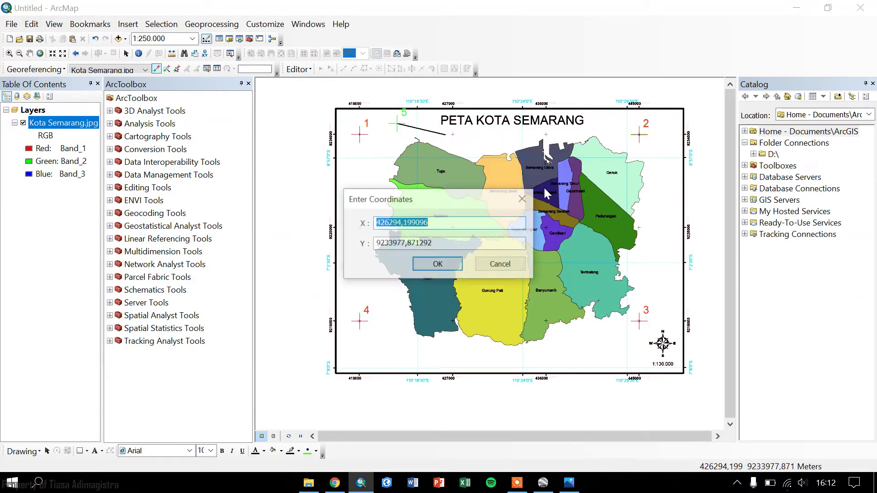
left_click(438, 263)
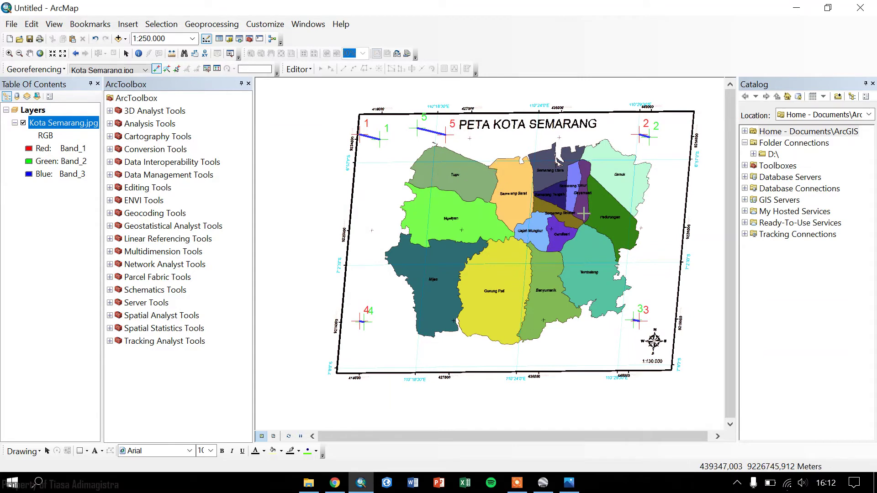
Add a sixth control point in the blank area south of the Bijen and Gunung Pati districts, accepting the suggested map coordinates
right_click(651, 228)
right_click(632, 187)
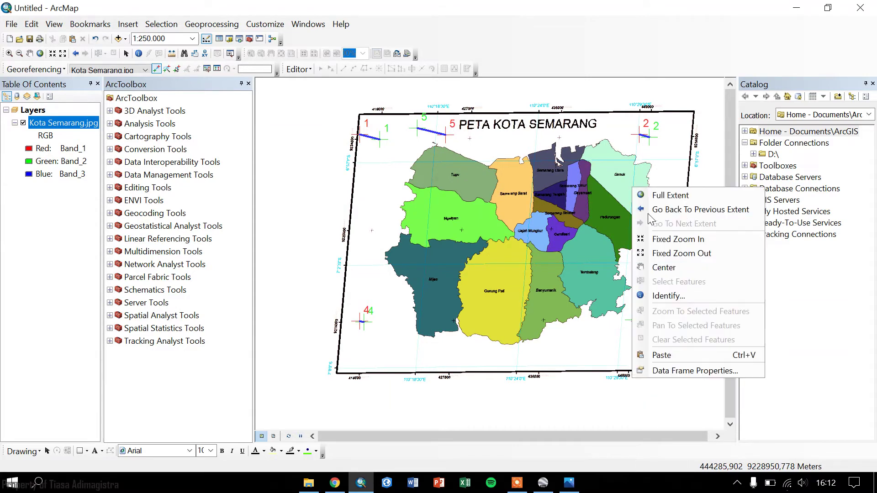
key("Escape")
left_click(439, 356)
right_click(477, 350)
left_click(484, 356)
left_click(438, 262)
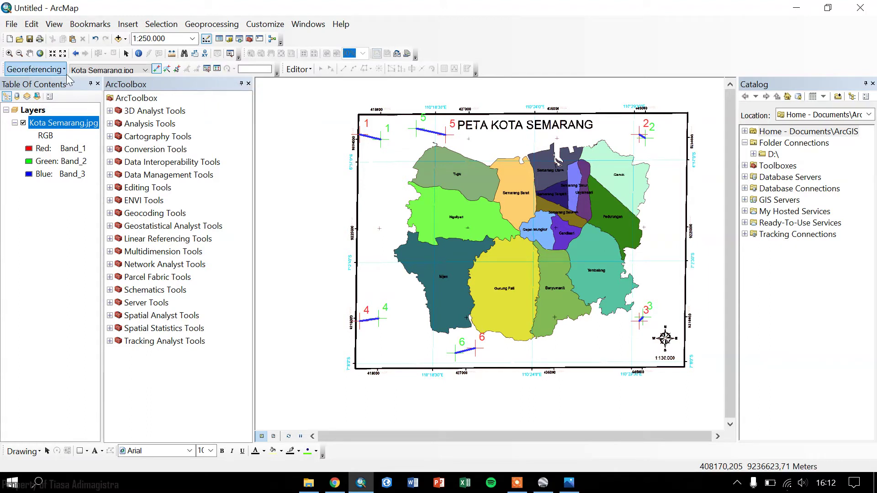
Open the control point link table and enlarge it until all coordinate and residual columns are readable
left_click(217, 70)
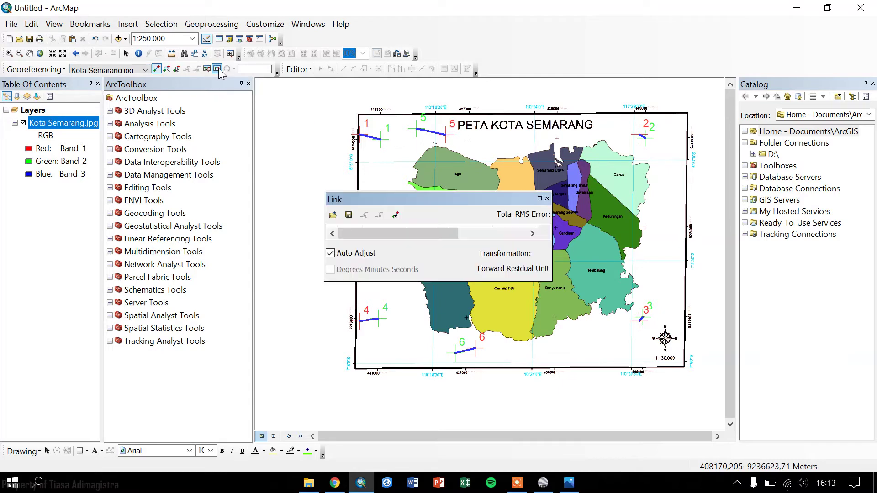
left_click_drag(428, 200, 306, 141)
left_click_drag(429, 223, 690, 328)
left_click_drag(561, 144, 378, 212)
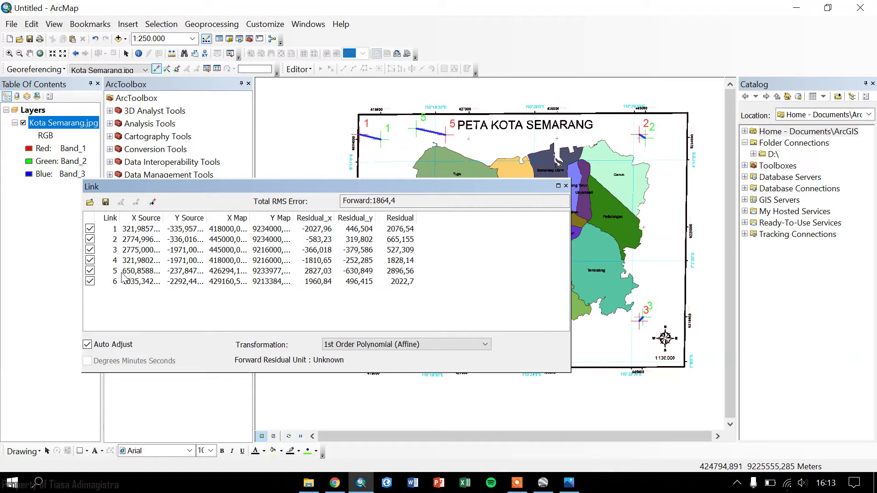
Delete the two extra links, 5 and 6, from the link table
left_click(150, 272)
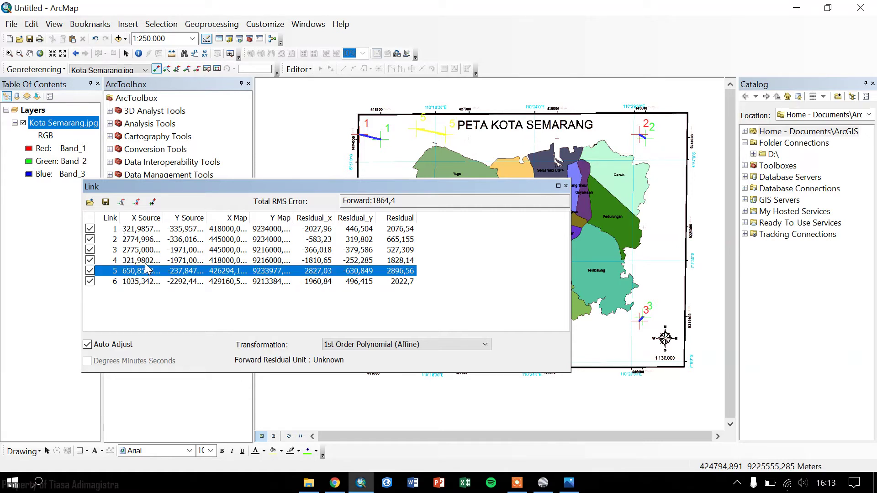
left_click(136, 203)
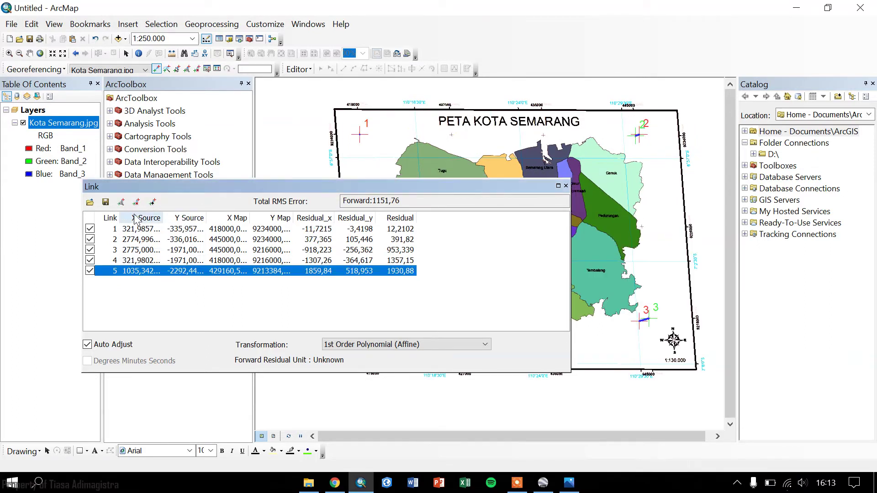
left_click(136, 203)
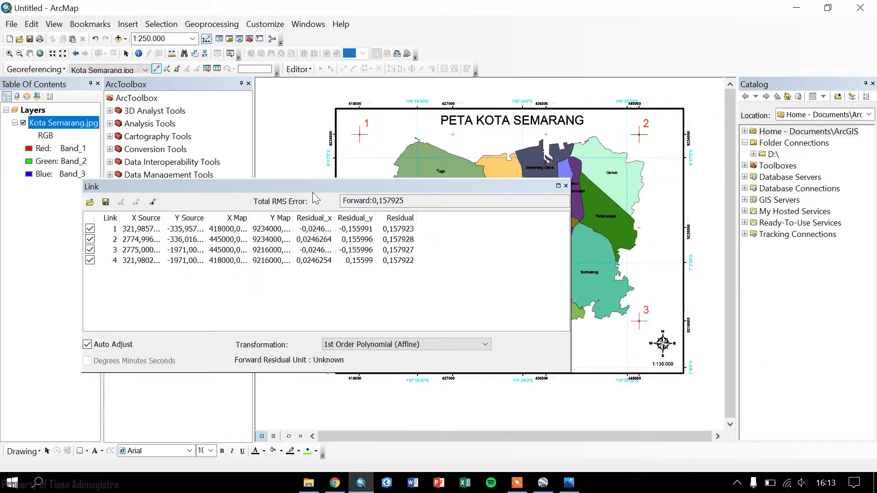
Review the residuals and total RMS error of the four corner links alongside the map, and close the link table
left_click_drag(317, 189, 392, 297)
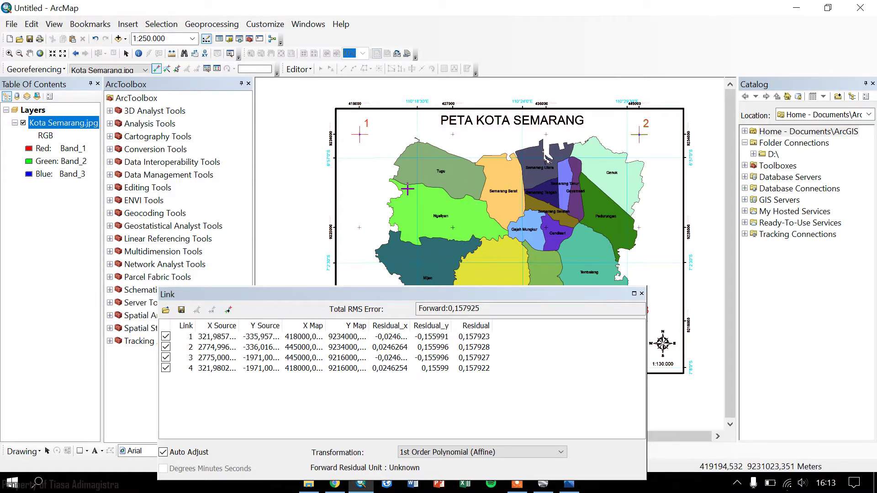
left_click_drag(605, 295, 604, 130)
left_click_drag(501, 129, 504, 182)
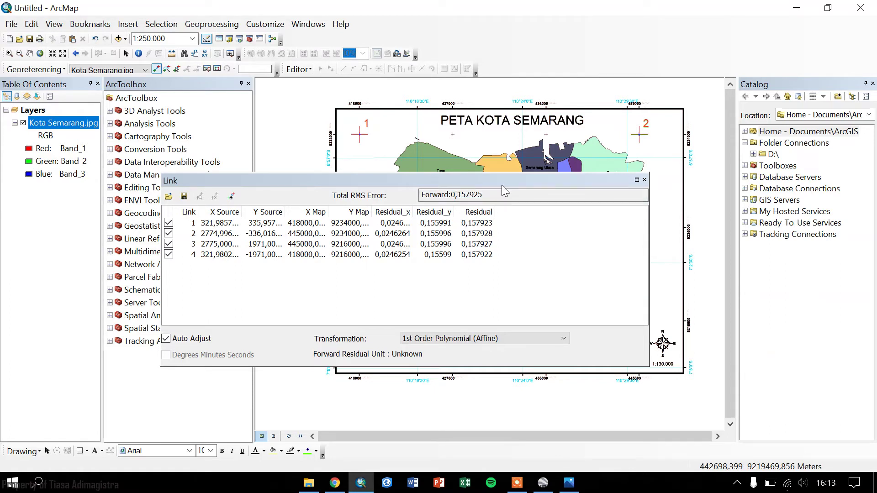
left_click_drag(501, 183, 525, 251)
left_click_drag(632, 254, 609, 189)
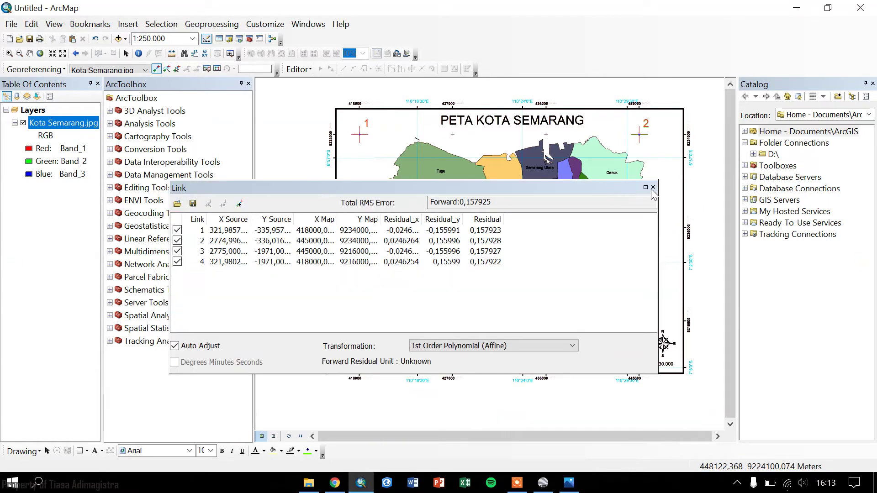
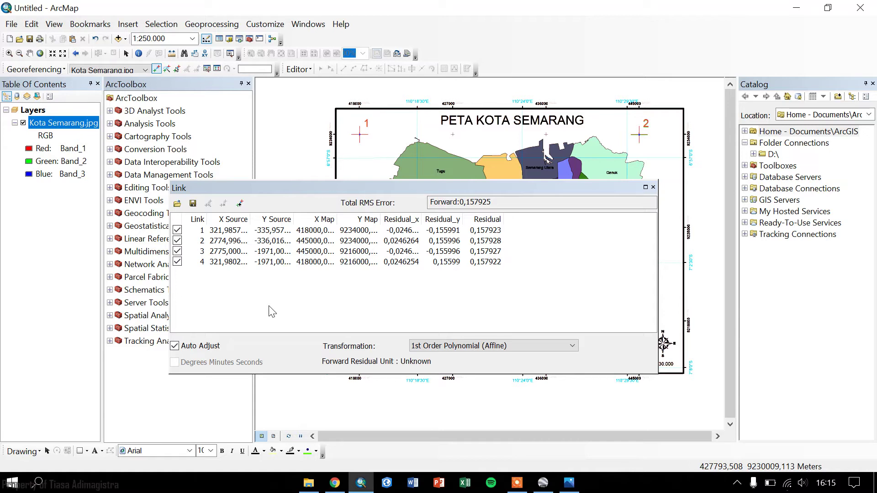
left_click_drag(430, 188, 424, 282)
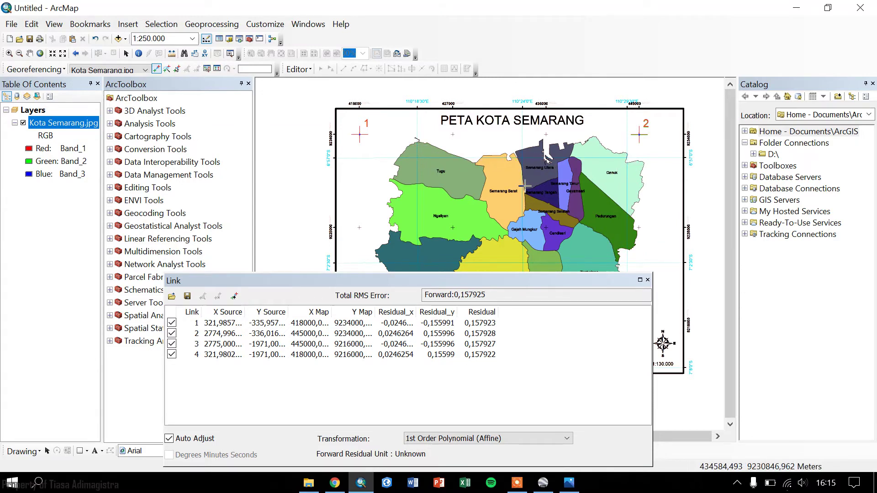
left_click_drag(516, 279, 522, 166)
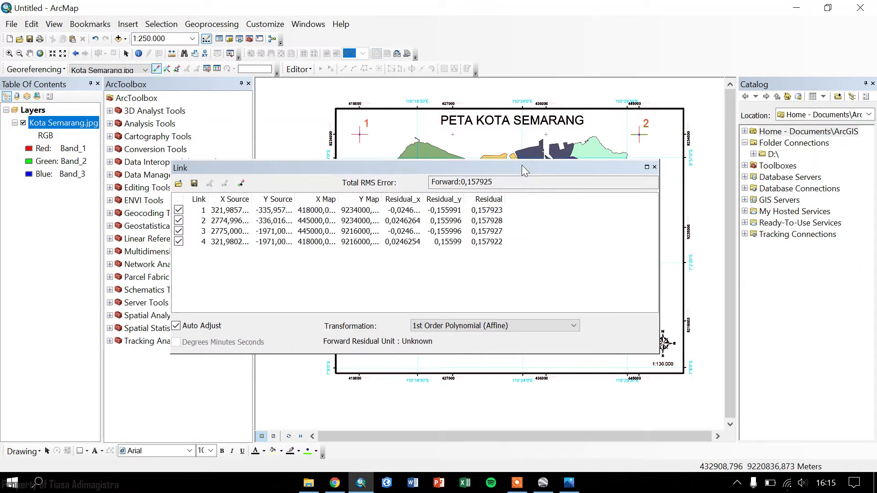
left_click(655, 167)
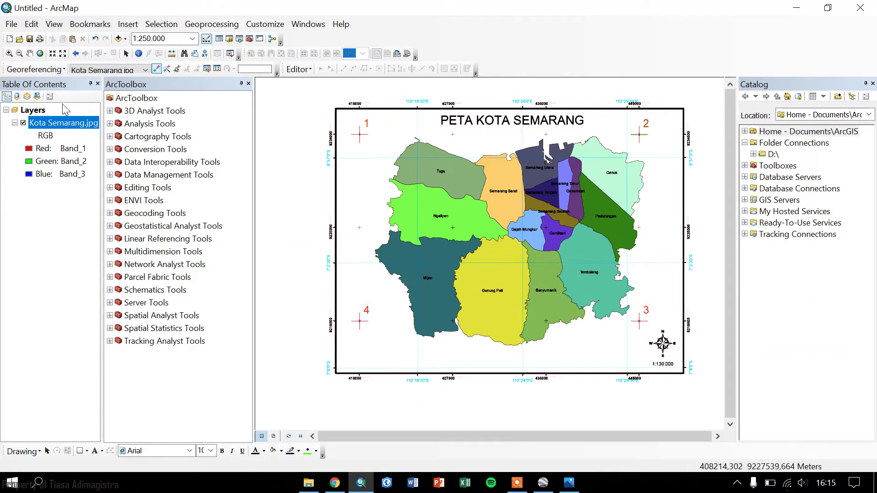
Start the Rectify command and set its output location to D:\Praktikum SIG\Georeferencing
left_click(49, 71)
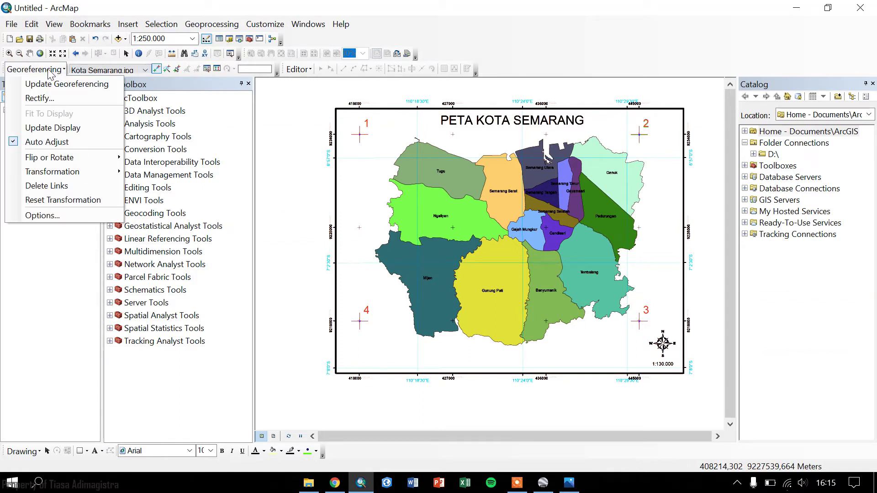
left_click(40, 98)
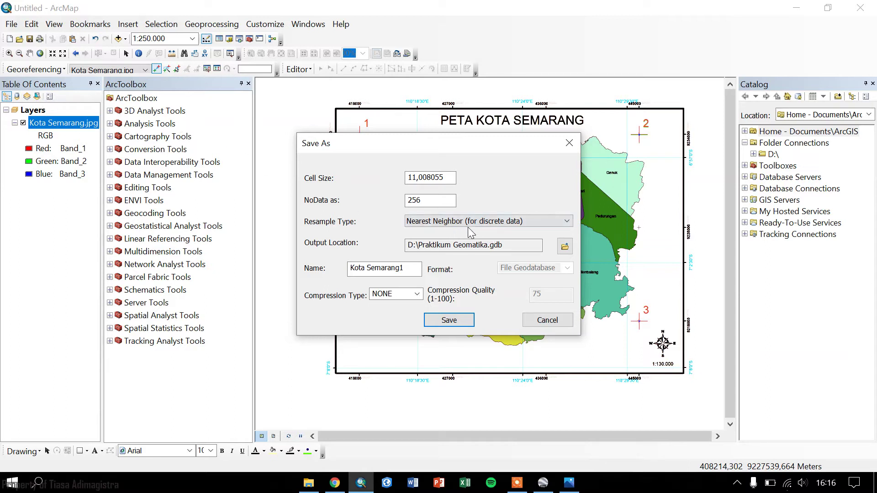
left_click(565, 248)
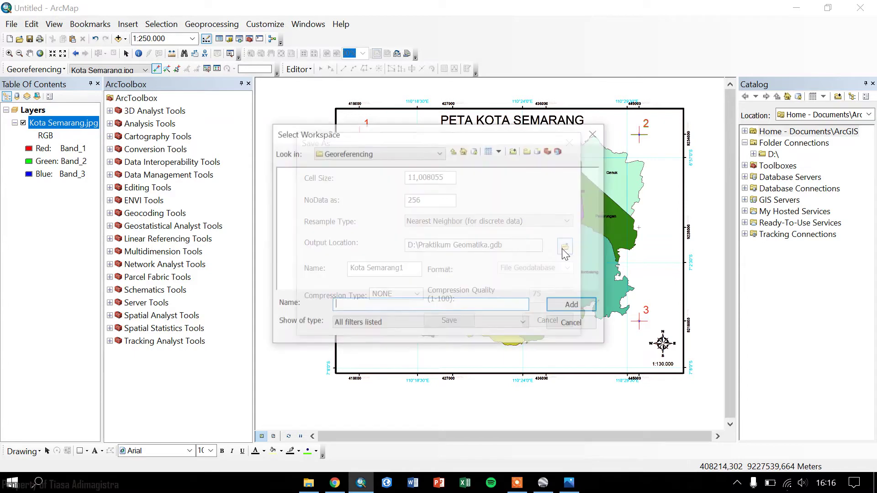
left_click(453, 151)
left_click(319, 174)
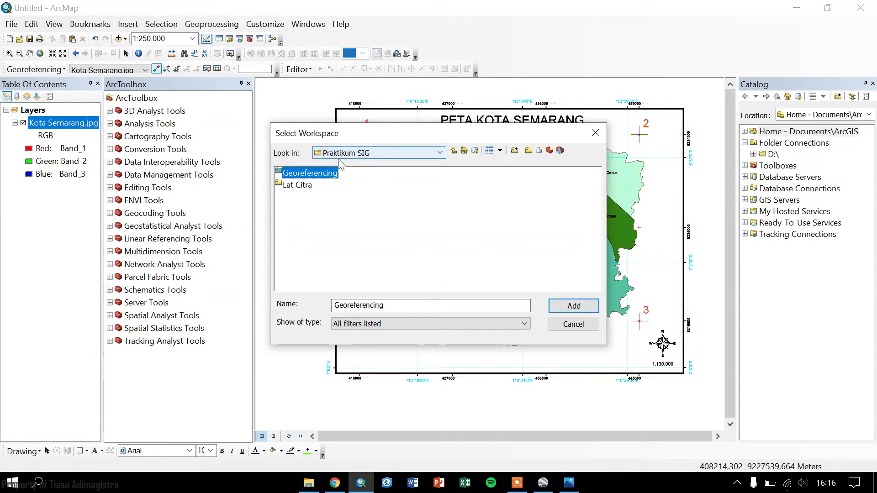
left_click(565, 304)
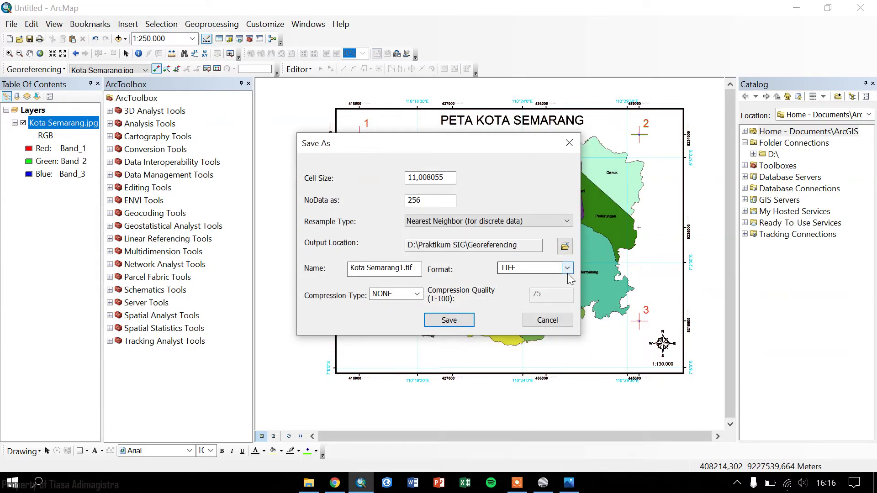
Name the rectified raster Kota Semarang_Rectify.tif and save it in TIFF format
left_click(402, 269)
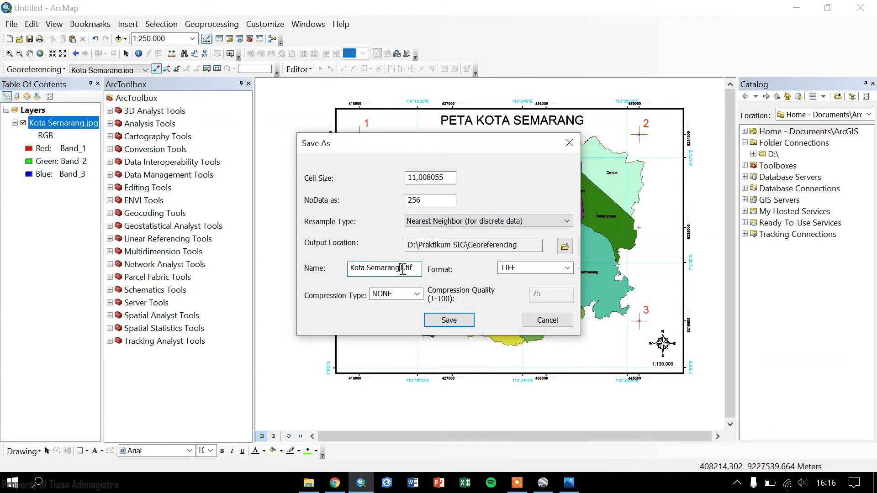
key("BackSpace")
type("_G")
key("BackSpace")
type("Rectify")
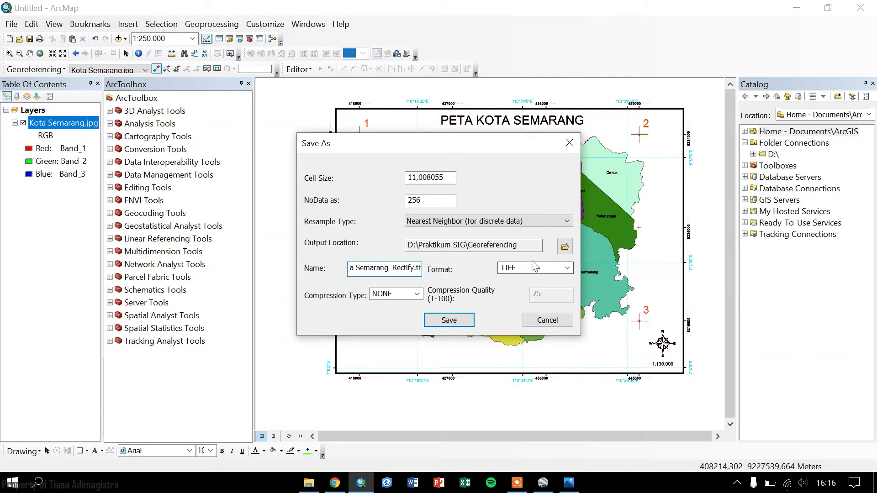
left_click(464, 321)
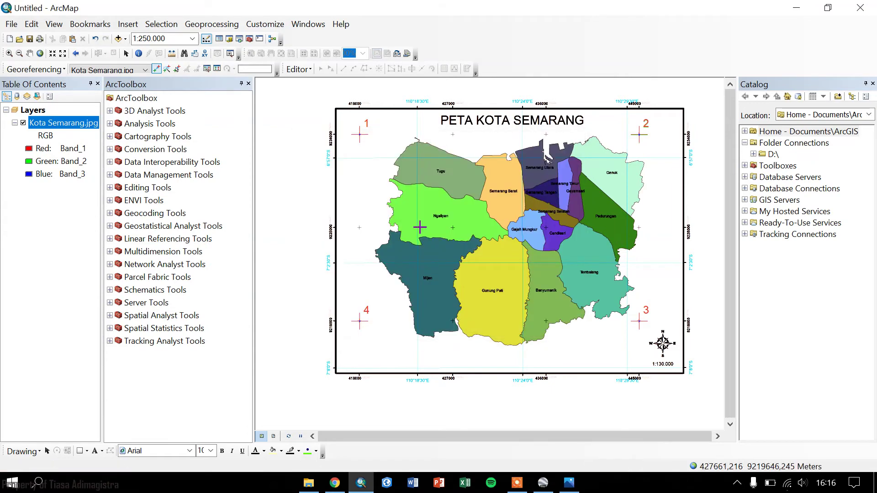
Remove the Kota Semarang.jpg layer from the map and check the Georeferencing folder for the rectified output file
right_click(82, 124)
left_click(95, 142)
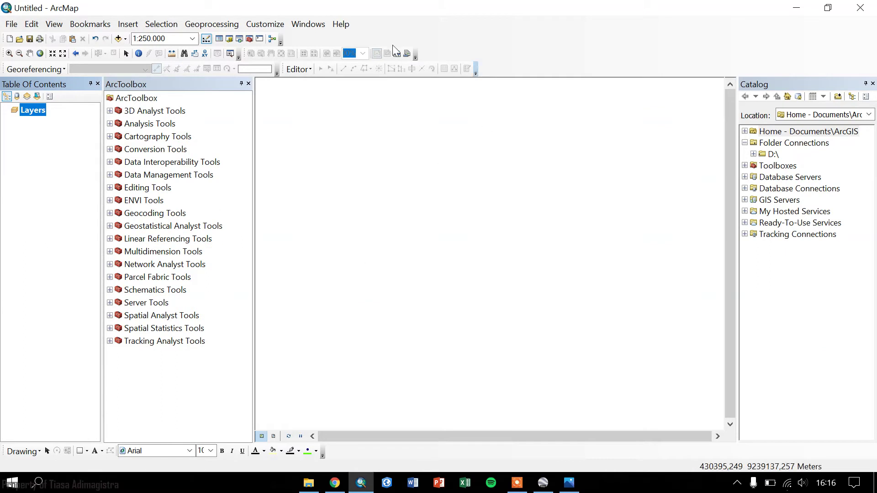
left_click(308, 483)
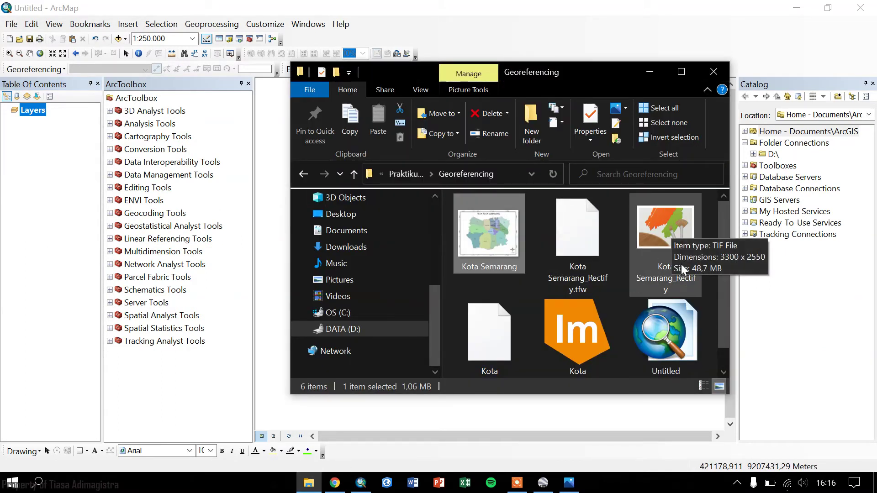
left_click(650, 72)
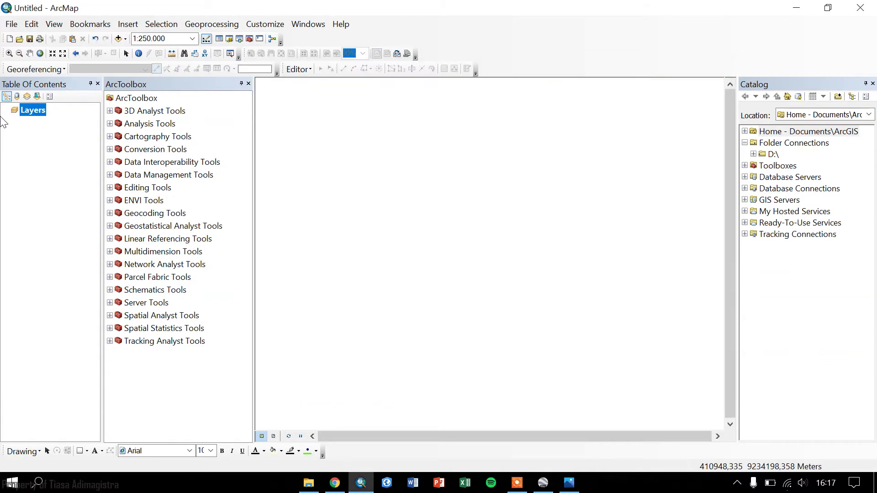
Add the rectified raster Kota Semarang_Rectify.tif from the Georeferencing folder to the map
left_click(117, 39)
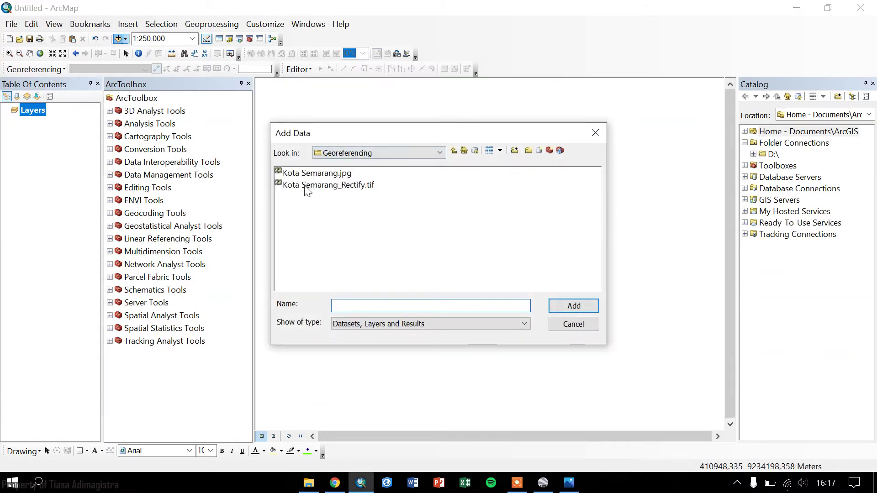
left_click(361, 186)
left_click(566, 307)
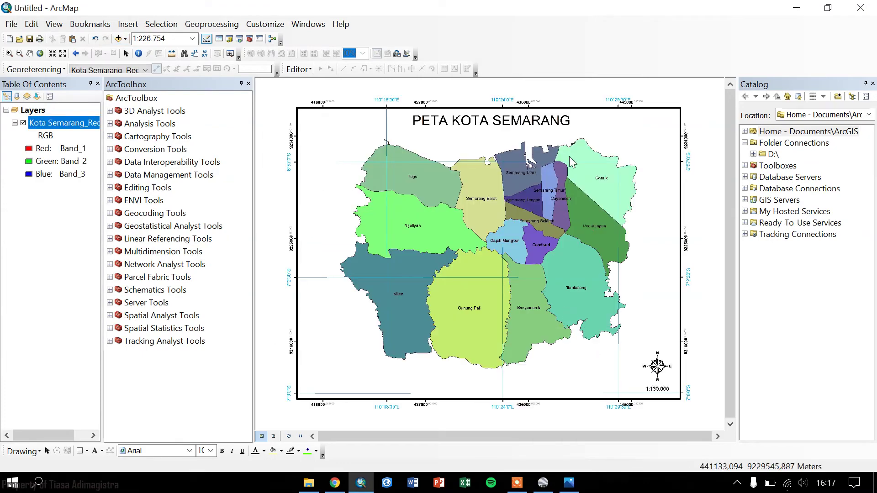
Check the rectified map's coordinates at the upper-left grid cross labelled 418000, 9234000
left_click(156, 69)
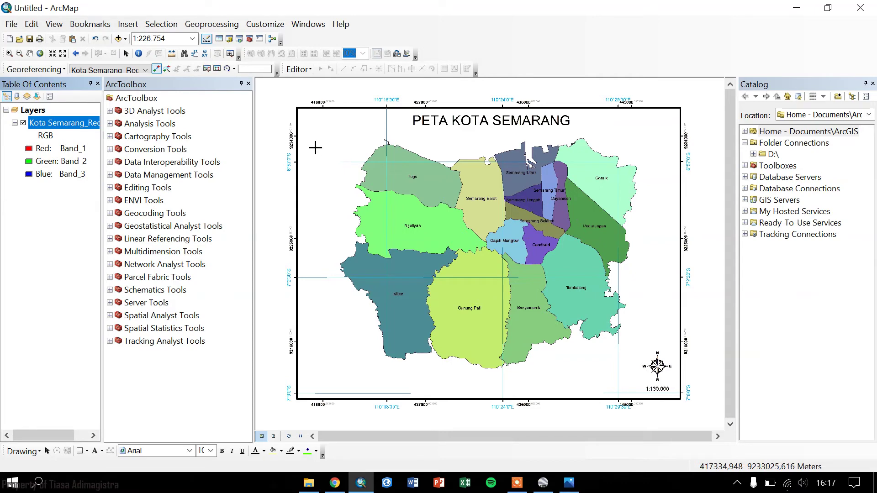
scroll(313, 145, "up", 3)
scroll(315, 143, "down", 5)
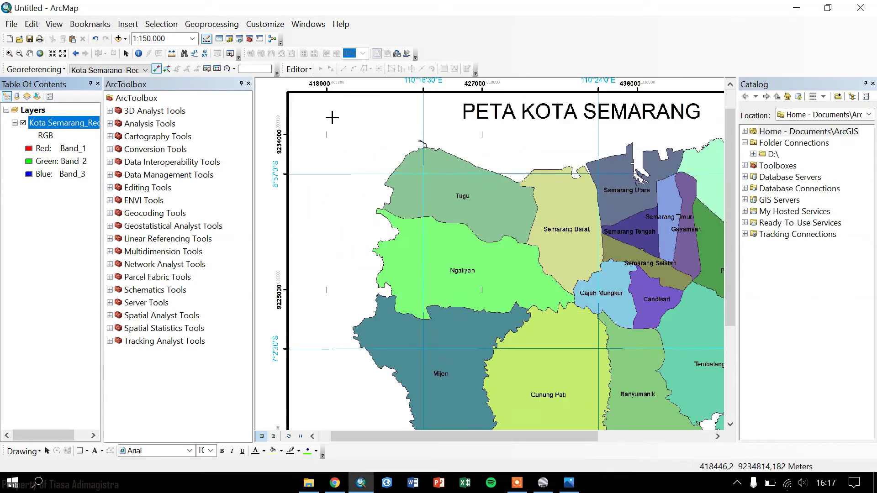
scroll(323, 133, "down", 2)
scroll(439, 217, "down", 2)
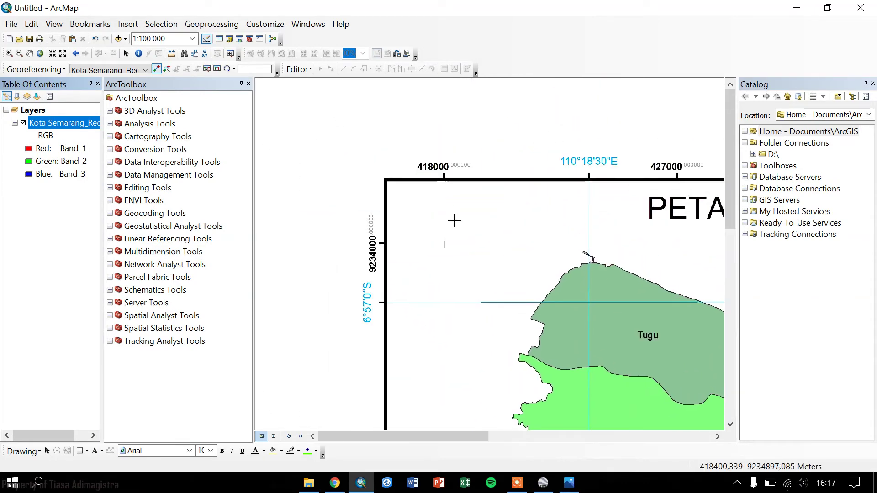
scroll(440, 217, "down", 1)
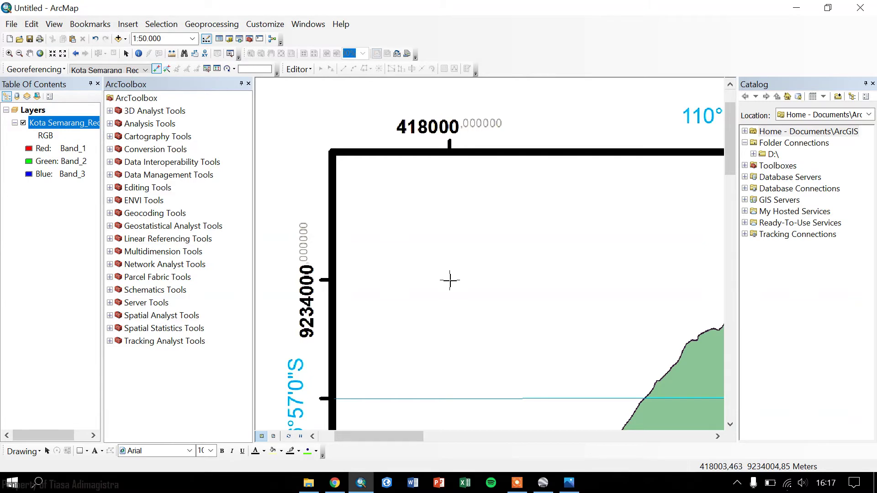
scroll(450, 280, "up", 5)
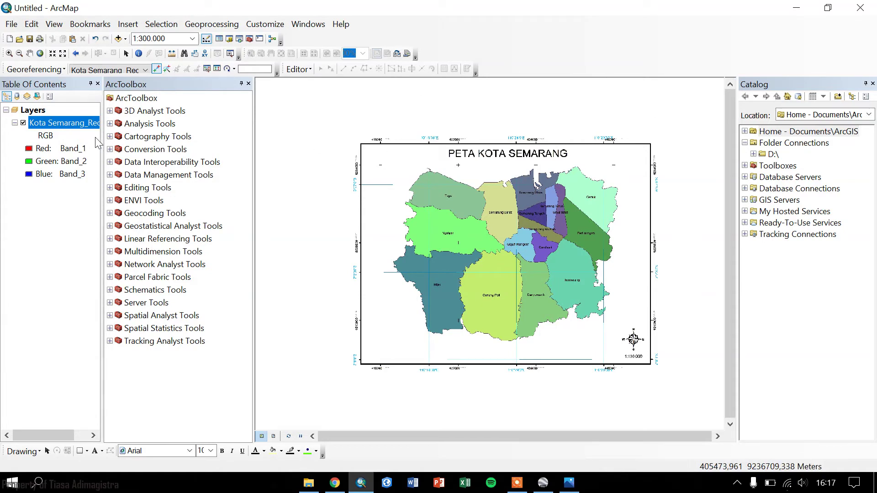
Remove the rectified raster layer and create a new Blank Map document without saving changes to the current one
right_click(72, 130)
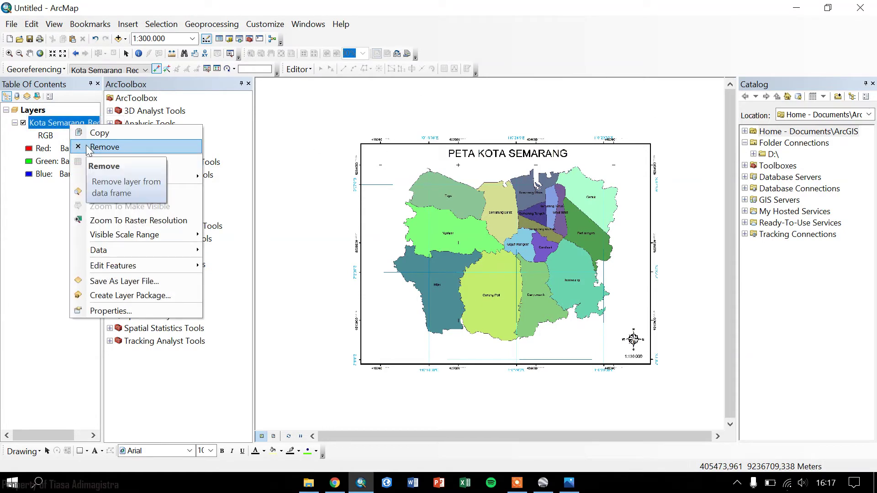
left_click(88, 145)
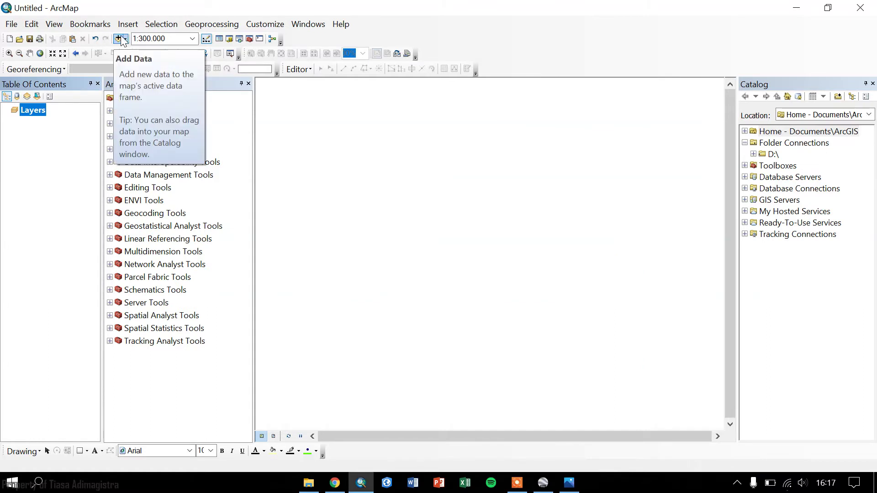
left_click(9, 39)
left_click(402, 201)
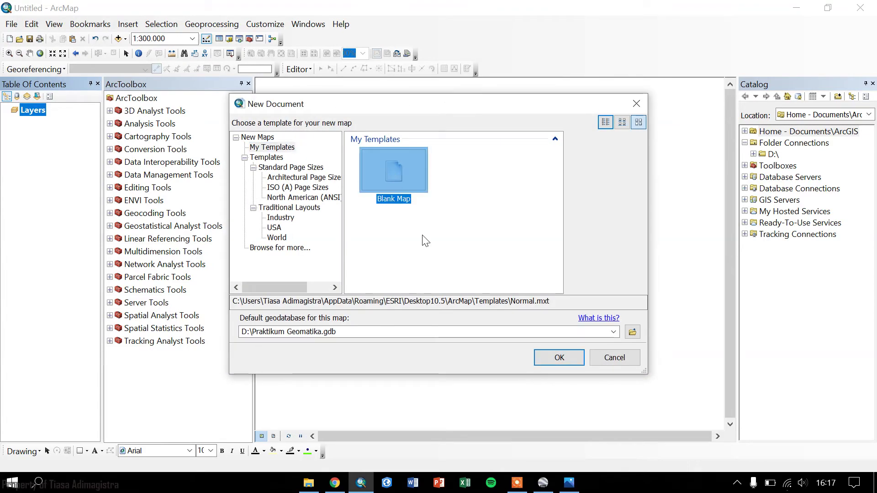
left_click(538, 356)
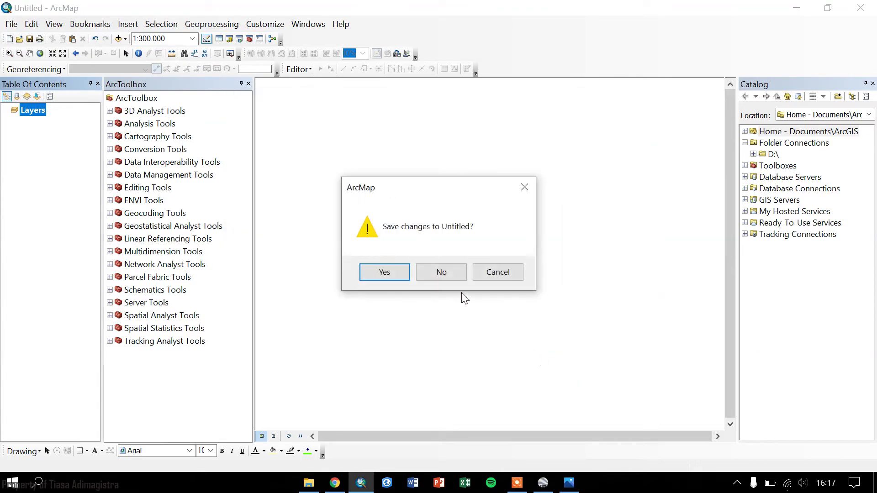
left_click(446, 276)
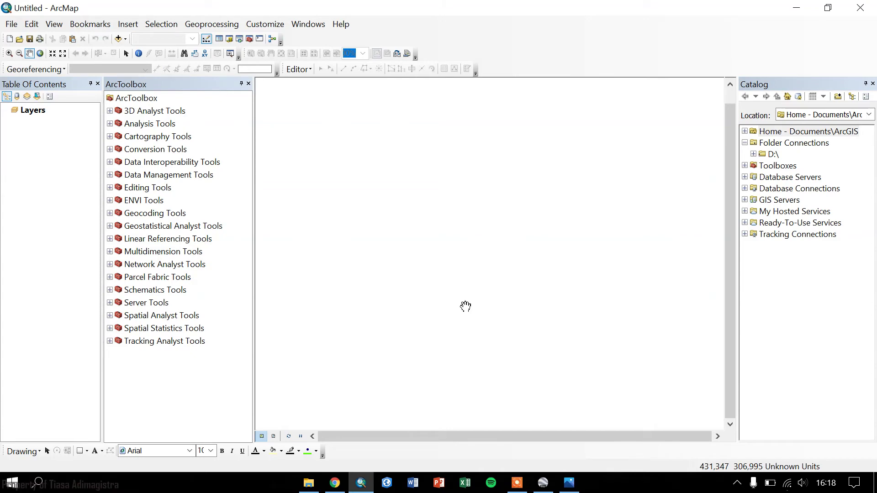
Set the data frame's coordinate system to the world geographic coordinate system WGS 1984
right_click(39, 113)
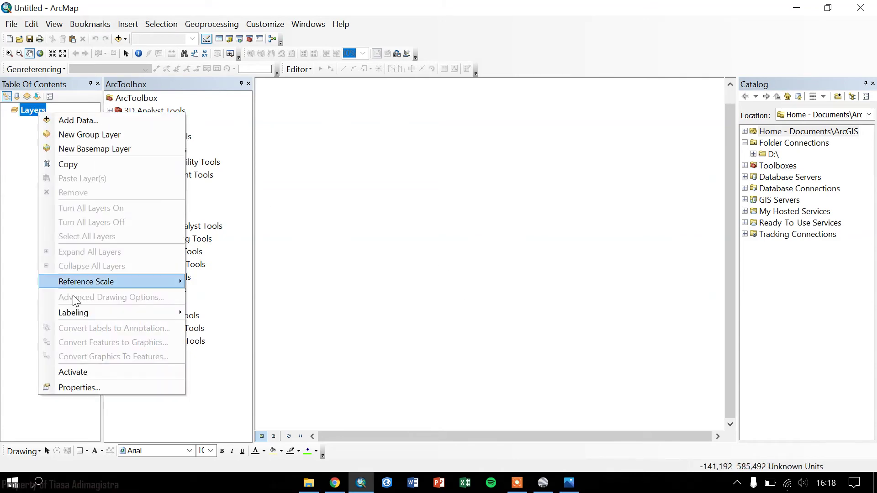
left_click(80, 387)
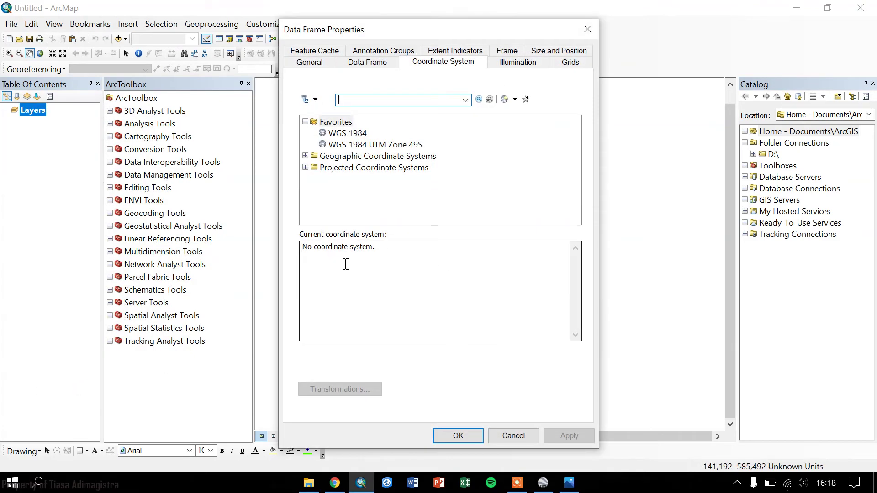
left_click(305, 121)
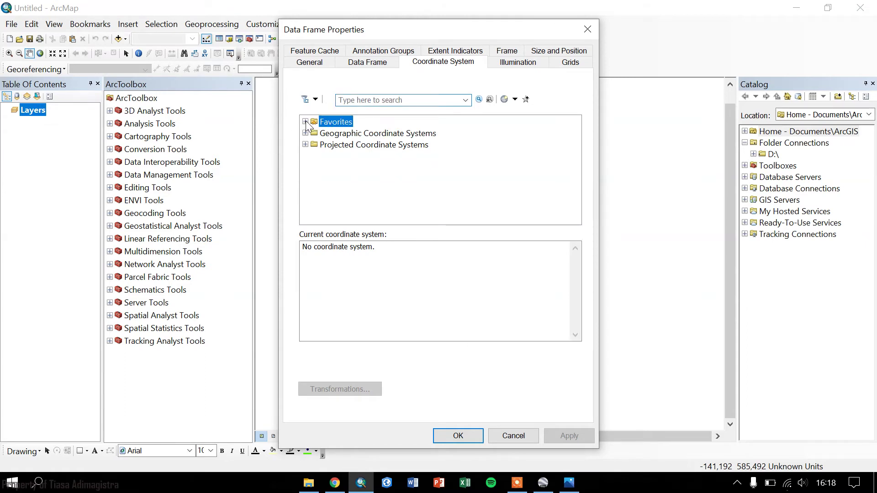
left_click(338, 145)
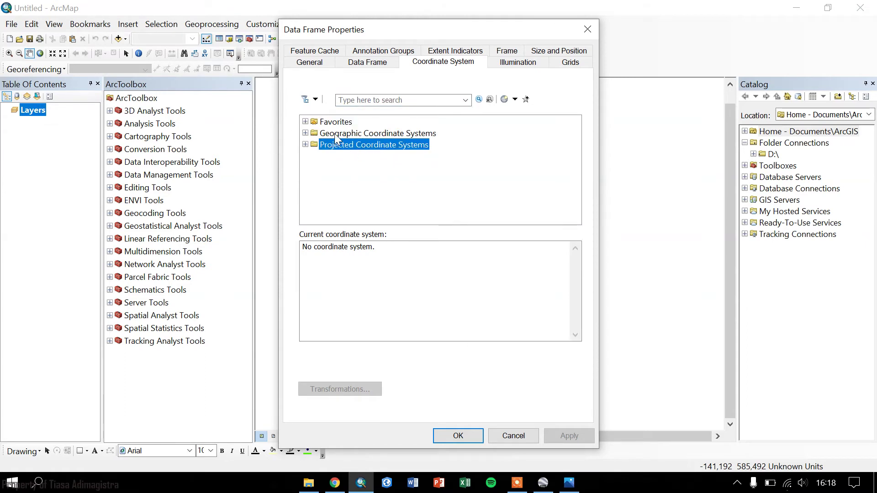
left_click(335, 133)
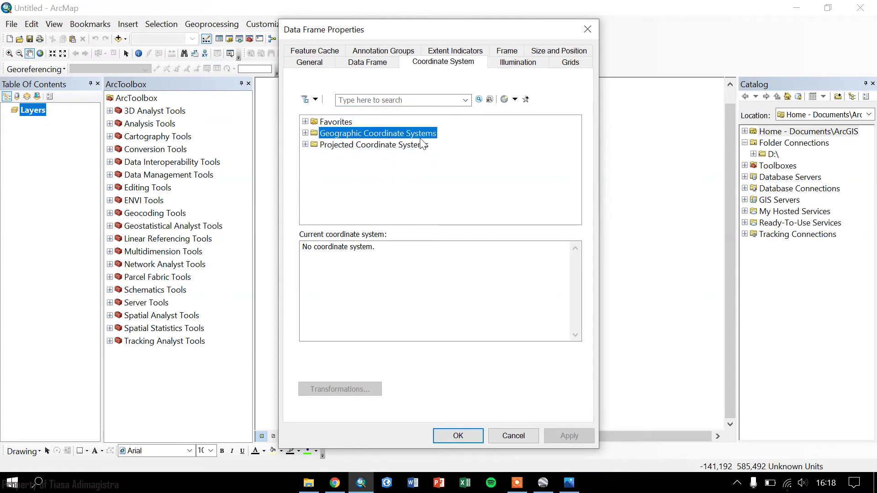
left_click(305, 132)
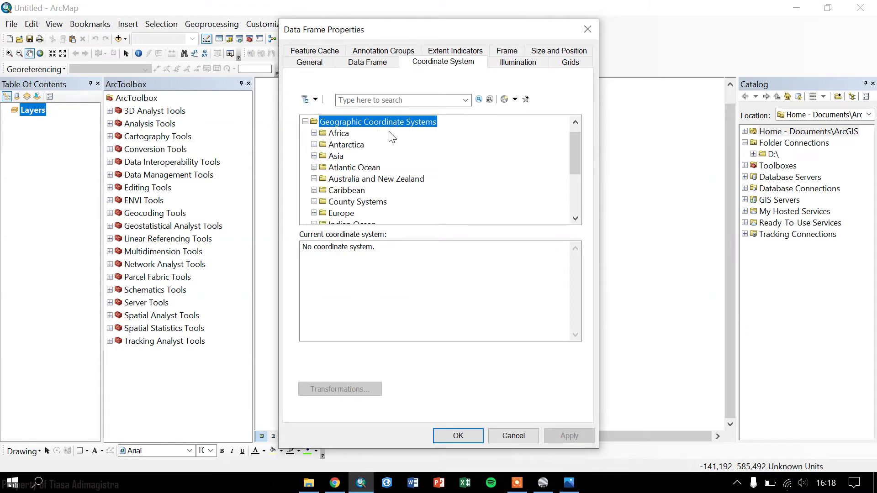
scroll(391, 137, "down", 3)
left_click(314, 202)
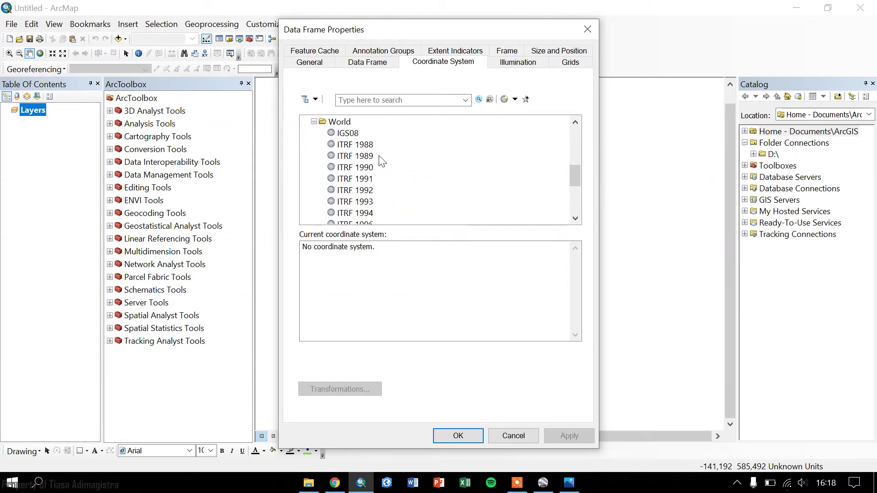
scroll(370, 137, "down", 4)
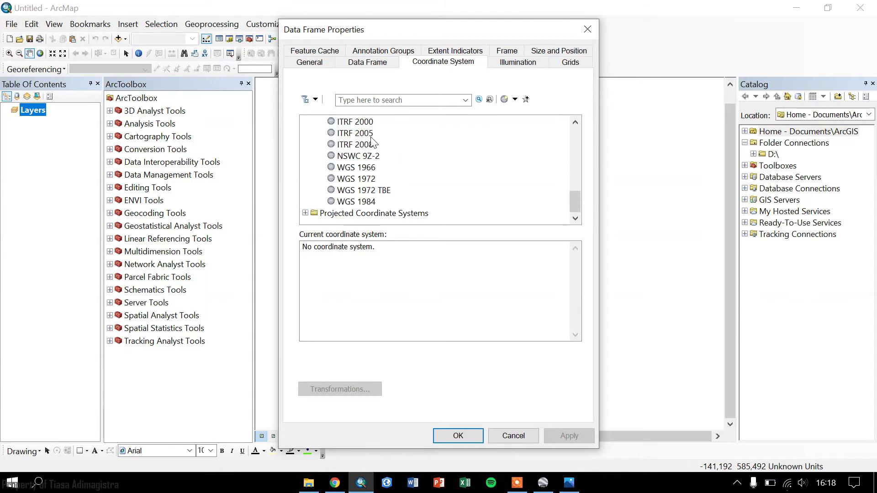
left_click(353, 202)
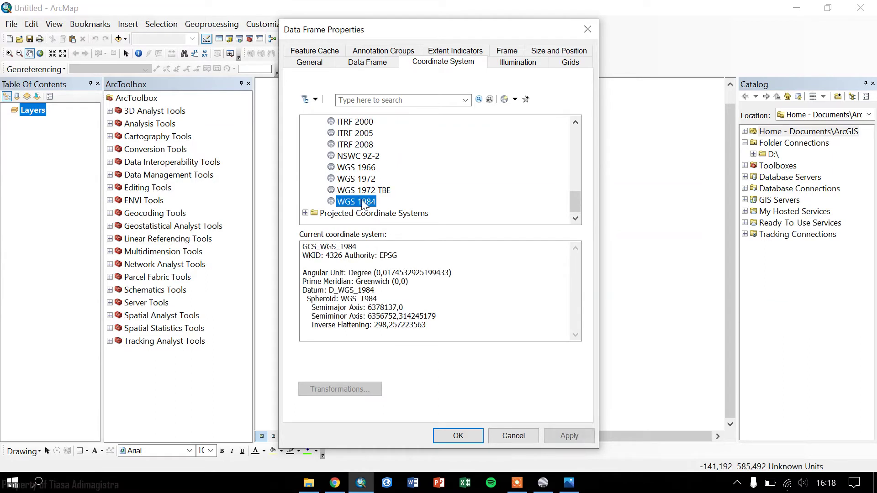
left_click(458, 436)
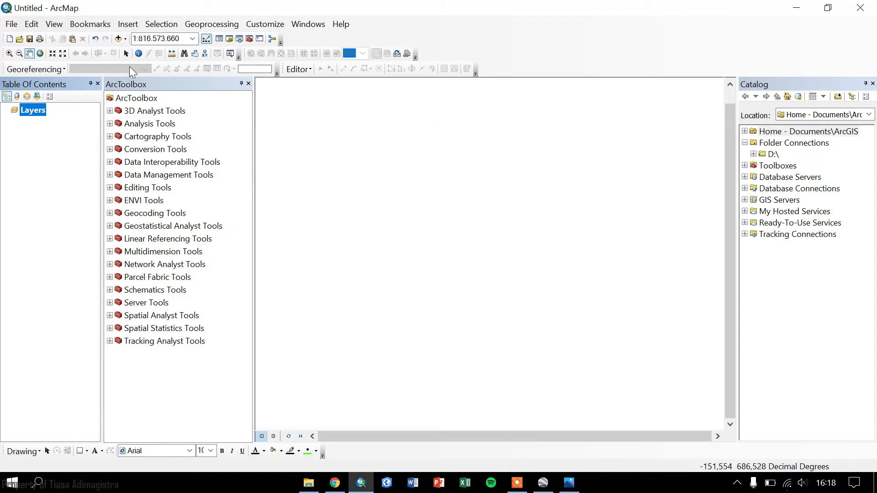
Add Kota Semarang.jpg from the Georeferencing folder to the new map and accept the unknown spatial reference warning
left_click(120, 41)
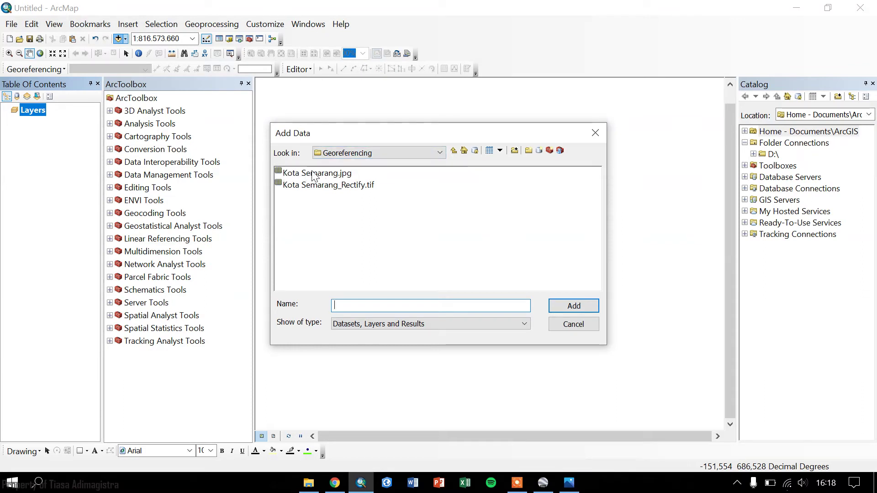
left_click(327, 175)
left_click(561, 306)
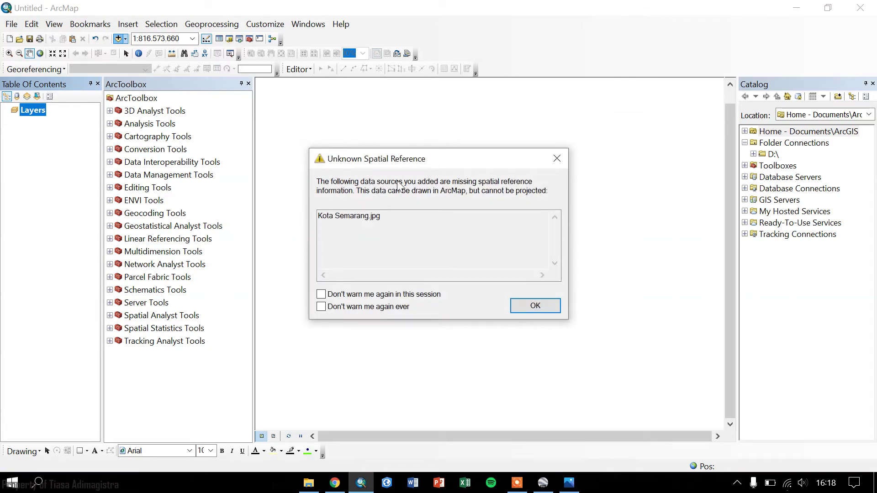
left_click(550, 304)
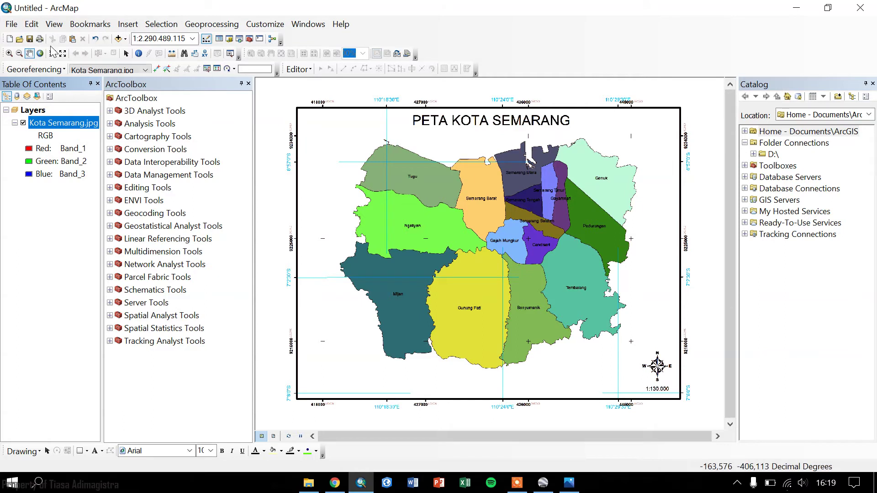
Place the source point of the first control point on the intersection of the 110°18'30"E and 6°57'0"S graticule lines
left_click(9, 53)
left_click_drag(380, 155, 391, 168)
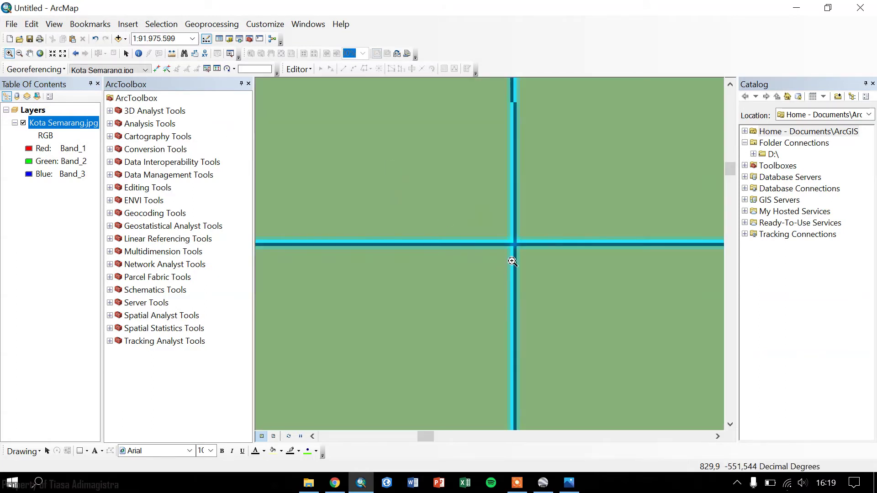
left_click_drag(502, 226, 570, 268)
left_click_drag(319, 182, 448, 208)
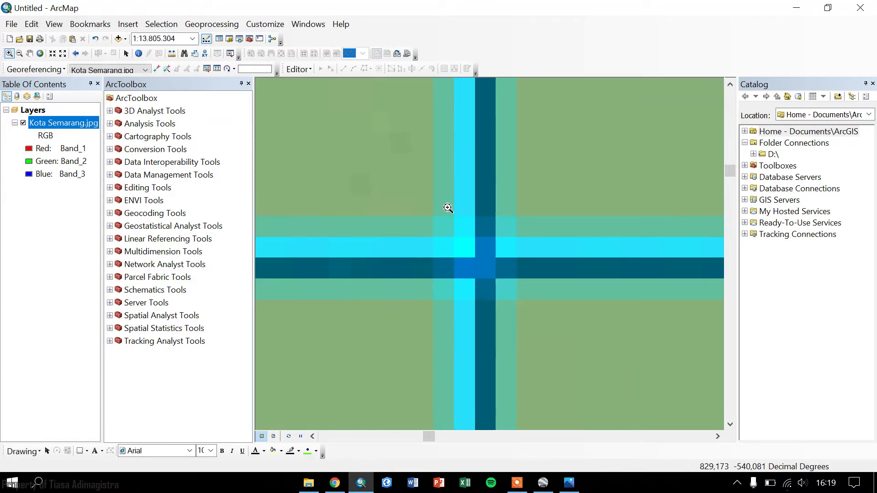
scroll(442, 235, "up", 3)
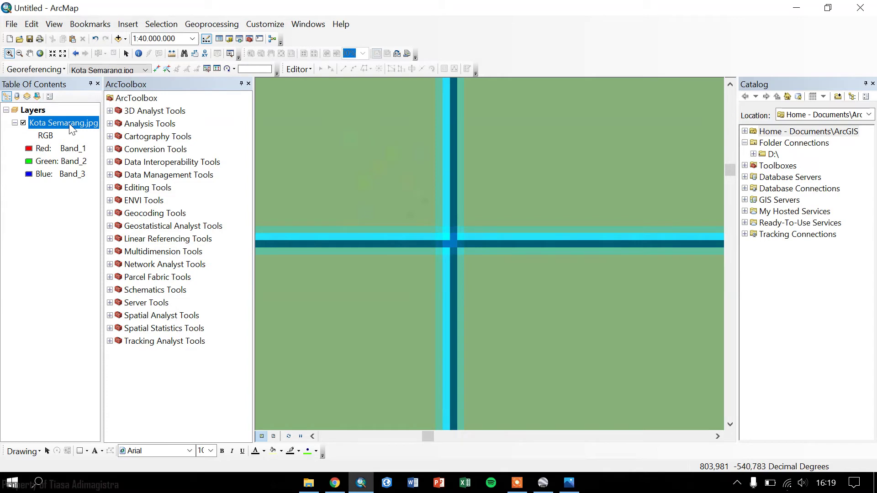
scroll(459, 240, "down", 5)
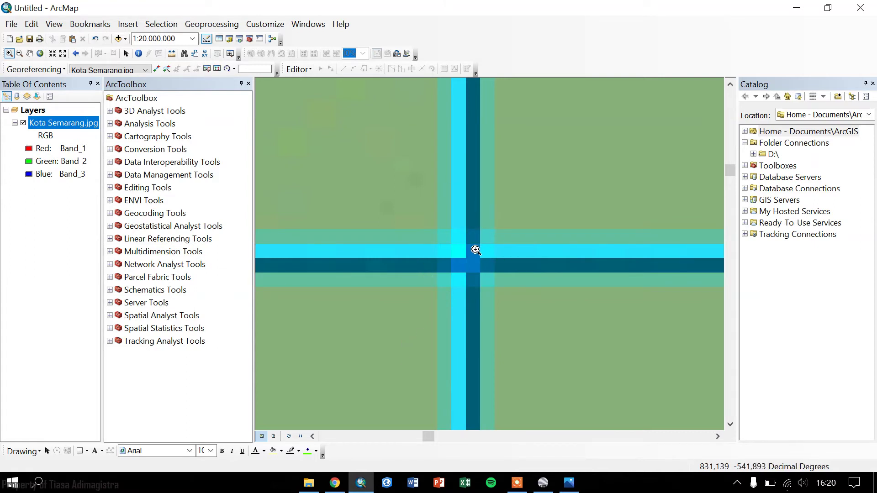
left_click(156, 69)
scroll(466, 259, "up", 4)
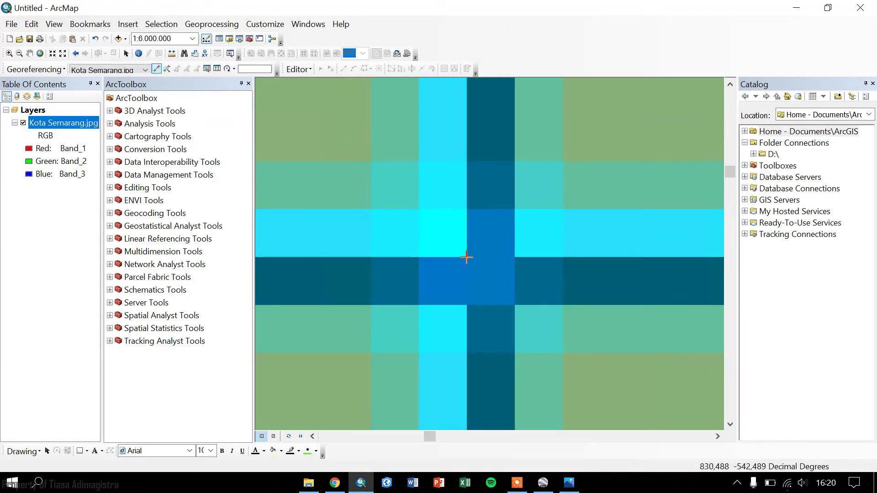
scroll(500, 270, "down", 2)
scroll(500, 271, "down", 2)
scroll(501, 271, "down", 2)
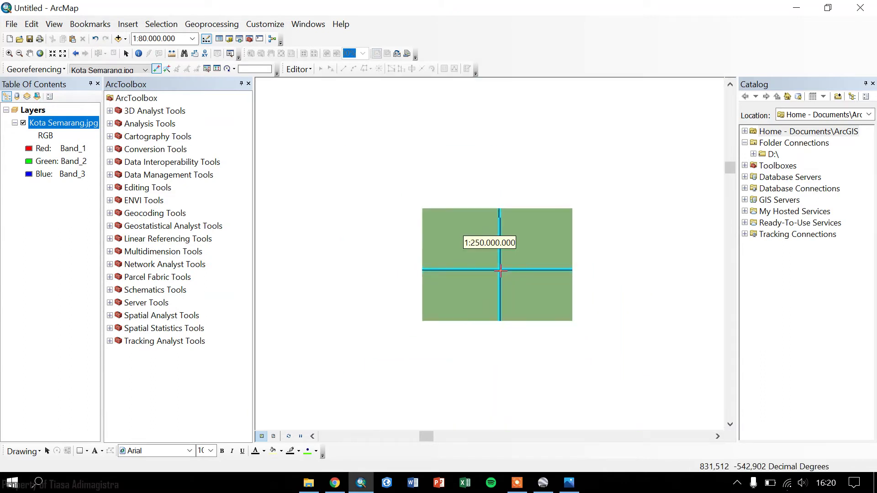
scroll(501, 270, "down", 1)
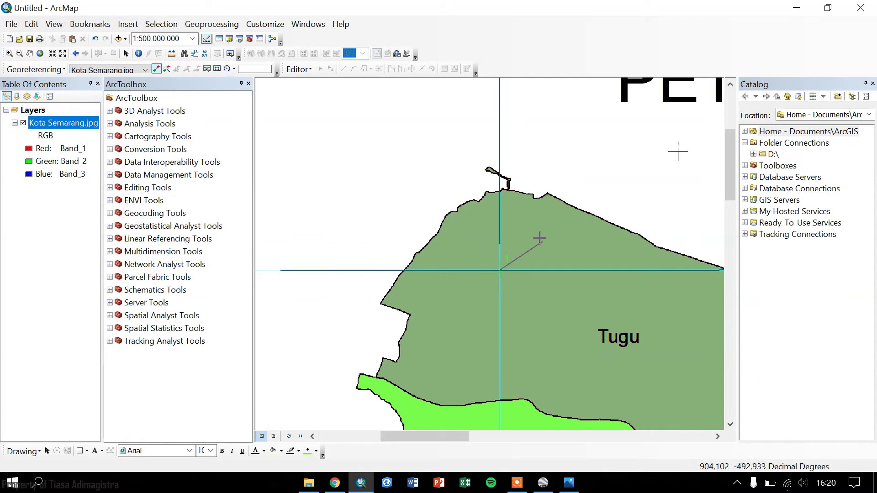
Examine the longitude label of the graticule line passing through the marked intersection
left_click_drag(542, 243, 675, 318)
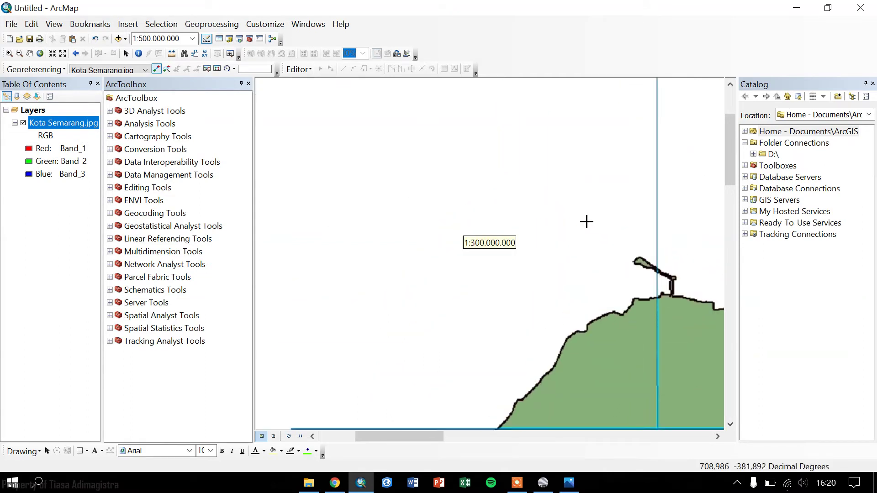
left_click_drag(566, 159, 549, 207)
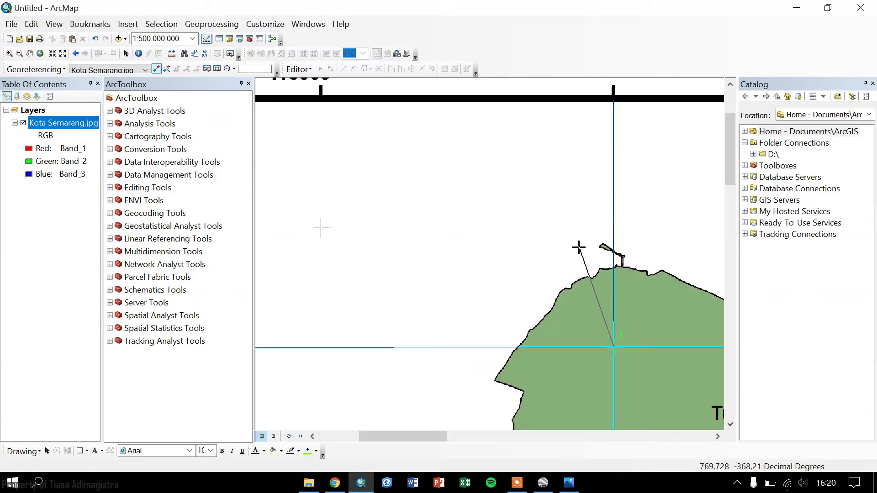
left_click_drag(579, 249, 489, 225)
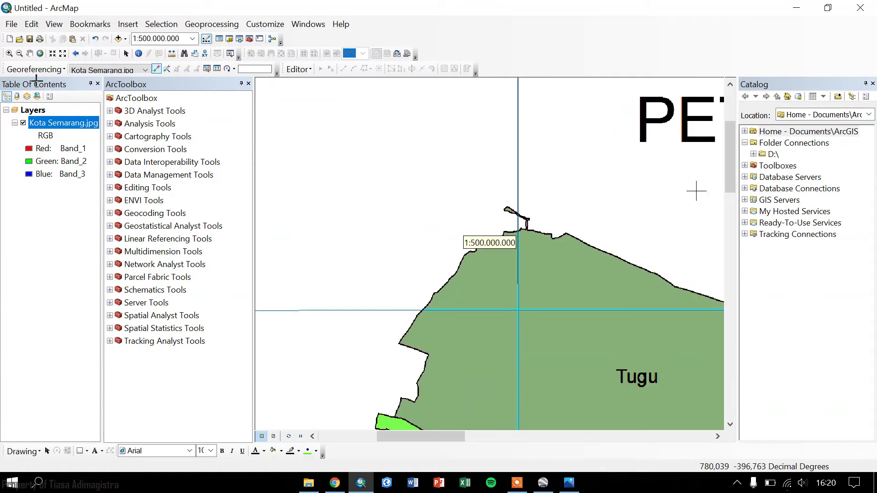
left_click(19, 54)
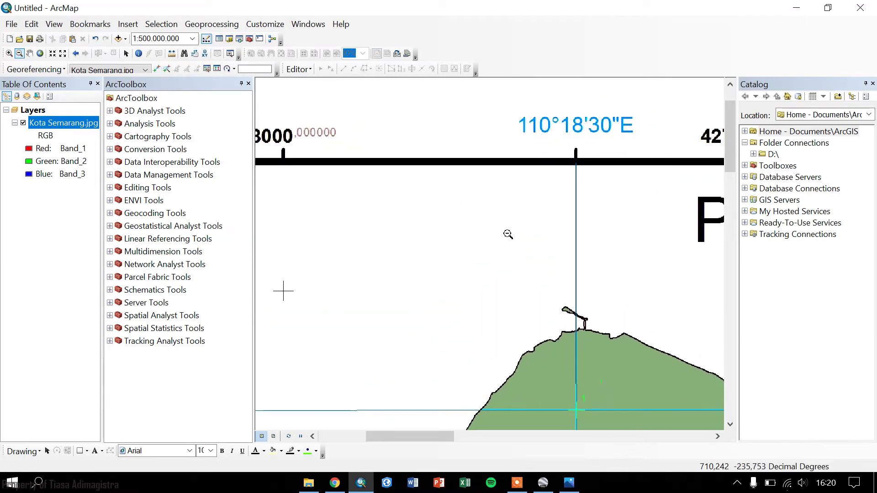
left_click_drag(494, 298, 556, 226)
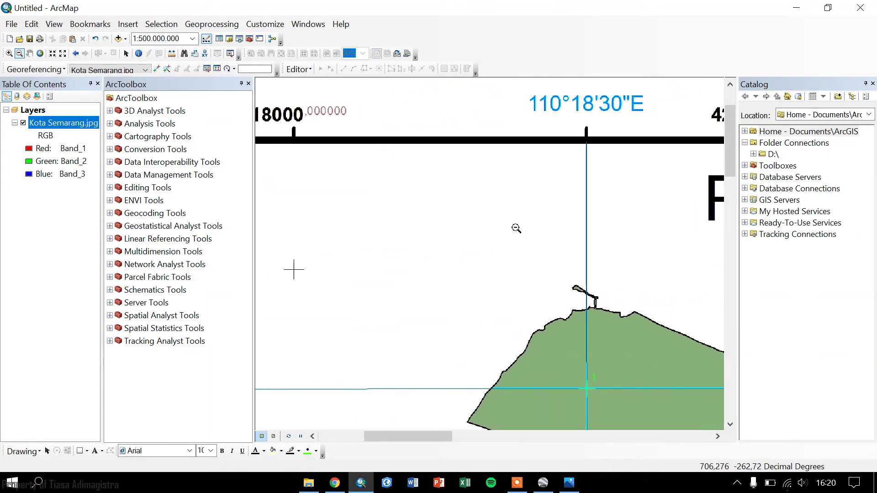
Cancel the pending control point link and restart it at the 110°18'30"E, 6°57'0"S graticule intersection
left_click(156, 68)
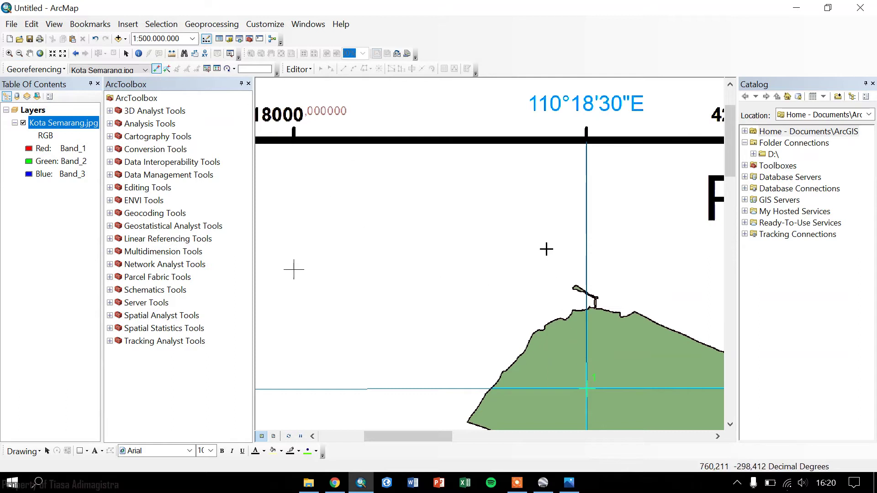
left_click(582, 263)
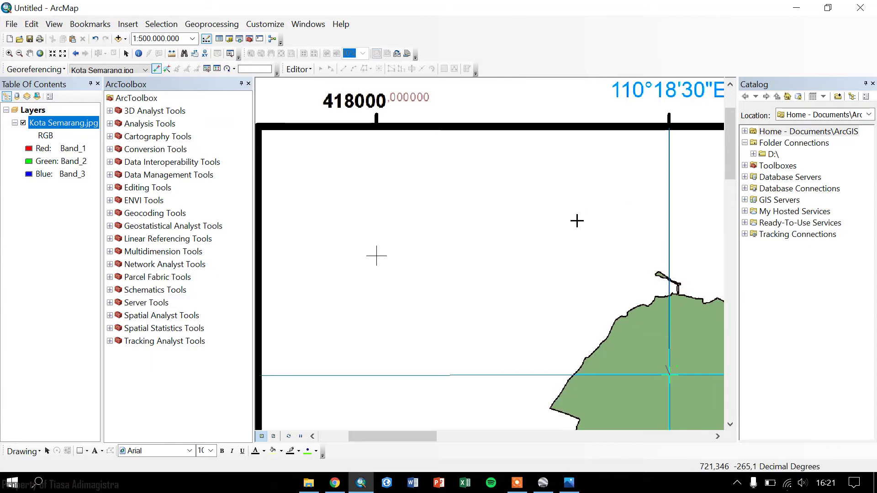
left_click(555, 232)
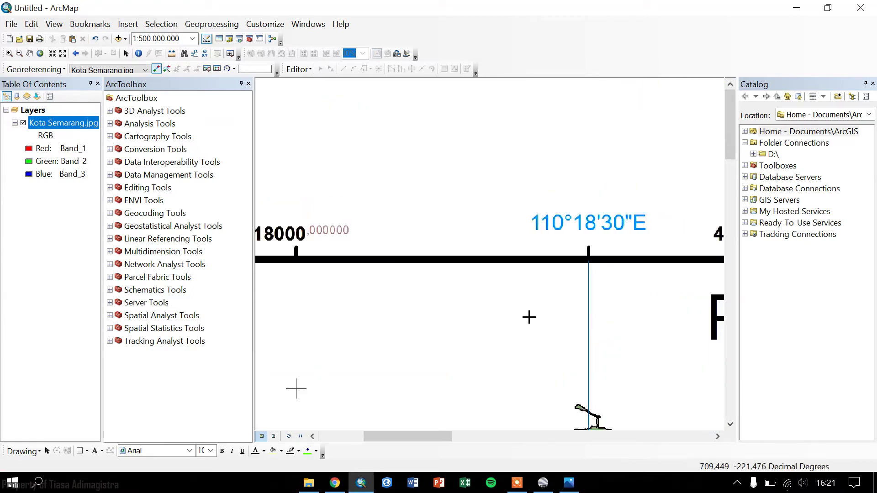
left_click_drag(552, 332, 596, 76)
left_click_drag(410, 192, 670, 319)
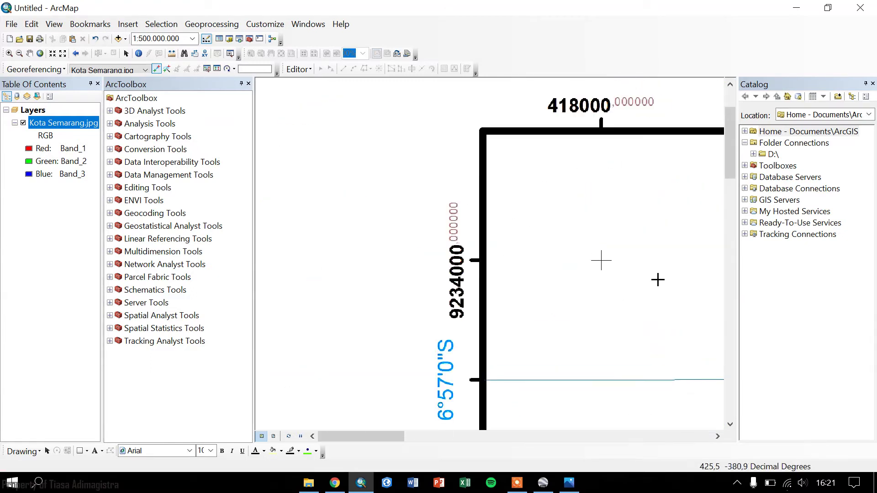
left_click_drag(654, 265, 408, 305)
left_click_drag(626, 231, 537, 194)
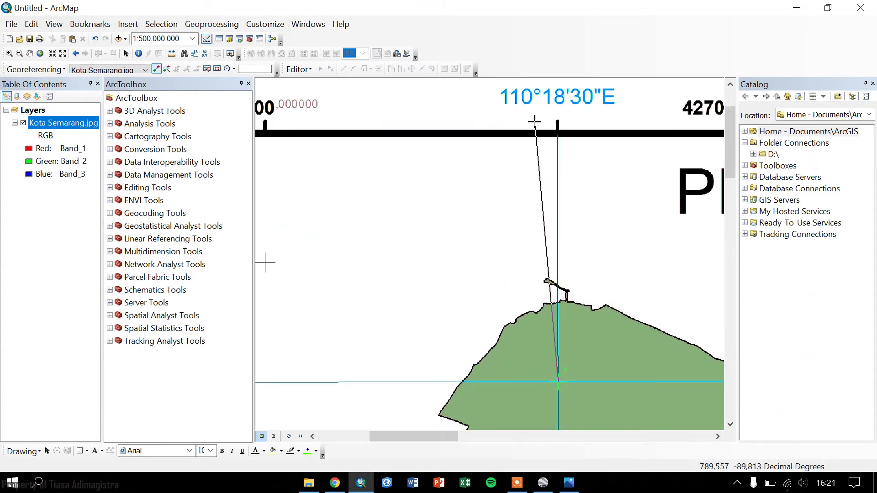
key("Escape")
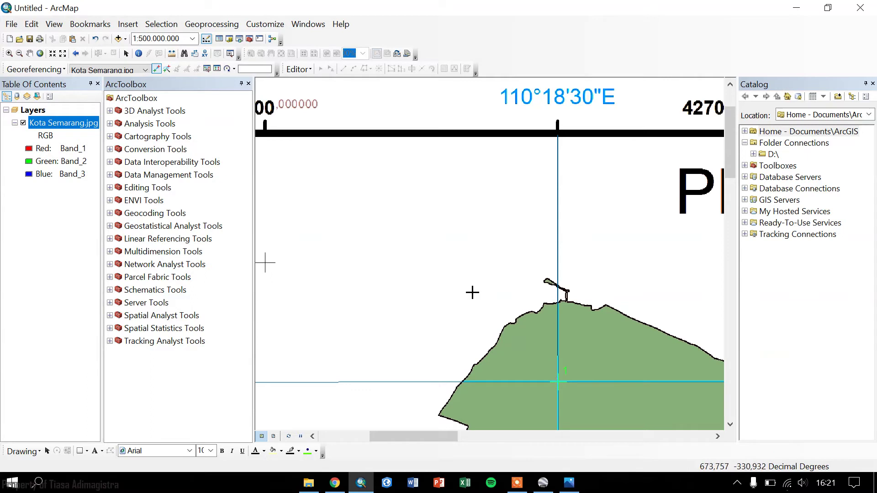
left_click(557, 381)
mouse_move(466, 188)
left_mouse_down()
mouse_move(496, 210)
mouse_move(472, 180)
left_mouse_up()
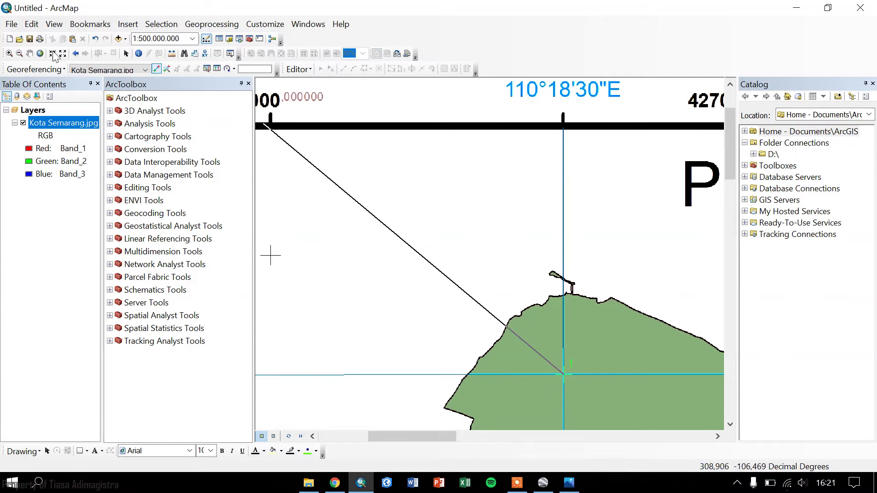
Examine the longitude and latitude labels on the map frame for the two graticule lines crossing at the first control point
left_click(28, 55)
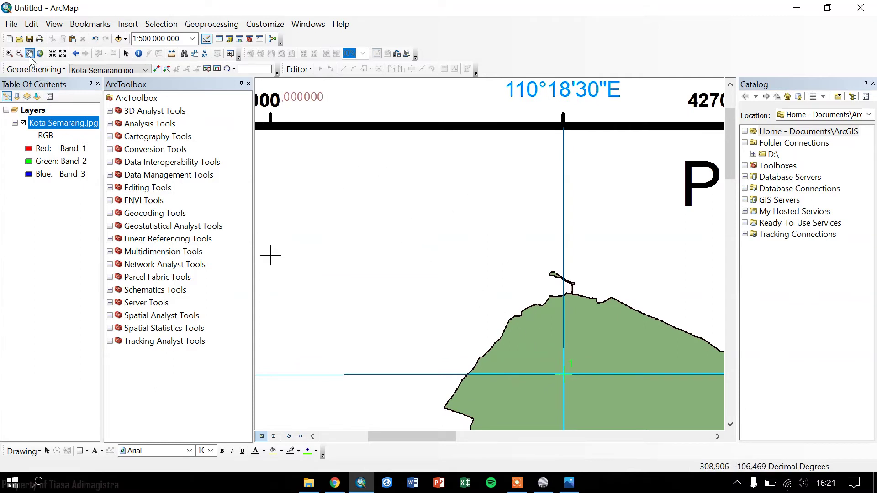
left_click_drag(501, 195, 376, 258)
left_click_drag(433, 236, 623, 193)
left_click_drag(500, 246, 721, 223)
left_click_drag(380, 278, 461, 263)
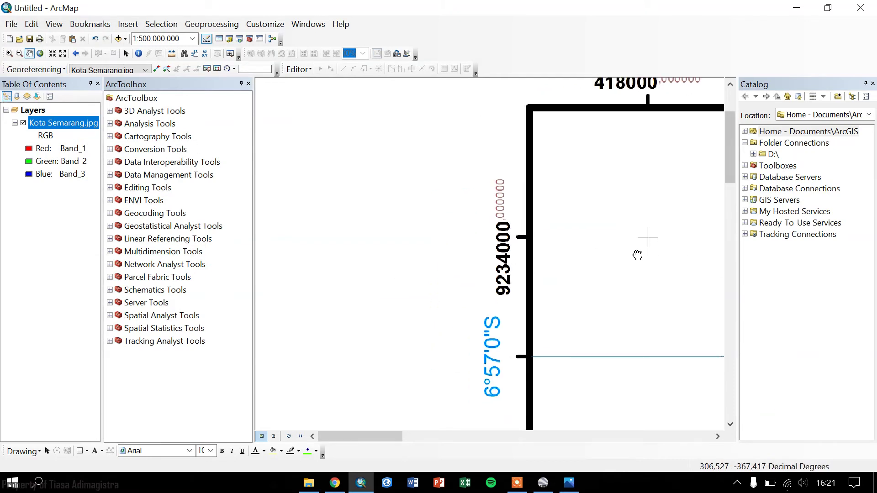
left_click_drag(653, 255, 428, 274)
left_click_drag(710, 276, 500, 292)
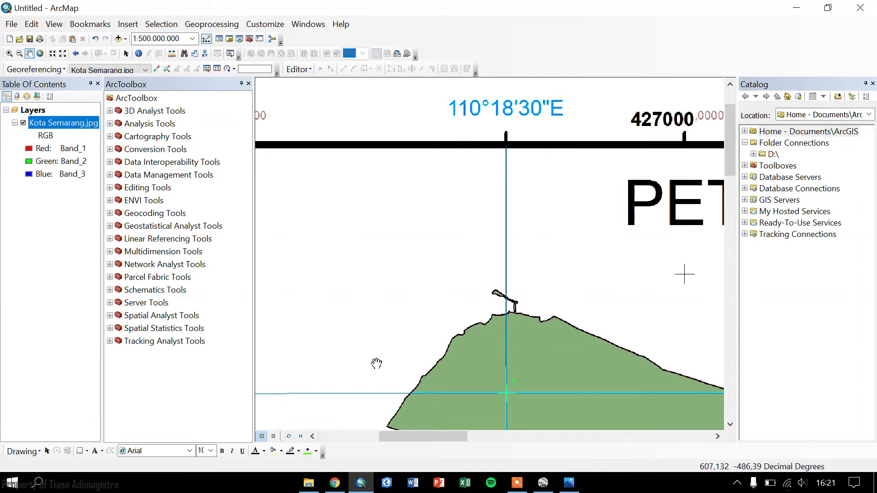
left_click_drag(383, 355, 703, 305)
left_click_drag(654, 236, 458, 330)
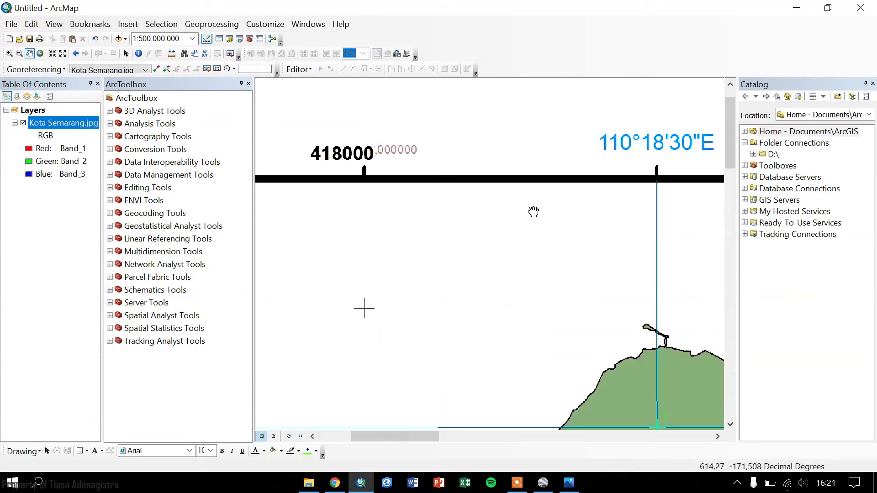
left_click_drag(662, 256, 535, 172)
left_click_drag(389, 377, 664, 345)
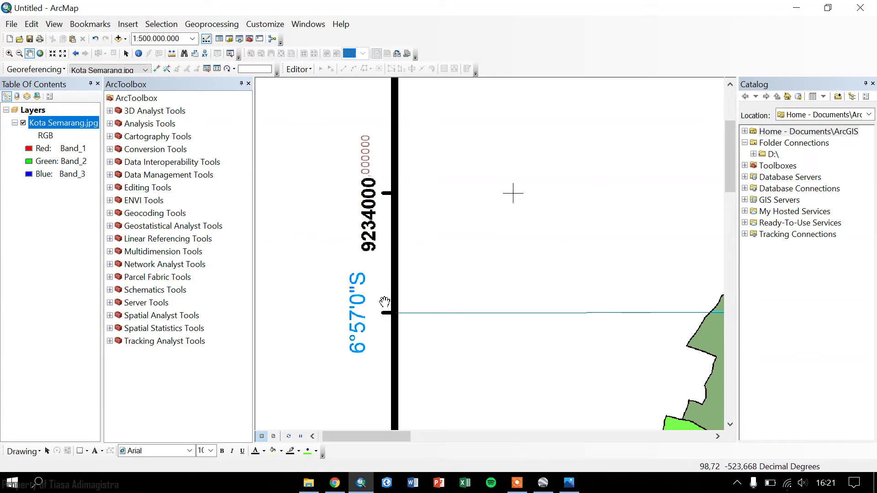
left_click_drag(617, 94, 576, 110)
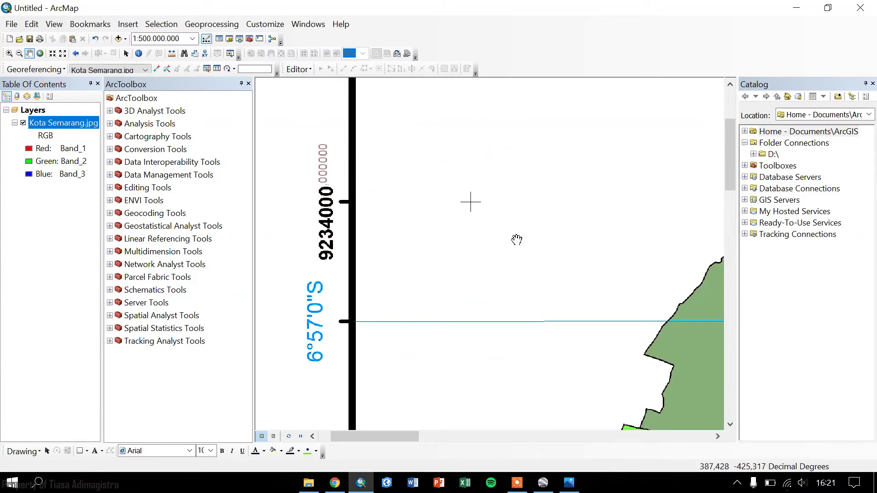
left_click_drag(524, 232, 500, 320)
left_click_drag(438, 392, 437, 264)
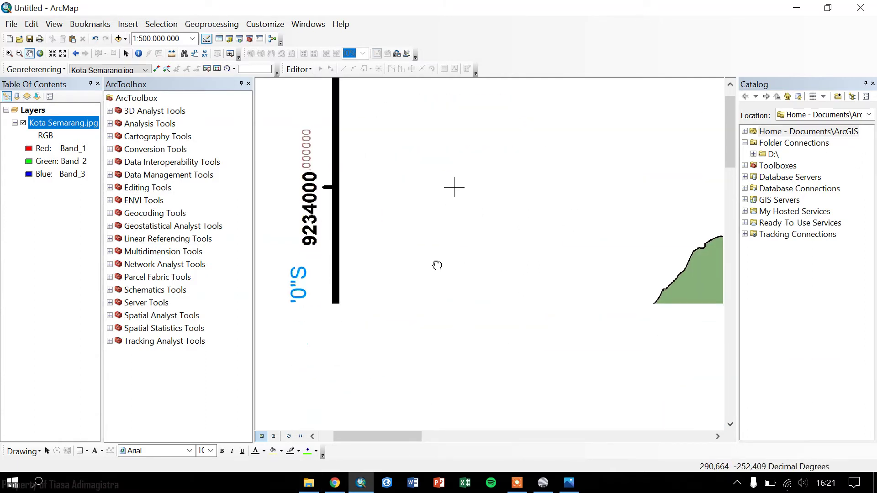
Place the first control point where the 110°18'30"E and 6°57'0"S grid lines cross on the Kota Semarang map
left_click_drag(341, 419, 524, 339)
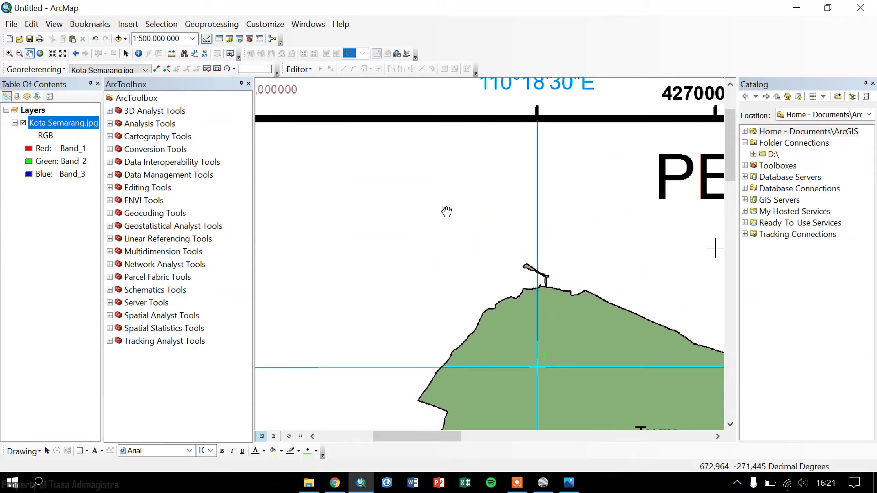
left_click(157, 69)
left_click(537, 367)
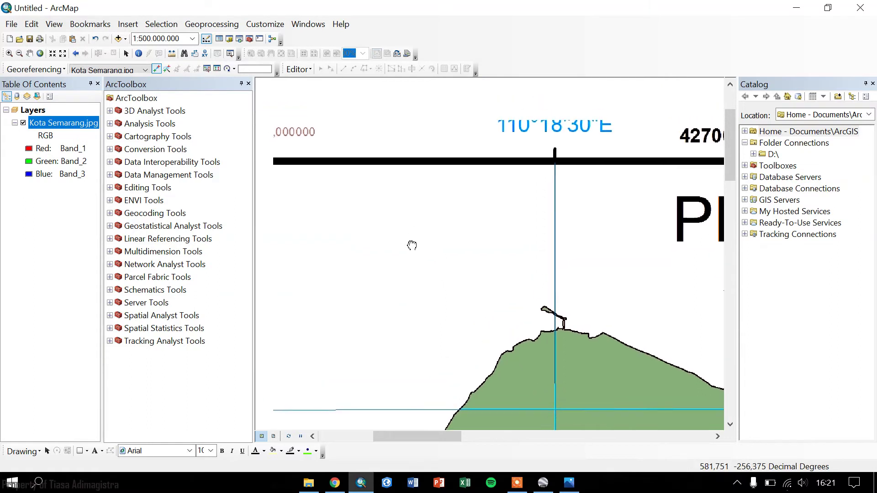
right_click(381, 215)
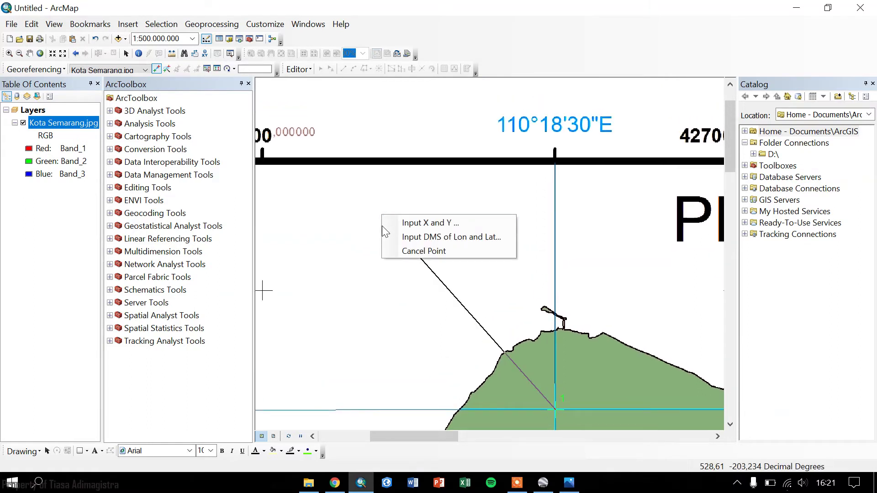
left_click(409, 237)
left_click_drag(422, 196, 399, 248)
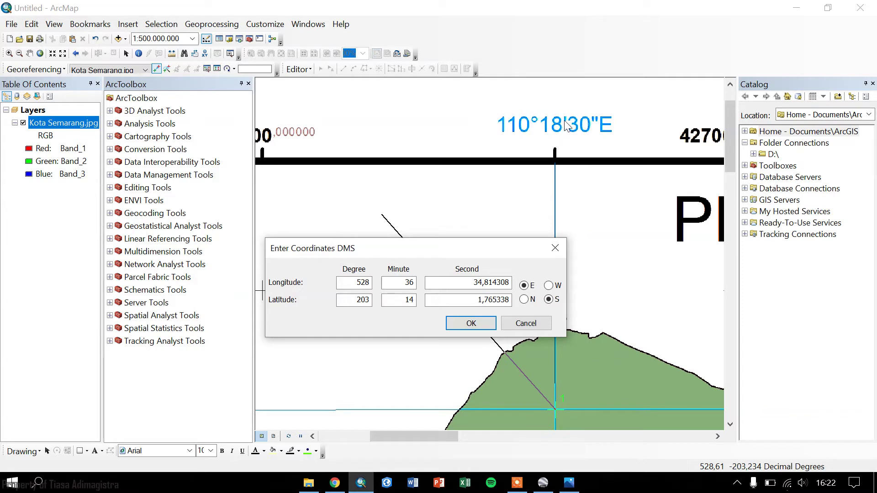
double_click(348, 282)
type("110")
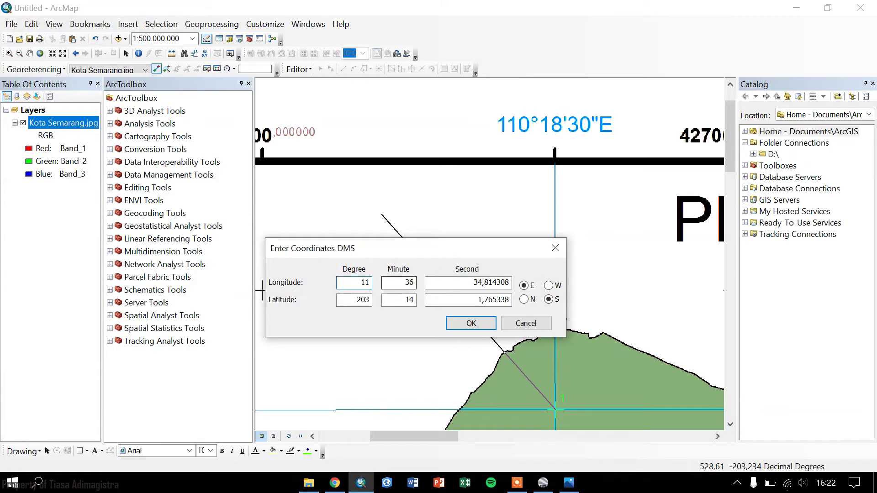
key("Tab")
key("Tab")
type("3")
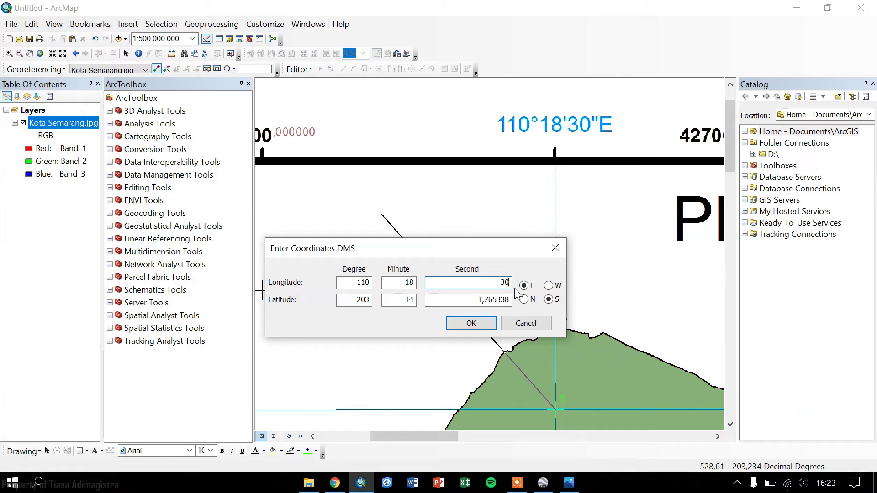
left_click(555, 248)
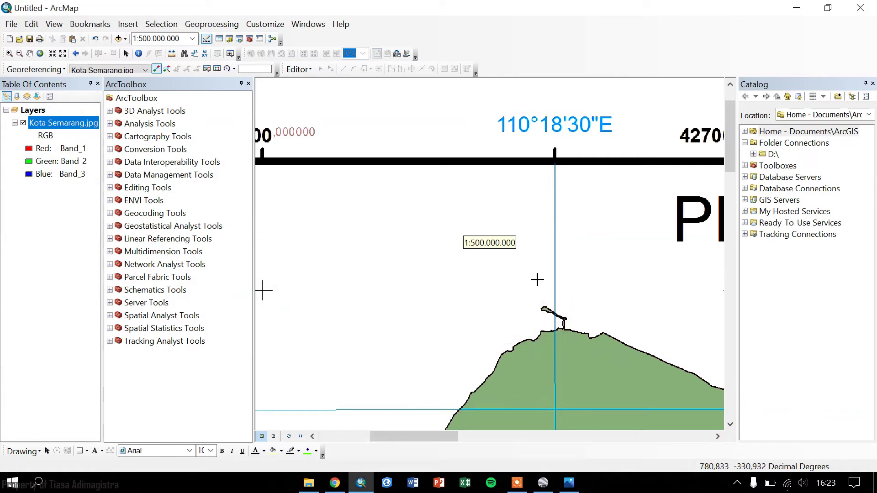
Narrow the ArcToolbox pane so the first control point's longitude and latitude labels can be read around the map frame
key("c")
left_click_drag(430, 237, 562, 221)
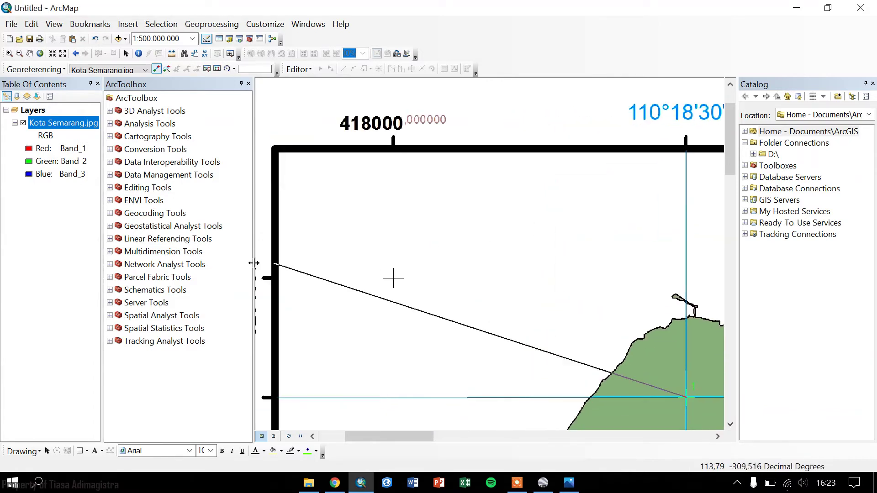
left_click_drag(205, 307, 203, 307)
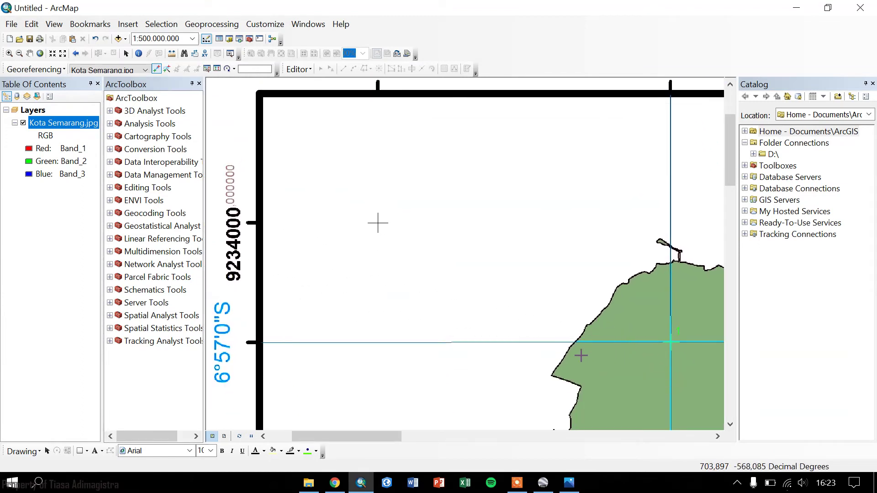
left_click_drag(379, 235, 416, 255)
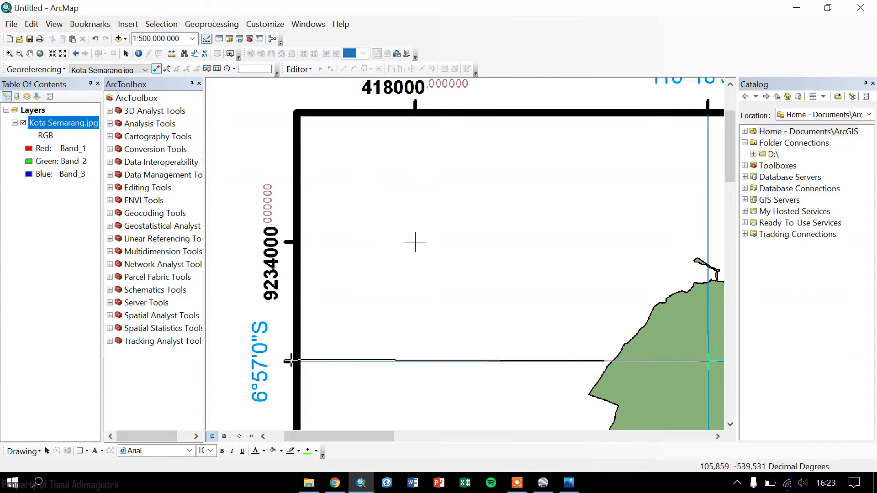
left_click_drag(529, 309, 521, 202)
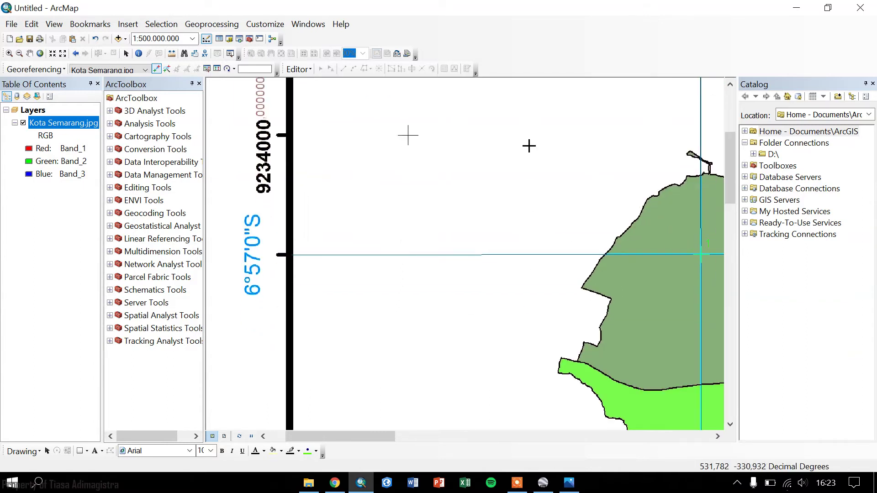
left_click_drag(587, 130, 456, 364)
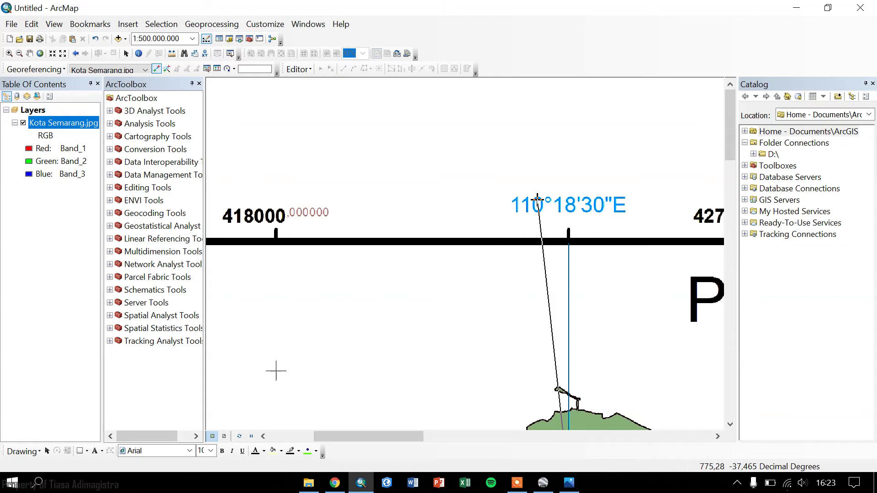
left_click_drag(393, 253, 507, 176)
left_click_drag(541, 208, 540, 206)
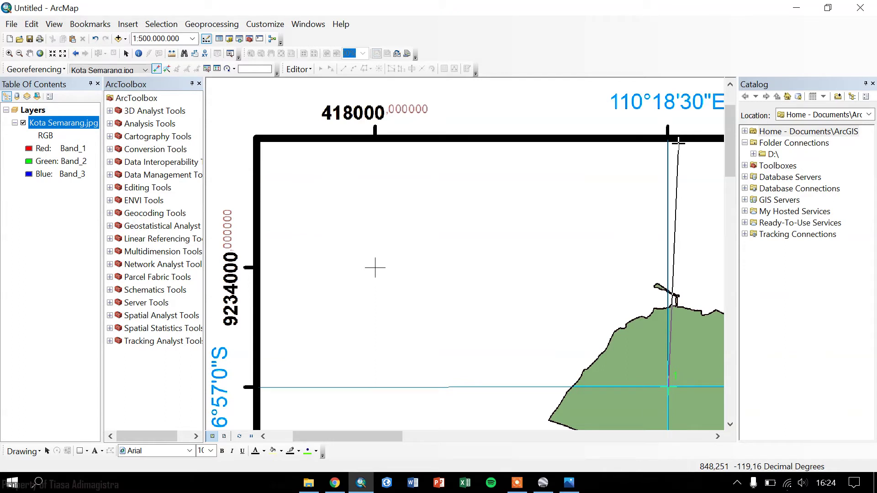
Start a DMS coordinate entry for the first control point and set its longitude to 110°18'30" E
right_click(455, 196)
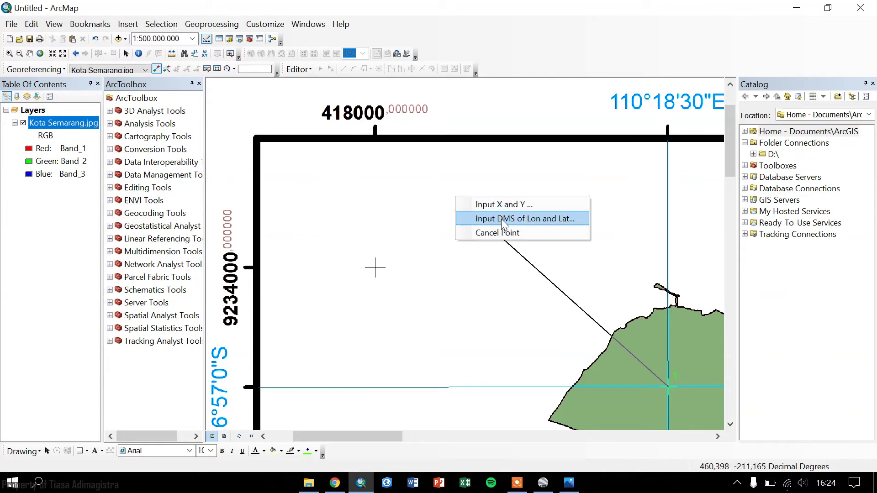
left_click(503, 224)
double_click(386, 234)
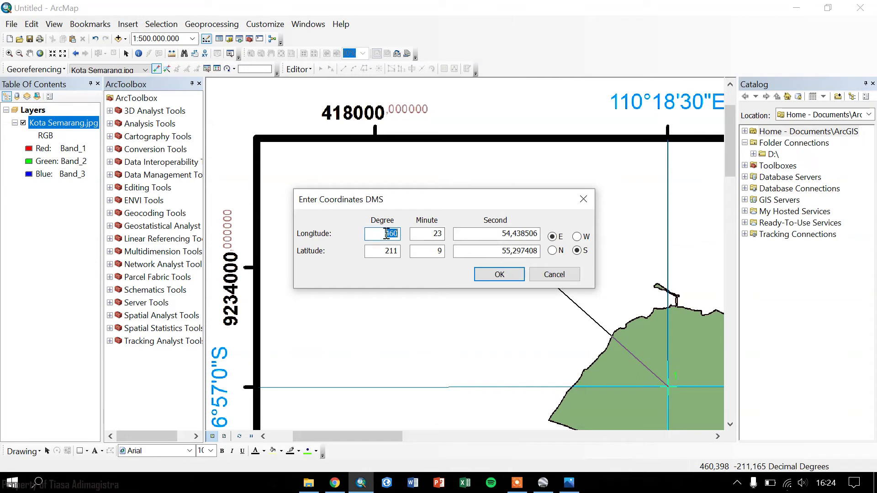
type("110")
key("Tab")
type("3")
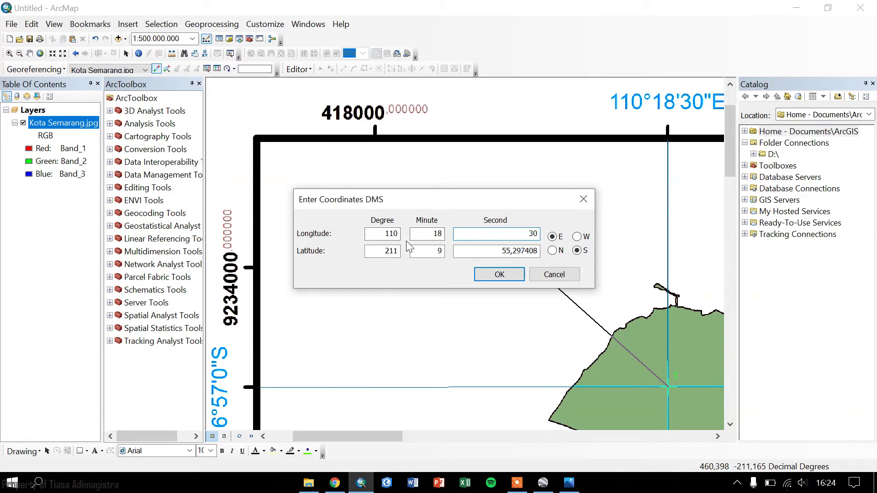
Set the first control point's latitude to 6°57'0" S and accept its coordinates
left_click(381, 252)
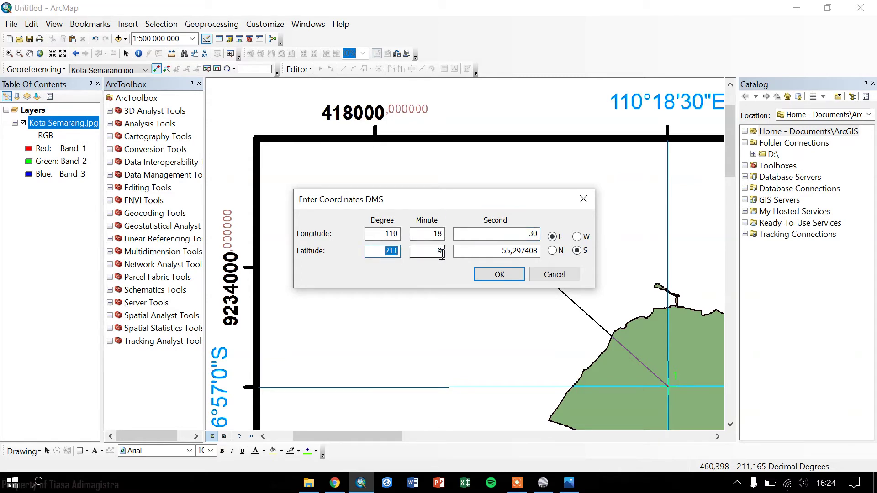
type("57")
key("Tab")
type("0")
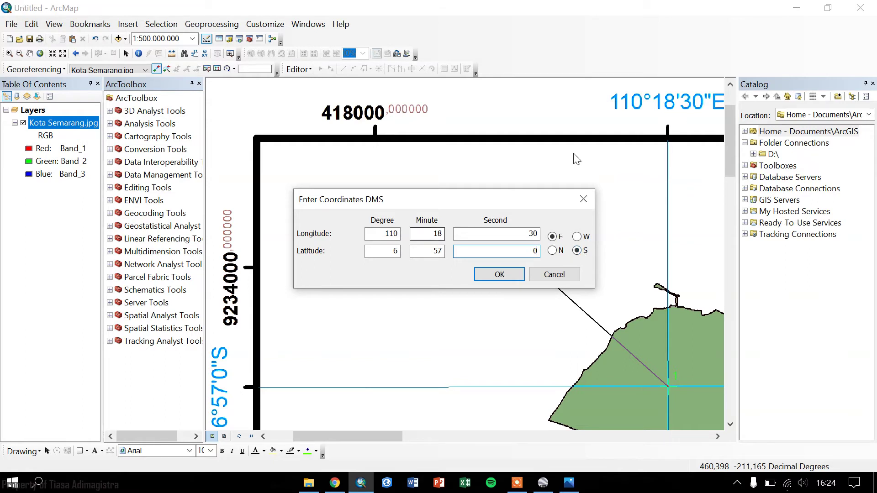
left_click(500, 275)
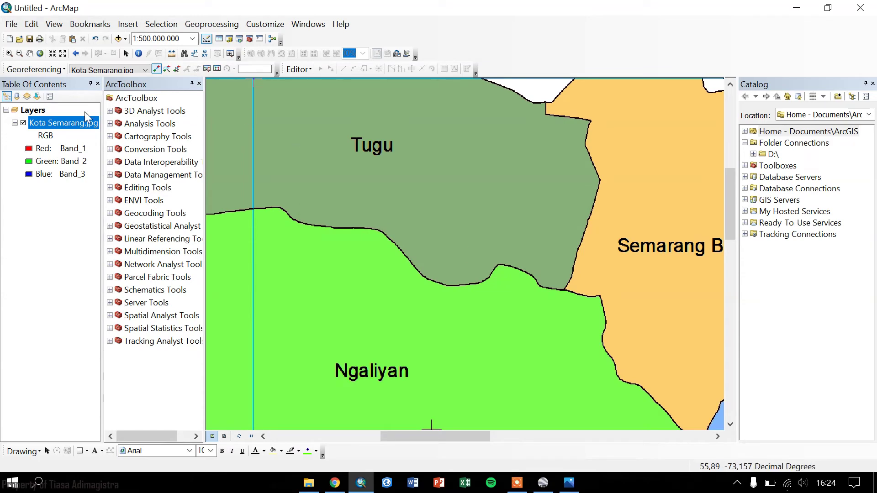
Place the second control point where the 110°29'30"E and 6°57'0"S grid lines cross beside Genuk
right_click(81, 124)
left_click(137, 190)
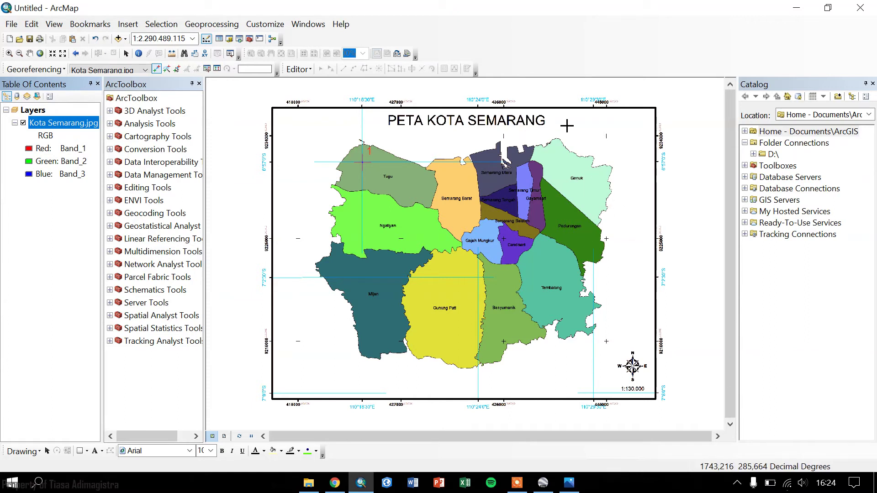
left_click(9, 53)
left_click_drag(580, 100, 671, 192)
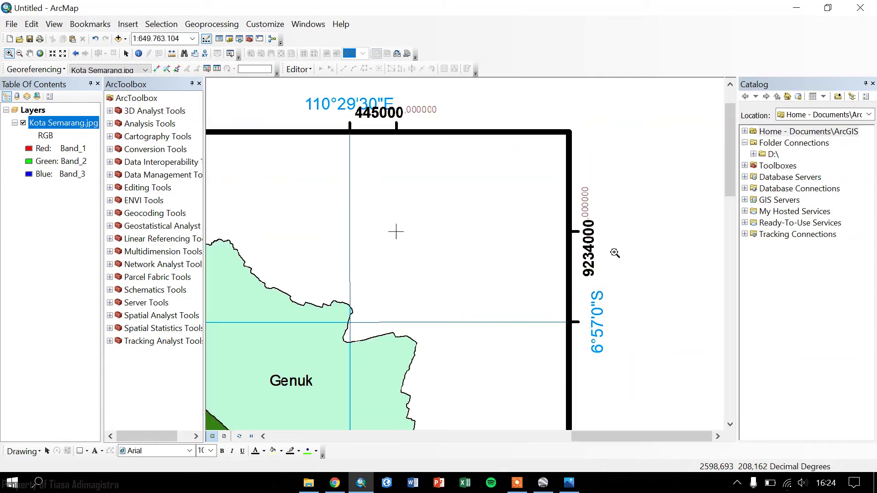
left_click_drag(339, 314, 359, 327)
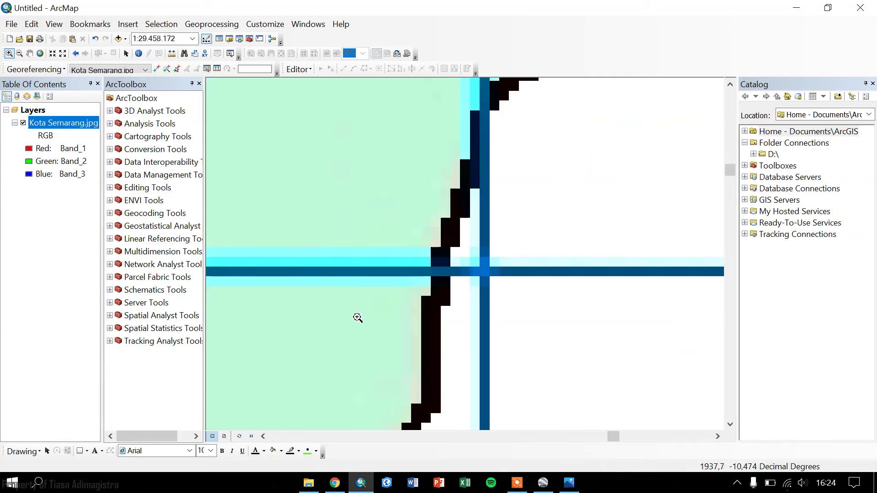
left_click_drag(467, 249, 513, 301)
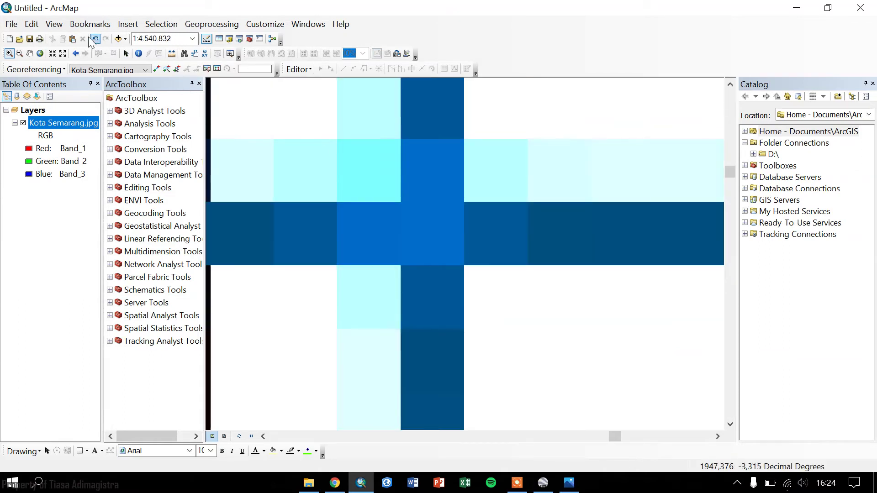
left_click(157, 70)
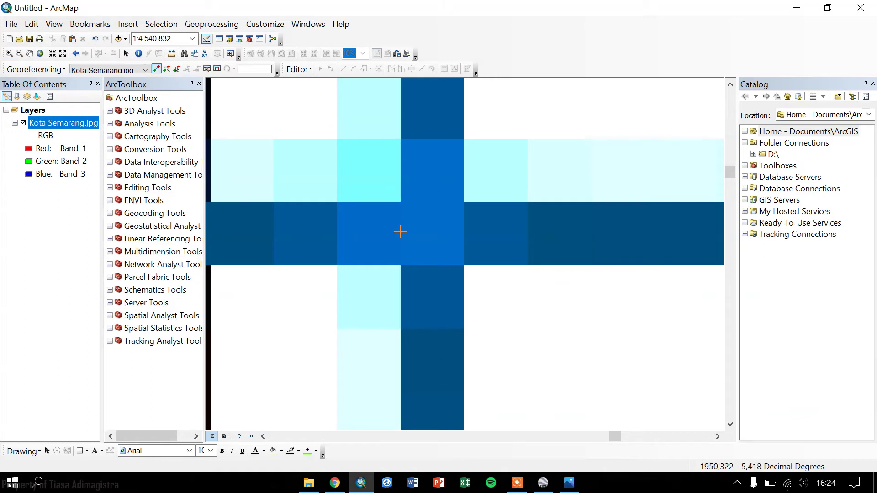
Start a DMS coordinate entry for the second control point and set its longitude to 110°29'30" E
scroll(455, 288, "up", 10)
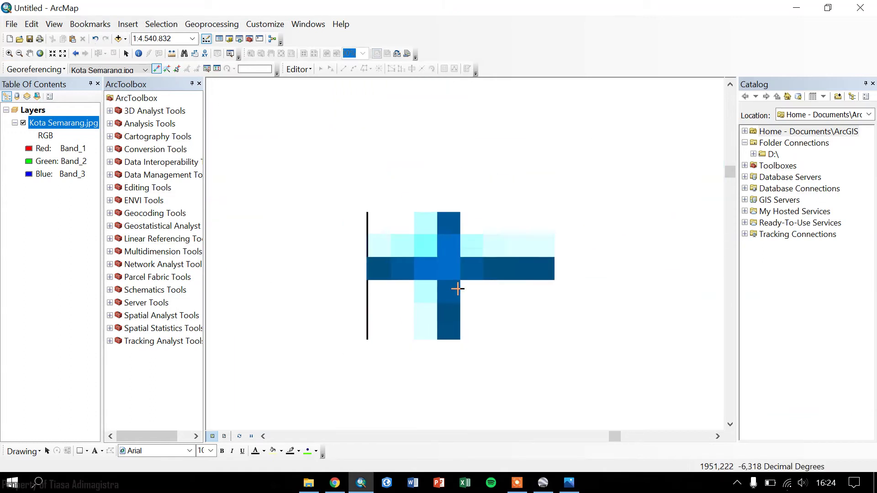
scroll(456, 288, "up", 4)
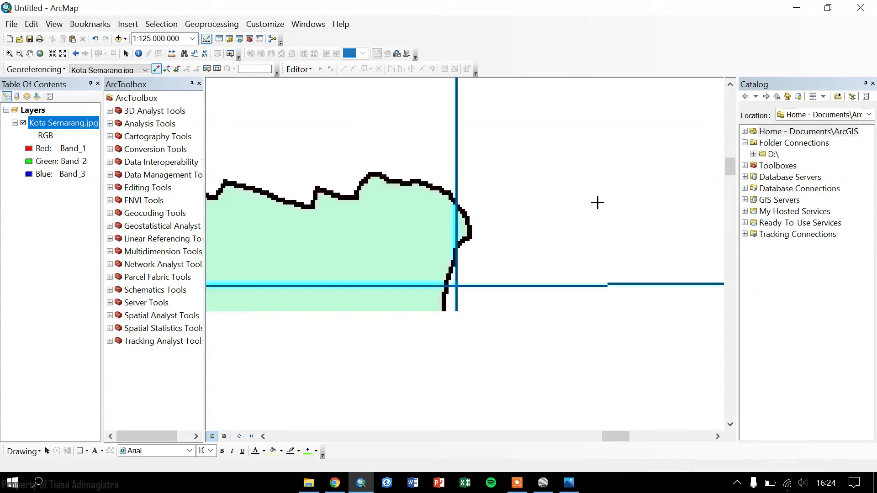
scroll(400, 265, "up", 1)
left_click_drag(438, 223, 359, 357)
scroll(359, 357, "up", 1)
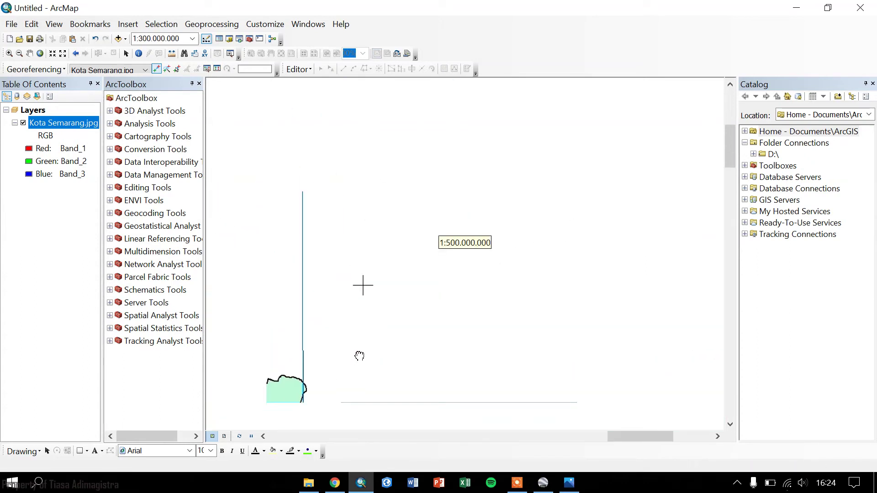
left_click_drag(415, 315, 432, 303)
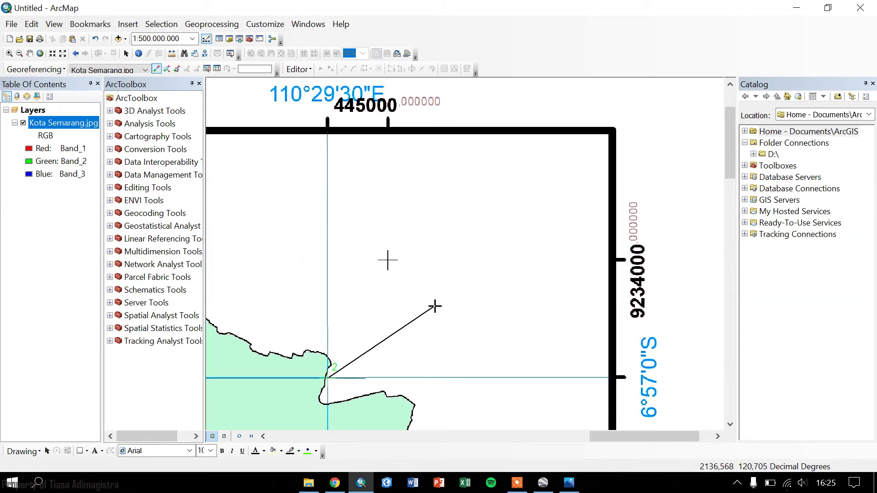
right_click(435, 307)
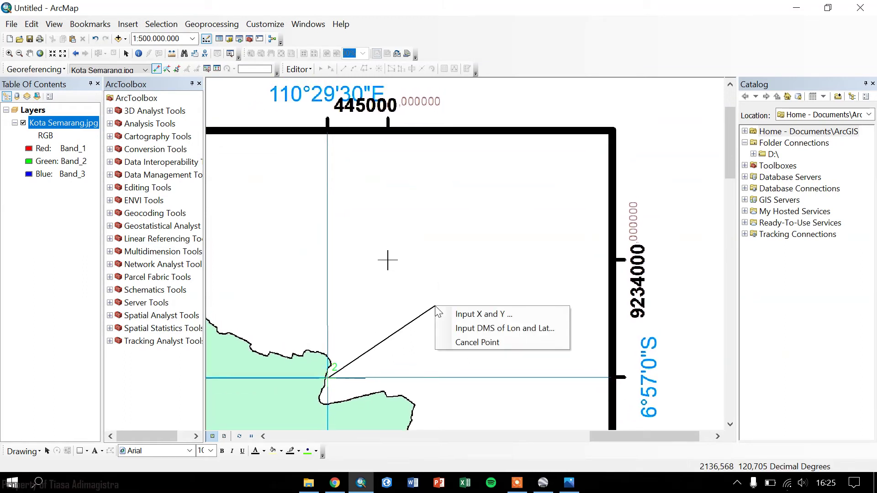
left_click(461, 329)
double_click(386, 229)
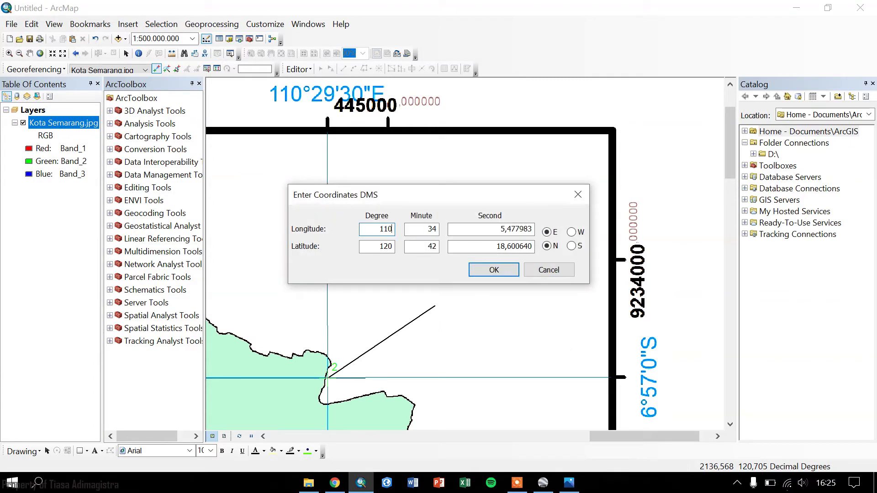
type("29")
key("Tab")
type("3")
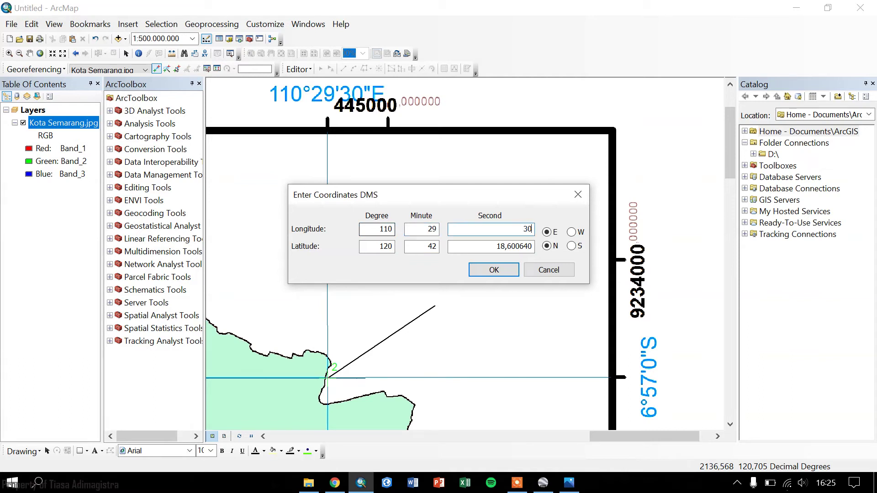
Set the second control point's latitude to 6°57'0" in the southern hemisphere and accept its coordinates
double_click(379, 247)
type("6")
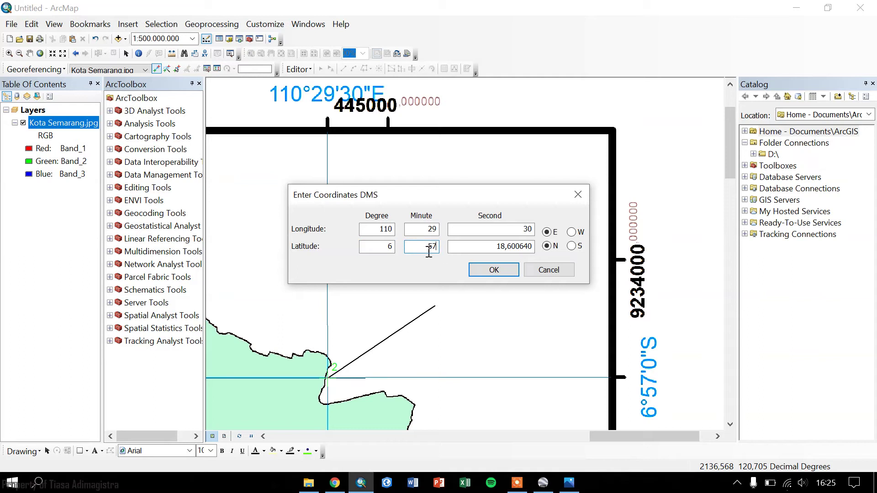
double_click(457, 246)
type("0")
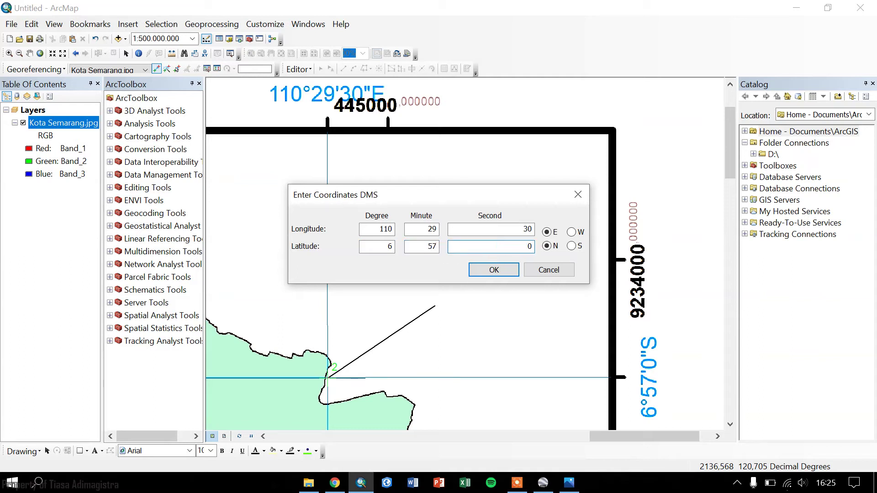
left_click(575, 248)
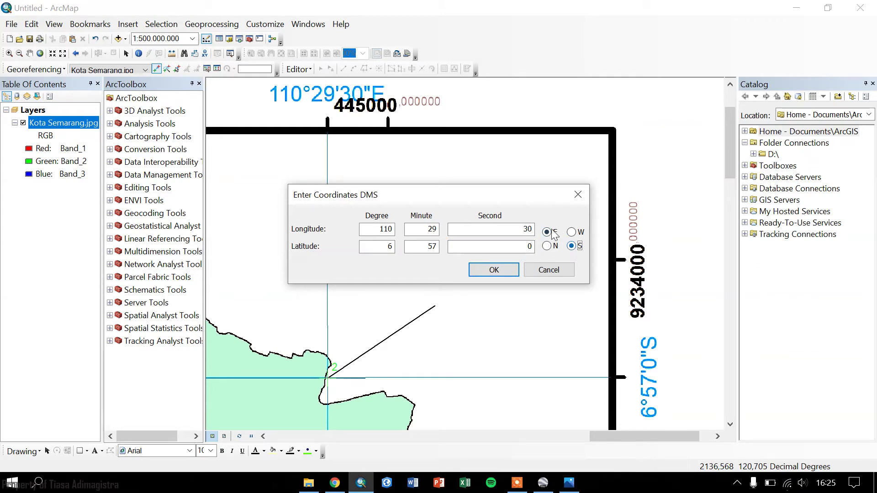
left_click(507, 270)
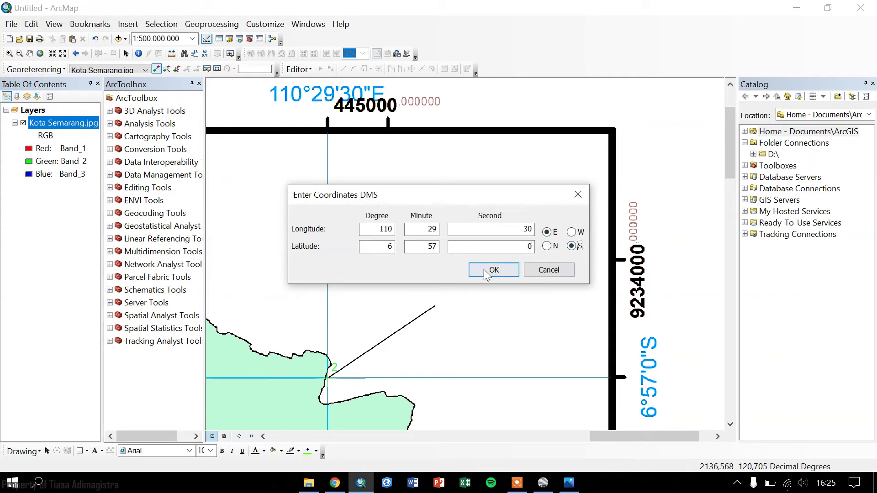
Place the third control point where the 110°29'30"E and 7°8'0"S grid lines cross near the compass rose
right_click(78, 122)
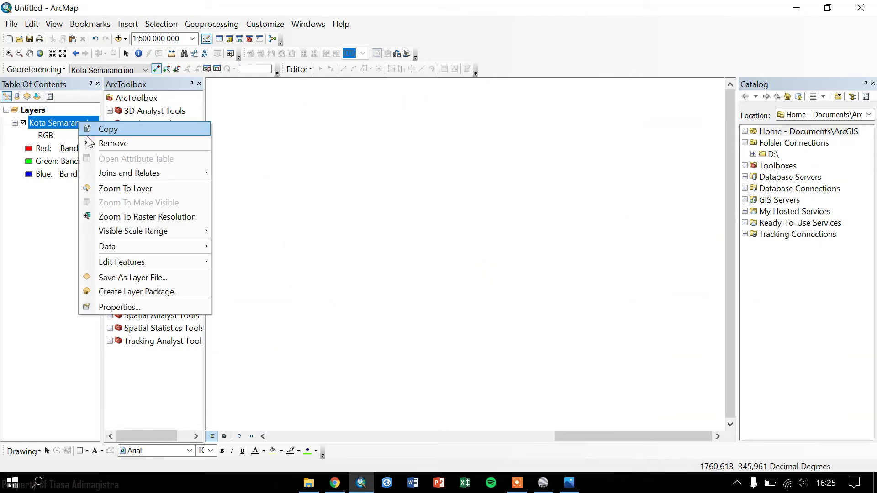
left_click(110, 188)
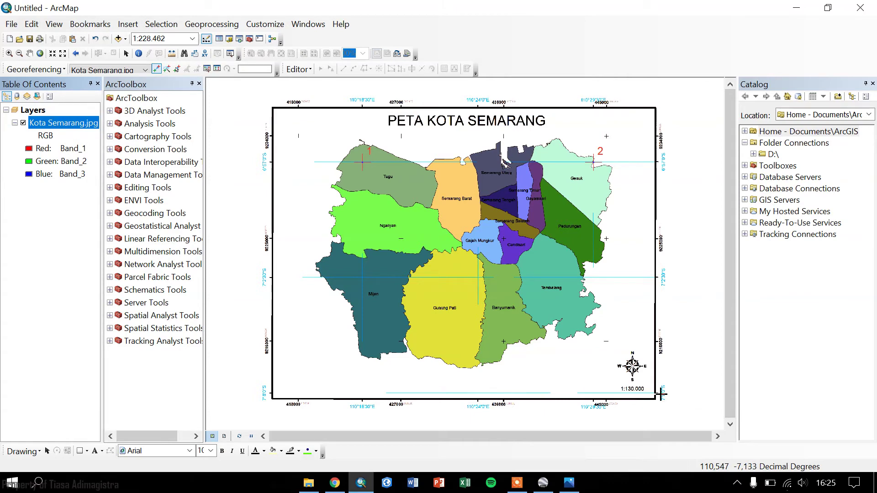
scroll(620, 411, "up", 3)
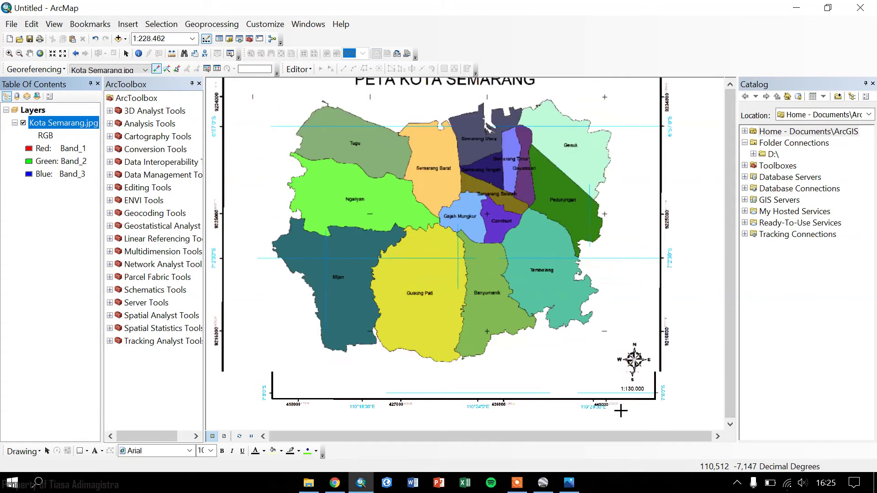
scroll(632, 212, "up", 5)
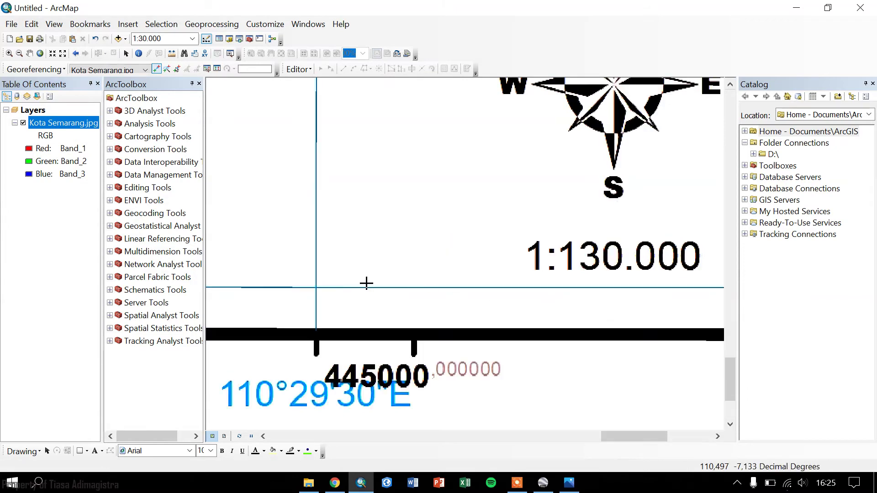
scroll(310, 286, "up", 5)
scroll(314, 293, "up", 5)
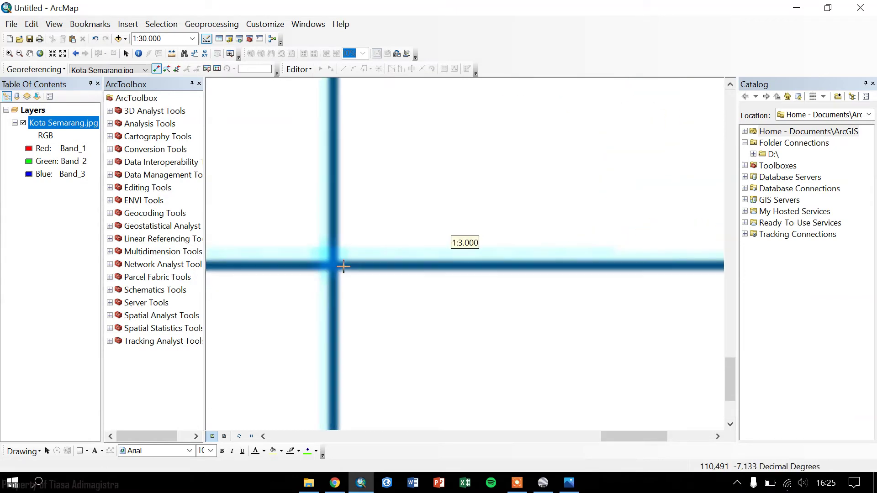
scroll(454, 293, "down", 5)
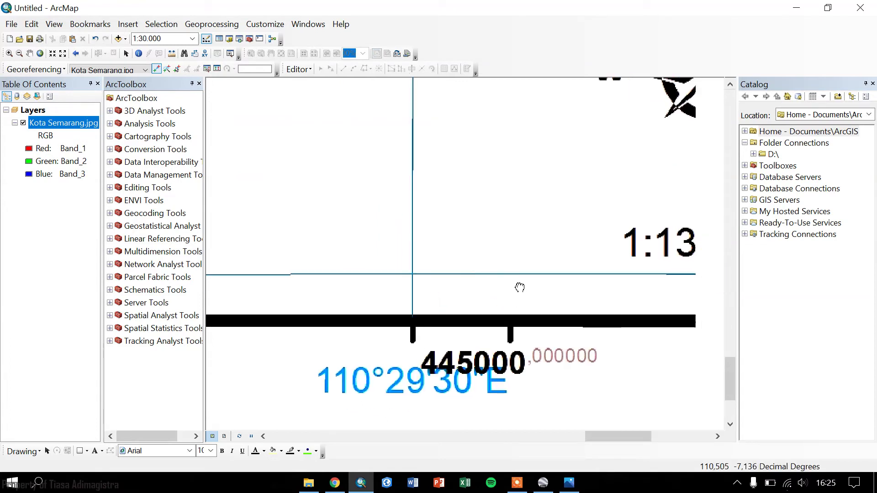
scroll(548, 270, "down", 3)
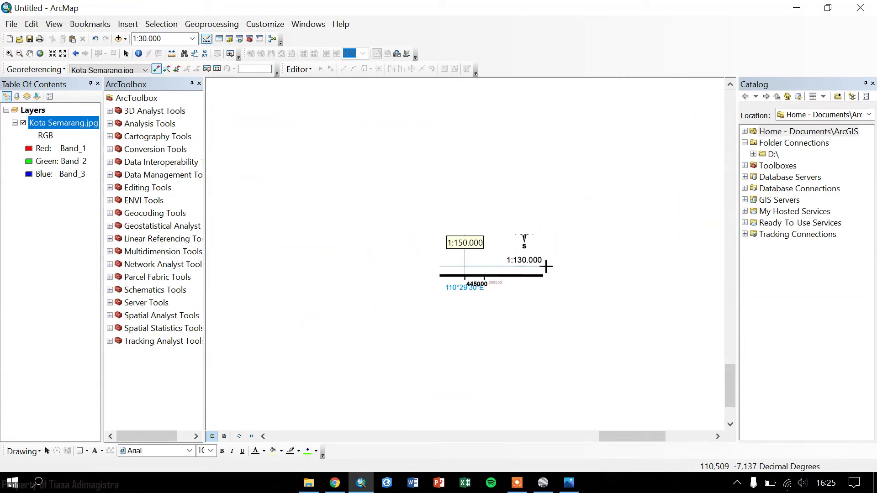
scroll(542, 270, "up", 3)
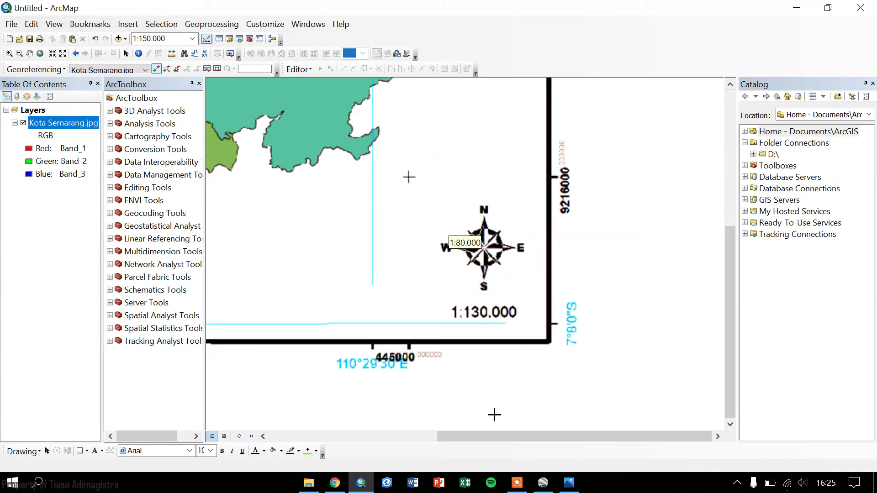
Start a DMS coordinate entry for the third control point and set its longitude to 110°29'30" E
right_click(497, 380)
left_click(526, 398)
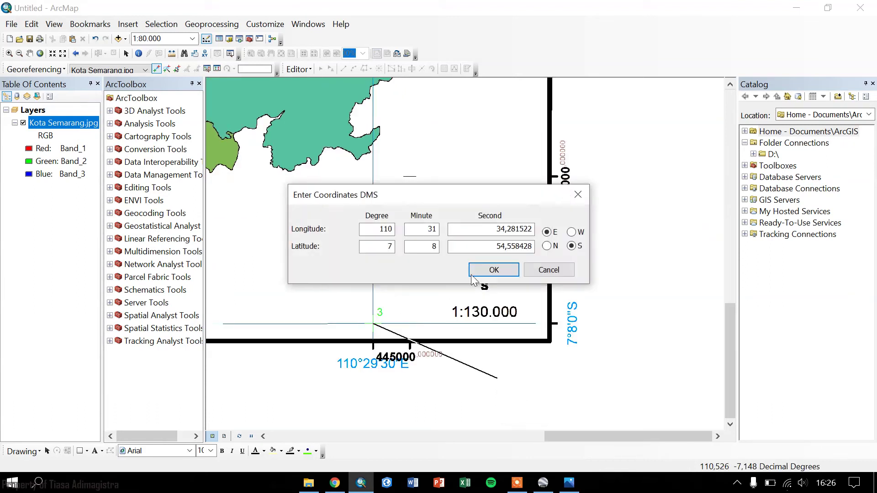
left_click_drag(432, 195, 492, 161)
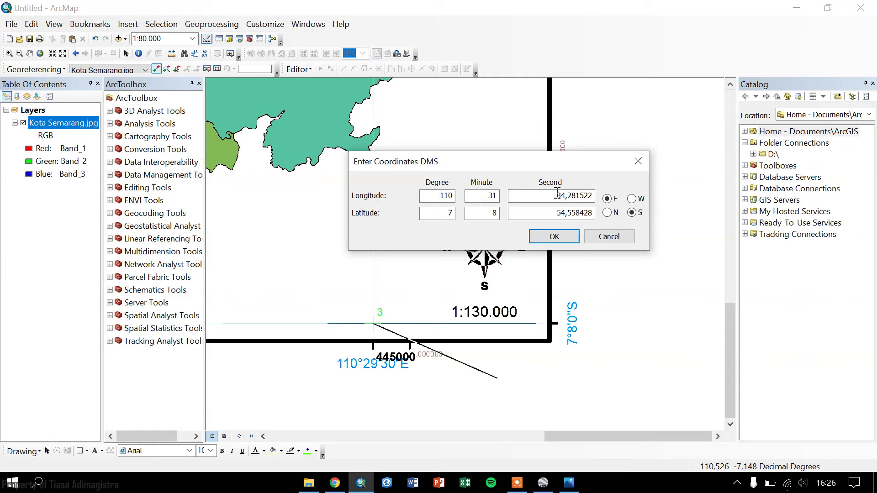
double_click(491, 196)
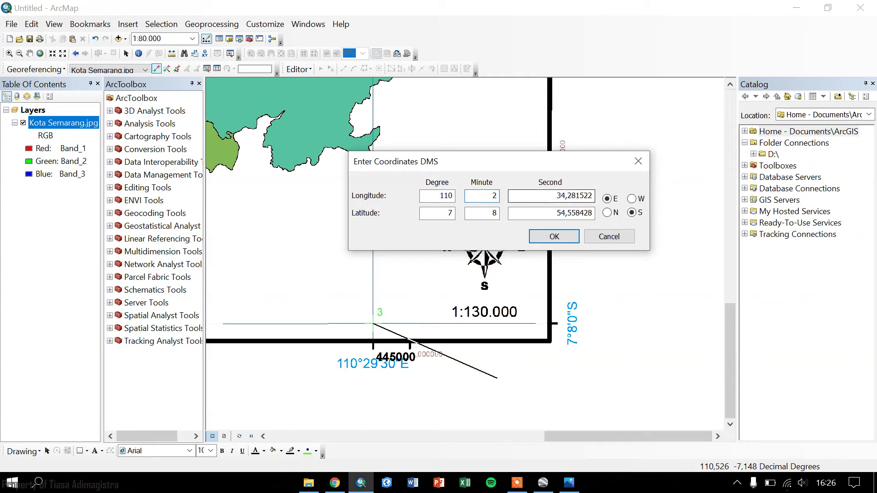
key("Tab")
type("30")
Set the third control point's latitude seconds to 0 for 7°8'0" S and accept its coordinates
left_click_drag(515, 215, 607, 215)
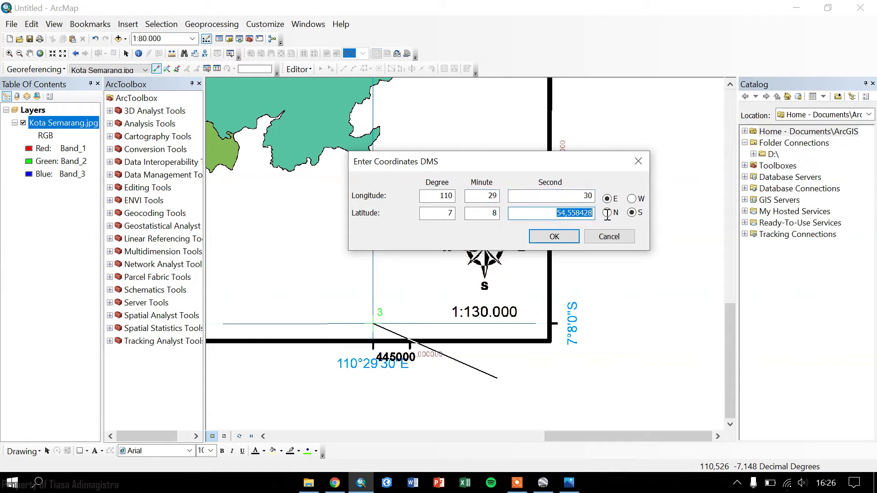
type("0")
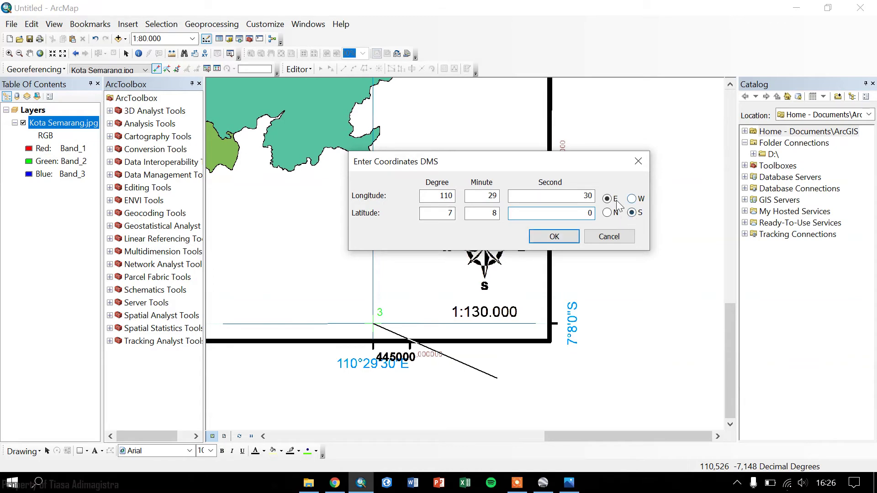
left_click(554, 237)
Place the fourth control point where the 110°18'30"E and 7°8'0"S grid lines cross below Mijen
scroll(605, 290, "up", 3)
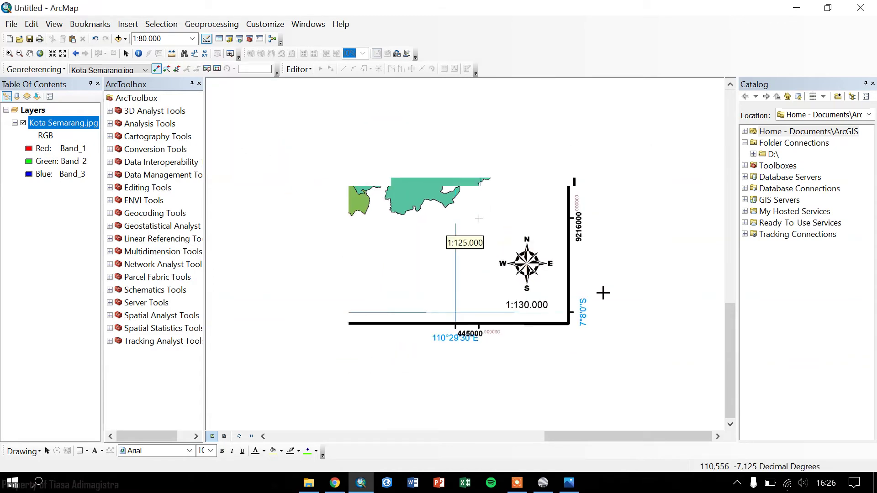
scroll(489, 287, "down", 3)
scroll(488, 281, "down", 3)
left_click_drag(547, 380, 553, 204)
scroll(519, 229, "down", 4)
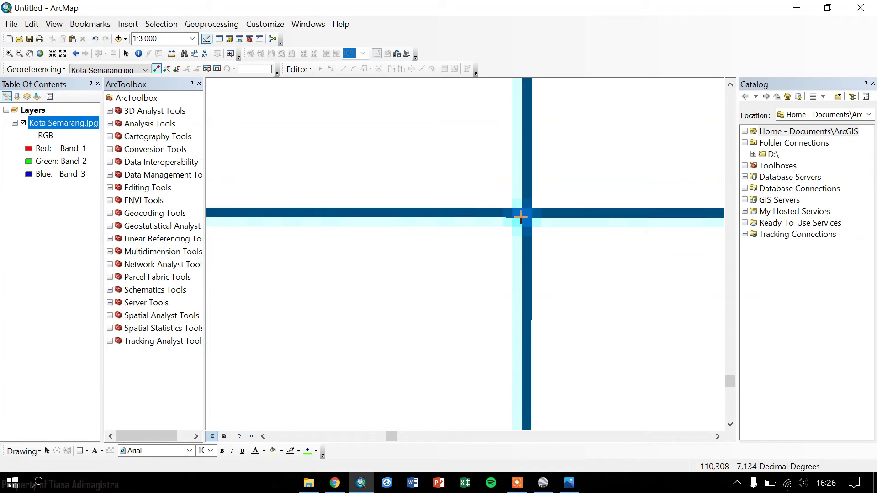
left_click(522, 217)
Start a DMS coordinate entry for the fourth control point and set its longitude to 110°18'30" E
scroll(439, 323, "up", 4)
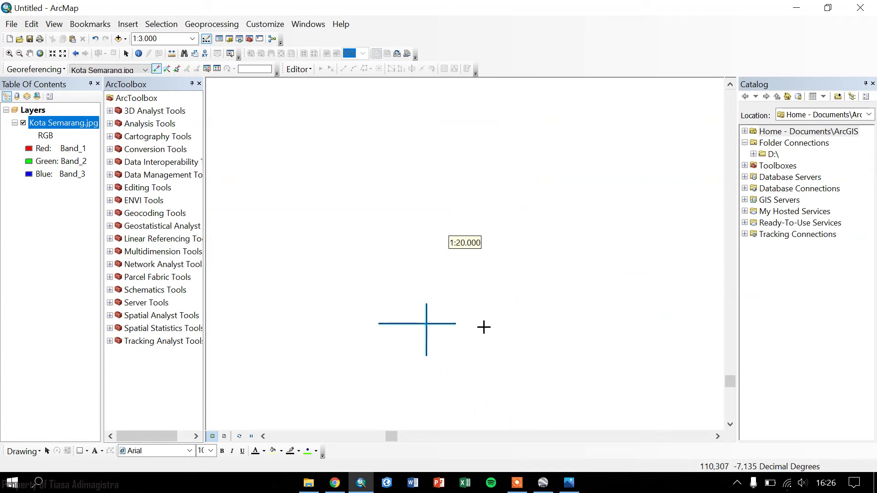
scroll(466, 299, "up", 3)
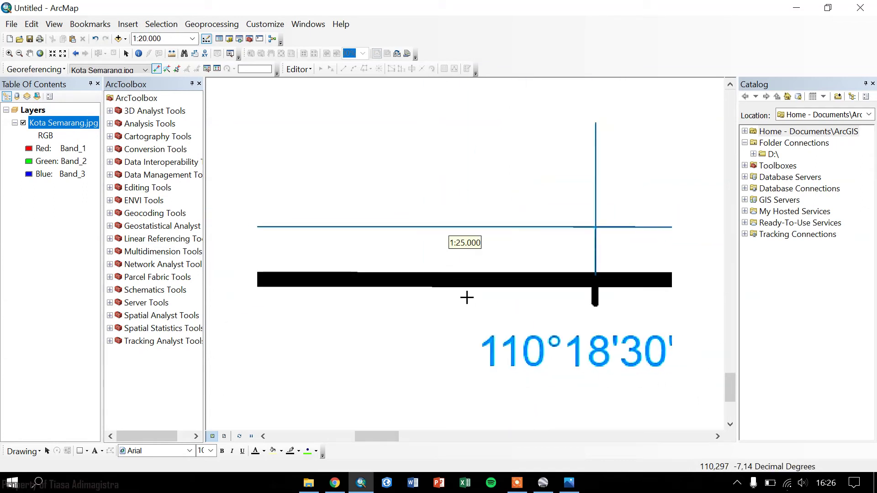
scroll(629, 288, "up", 2)
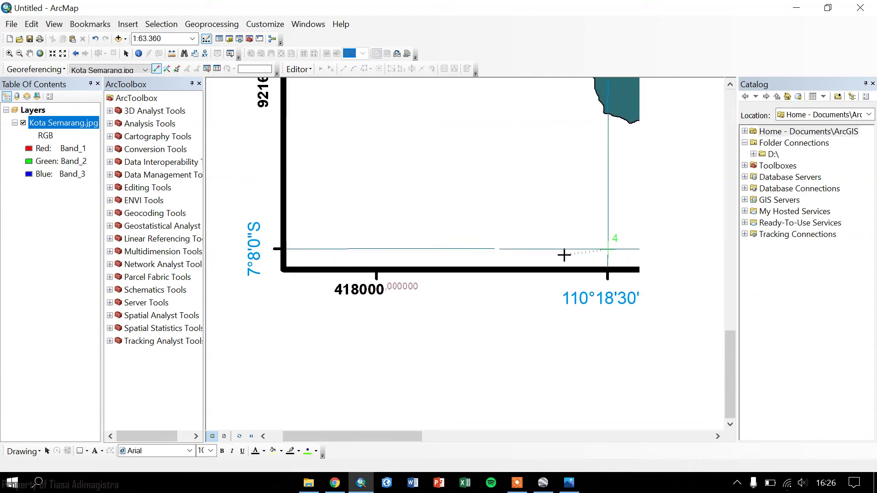
right_click(389, 340)
left_click(434, 360)
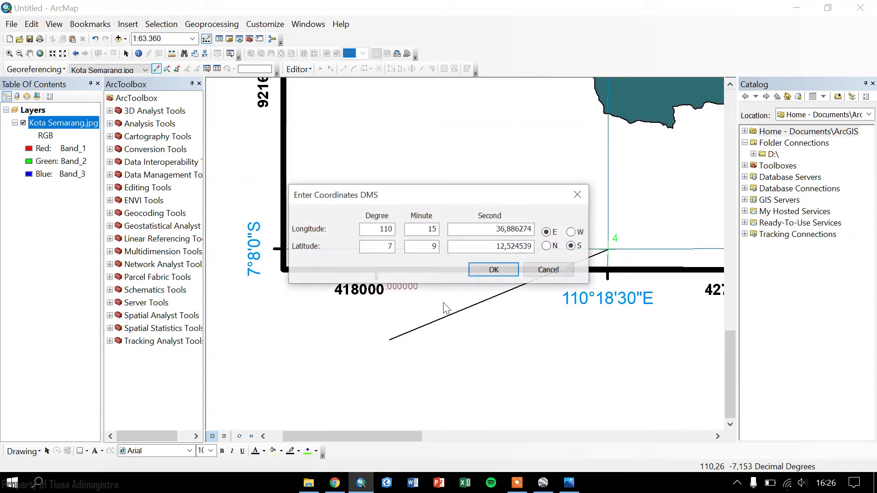
left_click_drag(439, 204, 409, 312)
left_click(405, 339)
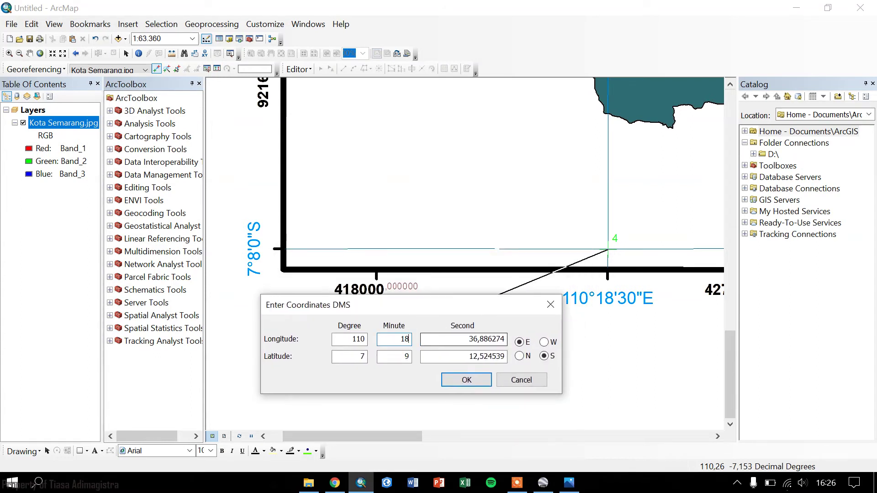
type("8")
key("Tab")
type("3")
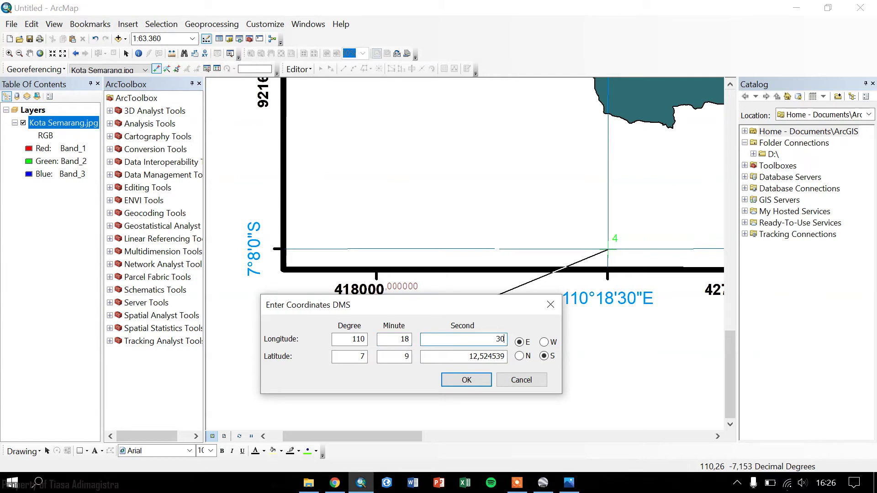
Set the fourth control point's latitude to 7°8'0" S and accept its coordinates
double_click(407, 357)
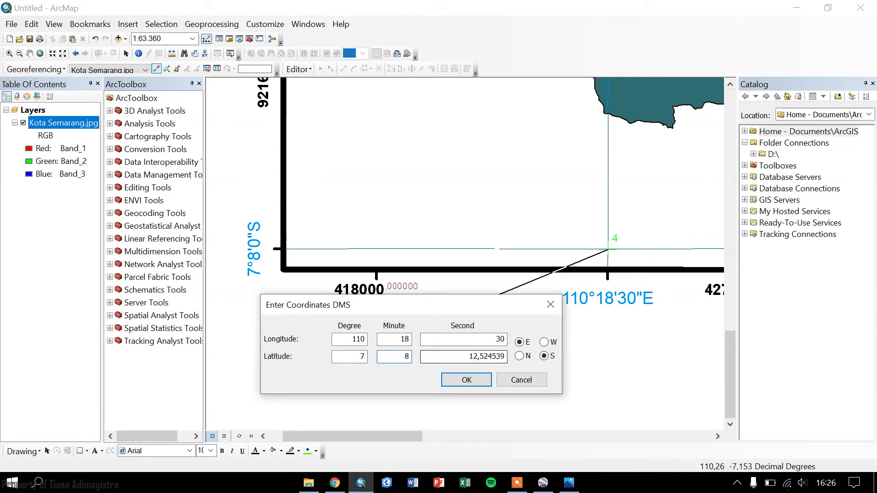
key("Tab")
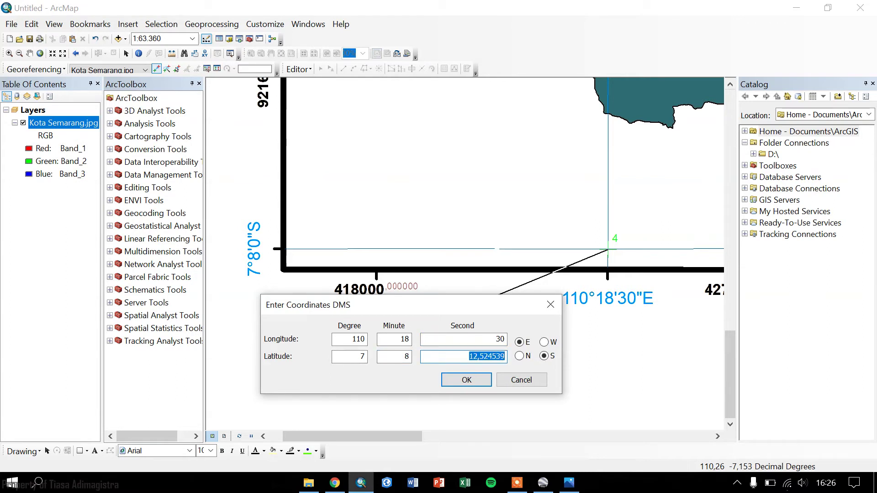
type("0")
left_click(448, 378)
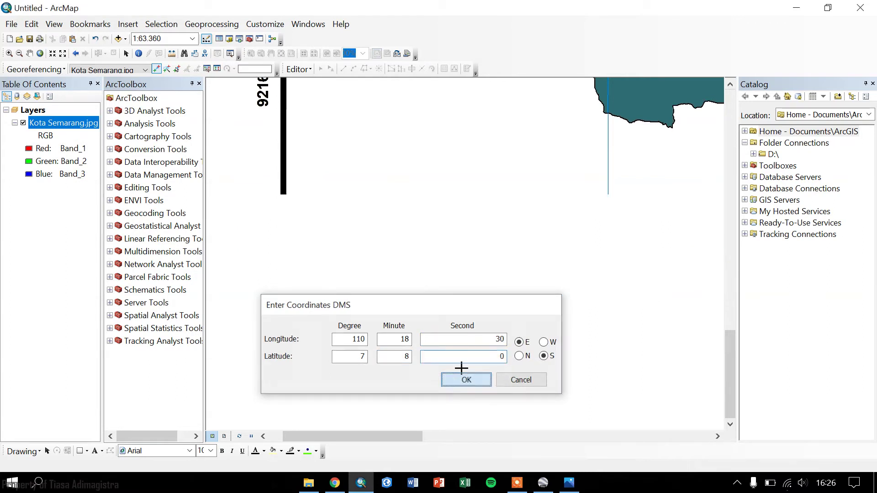
Examine the link table's map coordinates, residuals and total RMS error for the four control points against the whole map
type("400000")
key("Return")
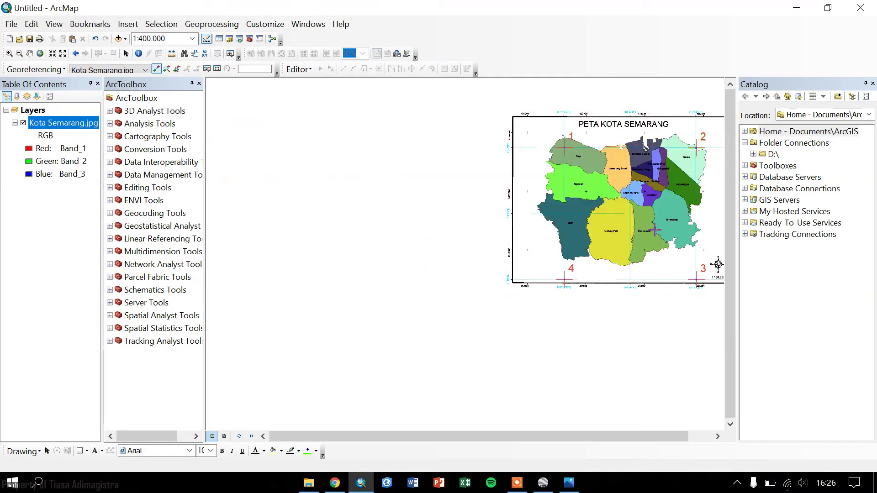
scroll(465, 253, "up", 2)
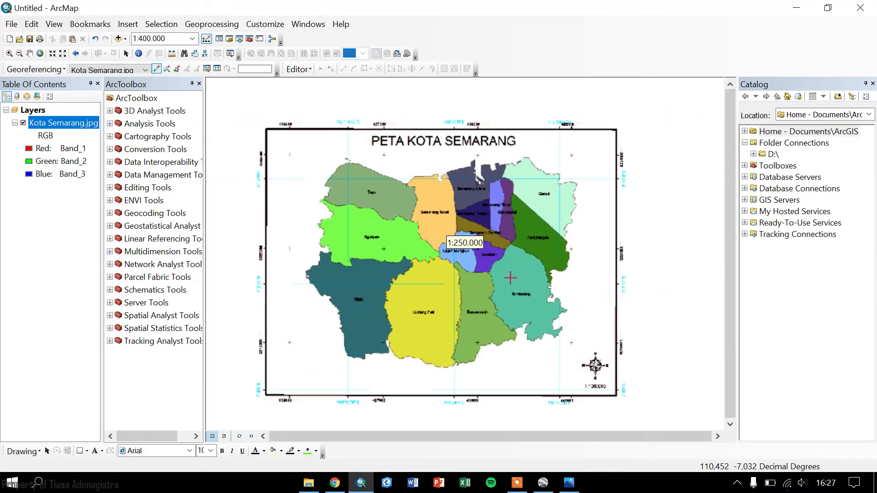
left_click(207, 69)
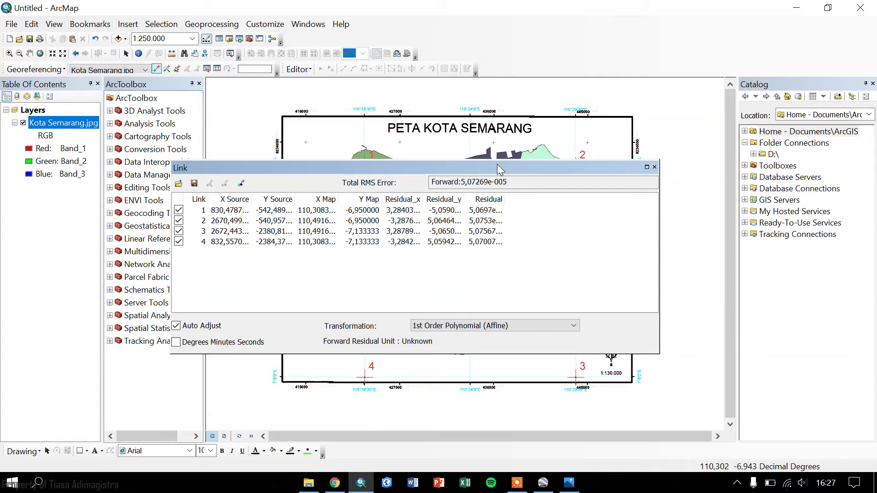
left_click_drag(439, 168, 525, 221)
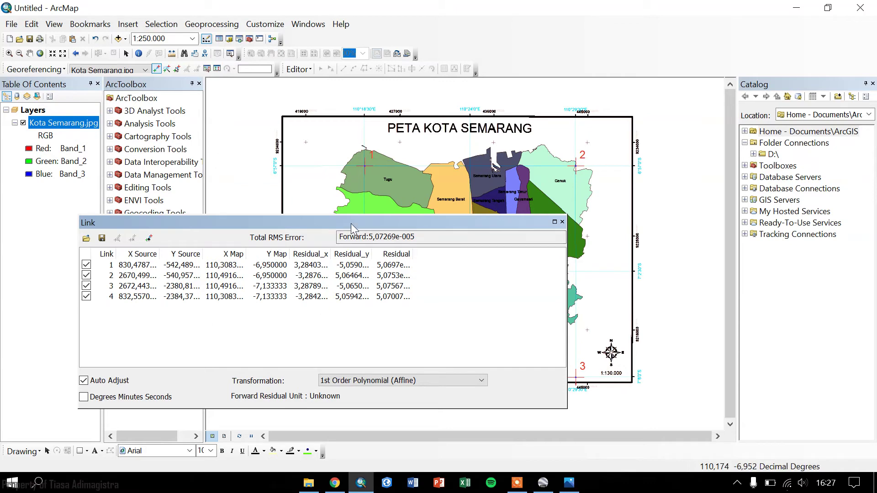
left_click_drag(335, 223, 449, 224)
left_click_drag(396, 227, 418, 218)
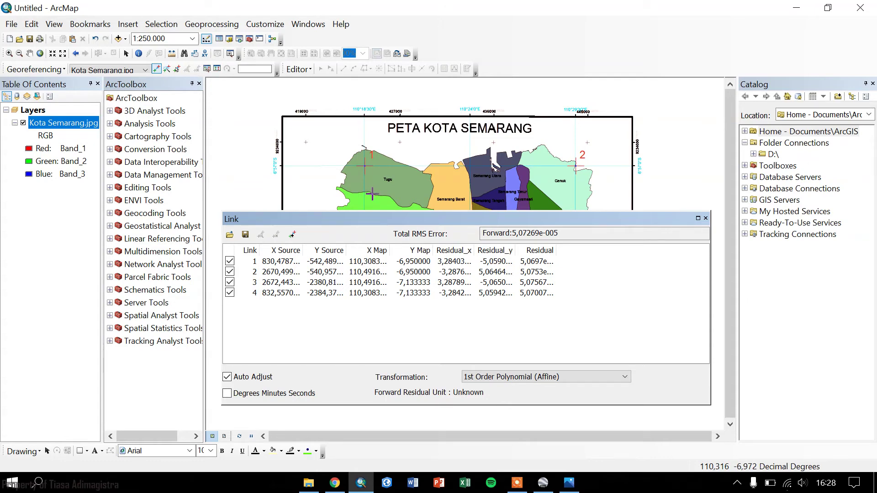
left_click_drag(629, 219, 542, 143)
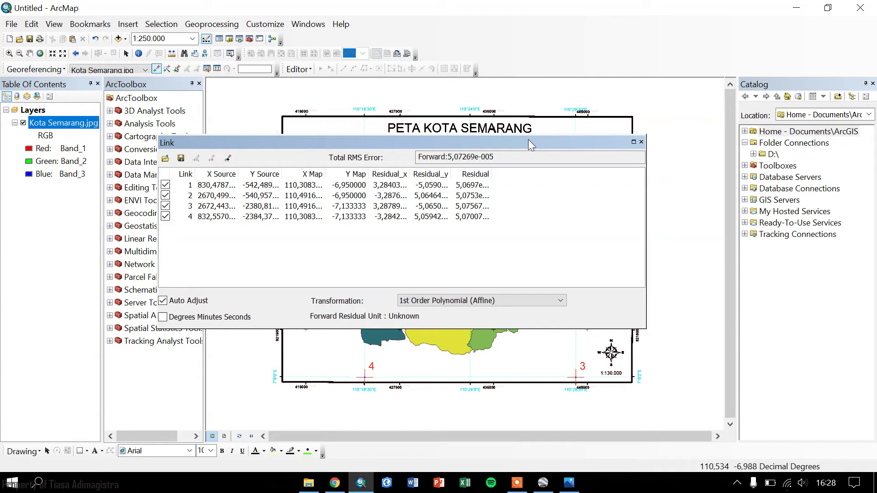
left_click_drag(338, 145, 379, 160)
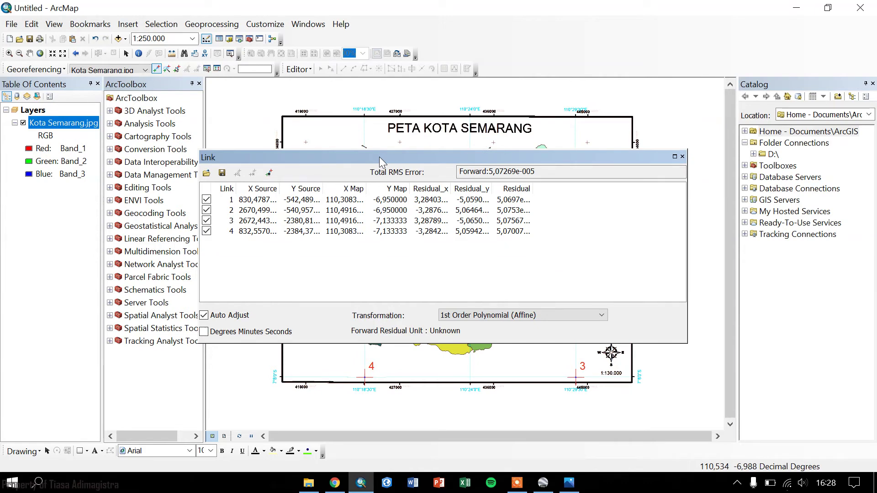
left_click(681, 157)
Start rectifying the georeferenced map and choose D:\Praktikum SIG\Georeferencing as the output location
left_click(41, 71)
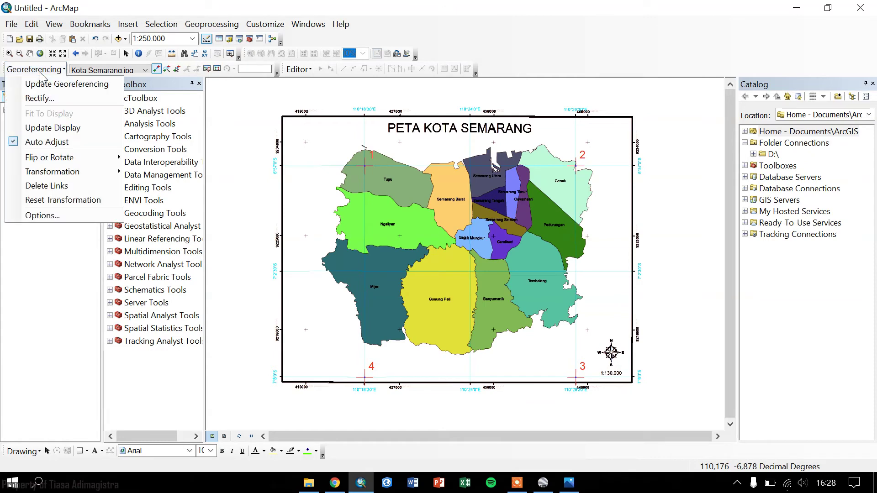
left_click(46, 98)
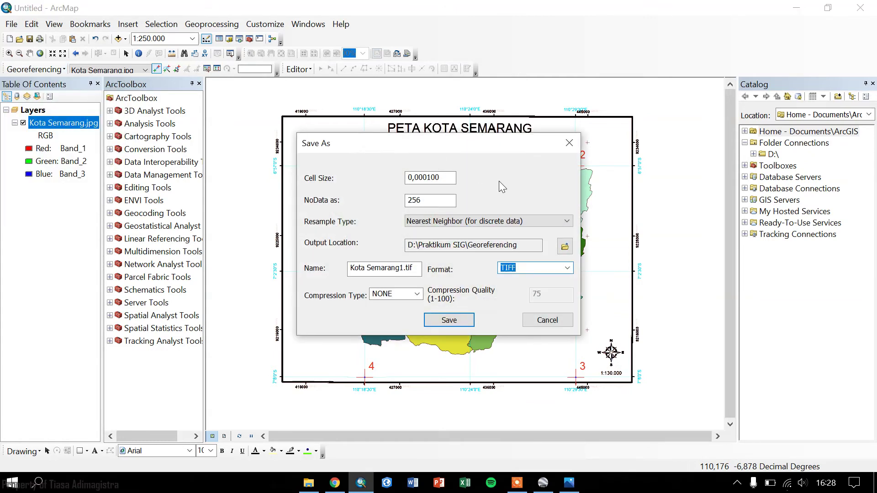
left_click(564, 247)
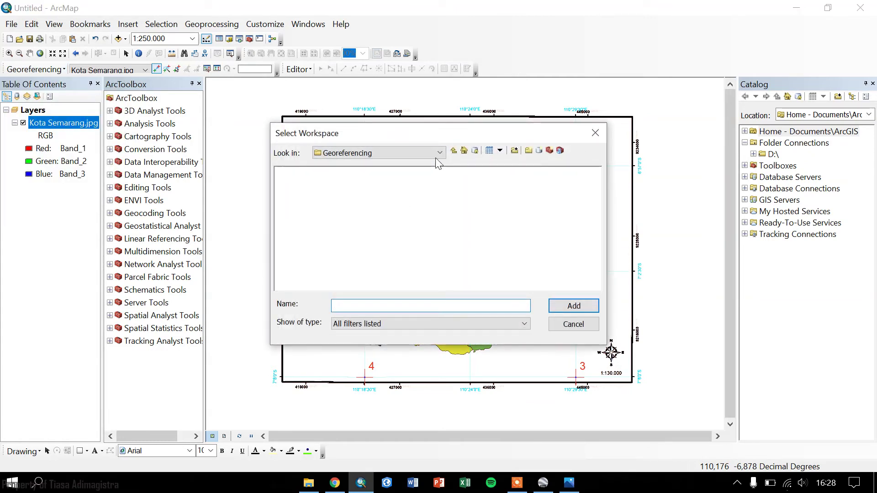
left_click(573, 306)
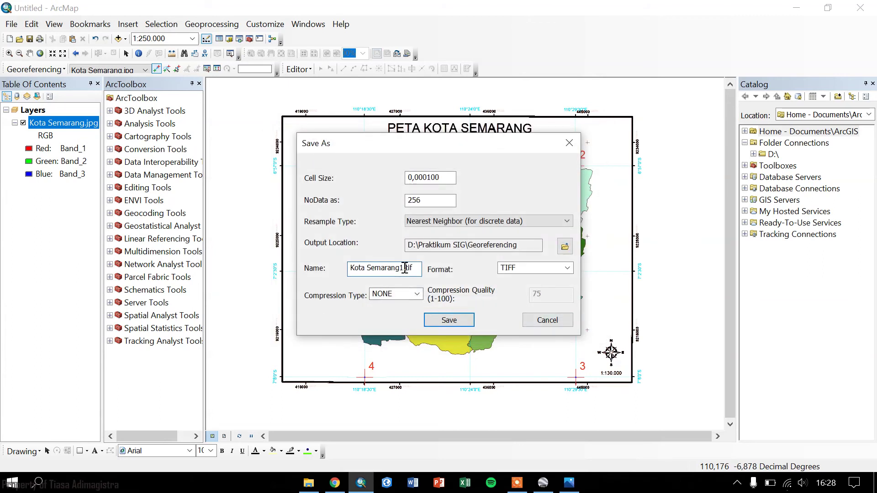
Name the rectified output Kota Semarang_RectifyGCS.tif and save it as an uncompressed TIFF
key("BackSpace")
type("_")
type("Red")
type("tify")
type("G")
key("End")
type("CS")
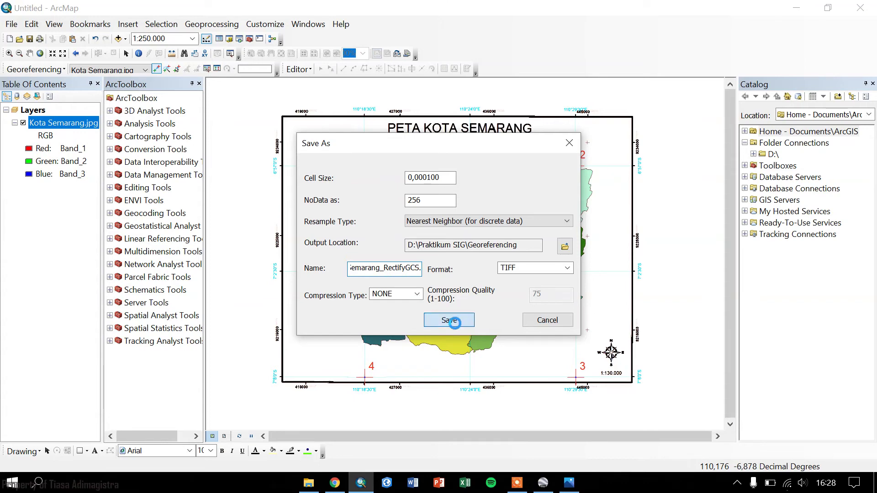
left_click(452, 321)
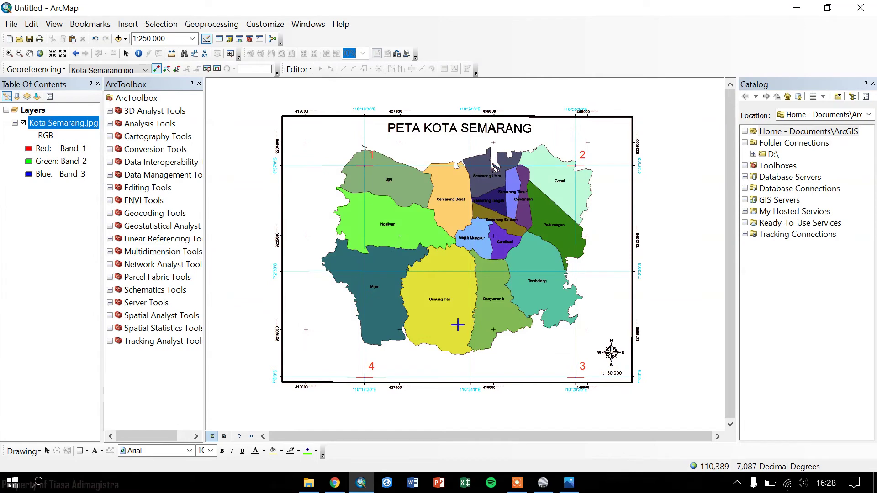
Remove the Kota Semarang.jpg layer from the map and add the rectified raster Kota Semarang_Rectify.tif
right_click(57, 125)
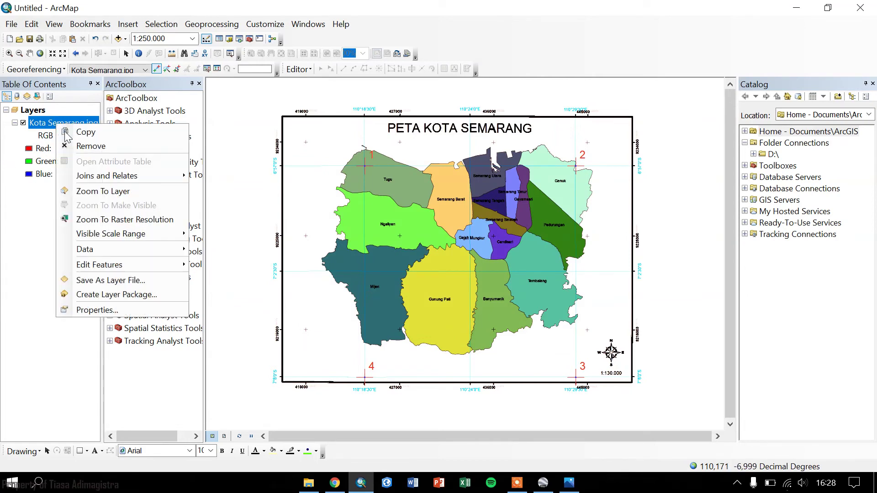
left_click(75, 144)
left_click(117, 38)
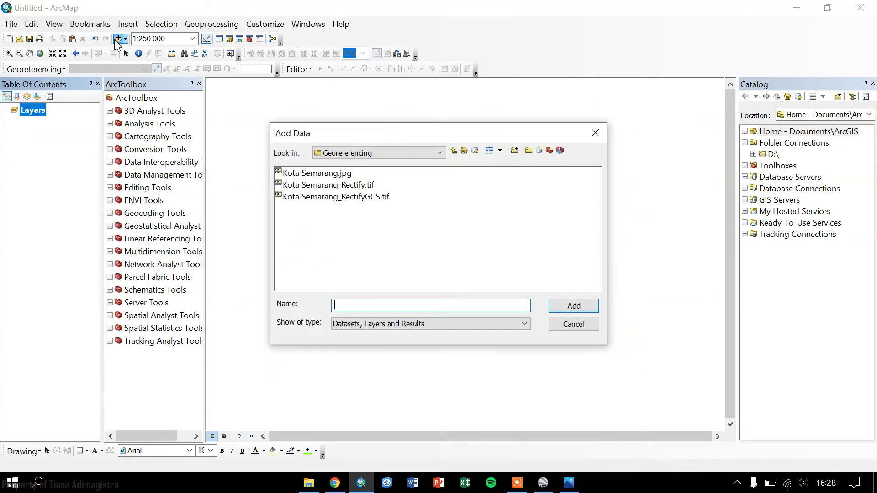
left_click(337, 185)
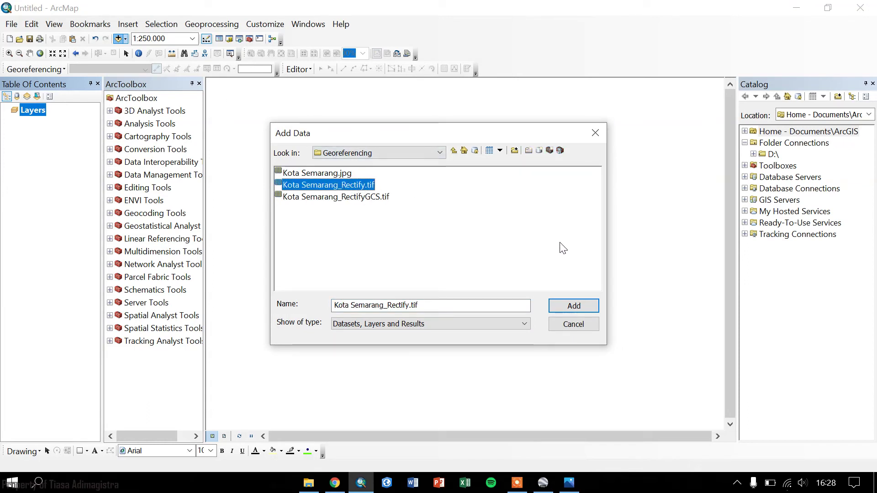
left_click(574, 306)
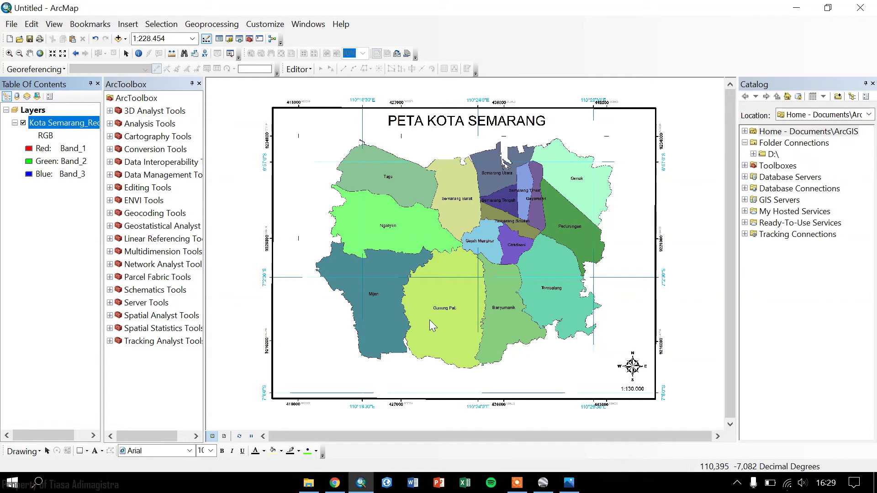
Remove the Kota Semarang_Rectify.tif layer from the map
right_click(54, 122)
left_click(61, 144)
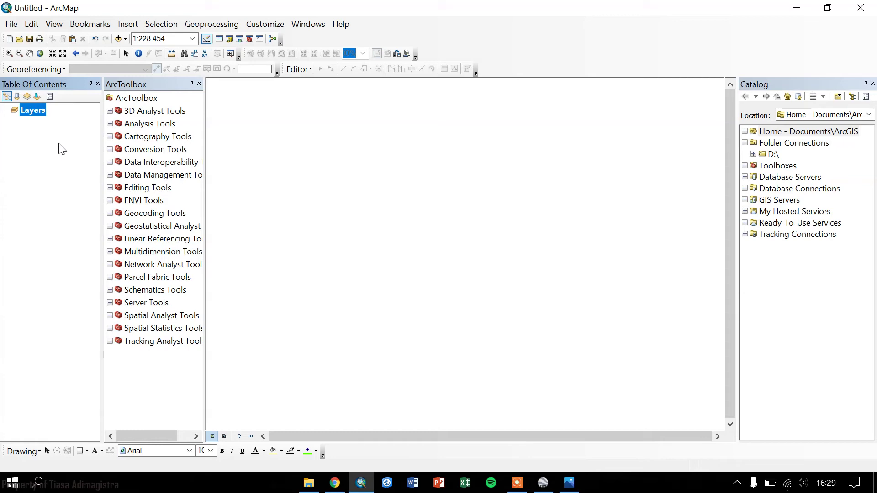
View the original Kota Semarang image from the Georeferencing folder in File Explorer, and close it
left_click(298, 489)
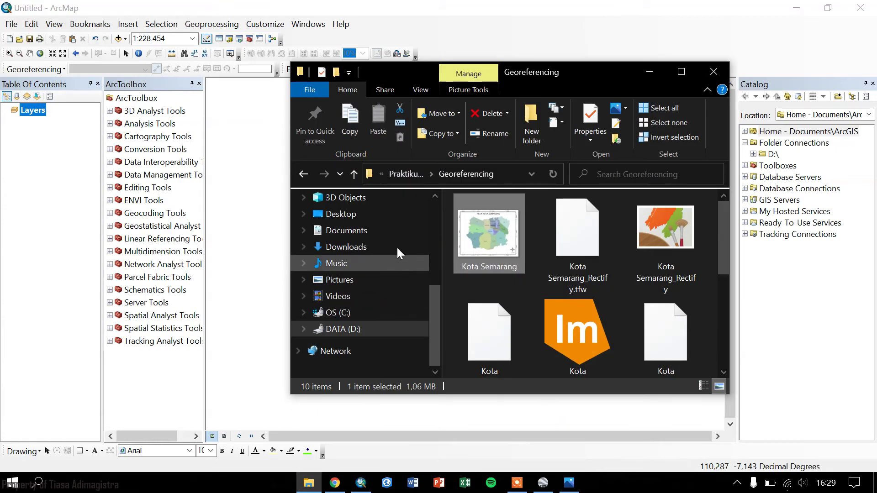
double_click(503, 228)
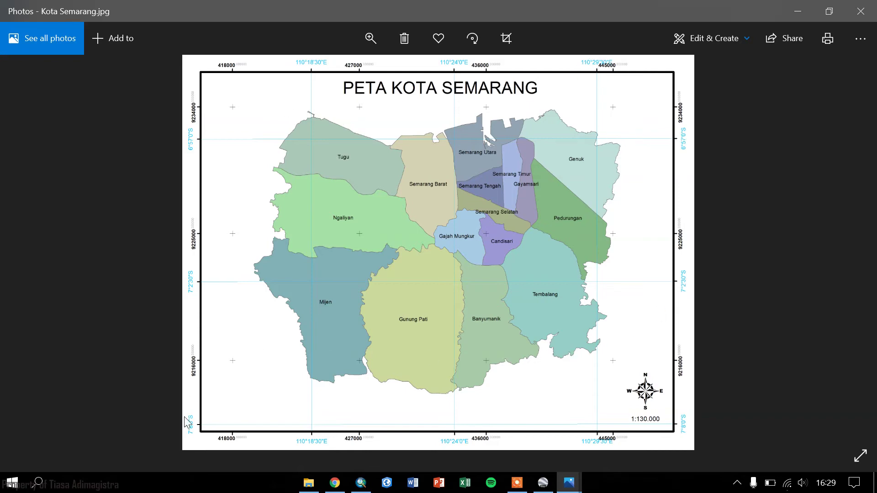
left_click(861, 11)
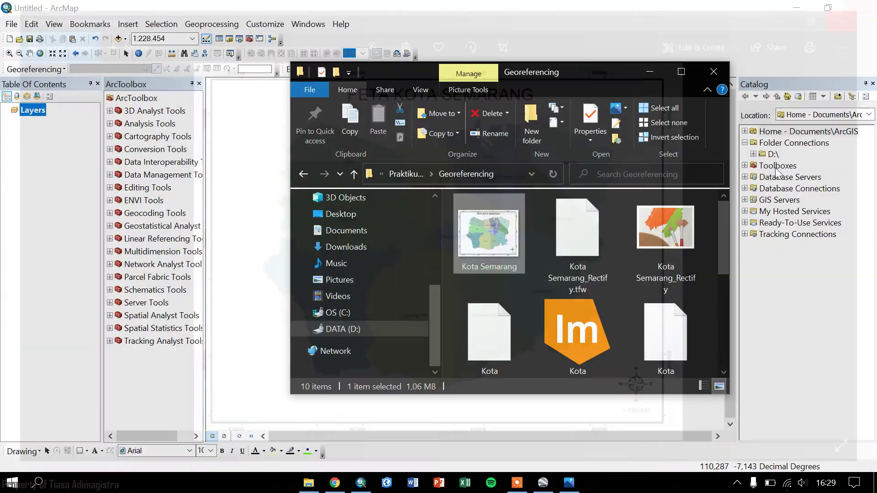
left_click(649, 72)
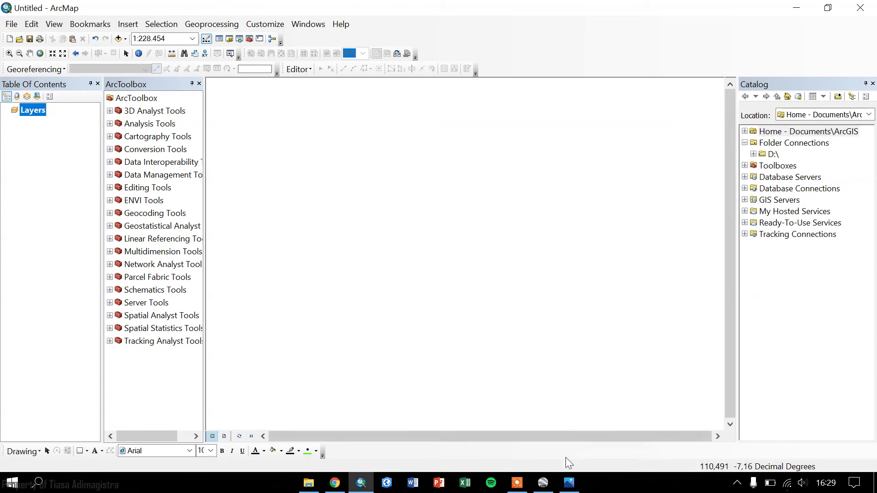
Switch to Google Earth Pro and locate the centre of Semarang City on Java in close-up satellite imagery
left_click(543, 482)
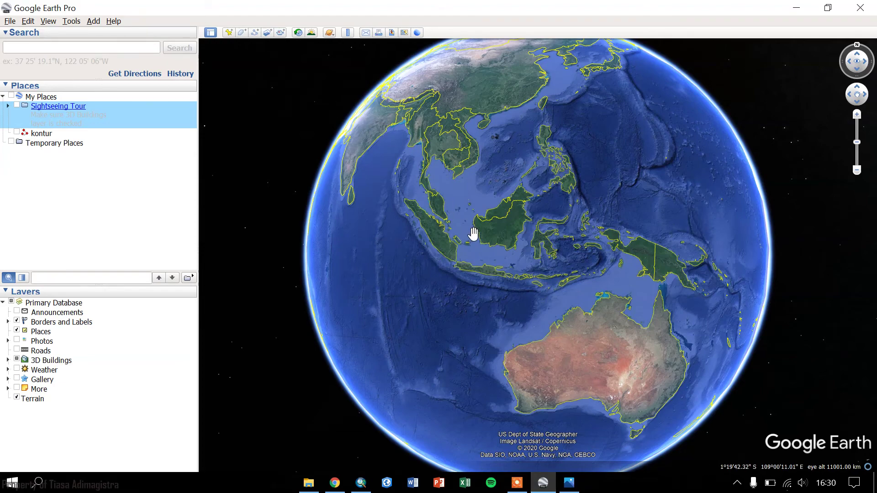
scroll(478, 251, "down", 3)
scroll(480, 267, "up", 5)
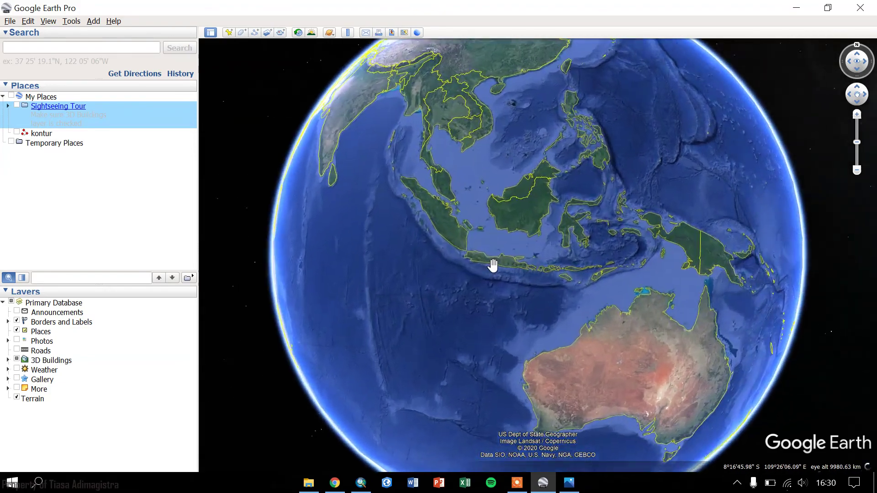
scroll(515, 299, "up", 4)
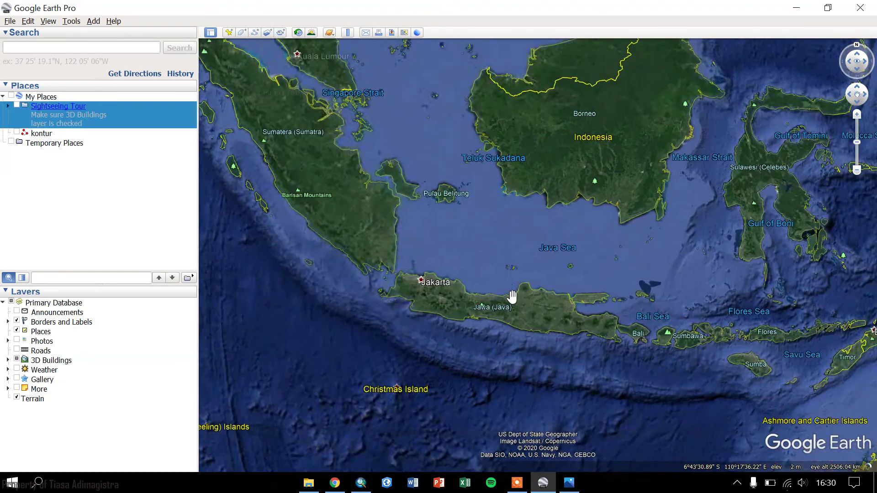
scroll(516, 299, "up", 4)
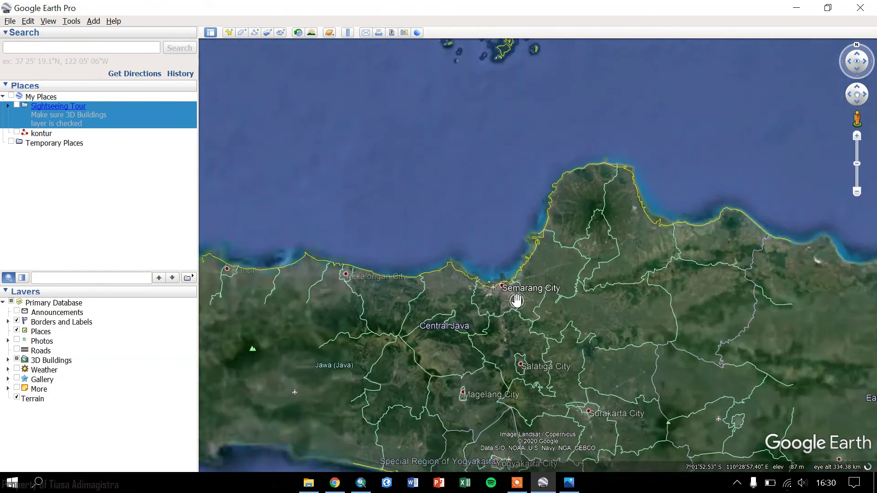
scroll(475, 274, "up", 3)
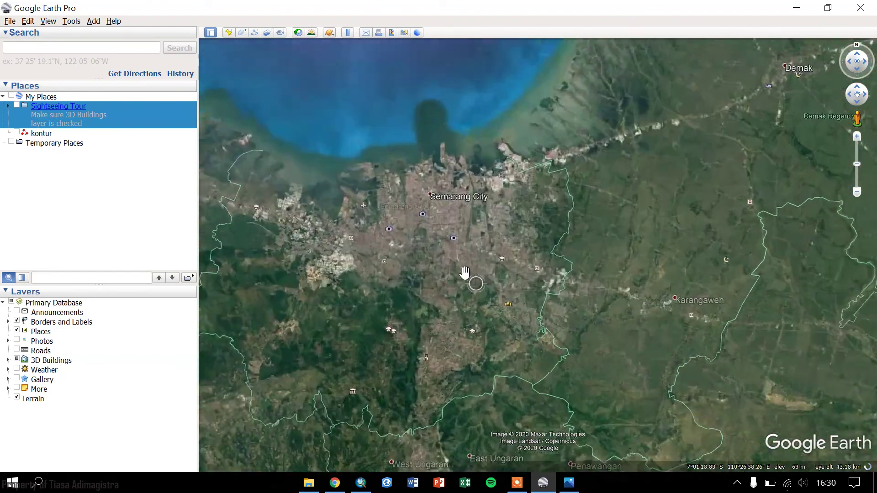
scroll(475, 270, "up", 2)
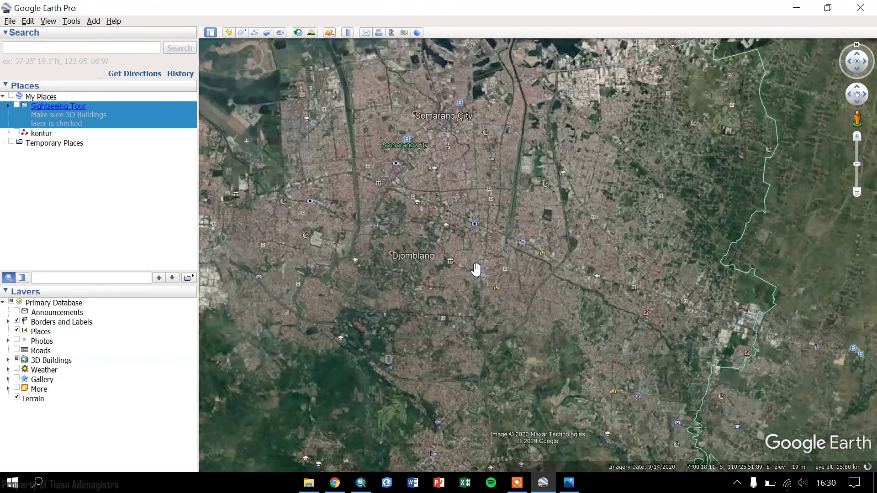
scroll(470, 233, "up", 3)
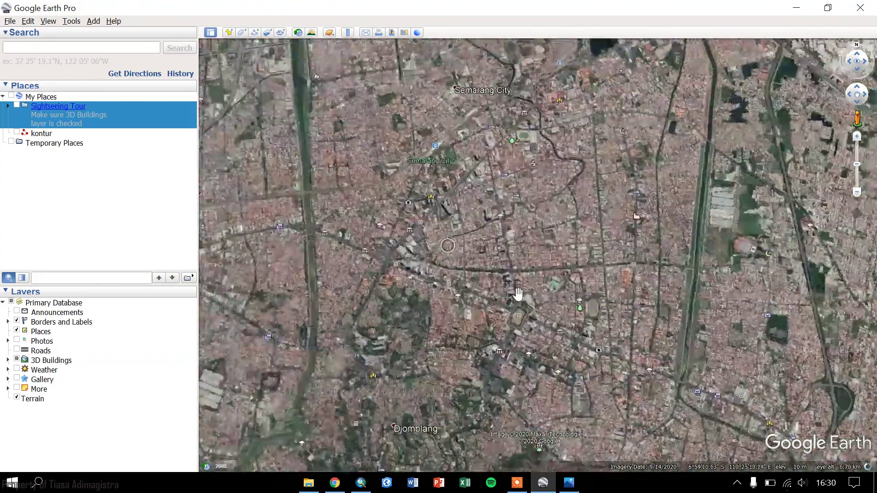
scroll(542, 333, "up", 2)
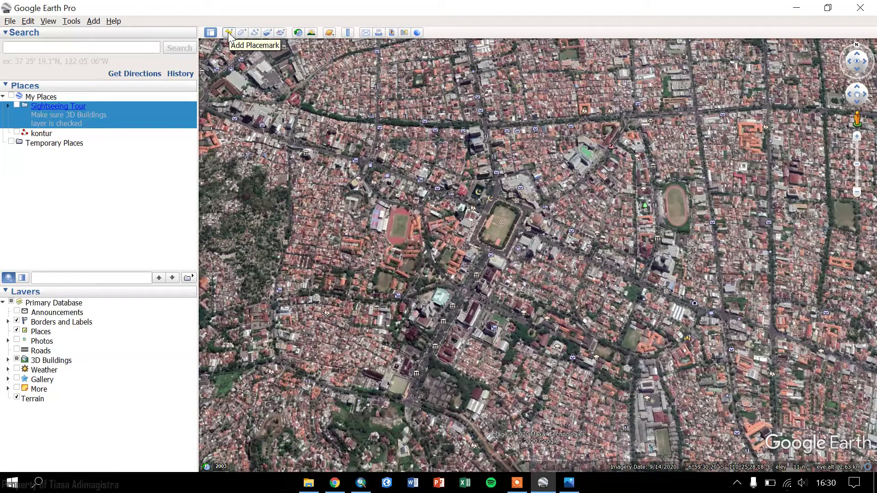
Examine the city centre's sports grounds, tennis courts, buildings and main road for recognisable control point locations
scroll(425, 241, "up", 2)
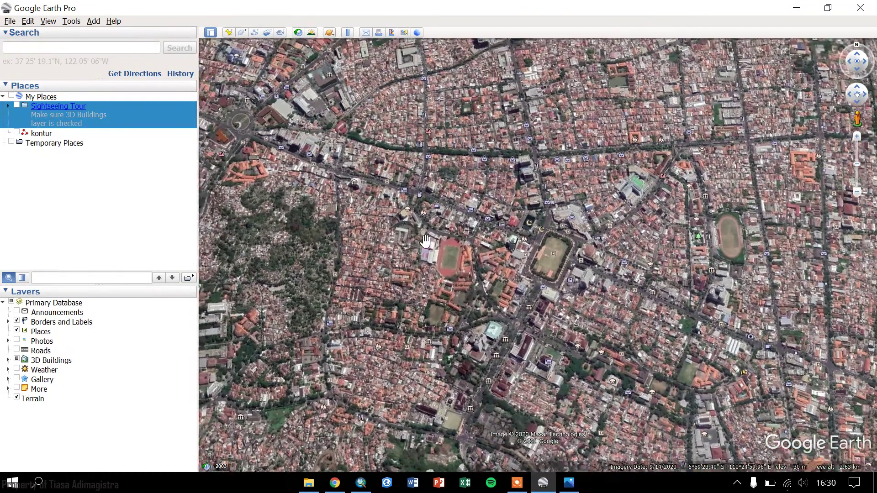
scroll(424, 240, "down", 2)
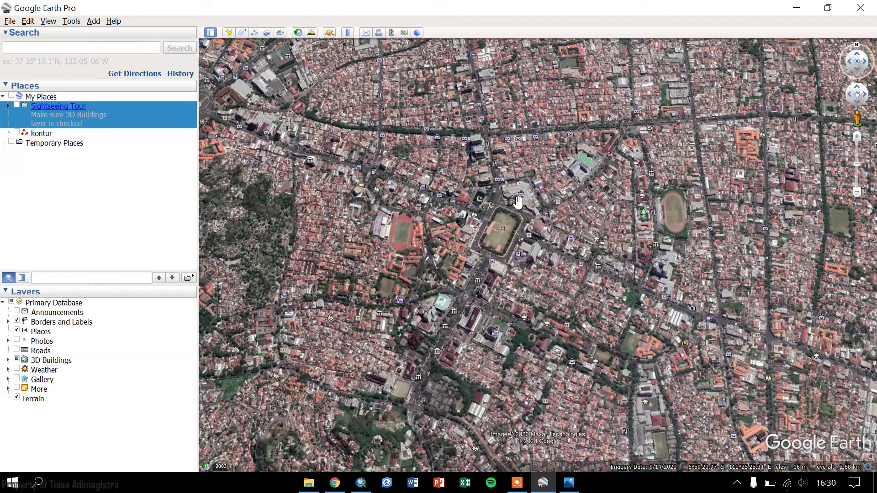
scroll(518, 201, "down", 1)
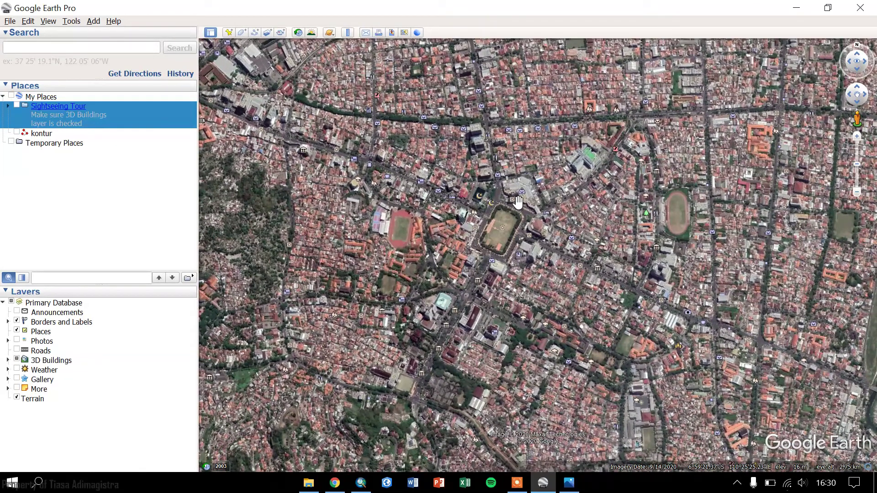
left_click_drag(518, 201, 543, 215)
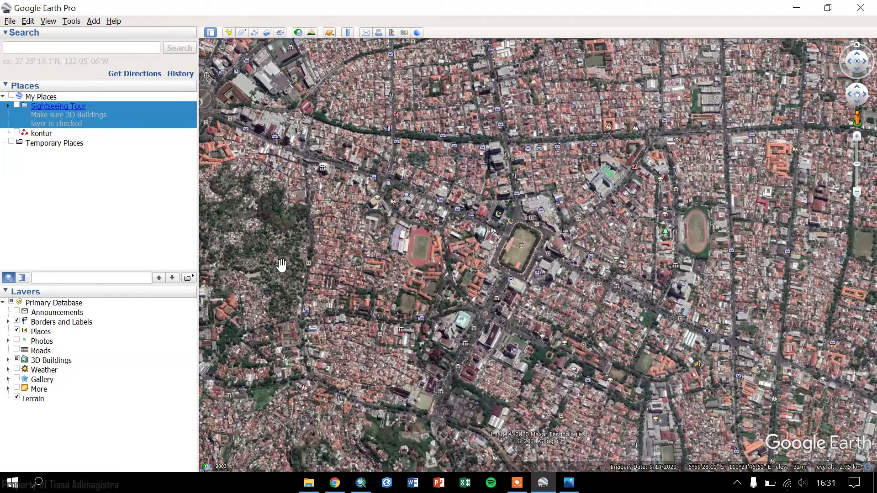
scroll(465, 191, "down", 2)
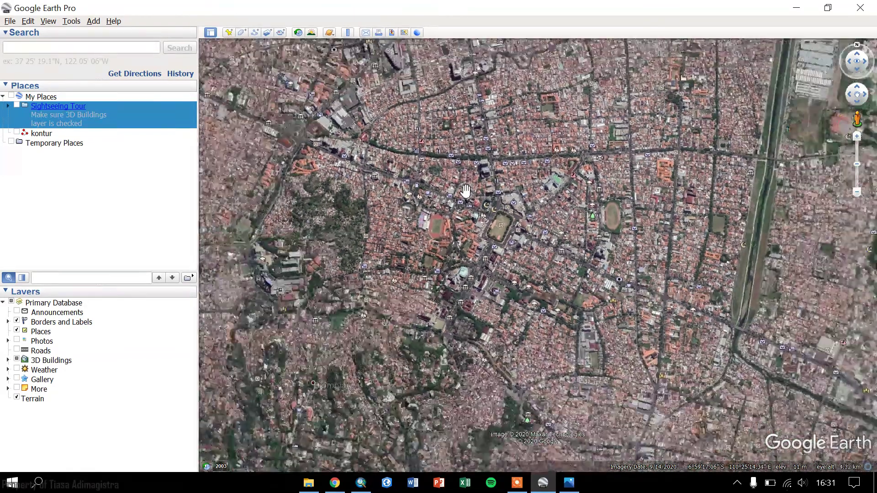
scroll(470, 213, "up", 3)
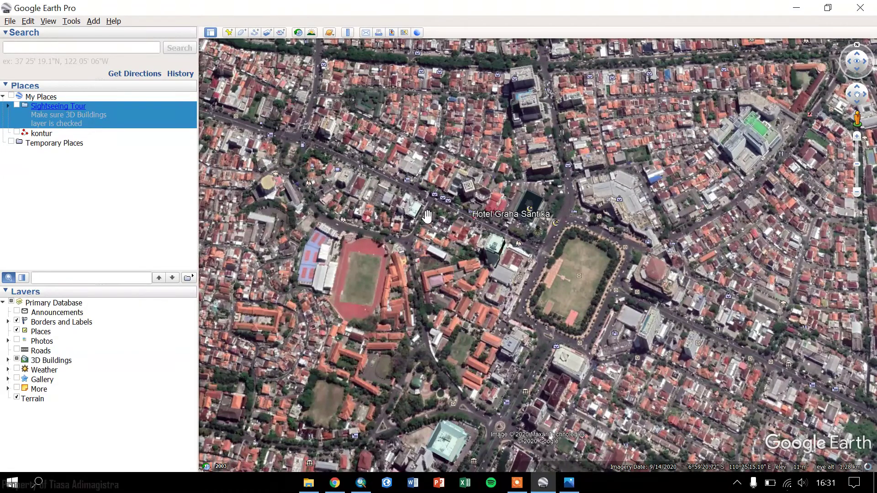
scroll(339, 216, "up", 2)
scroll(339, 216, "up", 1)
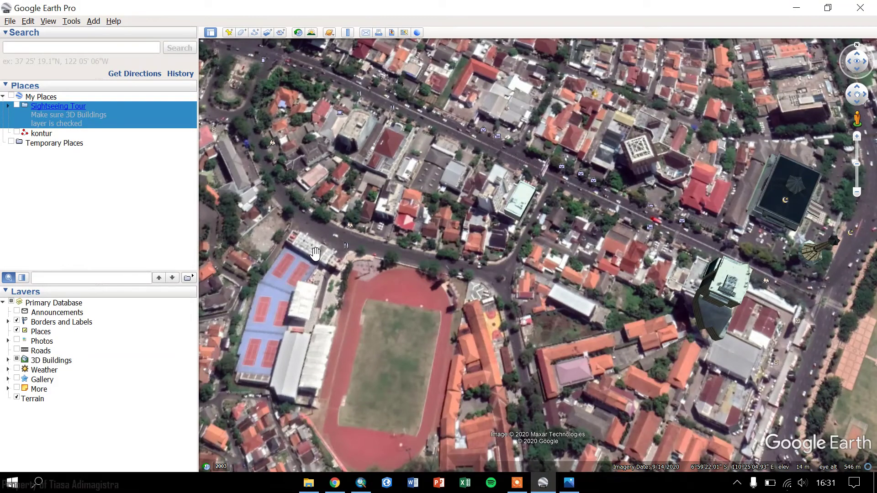
scroll(268, 294, "up", 2)
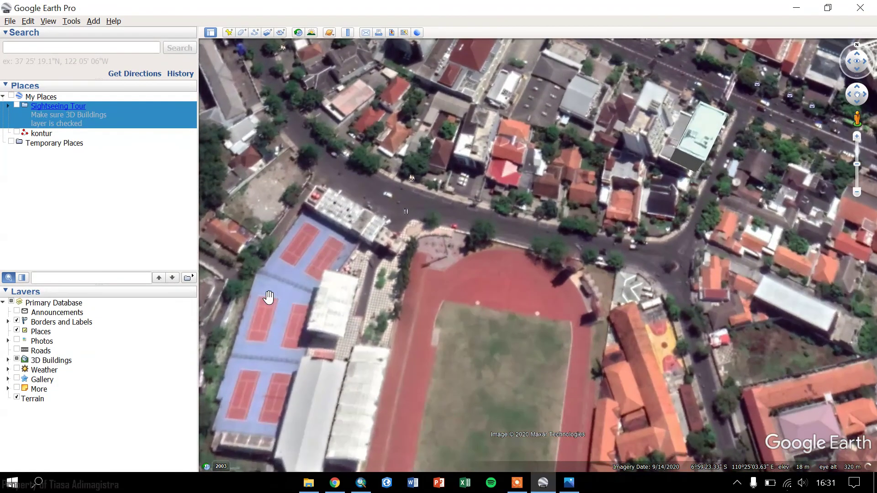
scroll(260, 280, "down", 3)
left_click_drag(283, 283, 397, 288)
left_click_drag(370, 237, 506, 253)
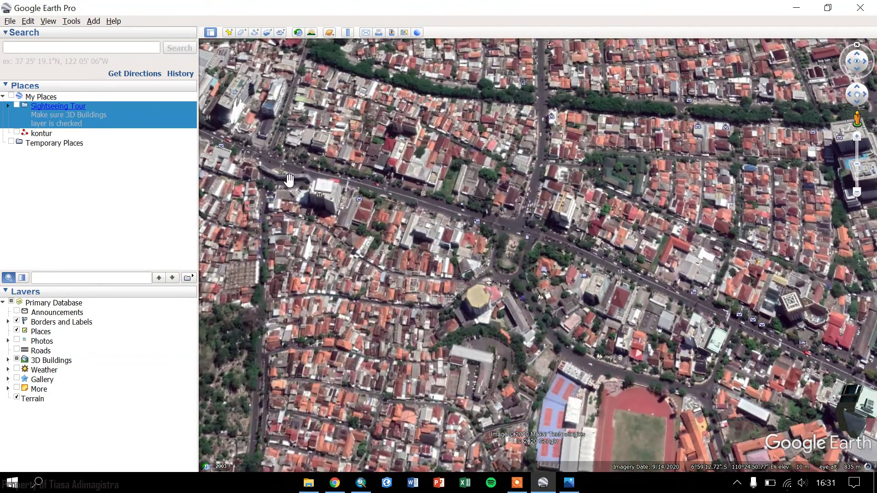
scroll(313, 185, "up", 3)
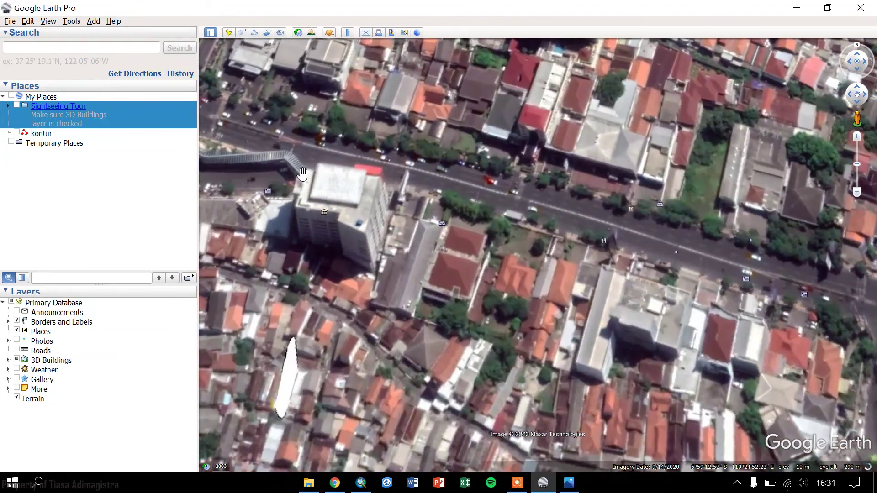
Start a new placemark to read its latitude and longitude, and cancel it
left_click(229, 33)
left_click_drag(190, 33, 170, 102)
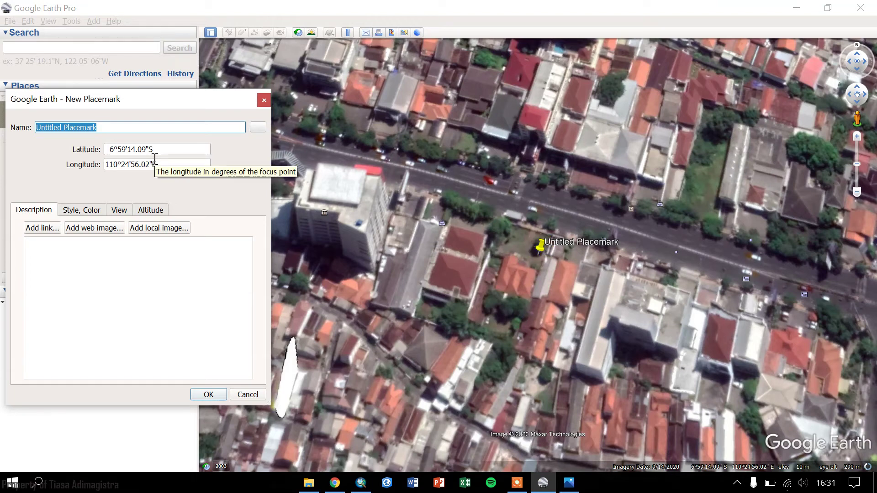
left_click(243, 396)
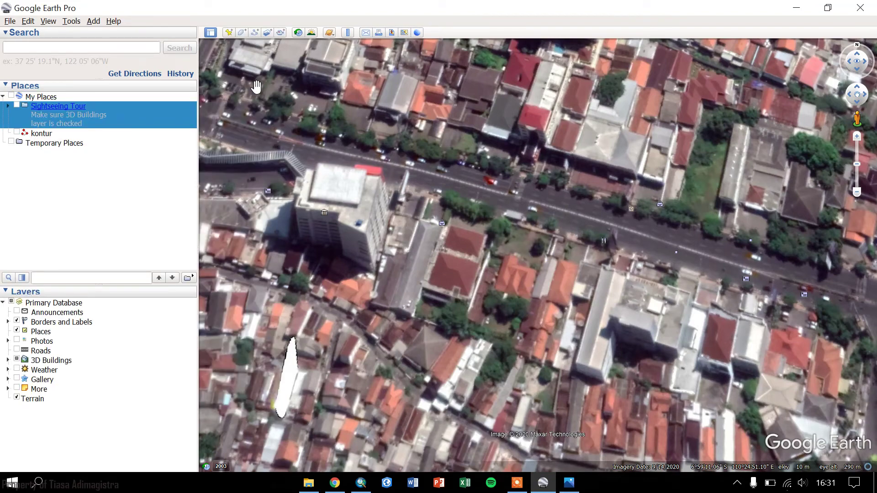
Set the Lat/Long display format to Universal Transverse Mercator in the Google Earth options
left_click(76, 21)
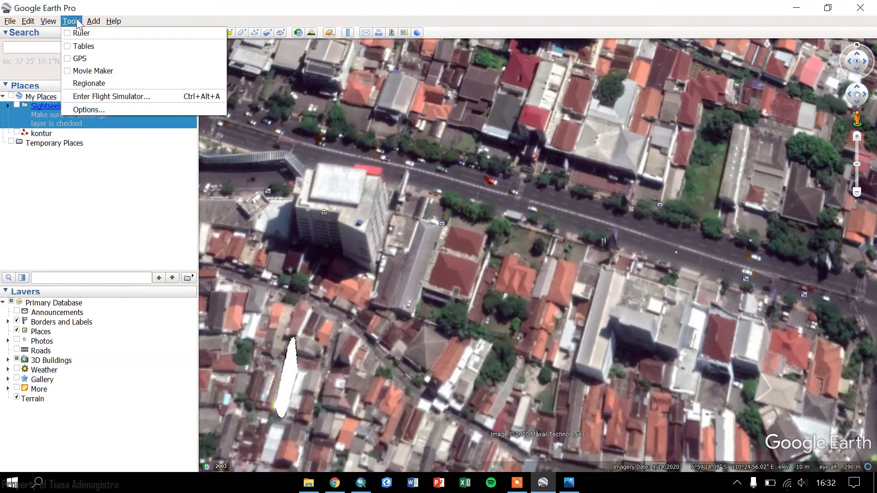
left_click(96, 113)
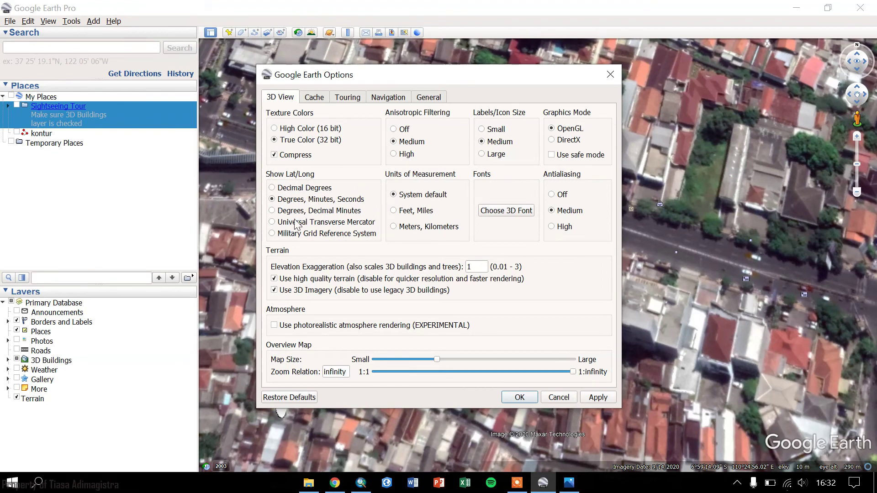
left_click(272, 222)
left_click(521, 398)
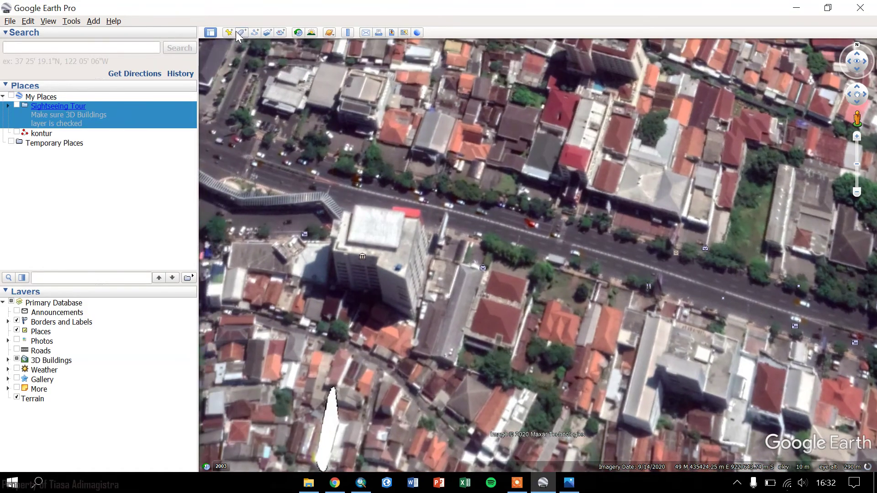
Place a new placemark named titik 1 on the main road beside the tall white building, near the end of the pedestrian bridge
left_click(234, 33)
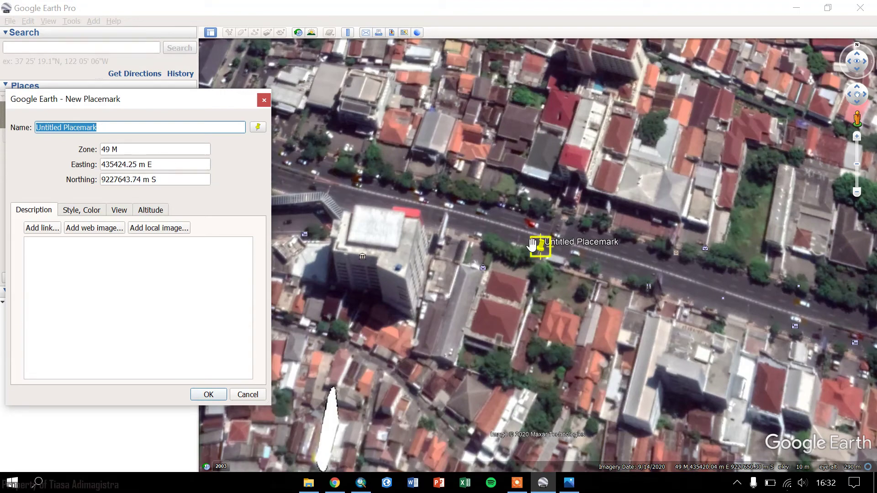
left_click_drag(549, 250, 395, 225)
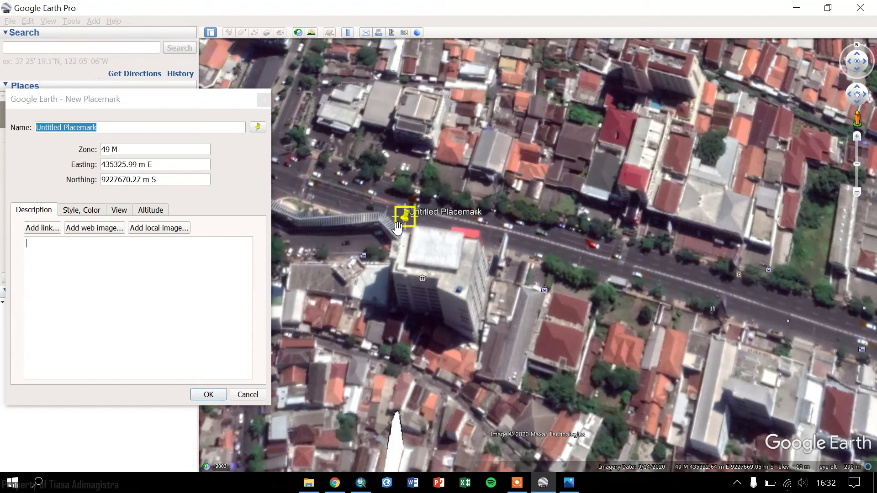
left_click_drag(404, 231, 414, 232)
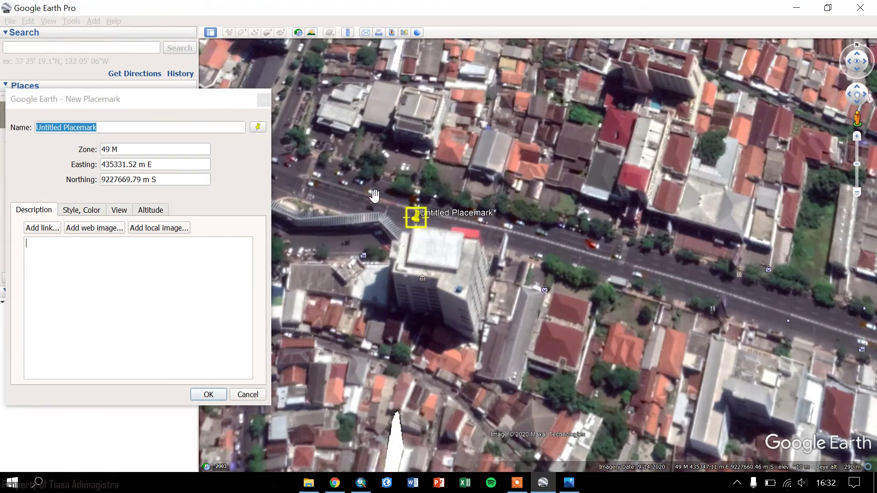
left_click(259, 127)
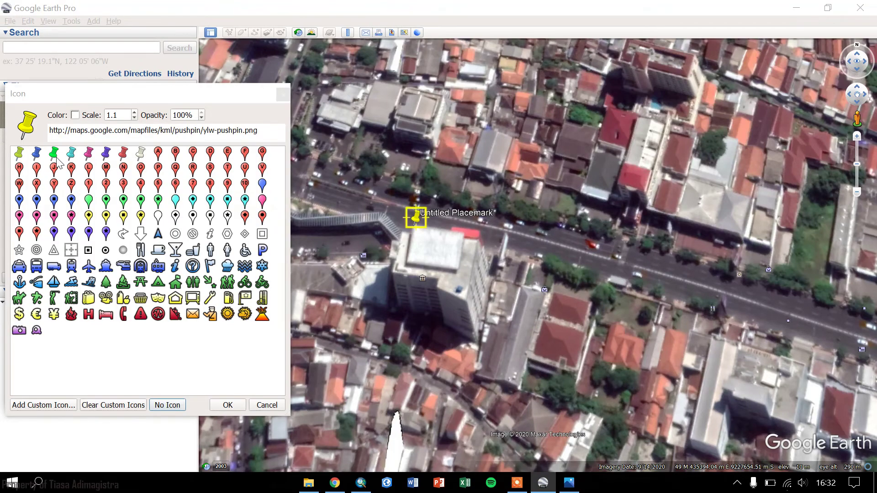
left_click(282, 94)
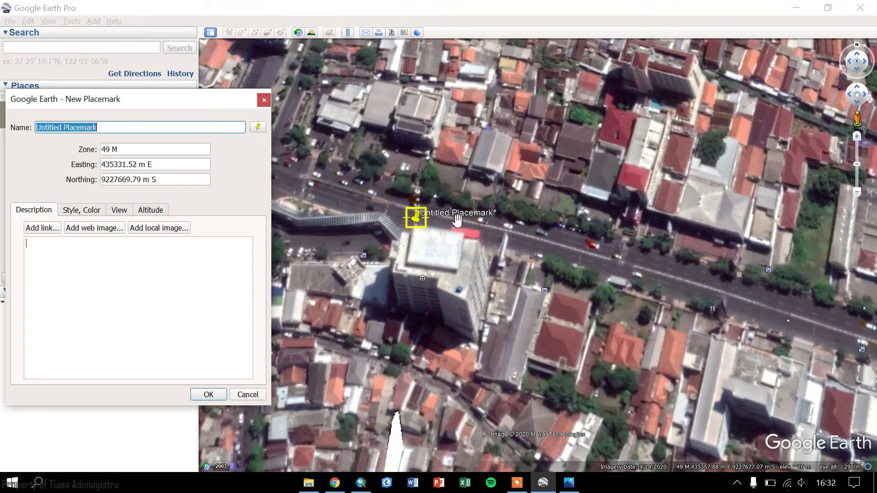
left_click_drag(197, 102, 223, 113)
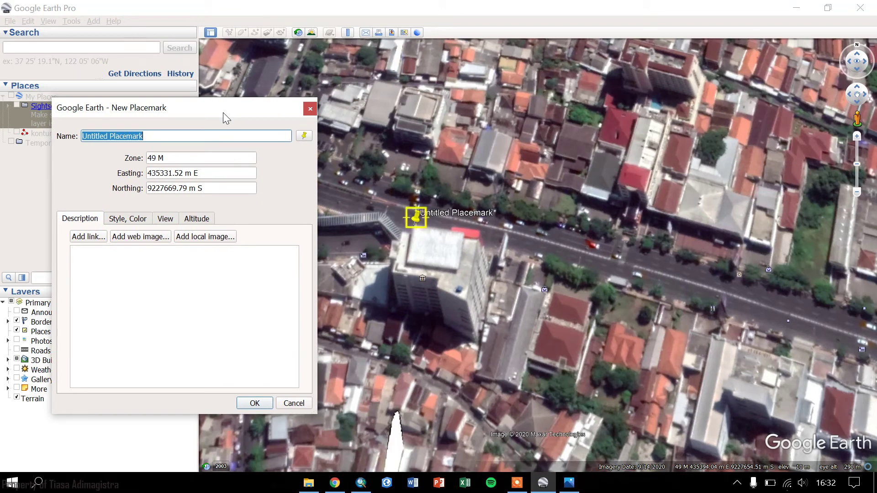
left_click_drag(160, 136, 80, 138)
type("titik 1")
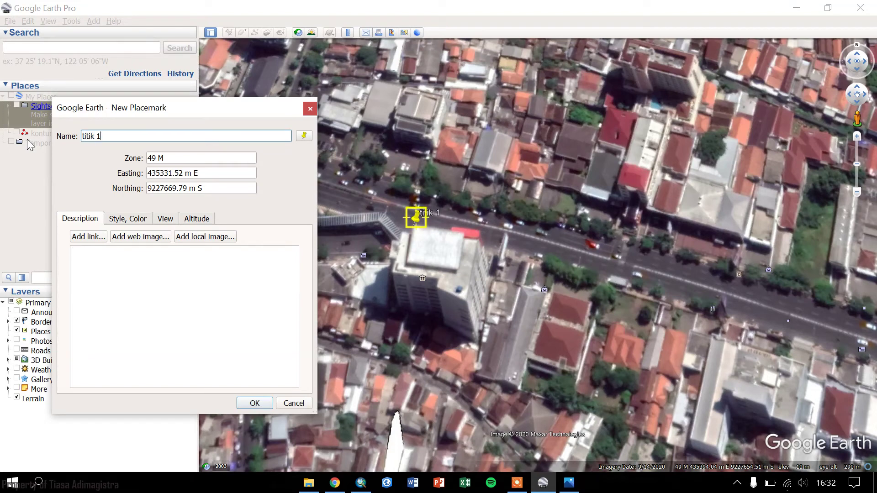
key("Tab")
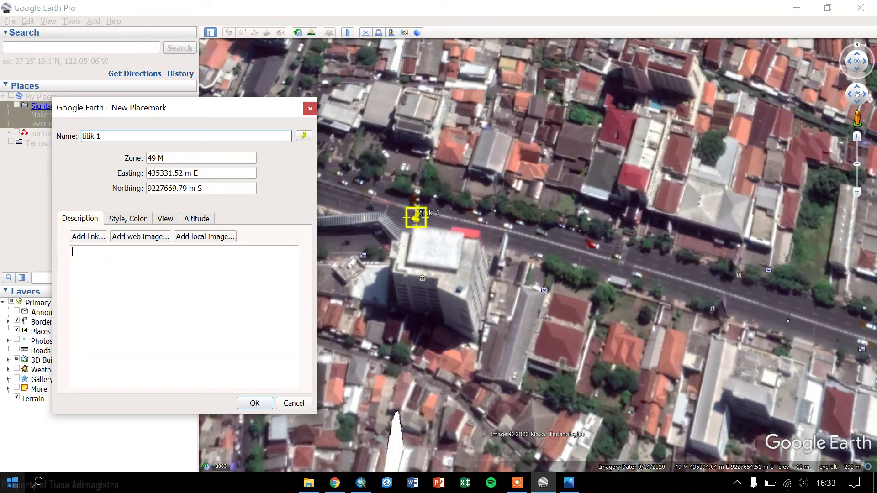
Open a blank Notepad document and fit its window beside the placemark dialog
left_click(12, 482)
type("not")
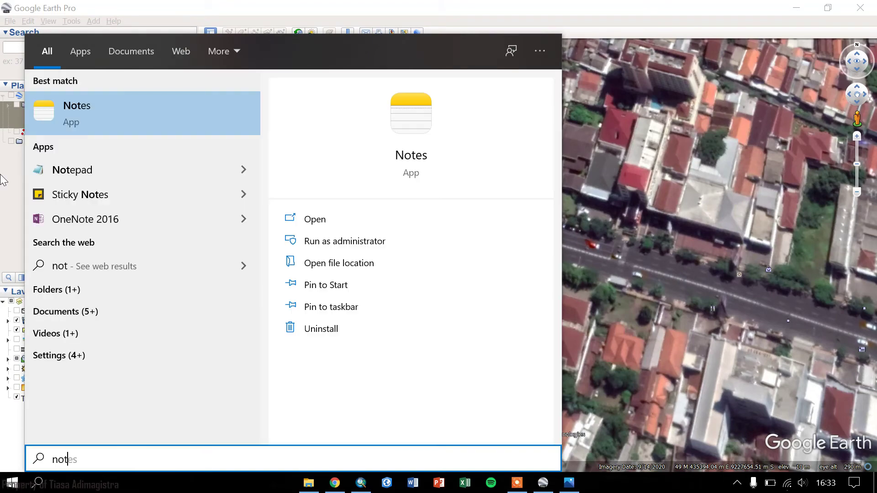
left_click(103, 171)
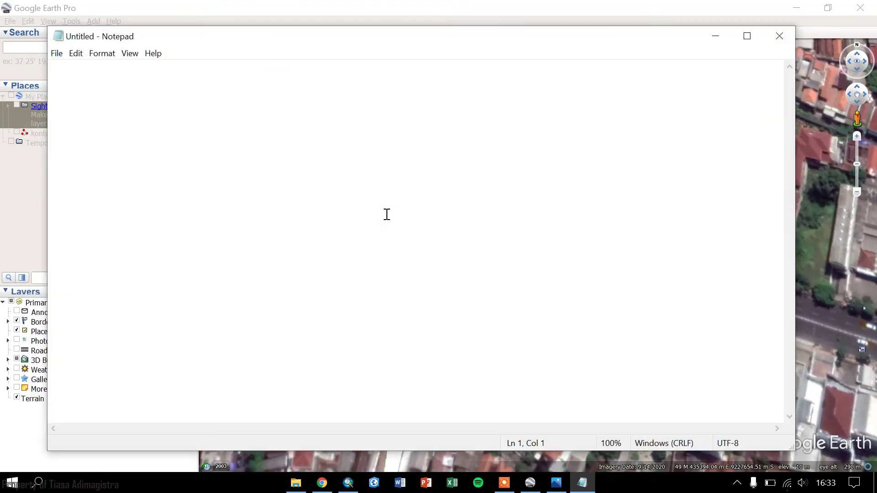
left_click_drag(43, 284, 428, 292)
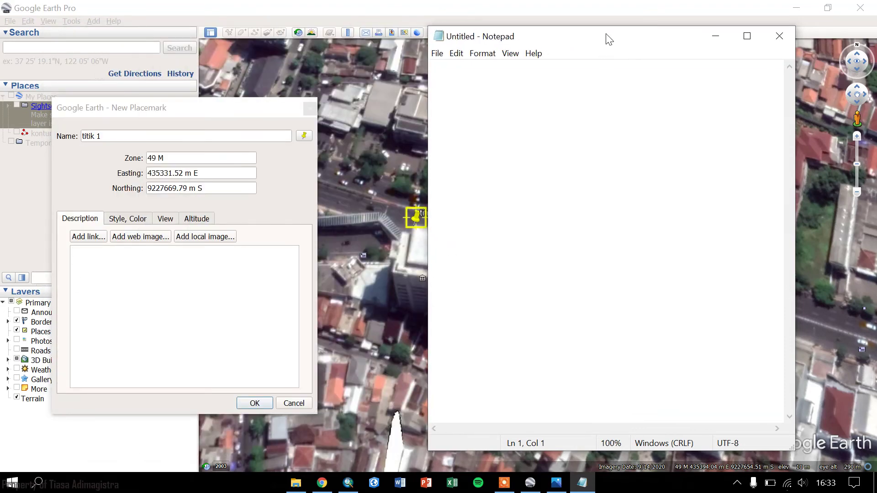
left_click_drag(608, 39, 605, 53)
Record titik 1 in the note with easting 435331.52 and northing 9227669.79, and save the placemark in Google Earth Pro
type("titik")
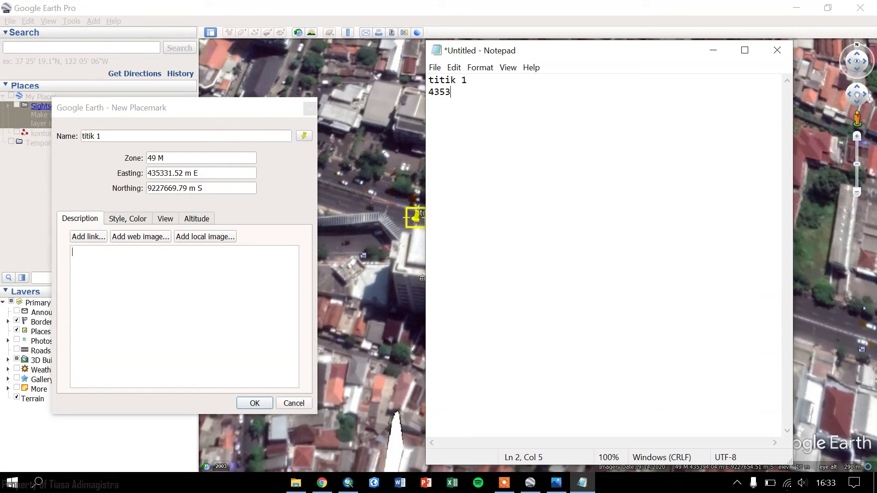
type("1.52")
key("Return")
type("9227")
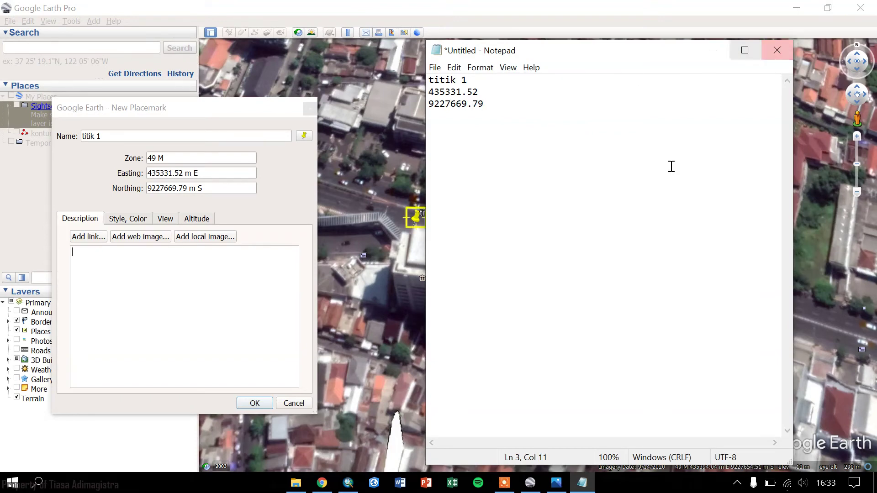
left_click(713, 50)
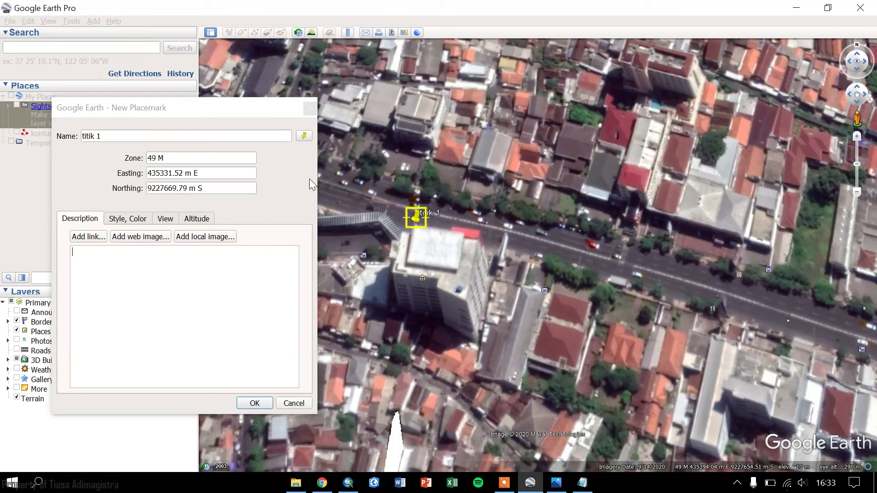
left_click(296, 314)
left_click(254, 404)
Place a new placemark named titik 2 beside the tower with the white-framed roof, on the edge of its adjoining wing
scroll(397, 219, "down", 5)
scroll(639, 298, "down", 3)
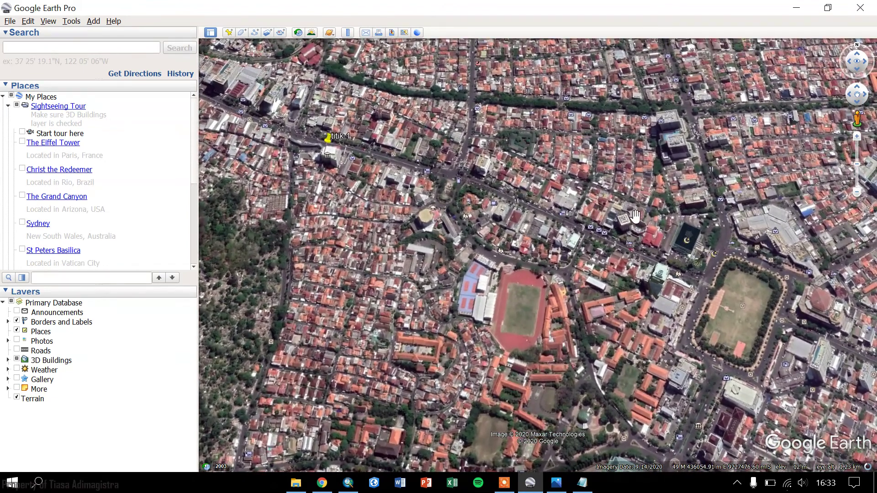
scroll(632, 215, "up", 5)
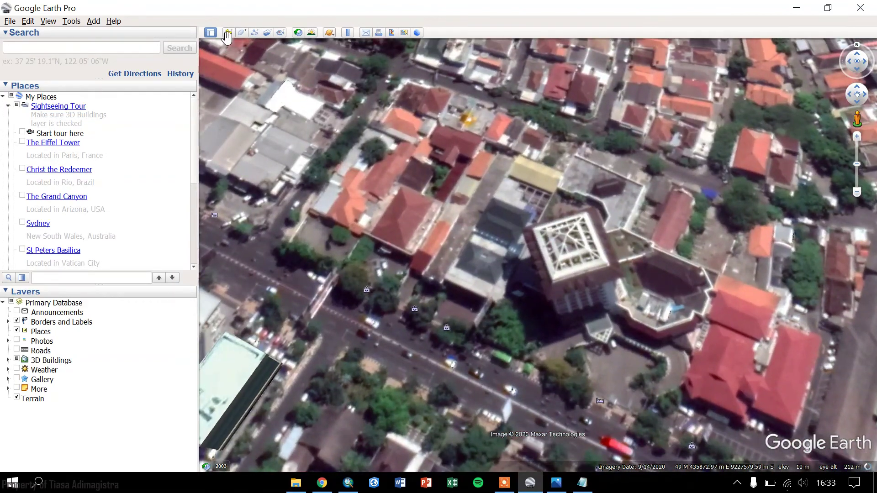
left_click(228, 33)
left_click_drag(538, 254, 629, 287)
left_click_drag(110, 136, 60, 144)
key("ctrl+a")
type("titik 2")
Copy the placemark's easting, 436043.43, into the Notepad document under a titik 2 heading
left_click_drag(184, 173, 142, 175)
right_click(151, 173)
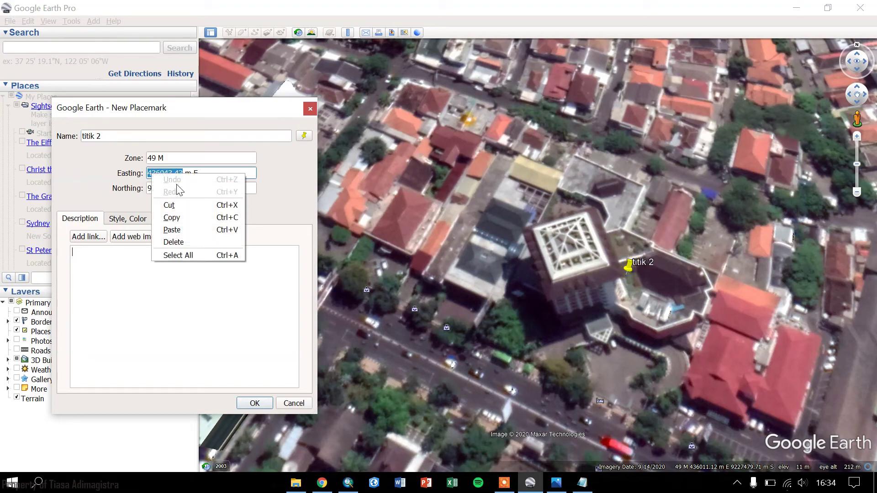
left_click(184, 218)
left_click(582, 483)
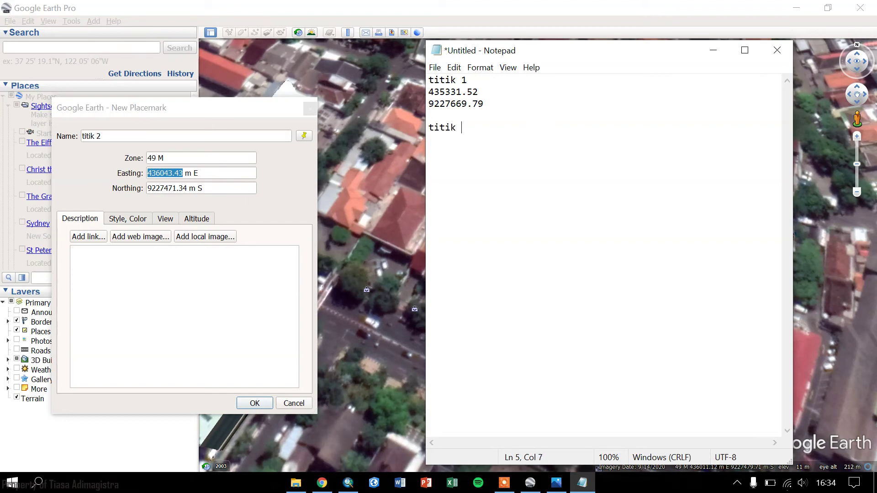
key("ctrl+v")
Copy the titik 2 northing, 9227471.34, into the note below its easting, and save the placemark
left_click(180, 189)
left_click_drag(182, 188, 157, 189)
right_click(156, 190)
left_click(191, 234)
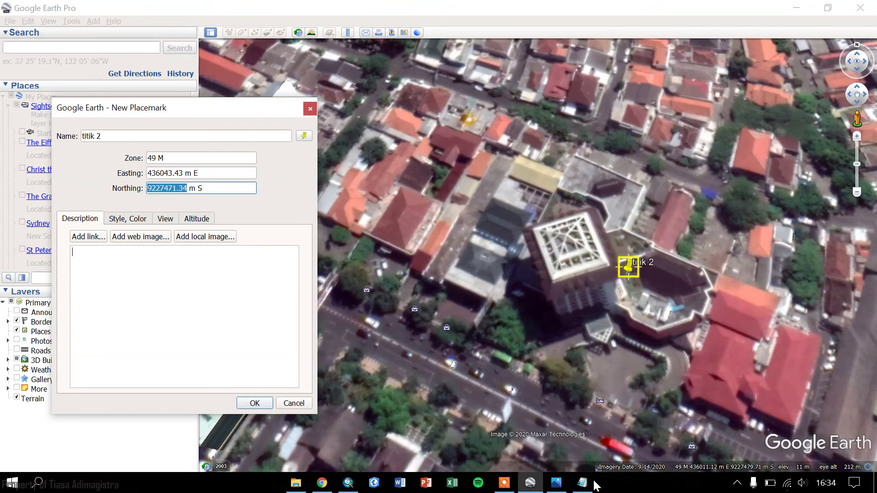
left_click(583, 483)
left_click(507, 130)
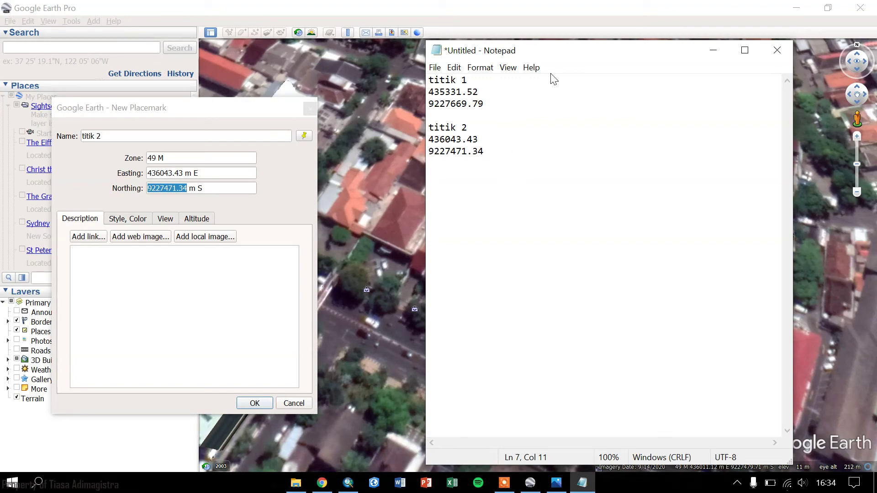
left_click(713, 50)
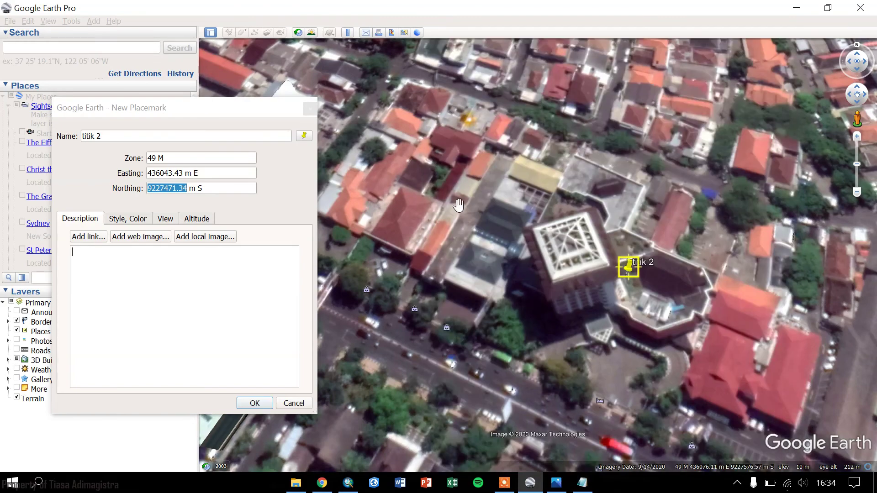
left_click(261, 403)
Examine how titik 1 and titik 2 are spread across the city centre and look for further control point locations
scroll(511, 309, "down", 5)
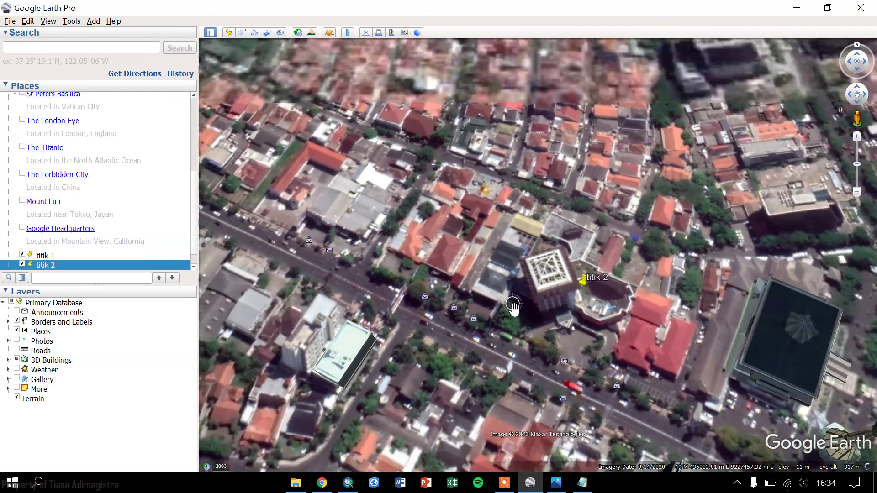
scroll(515, 312, "down", 5)
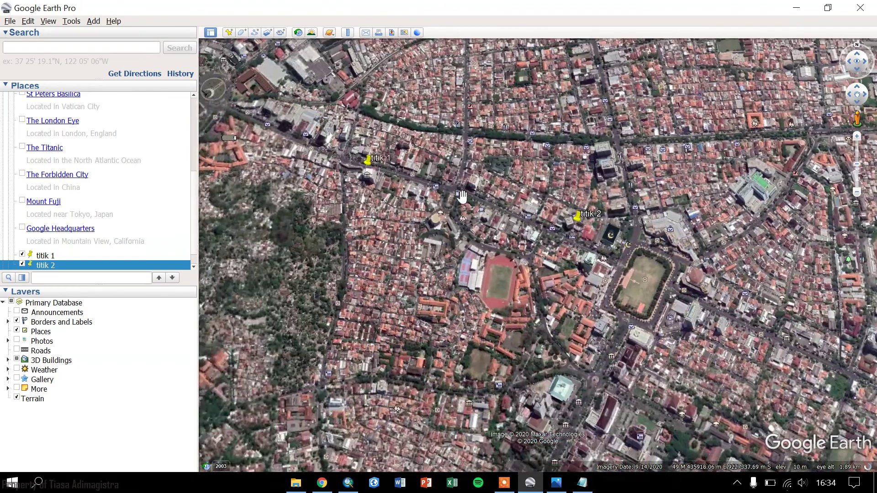
scroll(451, 267, "up", 3)
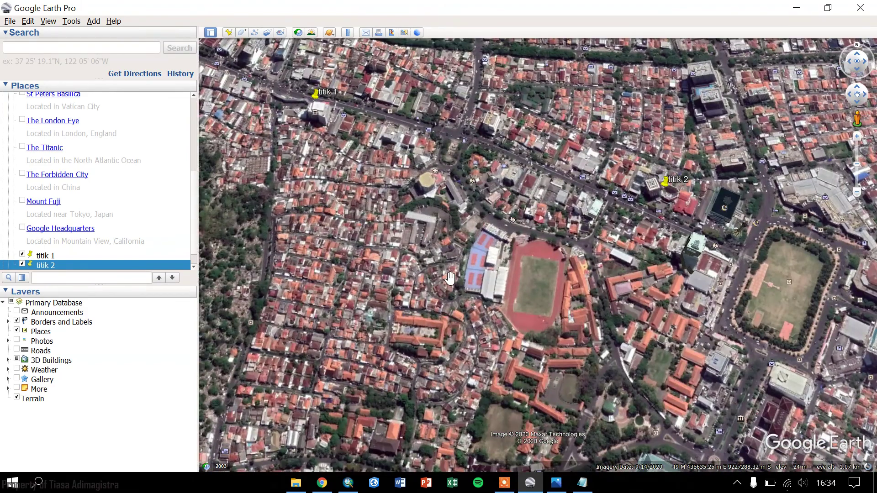
scroll(449, 277, "down", 4)
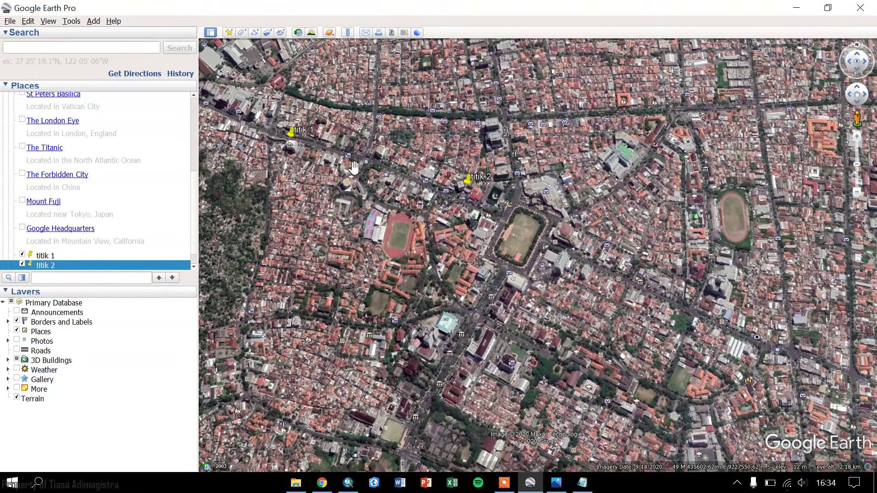
scroll(354, 167, "down", 3)
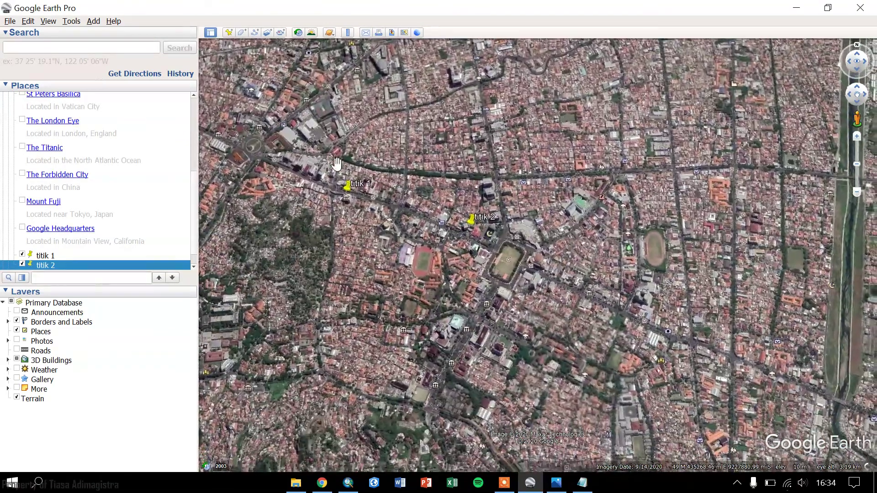
scroll(337, 163, "up", 3)
left_click_drag(337, 163, 289, 101)
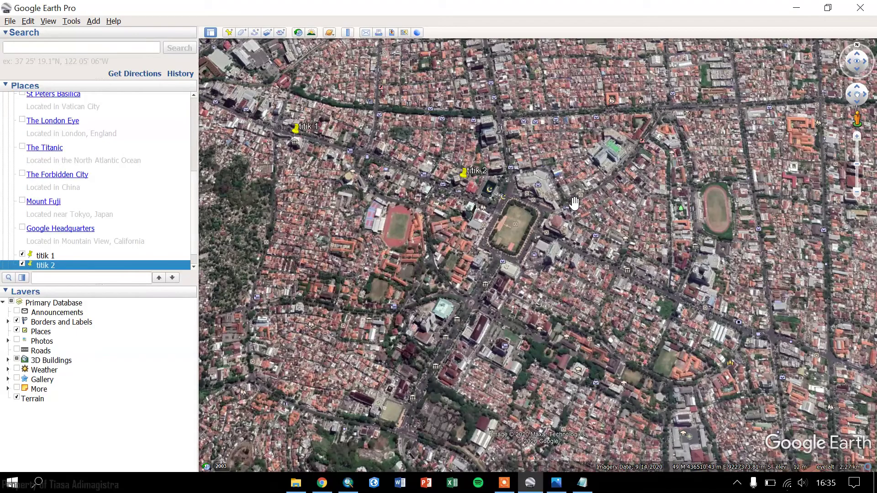
left_click_drag(459, 201, 530, 209)
scroll(530, 209, "up", 3)
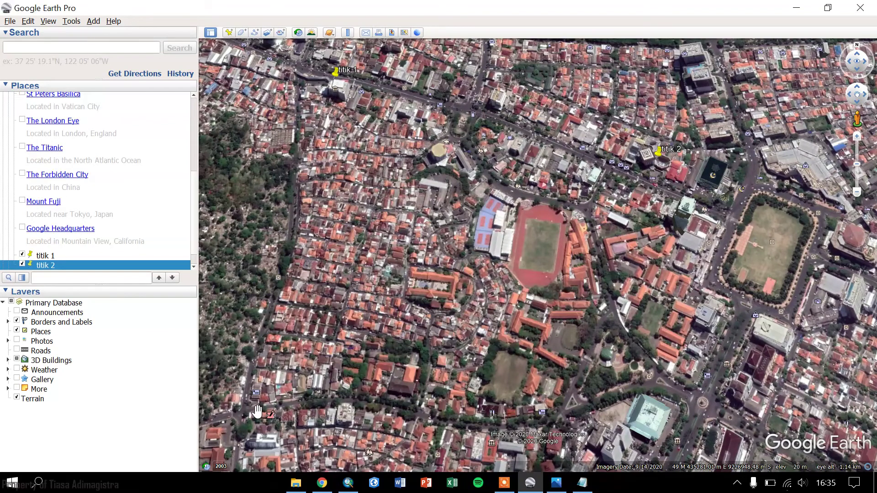
Place a new placemark named titik 3 at the southern corner of the pale green-roofed building near the roundabout
left_click_drag(513, 361, 427, 188)
scroll(524, 214, "down", 3)
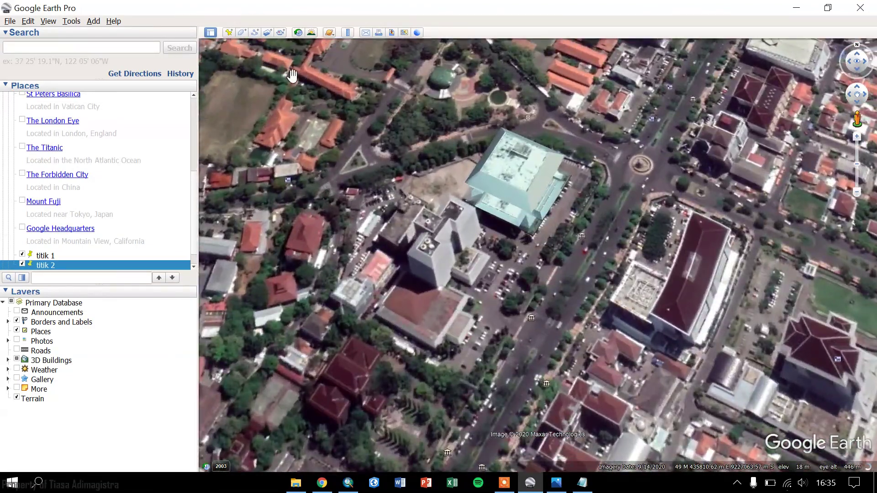
left_click(228, 32)
left_click_drag(541, 252, 520, 234)
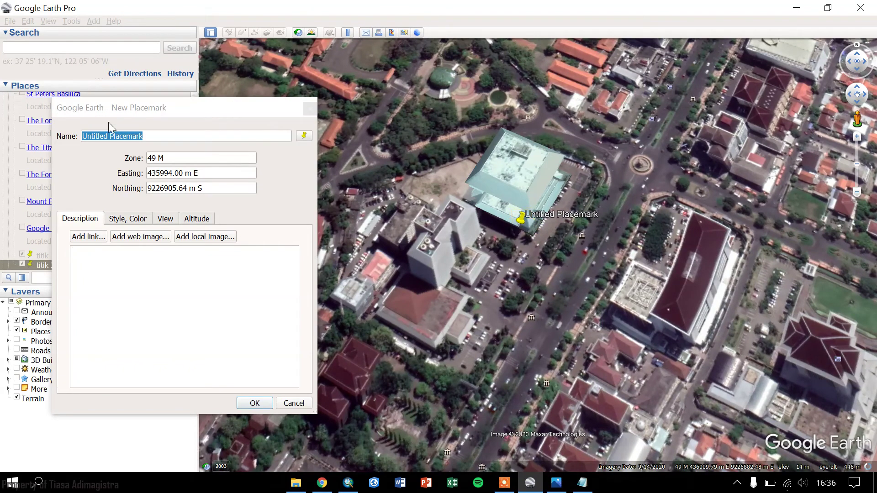
type("ti")
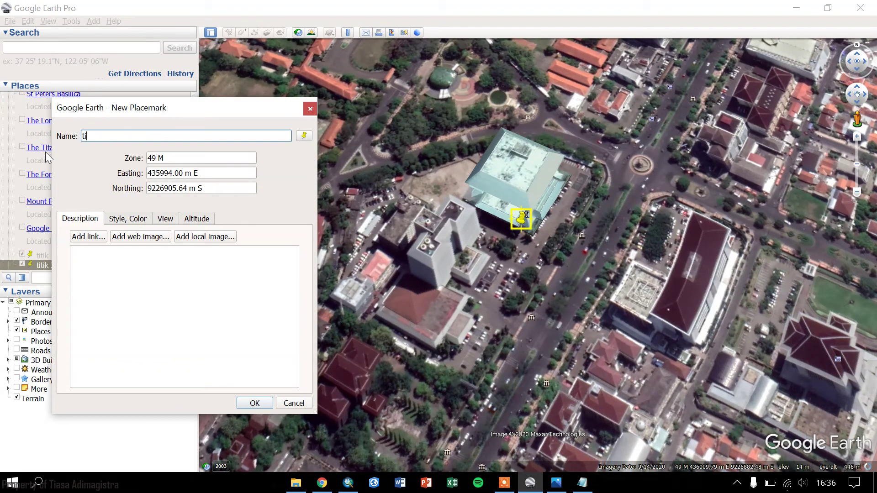
type("tij 3")
key("BackSpace")
key("BackSpace")
key("BackSpace")
type("k")
Copy the placemark's easting, 435994.00, into the Notepad document under a titik 3 heading
double_click(182, 173)
right_click(156, 173)
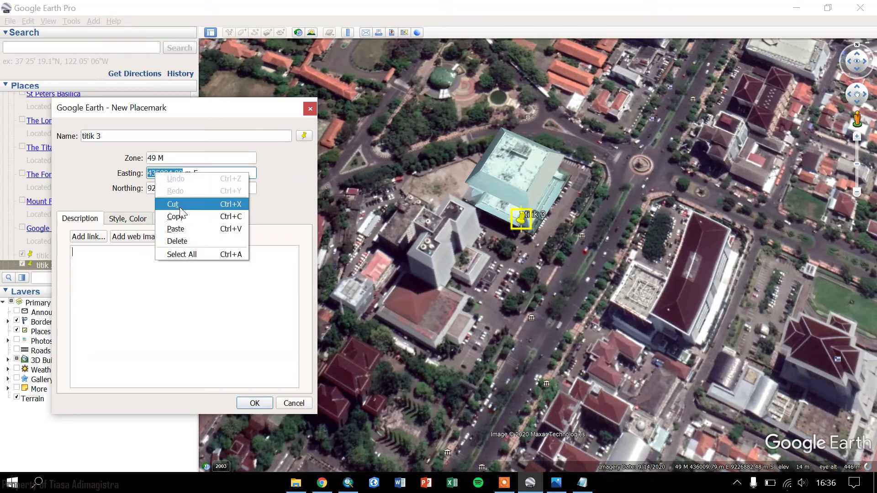
left_click(175, 216)
left_click(582, 483)
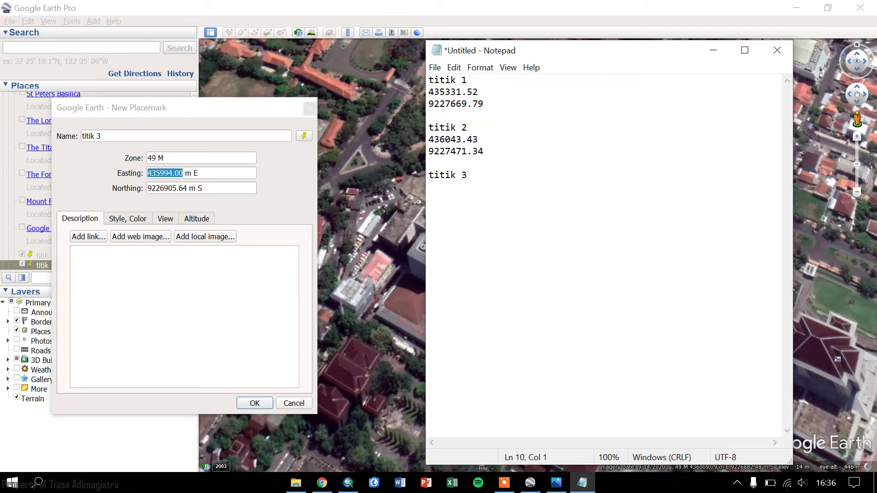
key("ctrl+v")
Copy the titik 3 northing, 9226905.64, into the note and add a titik 4 heading below it
left_click(187, 188)
double_click(186, 189)
right_click(159, 188)
left_click(176, 230)
left_click(582, 481)
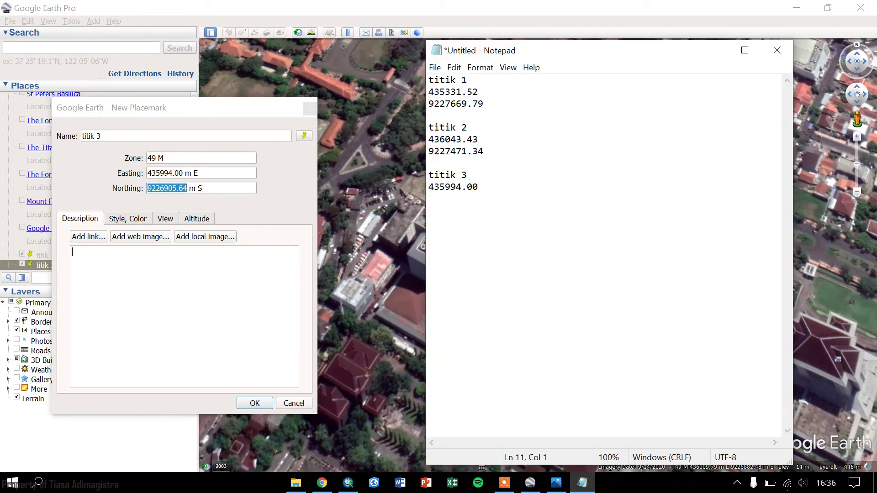
key("ctrl+v")
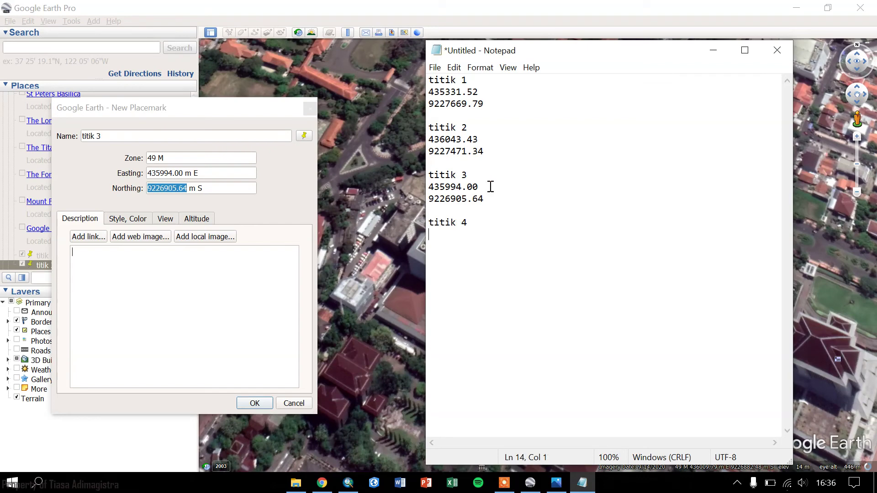
Confirm the titik 3 placemark and place a new one named titik 4 at the southwest corner of the building beside the western road junction
left_click(154, 316)
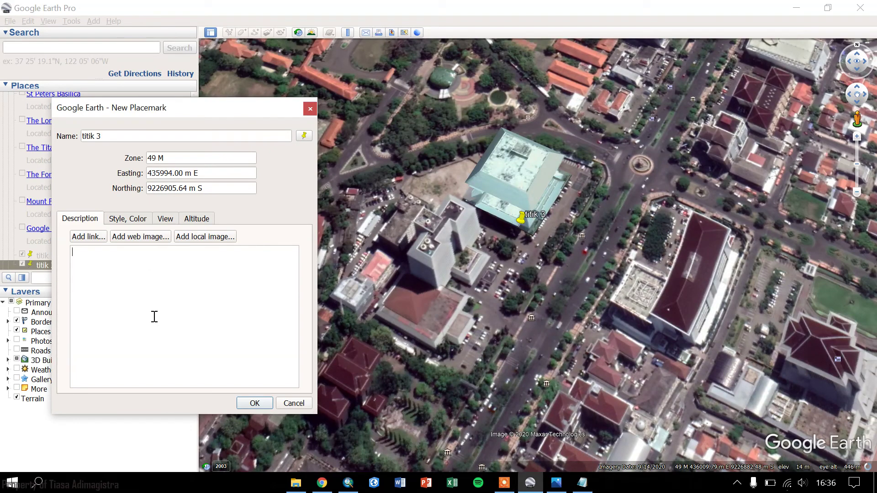
left_click(247, 404)
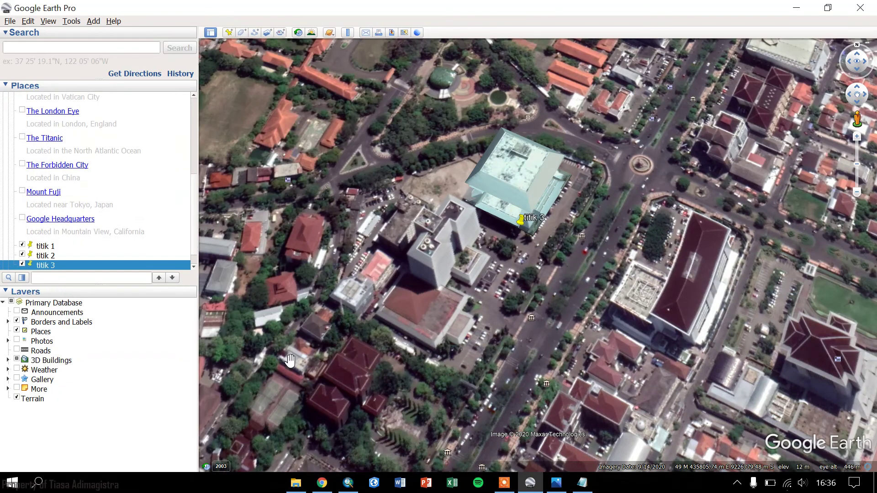
scroll(380, 309, "down", 3)
scroll(380, 309, "down", 5)
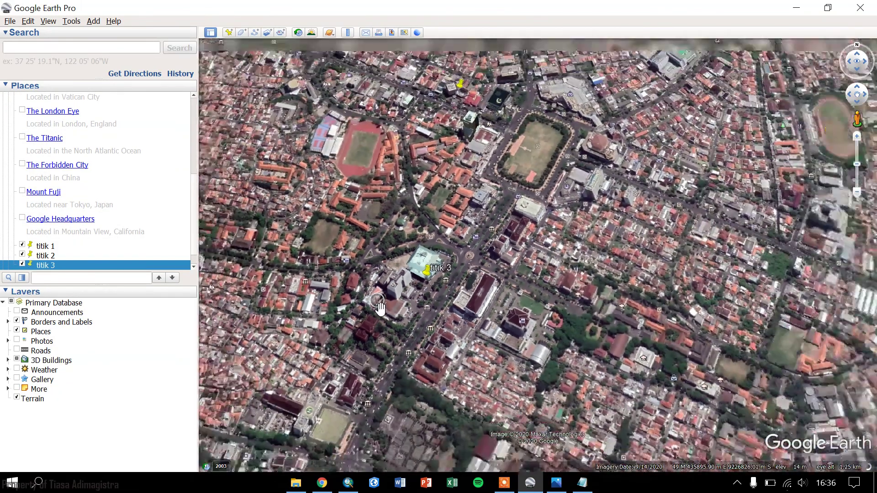
scroll(327, 287, "up", 5)
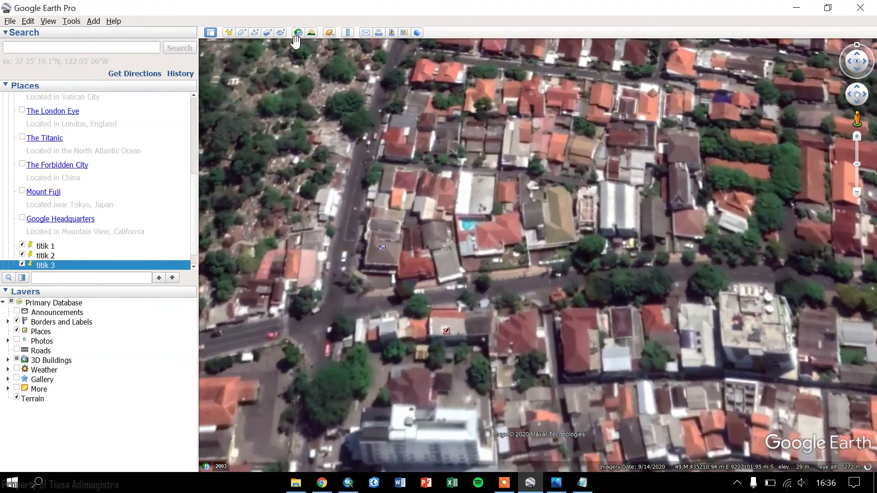
left_click(229, 33)
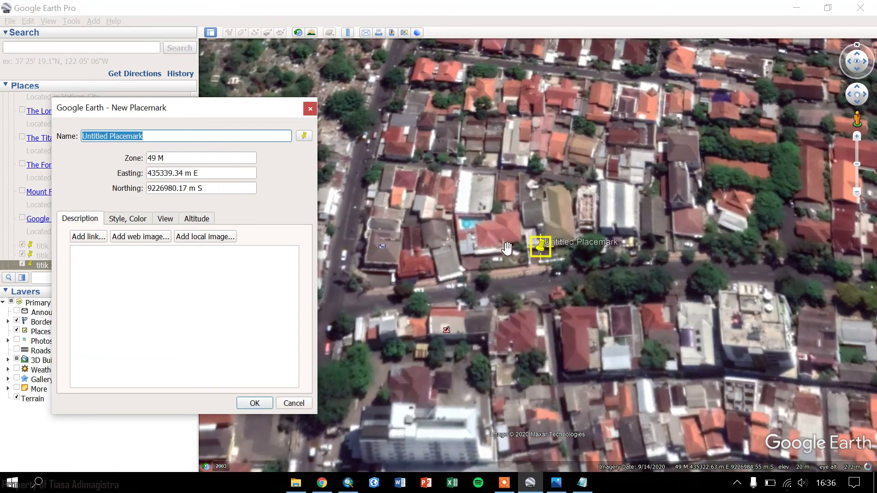
left_click_drag(540, 256, 367, 271)
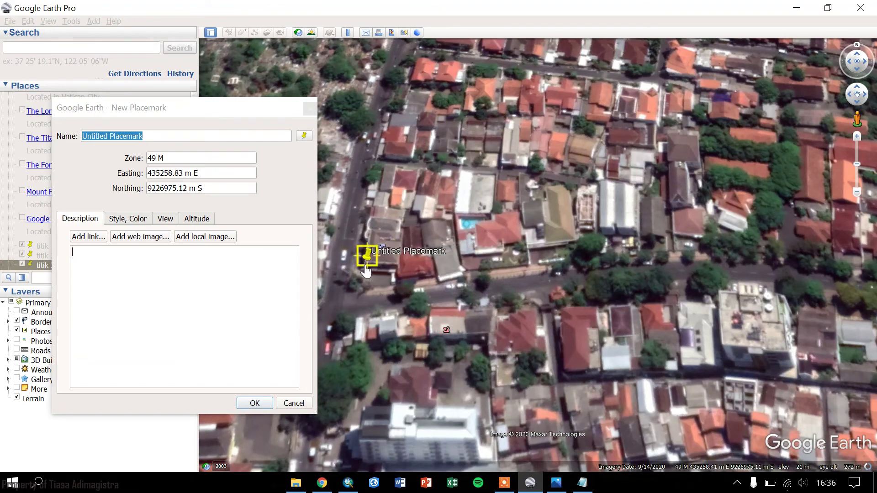
left_click_drag(117, 136, 103, 137)
double_click(103, 137)
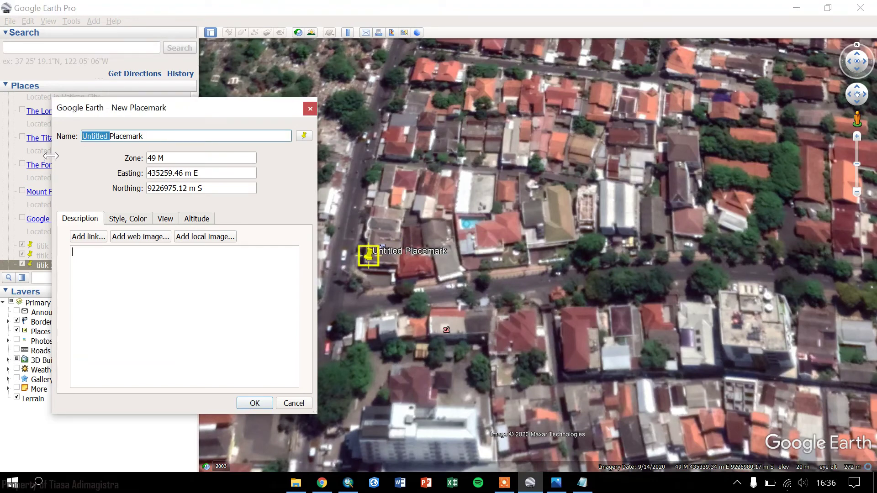
key("ctrl+a")
type("ti")
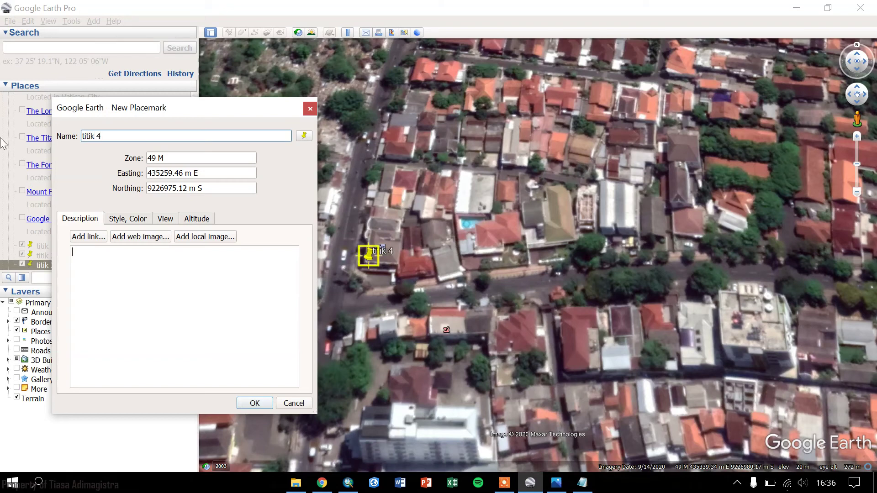
Copy the titik 4 placemark's easting, 435259.46, into the Notepad document under the titik 4 heading
left_click(179, 172)
double_click(178, 173)
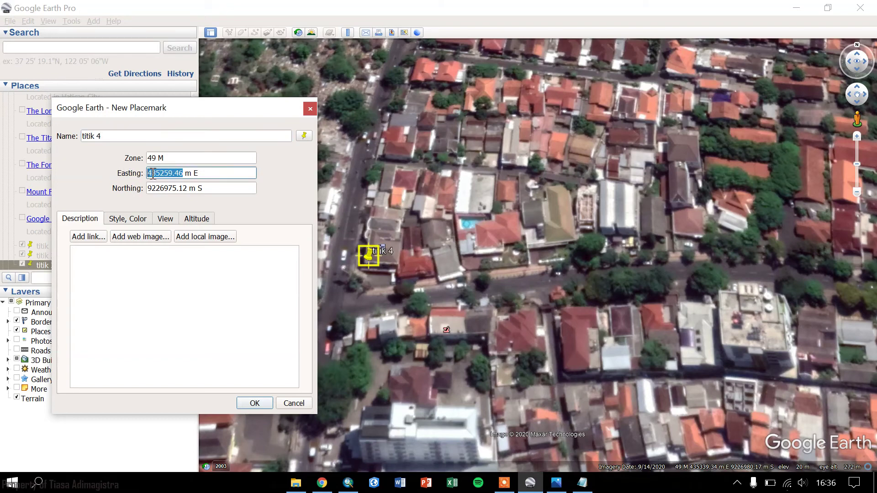
right_click(153, 173)
left_click(173, 217)
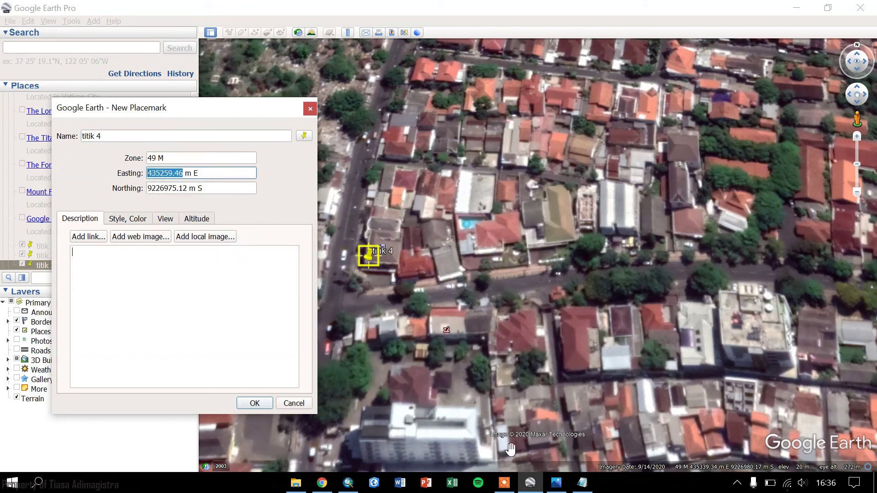
left_click(582, 482)
right_click(447, 238)
left_click(474, 292)
Copy the titik 4 northing, 9226975.12, into the note below its easting
left_click(187, 188)
double_click(150, 188)
right_click(162, 189)
left_click(201, 233)
left_click(582, 483)
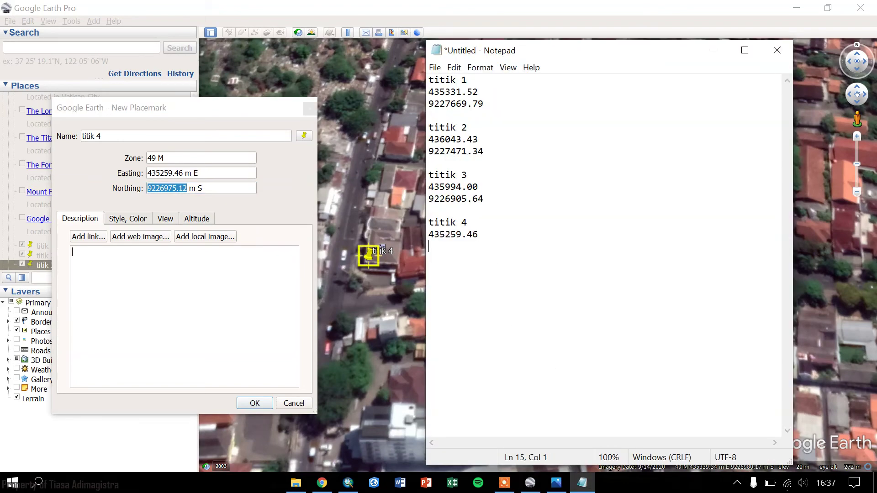
key("ctrl+v")
left_click(280, 367)
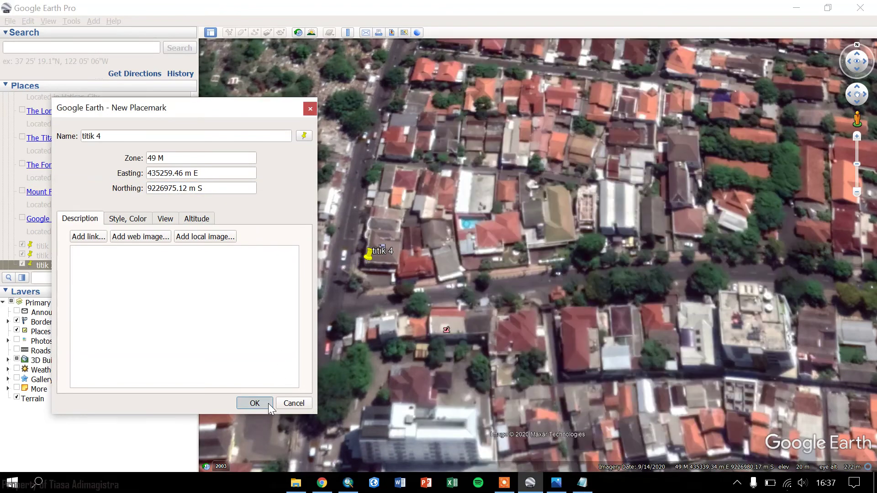
Confirm the titik 4 placemark and frame all four titik placemarks together in the map view
left_click(254, 403)
scroll(478, 280, "down", 2)
scroll(477, 276, "down", 3)
scroll(512, 181, "down", 5)
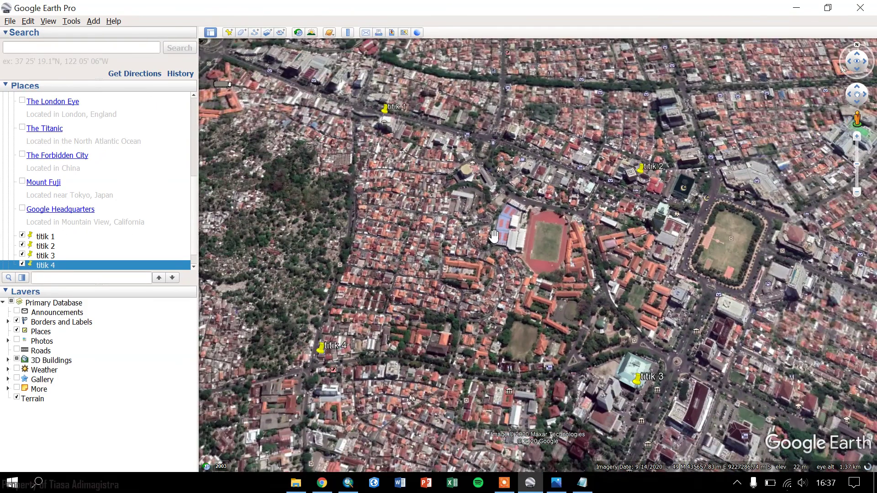
left_click_drag(494, 235, 522, 239)
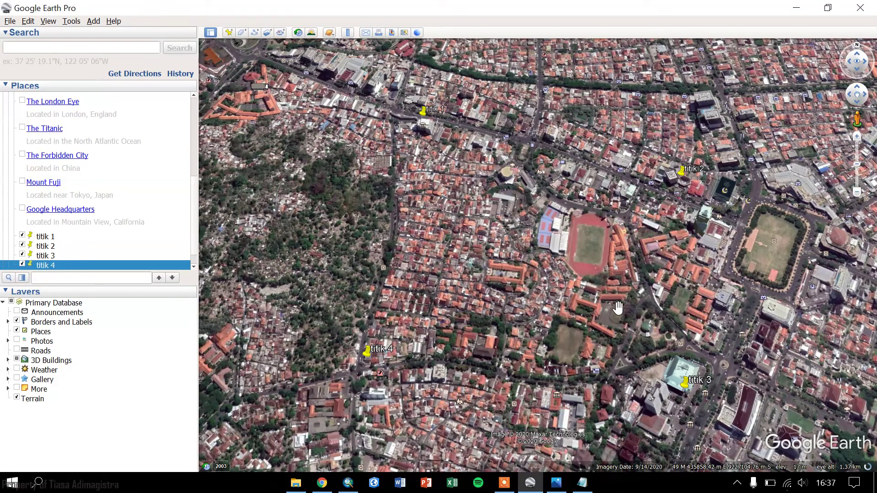
scroll(605, 180, "up", 1)
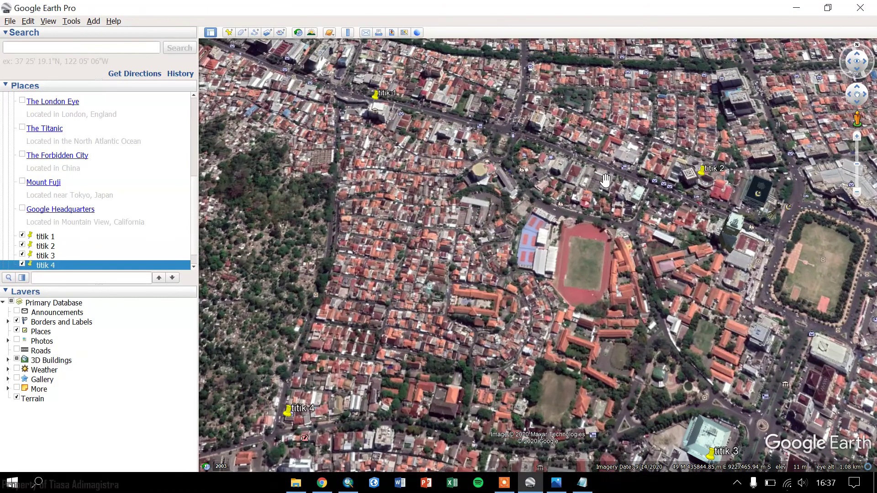
scroll(621, 210, "up", 1)
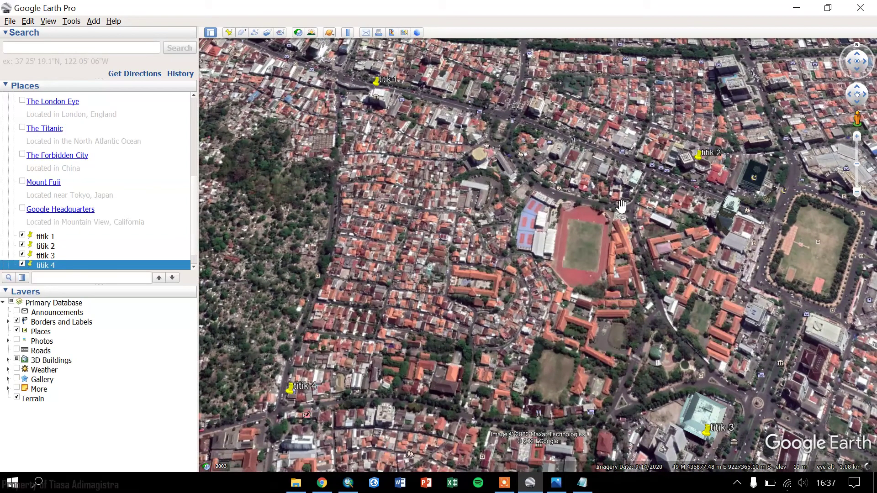
scroll(621, 206, "down", 1)
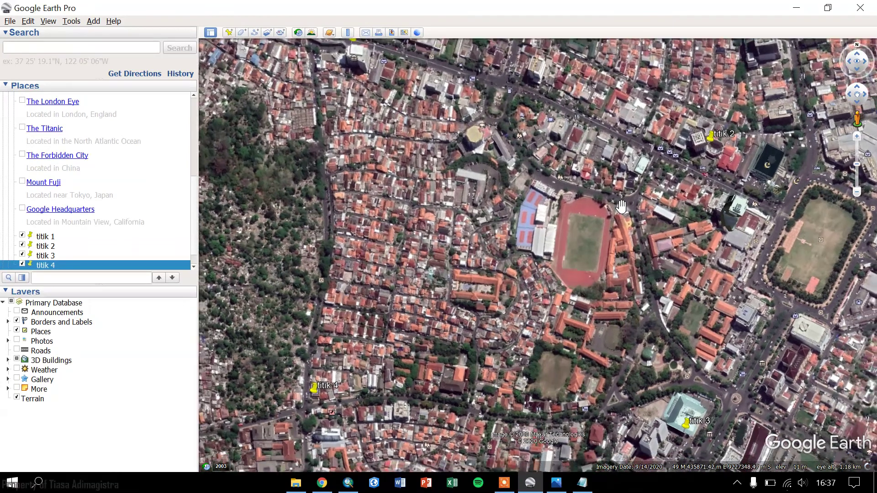
left_click_drag(599, 151, 595, 166)
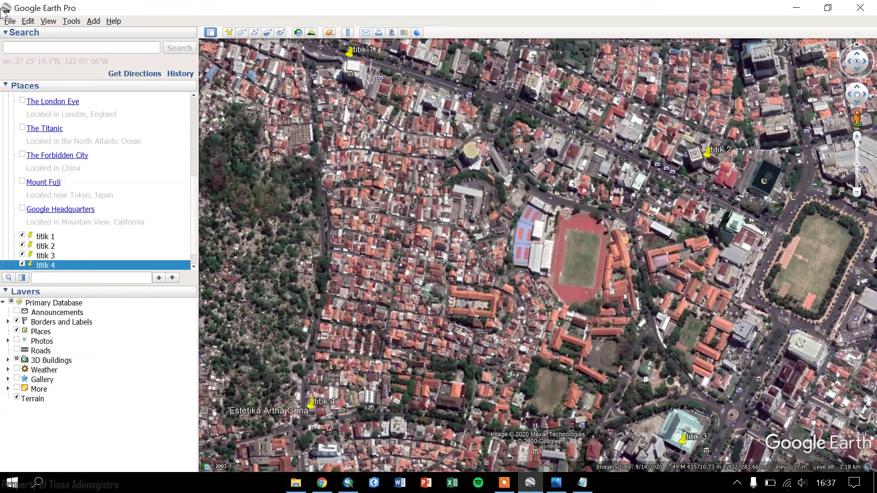
Start saving the view as an image and remove the title and description, legend, scale and compass from the map layout
left_click(9, 22)
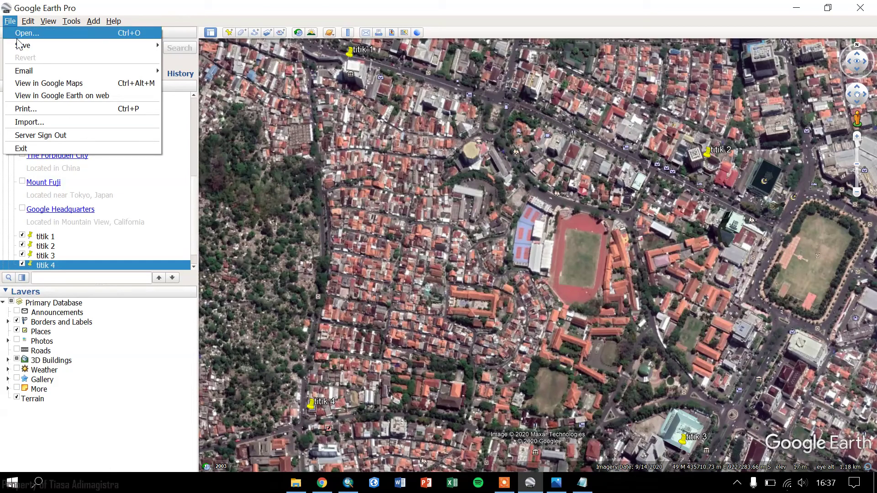
mouse_move(23, 45)
left_click(225, 84)
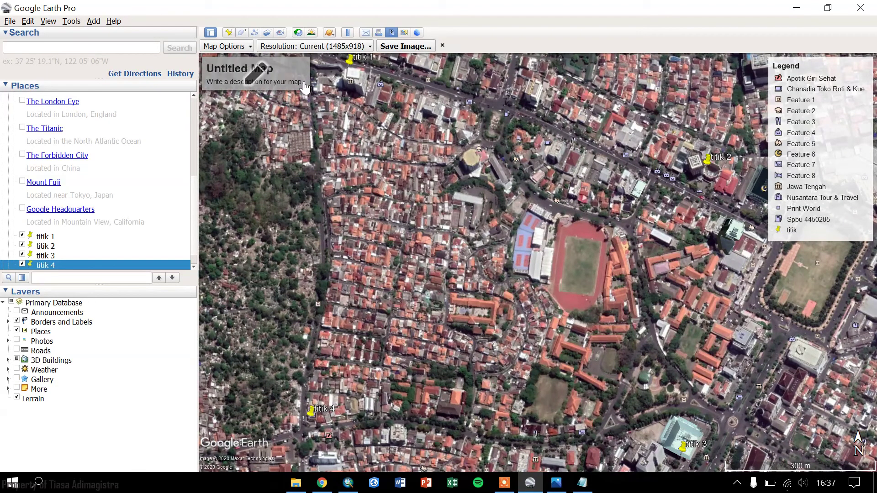
left_click(235, 47)
left_click(210, 74)
left_click(210, 90)
left_click(210, 106)
left_click(210, 121)
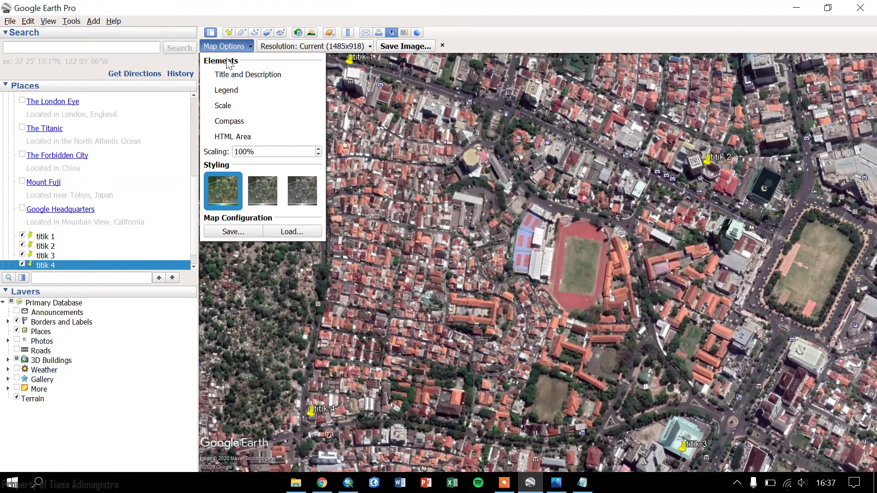
left_click(227, 47)
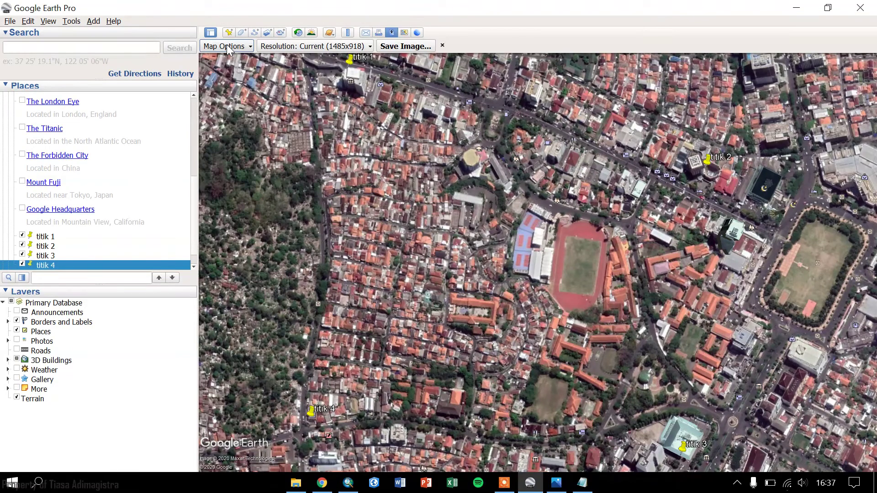
Save the map image at Maximum (4800x2967) resolution as the JPEG simpang 5 in the Georeferencing folder on the D: drive
left_click(297, 48)
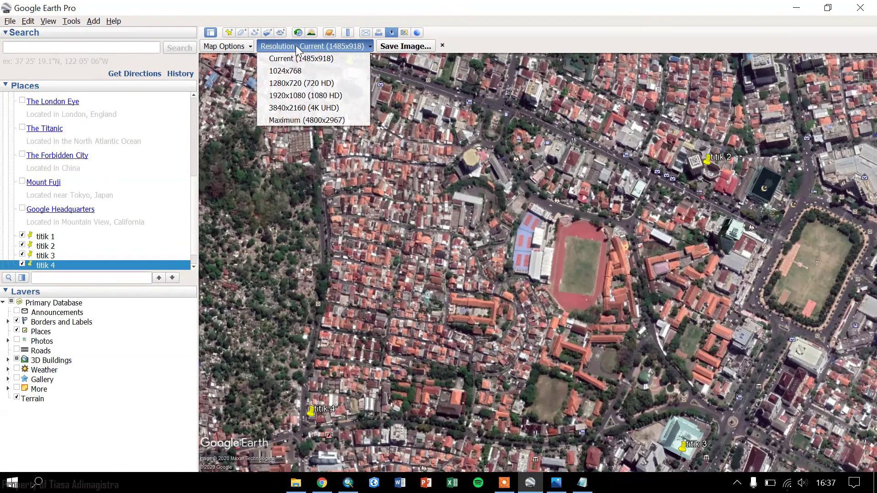
left_click(316, 121)
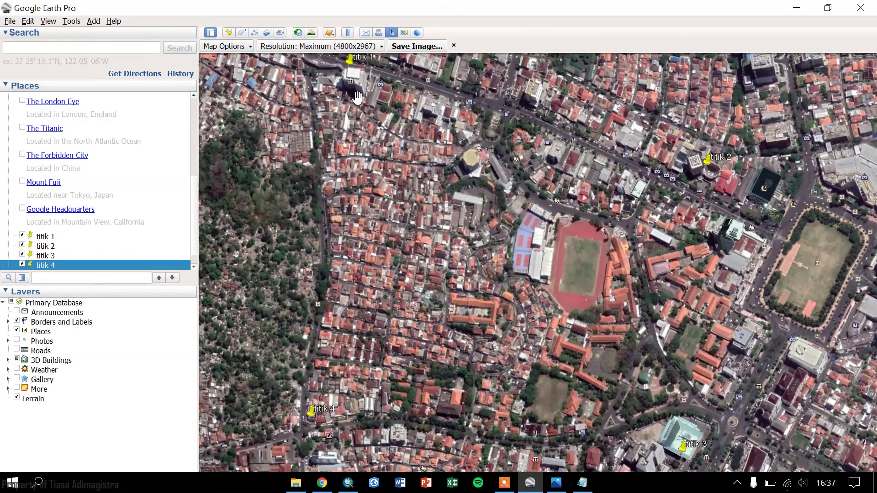
left_click(411, 46)
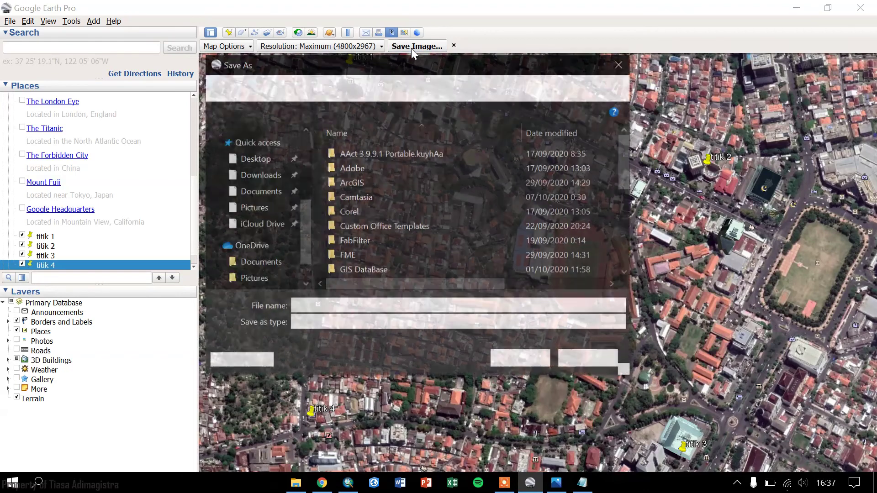
left_click_drag(303, 250, 306, 268)
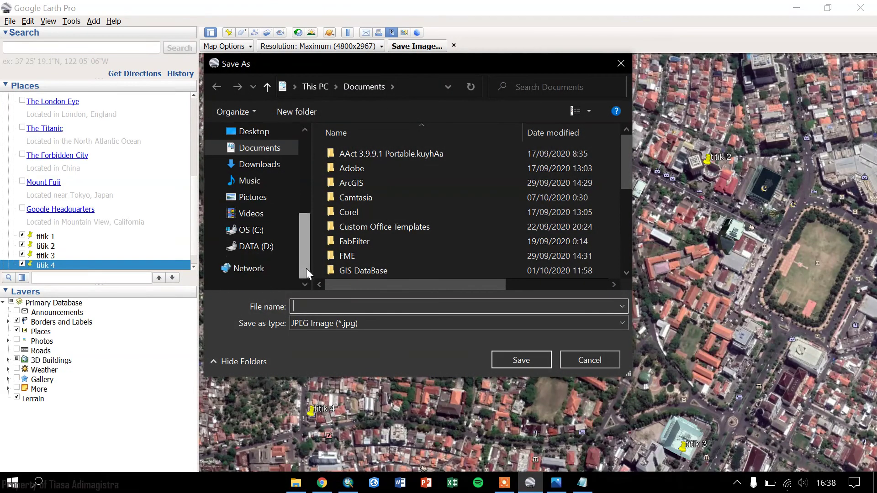
left_click(256, 247)
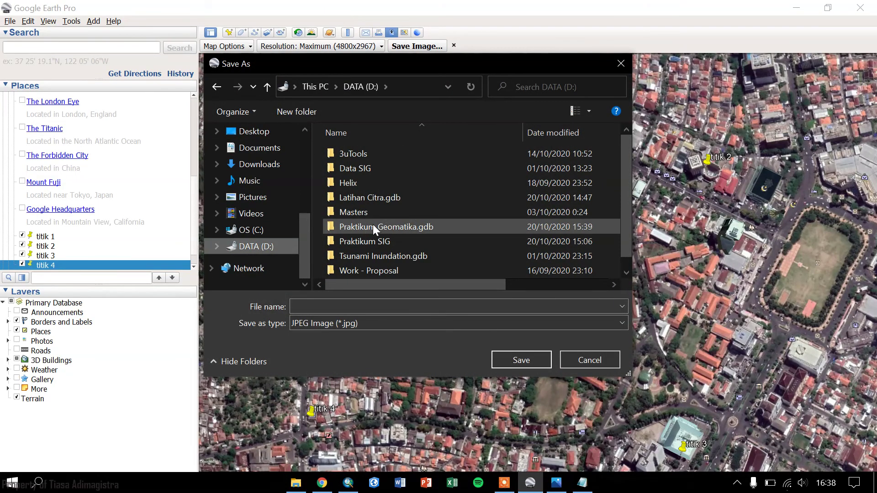
double_click(404, 239)
double_click(379, 154)
left_click(356, 307)
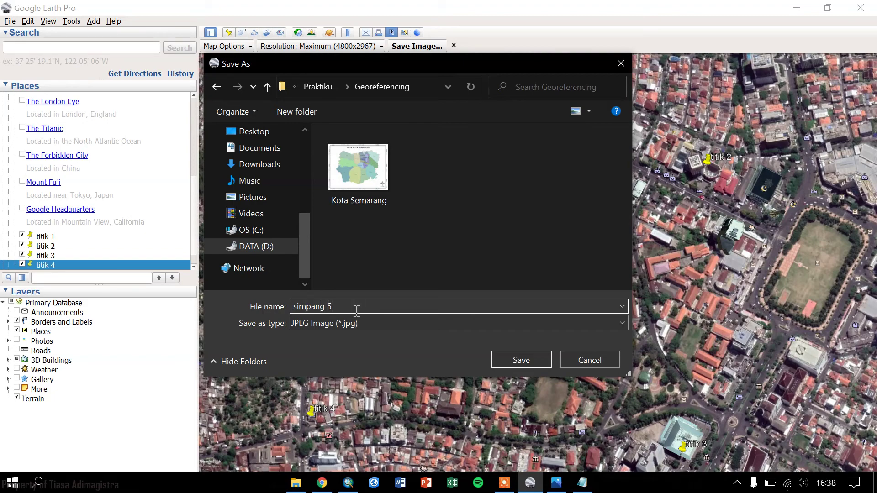
left_click(541, 360)
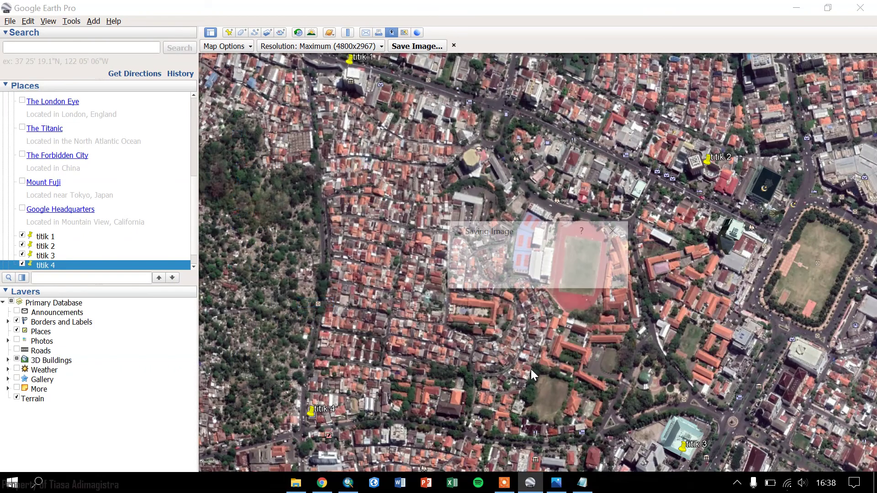
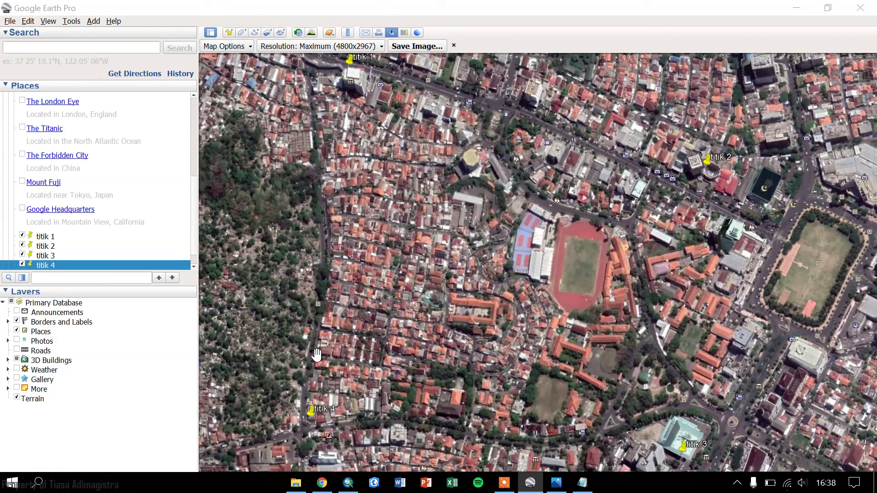
Start saving the titik coordinate note as a new file and choose the Georeferencing folder in Praktikum SIG on the D: drive
left_click(796, 8)
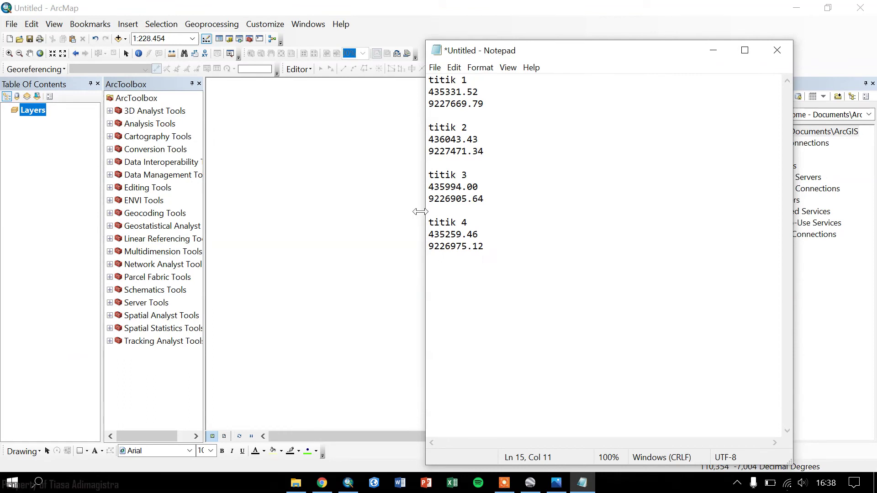
left_click(544, 175)
left_click(561, 285)
left_click(434, 67)
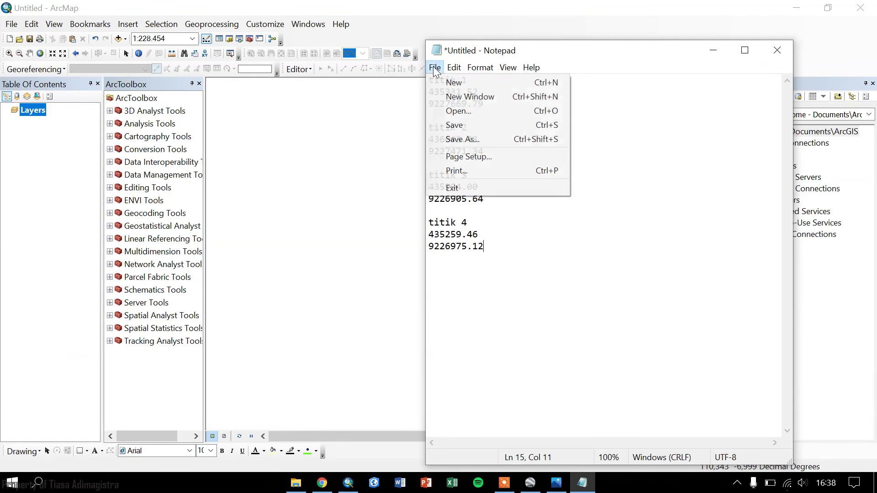
left_click(472, 138)
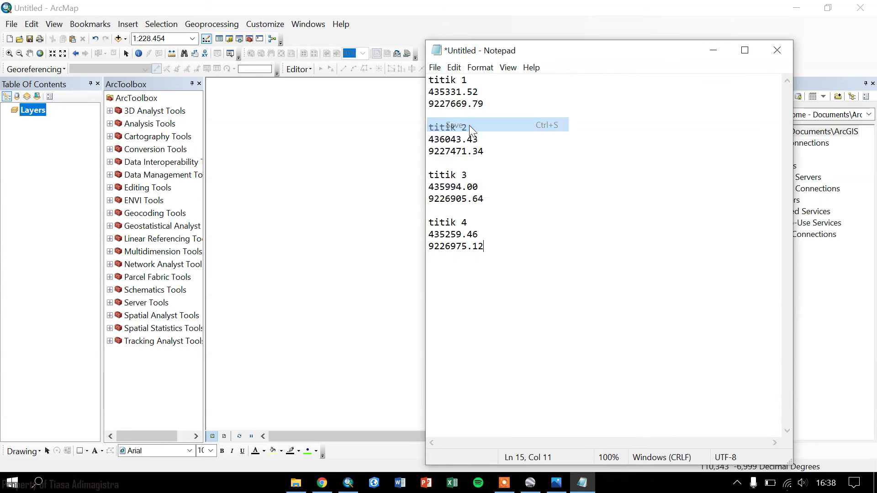
scroll(509, 295, "down", 5)
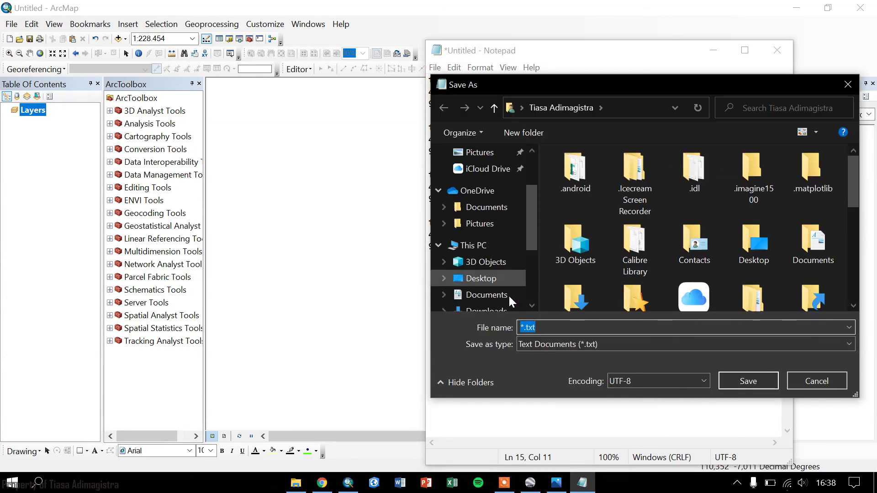
left_click(504, 285)
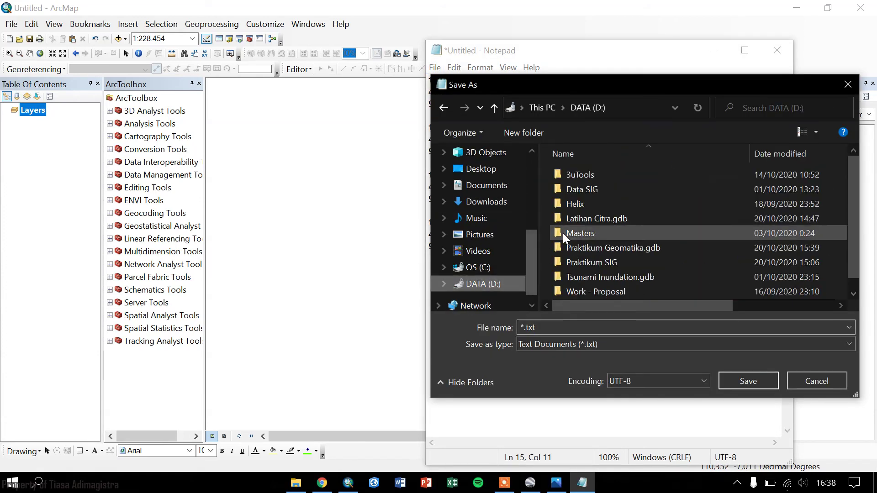
double_click(583, 261)
double_click(584, 176)
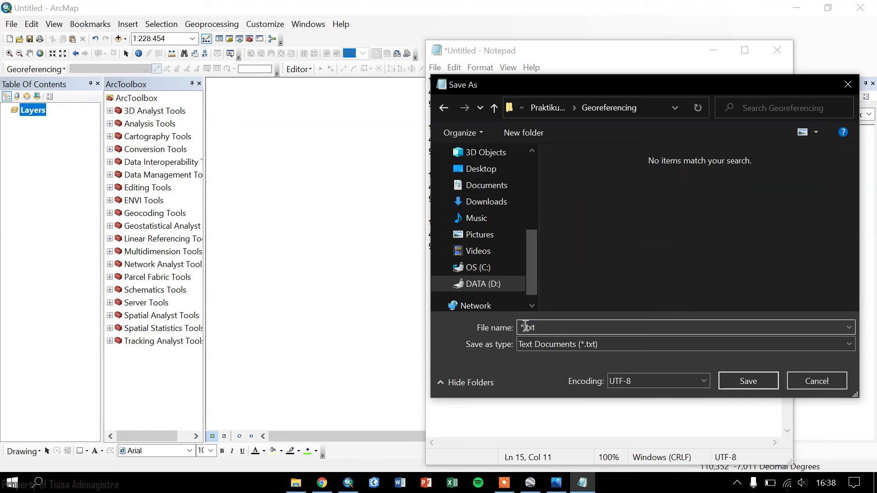
Name the coordinate note titik sp5.txt and save it as a UTF-8 text document
key("Home")
key("Delete")
type("titik")
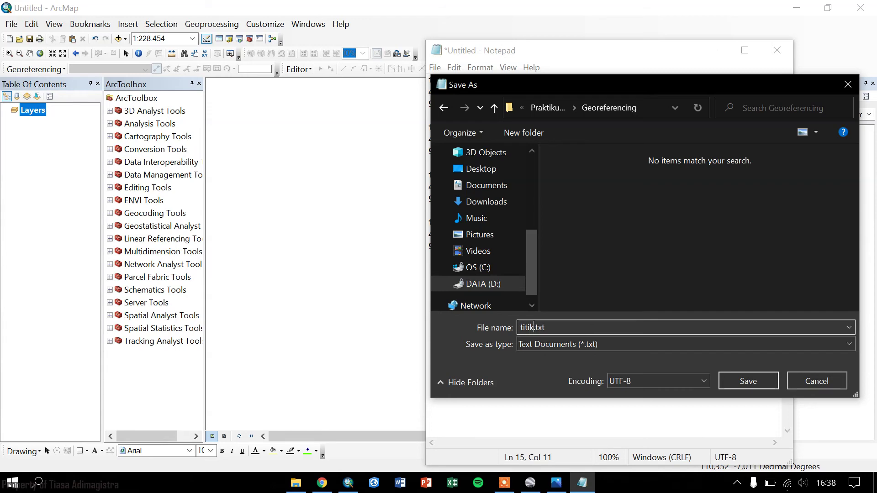
type(" sp5")
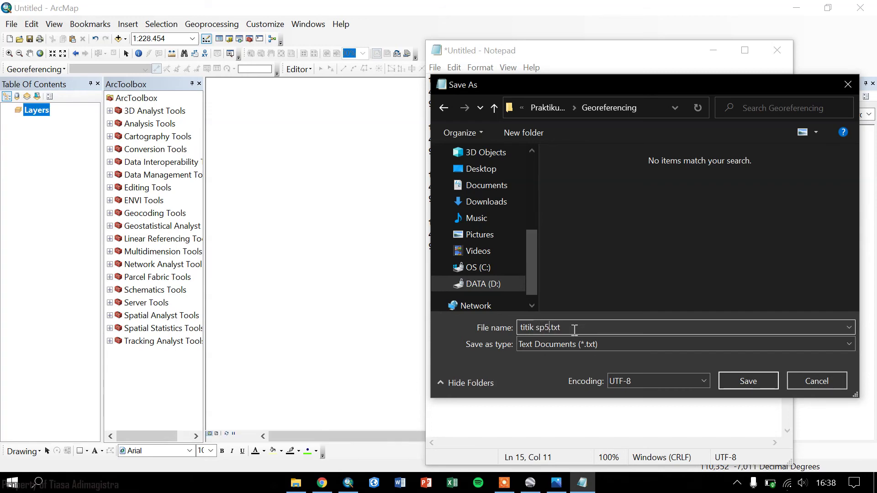
left_click(735, 375)
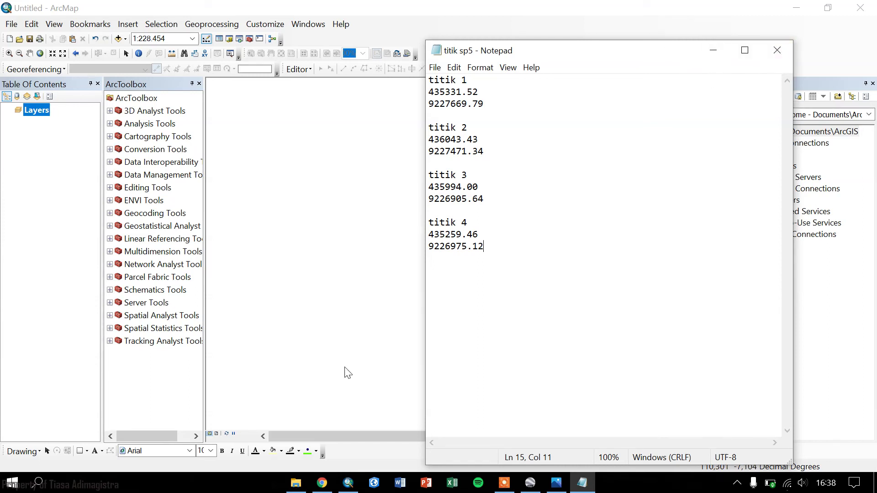
Move the coordinate note aside and create a new blank ArcMap document with D:\Praktikum Geomatika.gdb as the default geodatabase
left_click_drag(424, 375, 571, 370)
left_click_drag(681, 56, 735, 44)
left_click(118, 39)
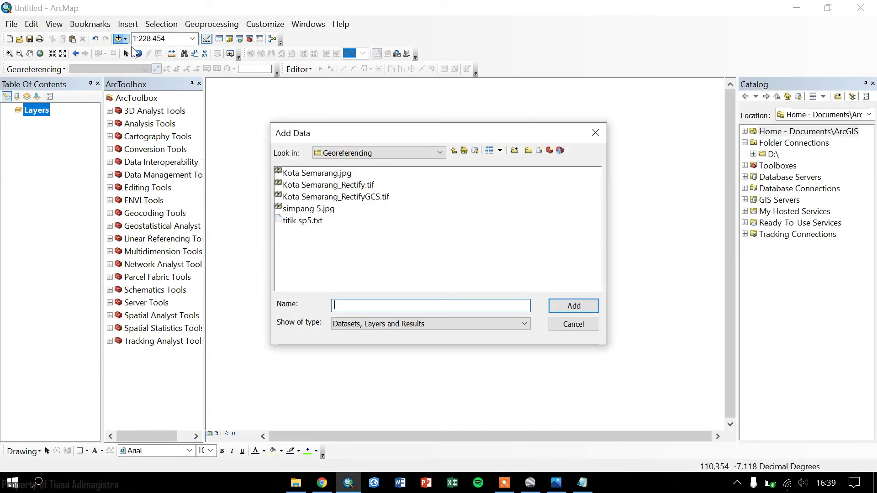
left_click(566, 326)
left_click(9, 41)
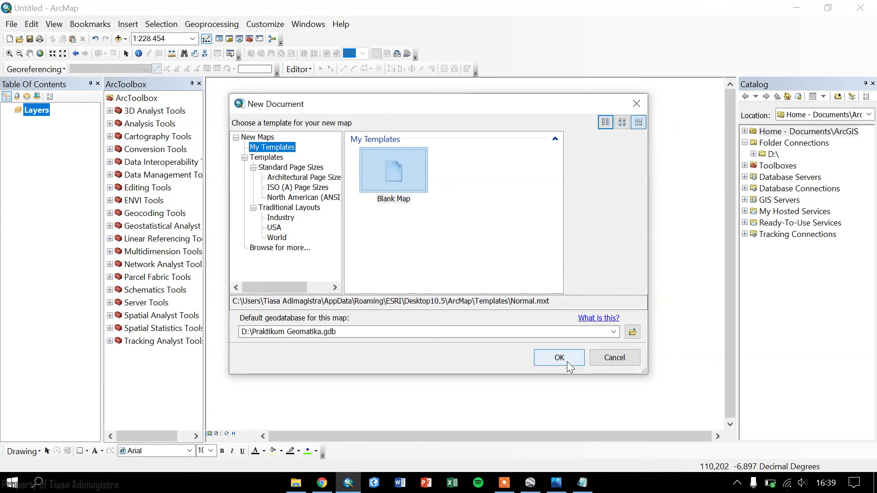
left_click(566, 360)
left_click(440, 273)
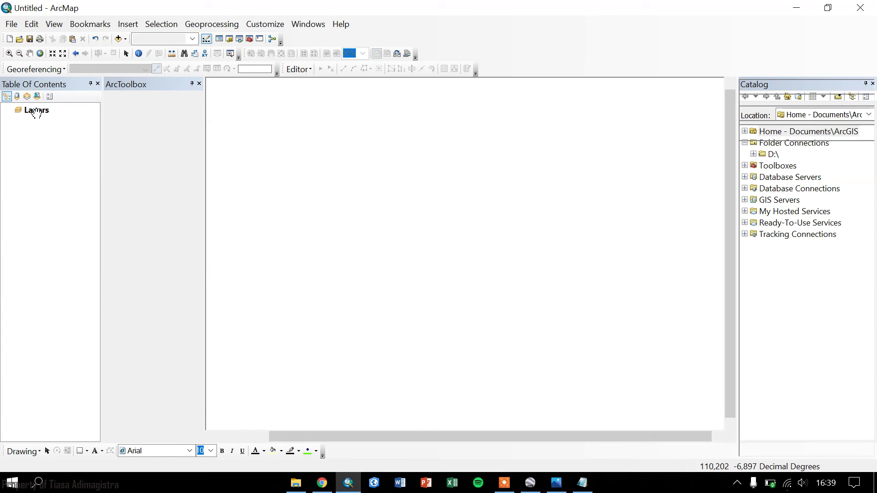
Set the coordinate system of the Layers data frame to WGS 1984 UTM Zone 49S
right_click(36, 112)
left_click(104, 388)
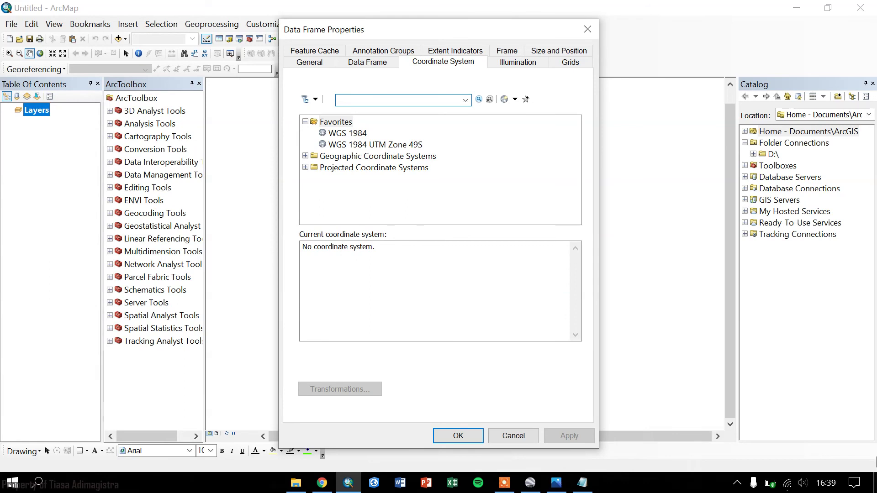
left_click(405, 144)
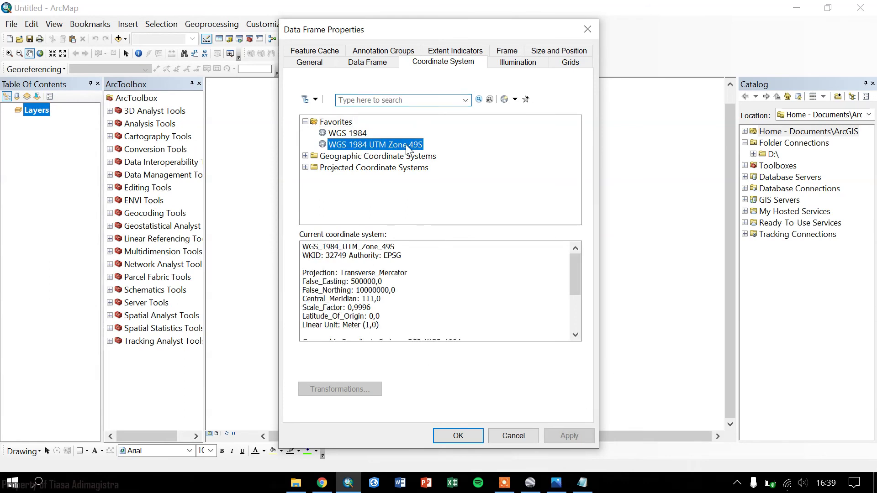
left_click(468, 442)
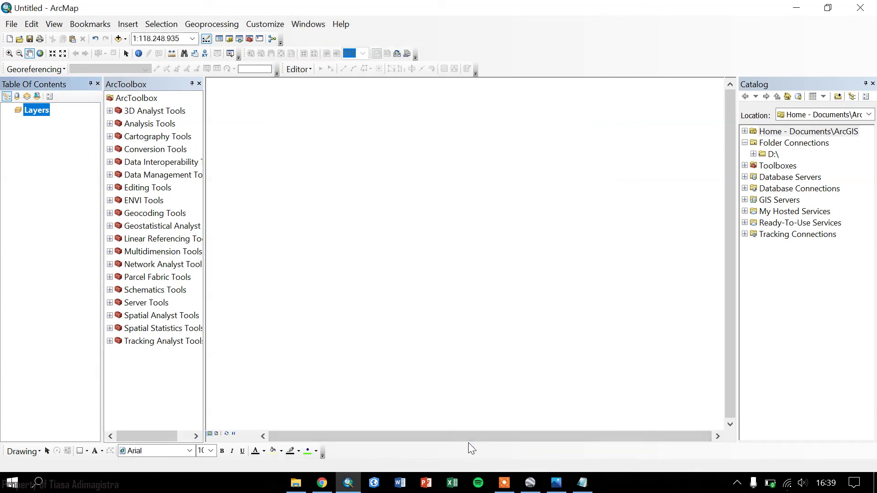
Add simpang 5.jpg from the Georeferencing folder to the map and accept its missing spatial reference
left_click(117, 39)
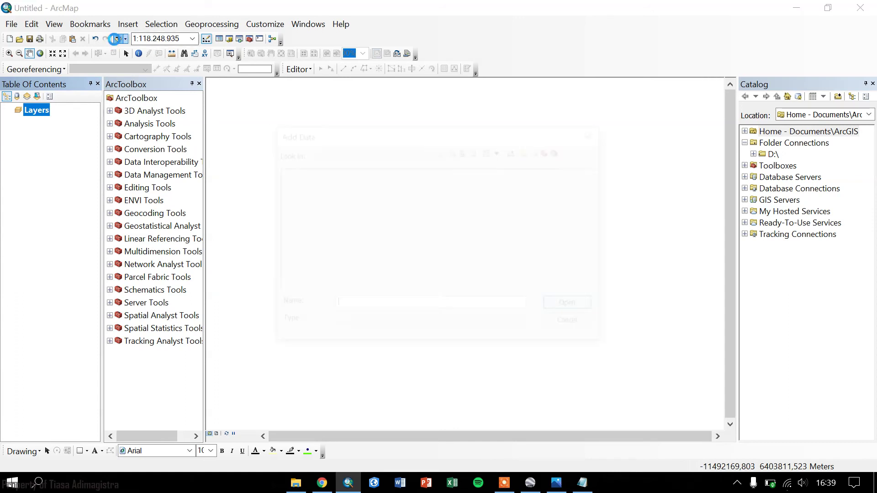
left_click(295, 209)
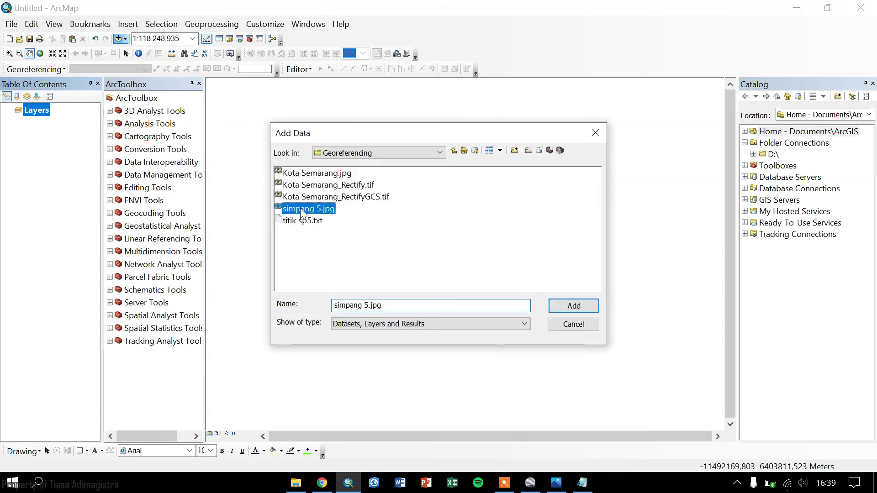
left_click(569, 307)
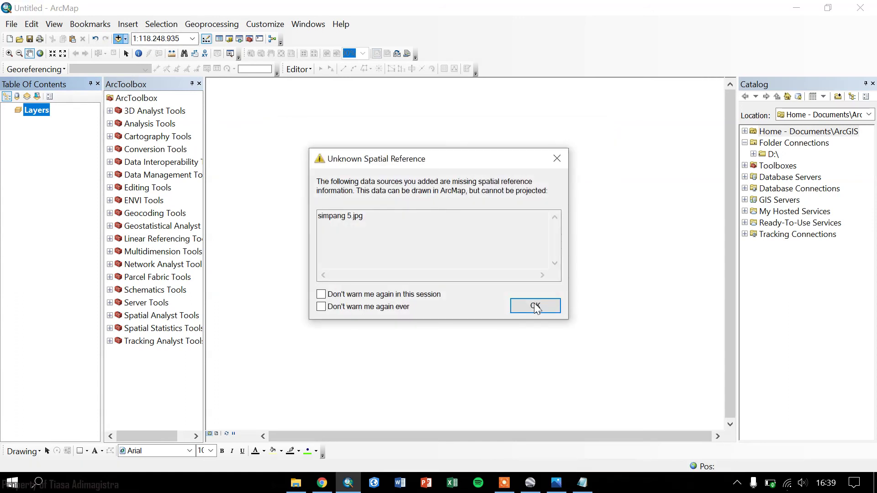
left_click(547, 303)
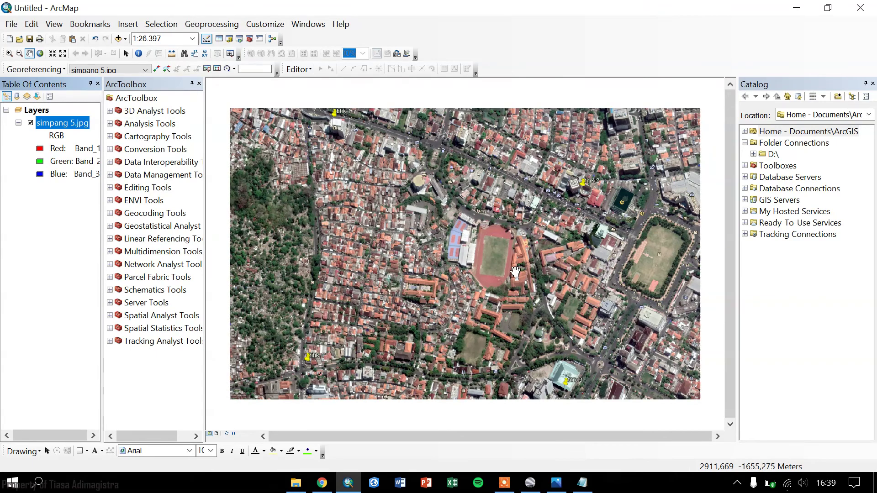
Place a georeferencing control point at the tip of the titik 1 pin and open its X and Y coordinate entry
left_click(583, 486)
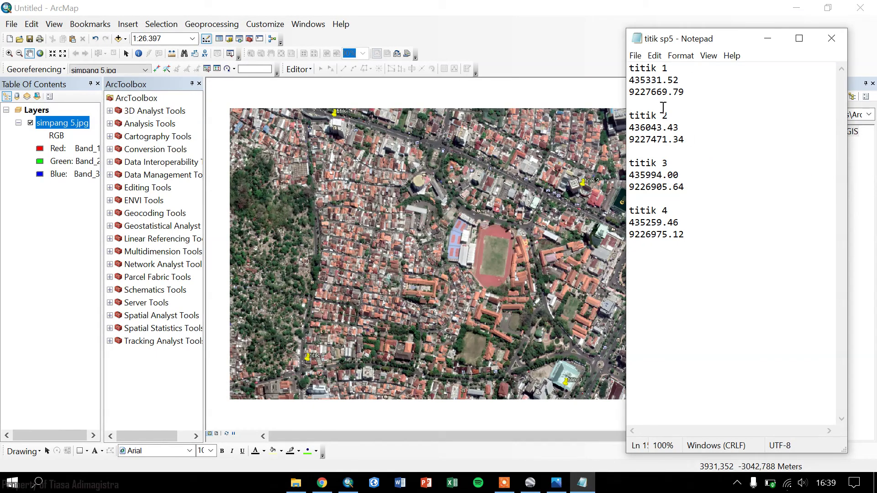
left_click(766, 42)
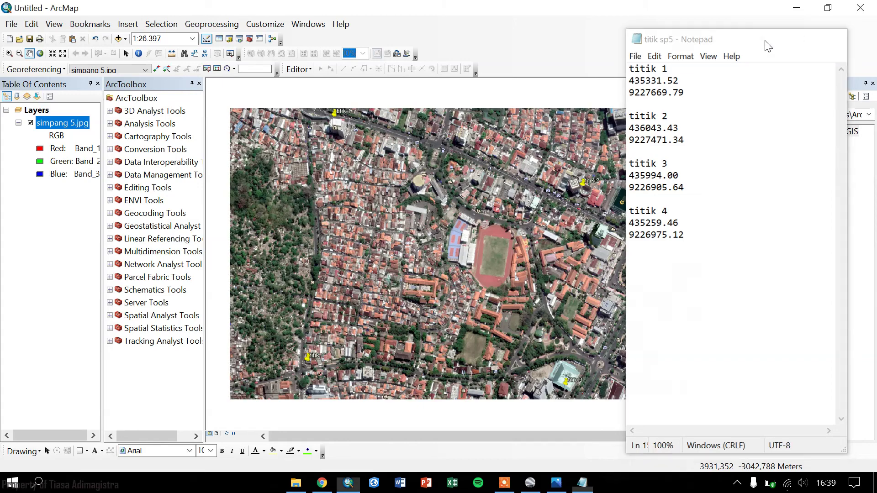
left_click(9, 53)
left_click_drag(326, 109, 345, 128)
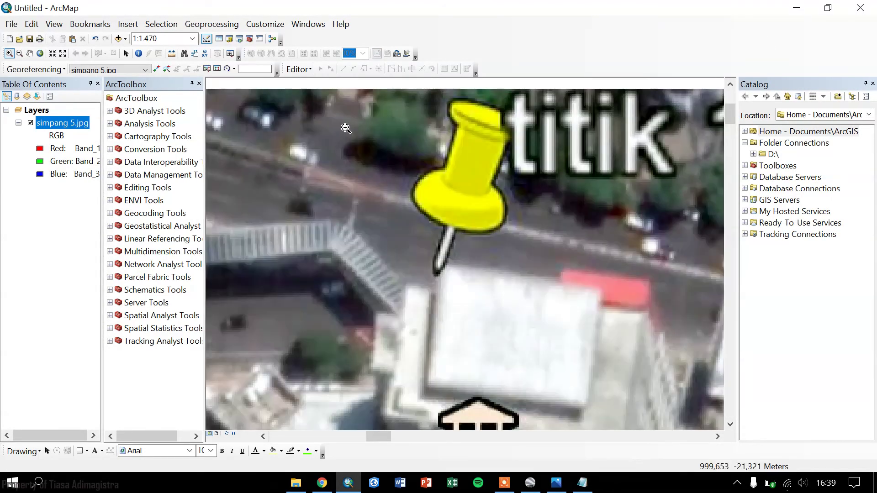
left_click_drag(414, 266, 473, 290)
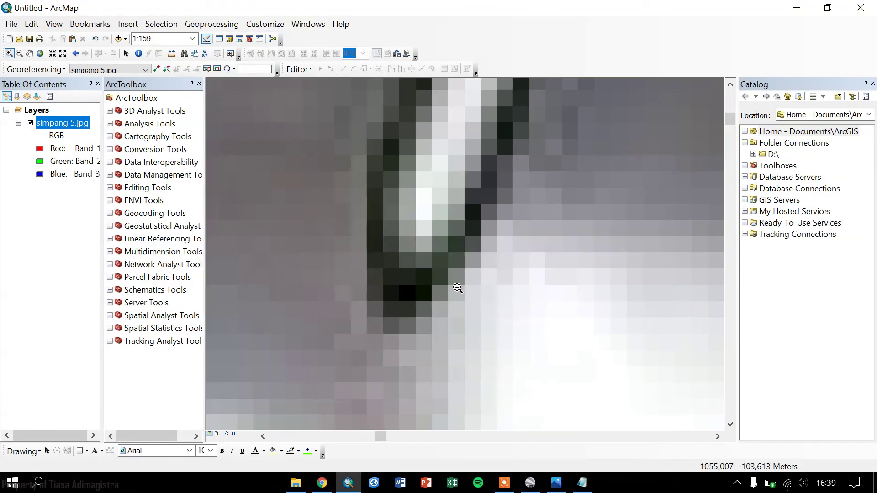
scroll(458, 288, "down", 4)
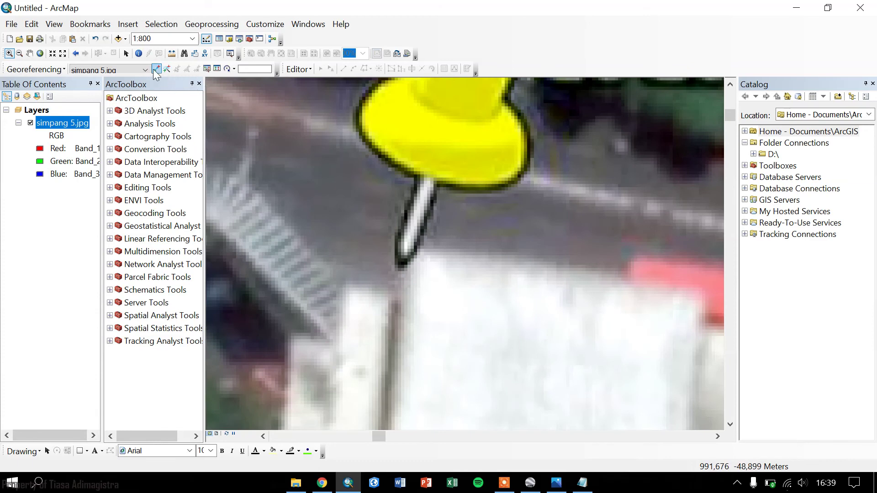
left_click(156, 69)
left_click(399, 268)
right_click(506, 248)
left_click(510, 253)
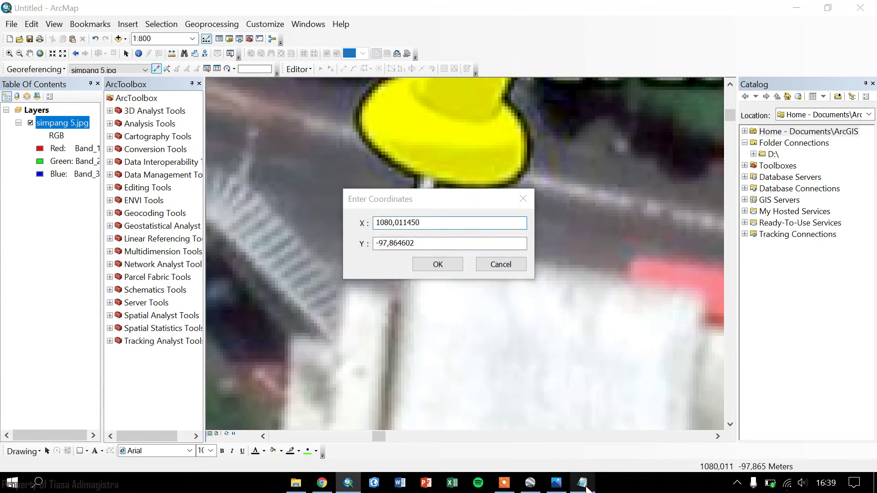
Copy the titik 1 easting, 435331.52, from the note into the control point's X coordinate
left_click(582, 483)
left_click_drag(680, 80, 629, 79)
left_click(646, 80)
right_click(648, 79)
left_click(675, 116)
left_click(497, 201)
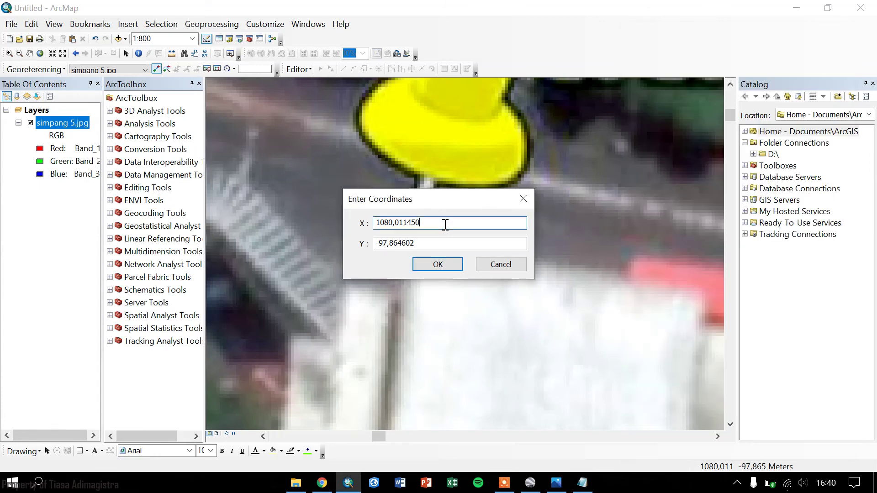
double_click(399, 224)
right_click(426, 221)
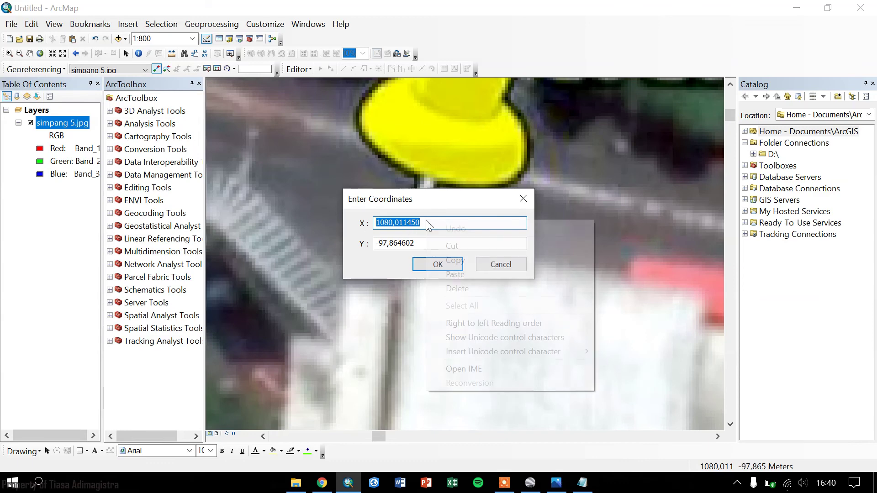
left_click(454, 273)
Copy the titik 1 northing, 9227669.79, from the note into the control point's Y coordinate and confirm the point
left_click(582, 483)
left_click(676, 103)
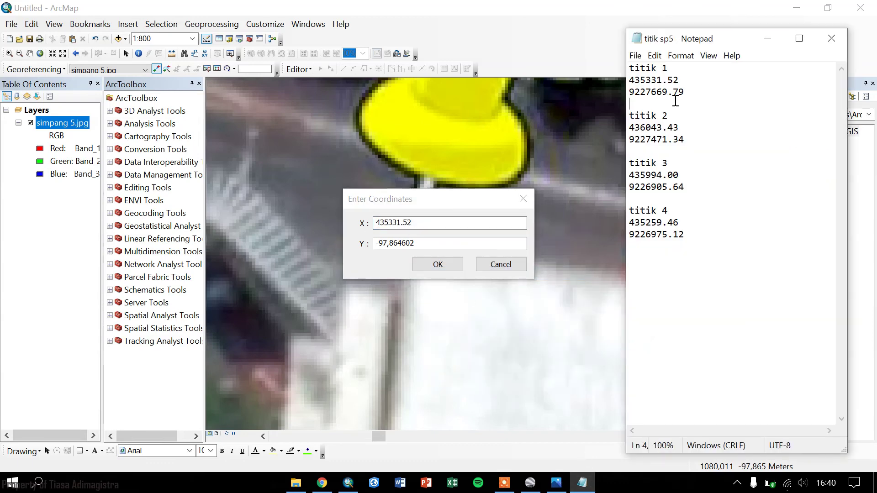
left_click_drag(685, 93, 627, 92)
right_click(635, 94)
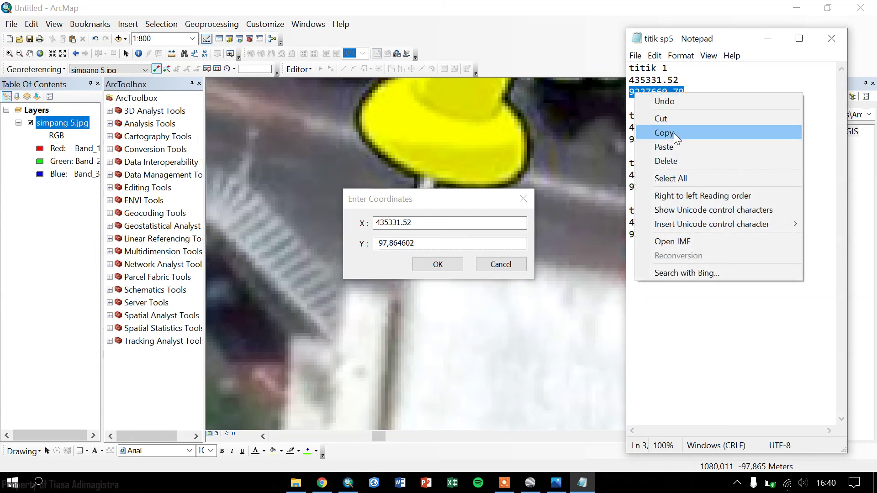
left_click(672, 135)
left_click(432, 242)
left_click_drag(432, 242, 363, 244)
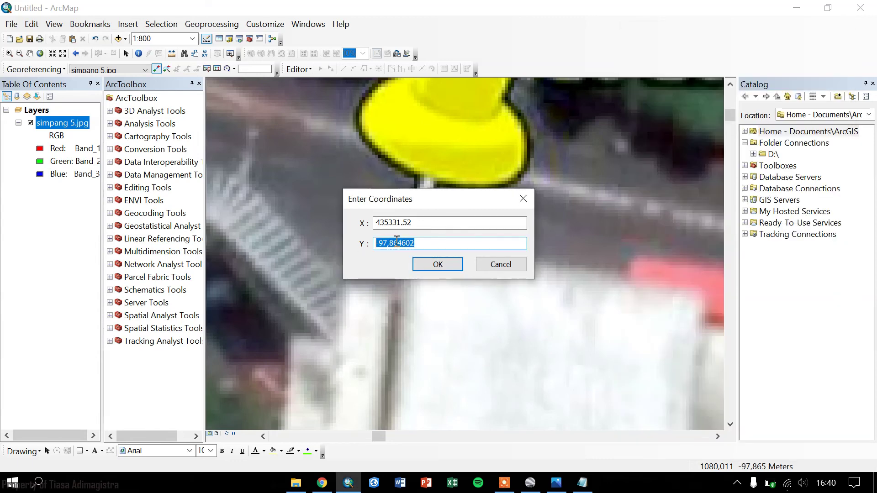
right_click(414, 243)
left_click(466, 298)
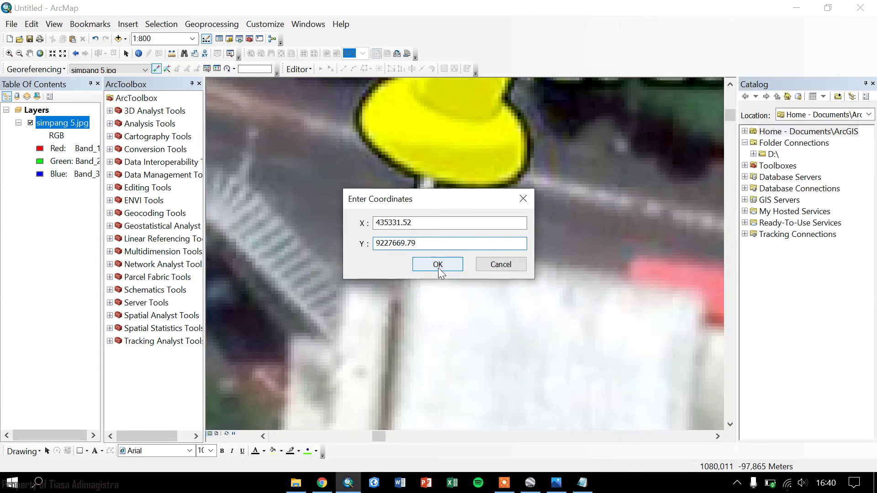
left_click(438, 264)
Place a georeferencing control point at the tip of the titik 2 pin and open its X and Y coordinate entry
right_click(58, 122)
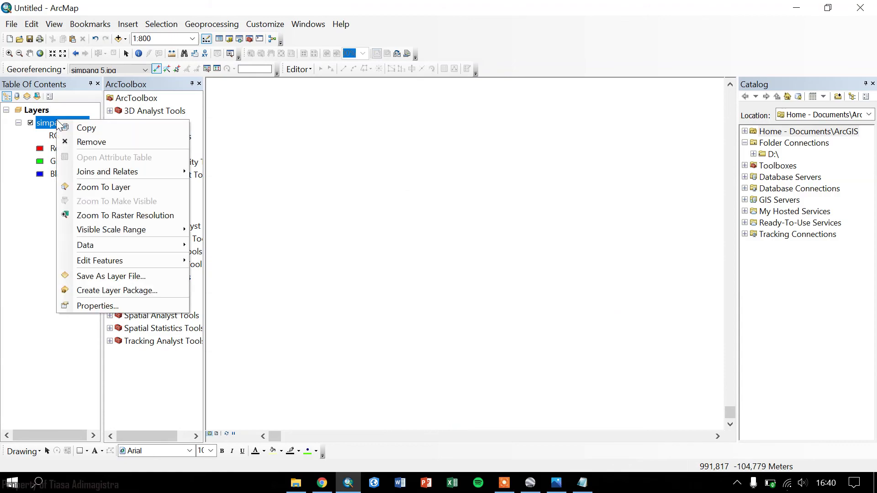
left_click(122, 188)
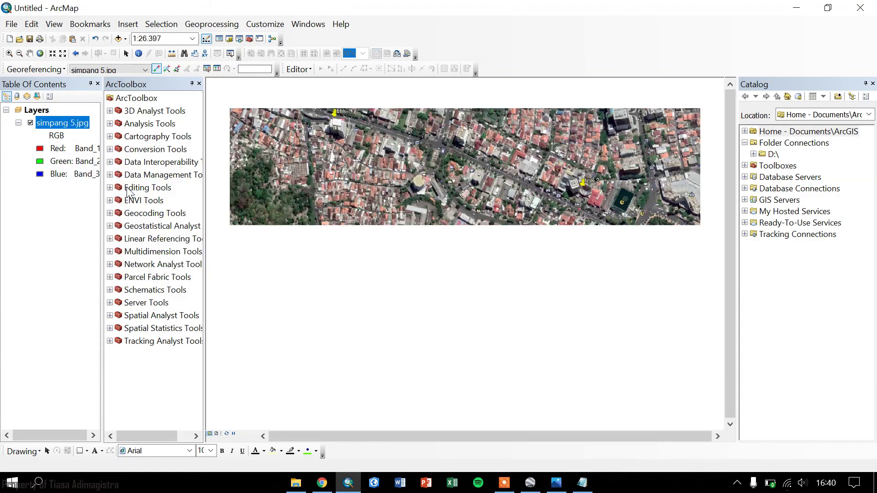
scroll(583, 187, "up", 10)
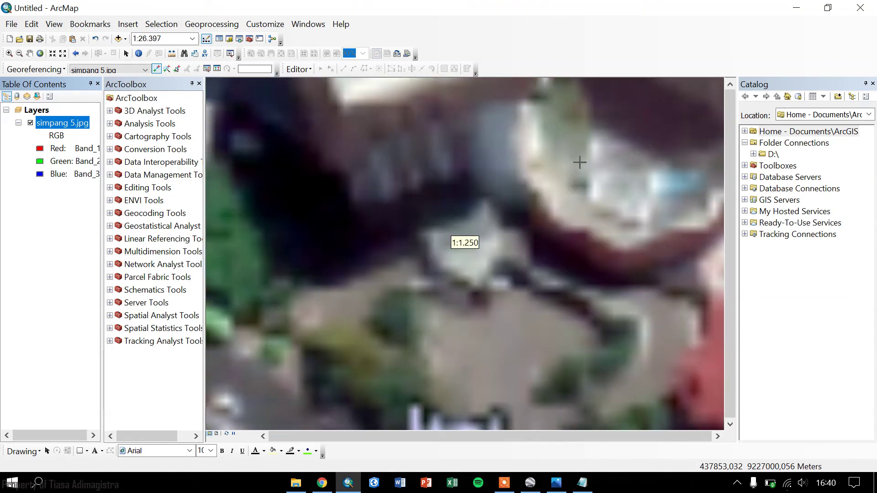
scroll(518, 221, "up", 3)
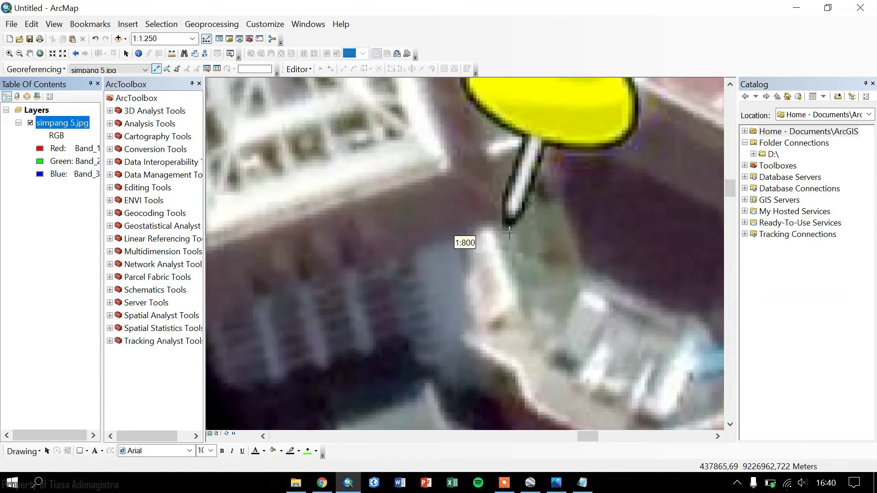
scroll(530, 286, "down", 8)
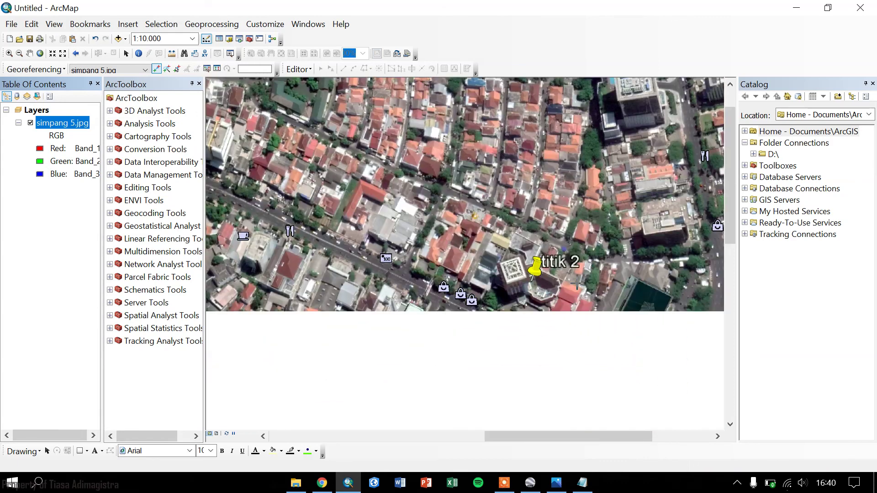
right_click(566, 302)
left_click(580, 307)
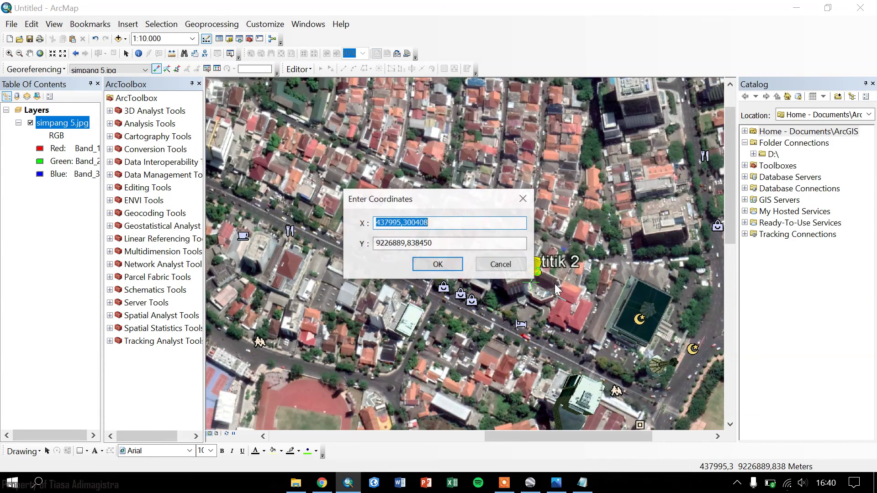
Copy the titik 2 easting, 436043.43, from the note into the control point's X coordinate
left_click(575, 484)
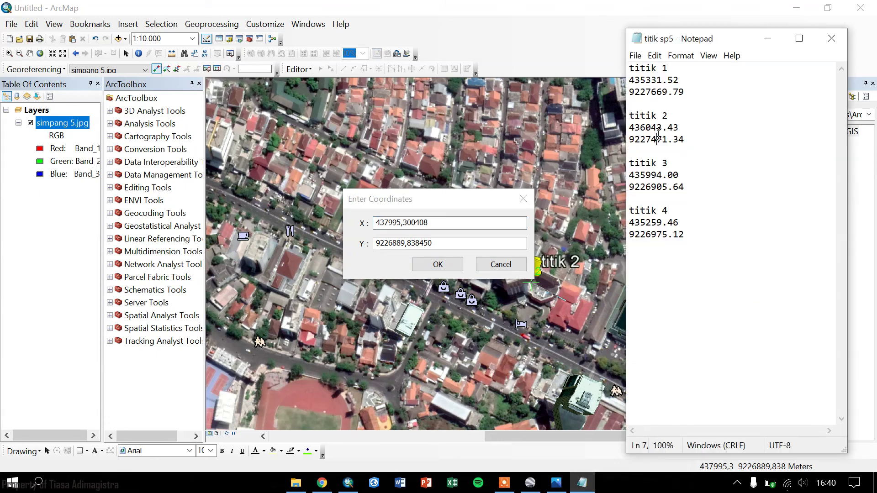
left_click_drag(679, 127, 629, 127)
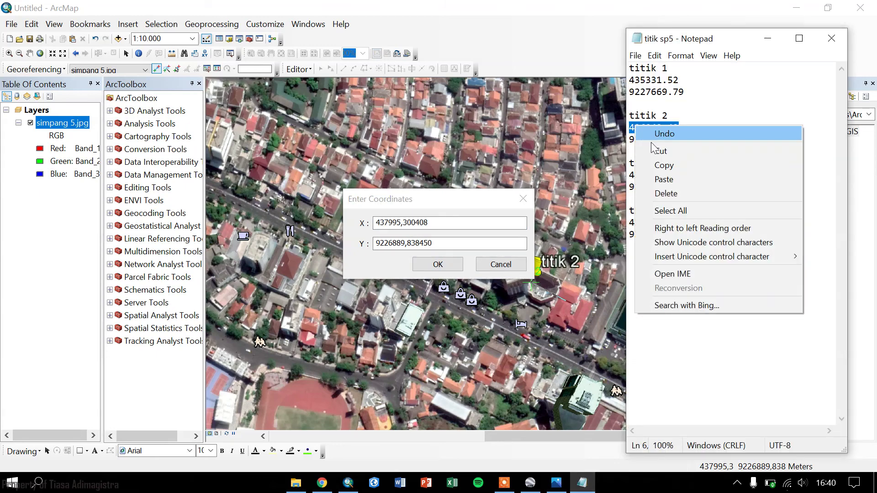
left_click(663, 165)
double_click(419, 222)
right_click(436, 224)
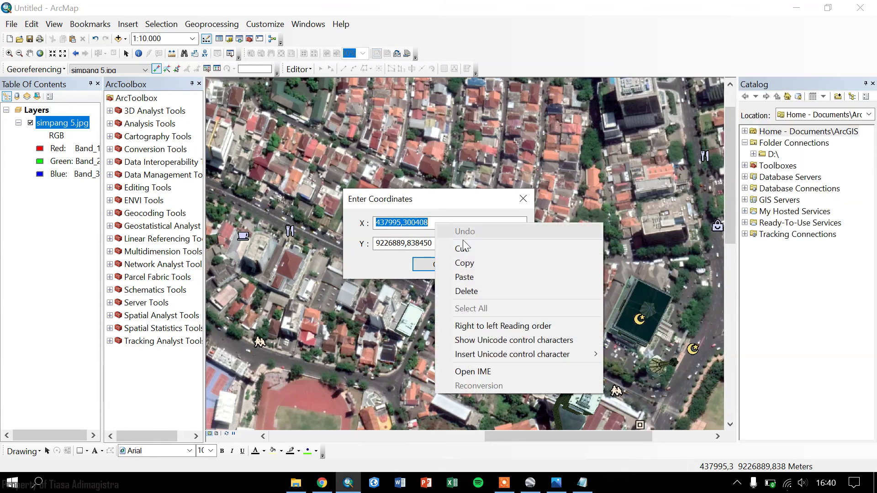
left_click(464, 277)
Copy the titik 2 northing, 9227471.34, from the note into the control point's Y coordinate and confirm the point
left_click(581, 483)
left_click_drag(687, 139, 619, 140)
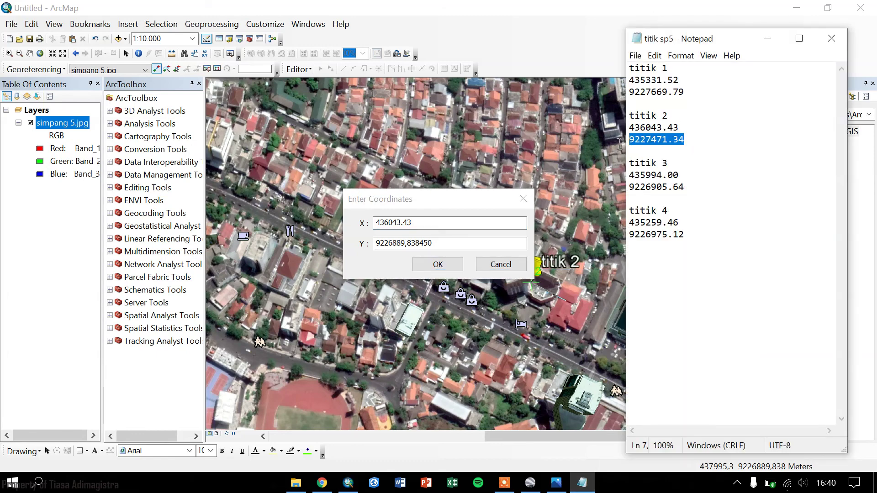
right_click(632, 141)
left_click(661, 181)
double_click(436, 244)
right_click(440, 245)
left_click(469, 299)
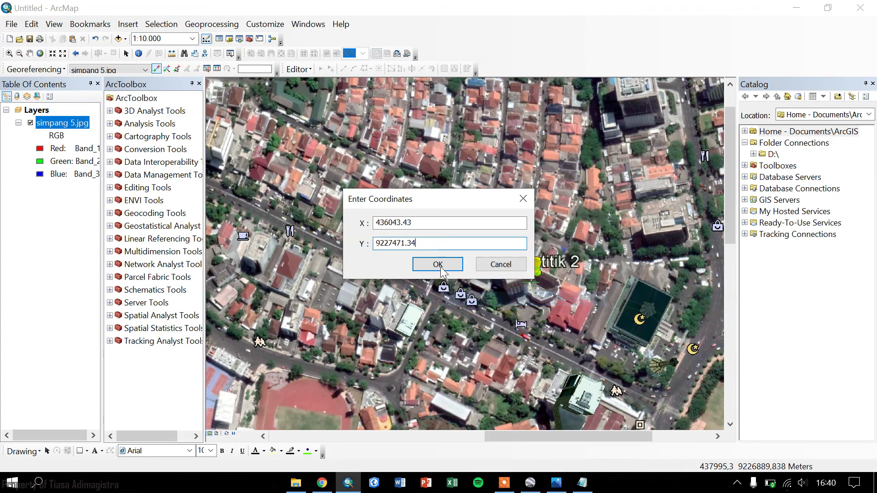
left_click(438, 264)
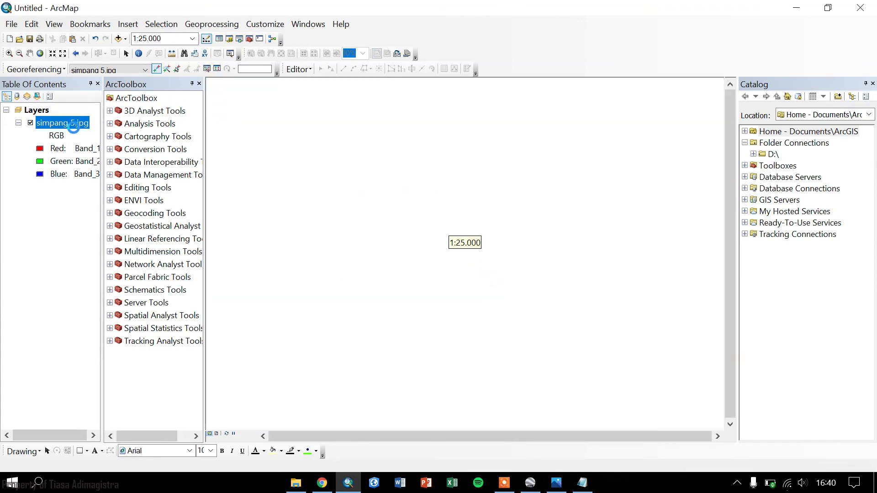
Place a georeferencing control point at the tip of the titik 3 pin and open its X and Y coordinate entry
right_click(87, 123)
left_click(109, 192)
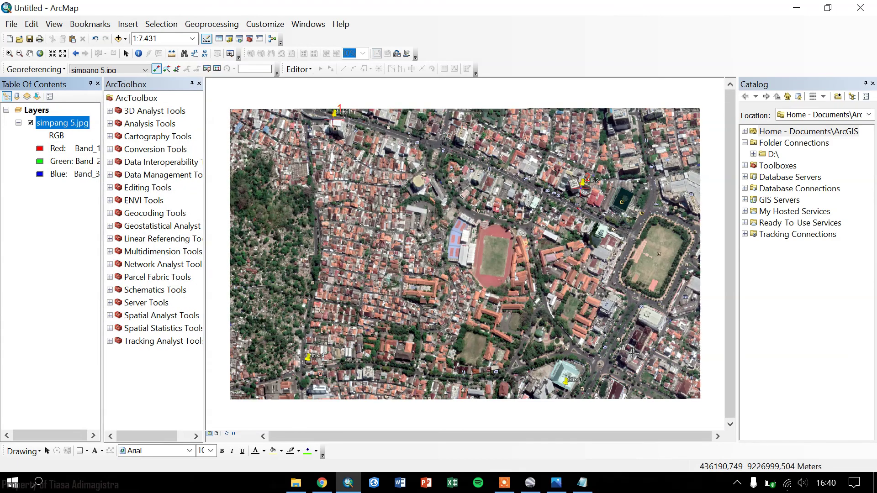
scroll(562, 396, "up", 4)
scroll(562, 396, "up", 5)
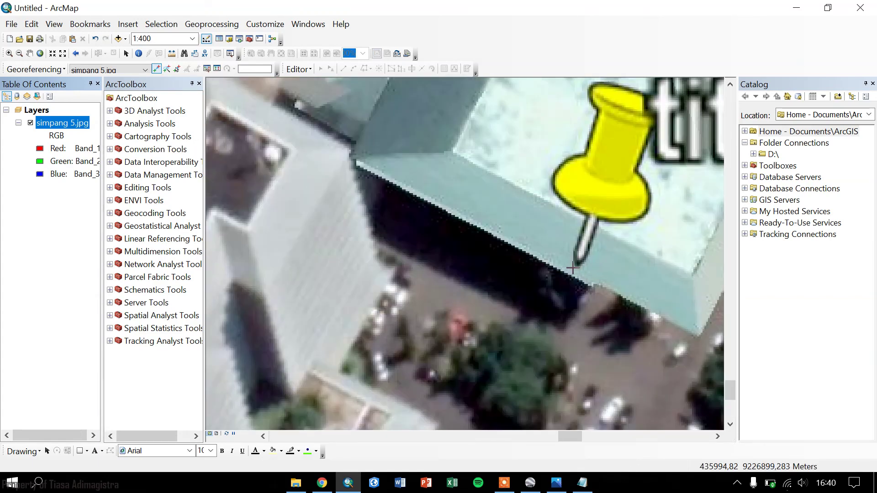
left_click(575, 269)
right_click(443, 293)
left_click(461, 300)
Copy the titik 3 easting, 435994.00, from the note into the control point's X coordinate
left_click(582, 483)
left_click_drag(680, 175, 629, 176)
right_click(634, 175)
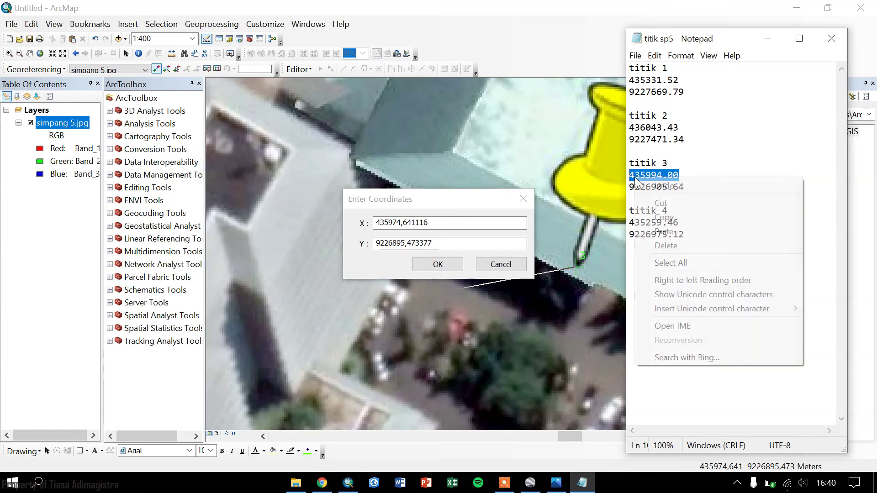
left_click(653, 215)
double_click(484, 222)
right_click(462, 218)
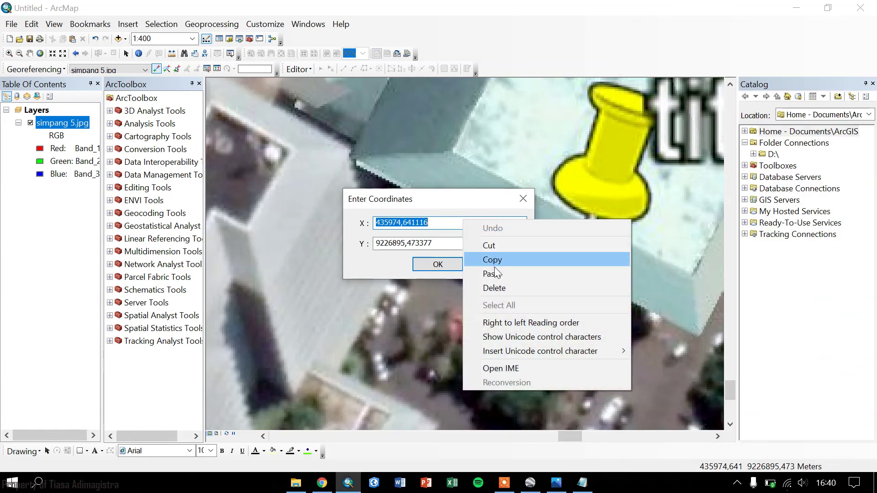
left_click(497, 276)
Copy the titik 3 northing, 9226905.64, from the note into the control point's Y coordinate and confirm the point
left_click(582, 482)
left_click_drag(684, 187, 633, 189)
right_click(635, 187)
left_click(658, 227)
double_click(477, 245)
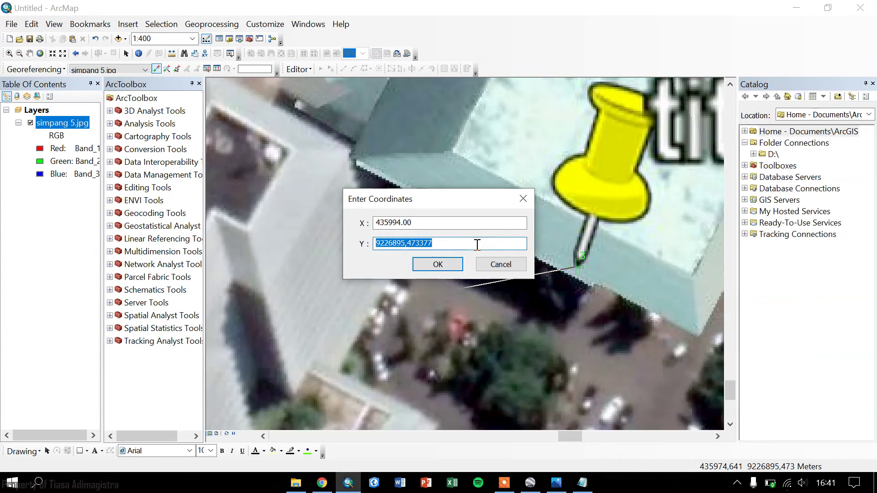
right_click(477, 245)
left_click(507, 297)
left_click(452, 270)
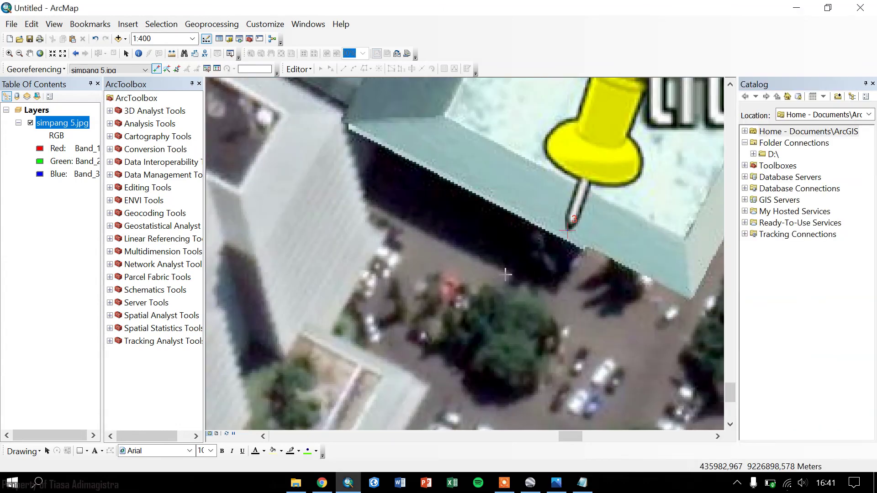
Place a georeferencing control point at the tip of the titik 4 pin and open its X and Y coordinate entry
scroll(521, 278, "down", 10)
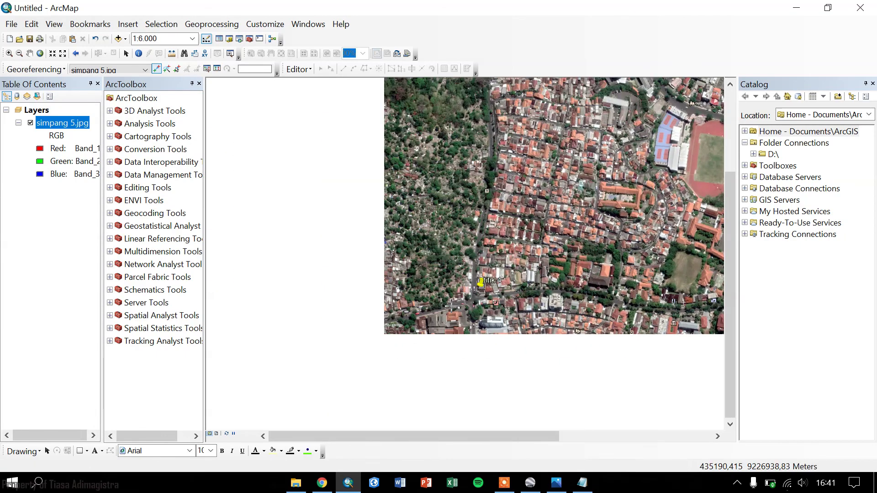
scroll(448, 283, "up", 10)
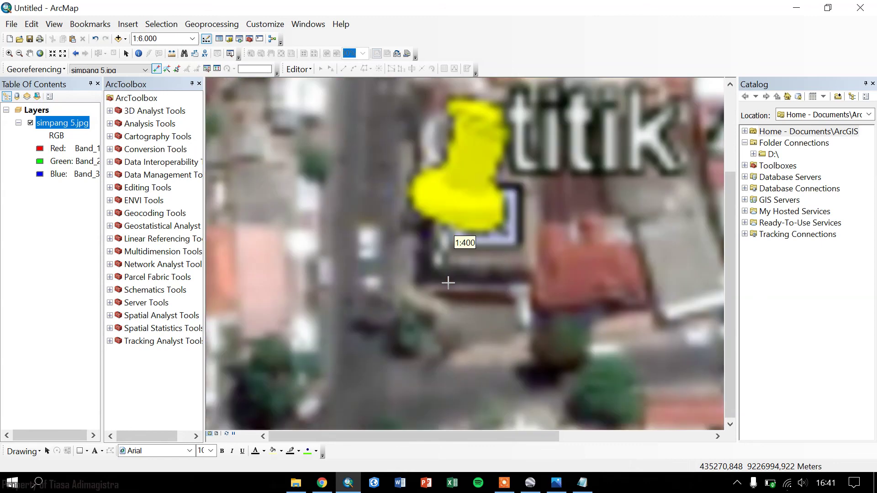
right_click(437, 273)
left_click(490, 306)
Copy the titik 4 easting, 435259.46, from the note into the control point's X coordinate
left_click(582, 483)
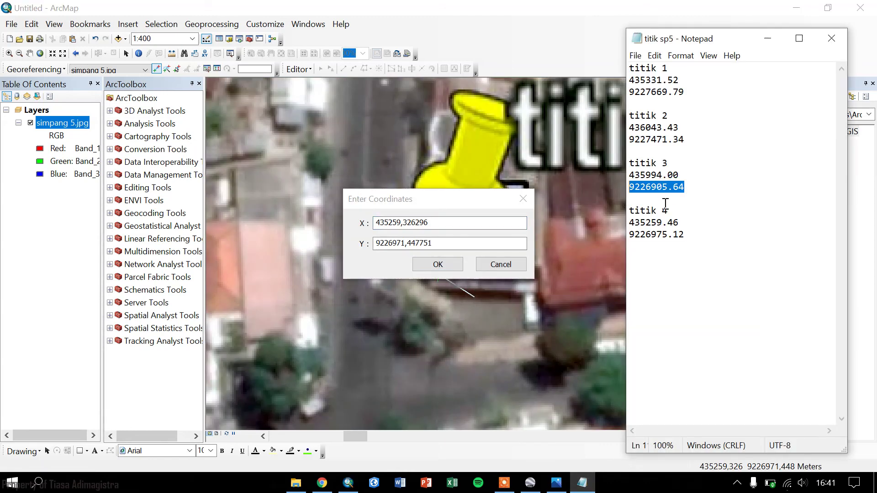
left_click(680, 223)
left_click_drag(680, 222, 629, 223)
right_click(639, 221)
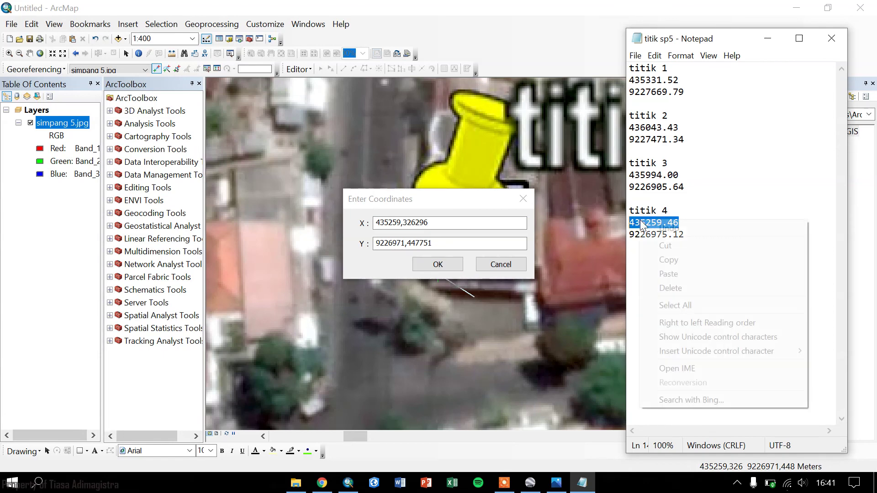
left_click(667, 258)
left_click(454, 227)
right_click(454, 227)
left_click(483, 283)
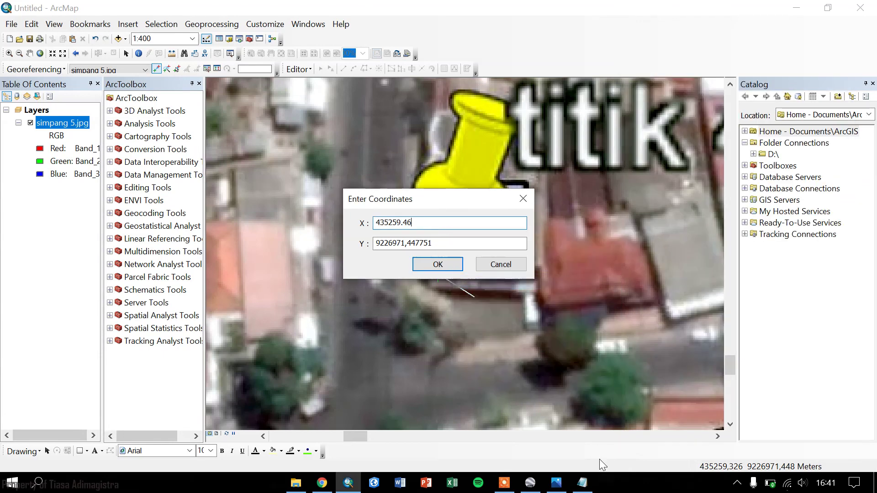
Copy the titik 4 northing, 9226975.12, from the note into the control point's Y coordinate and confirm the point
left_click(582, 483)
left_click(656, 234)
left_click_drag(688, 238, 629, 234)
right_click(643, 235)
left_click(680, 277)
left_click(484, 221)
left_click(456, 242)
right_click(456, 243)
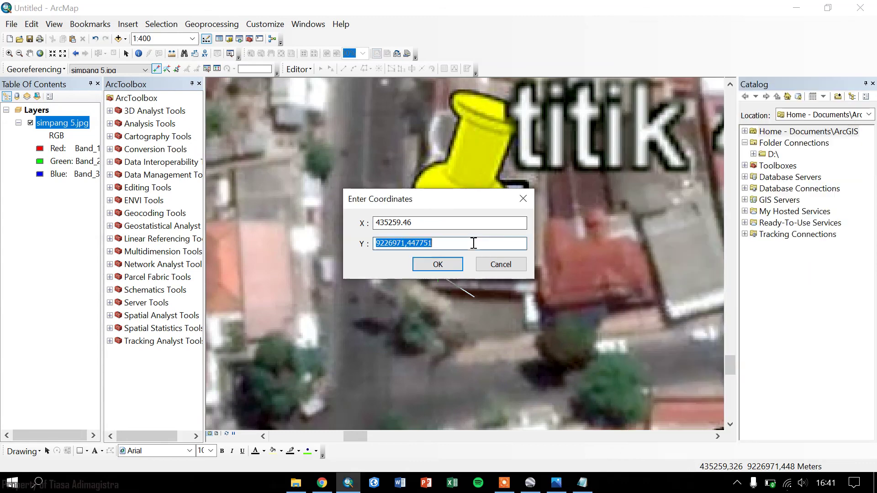
left_click(501, 295)
left_click(442, 258)
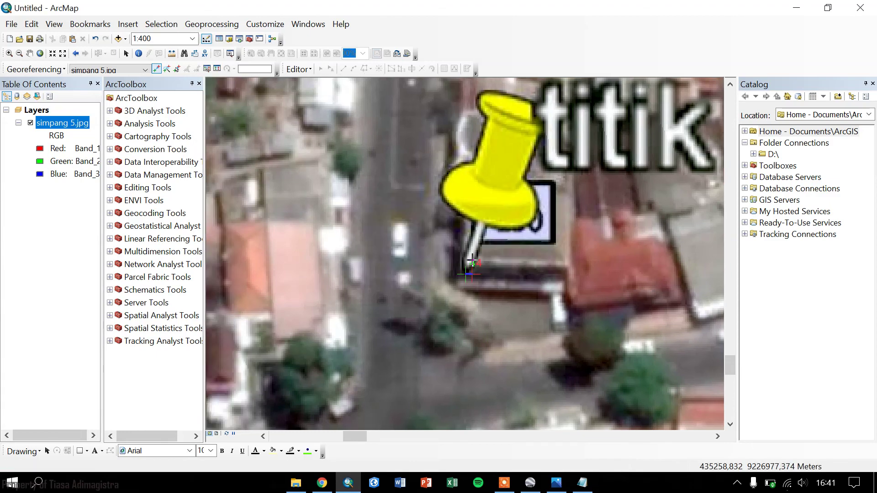
Check the residuals and total RMS error of the four control points in the link table, then close it
scroll(534, 225, "down", 5)
scroll(475, 239, "up", 3)
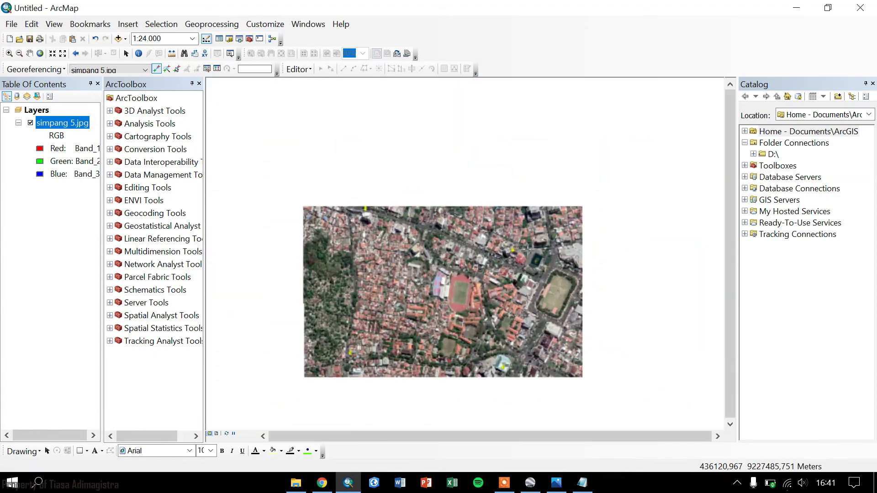
left_click_drag(486, 243, 548, 178)
left_click(217, 69)
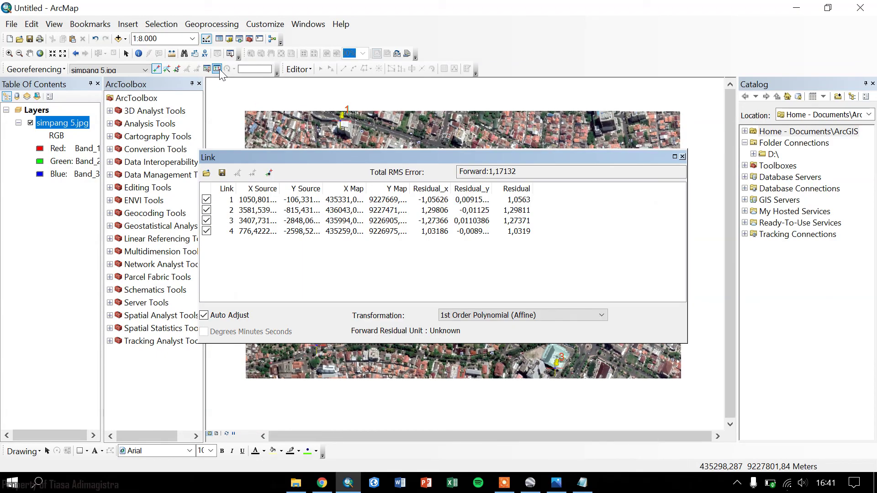
left_click(682, 156)
Rectify the georeferenced image and save it as simpang 5_rectify.tif in TIFF format in D:\Praktikum SIG\Georeferencing
left_click(34, 69)
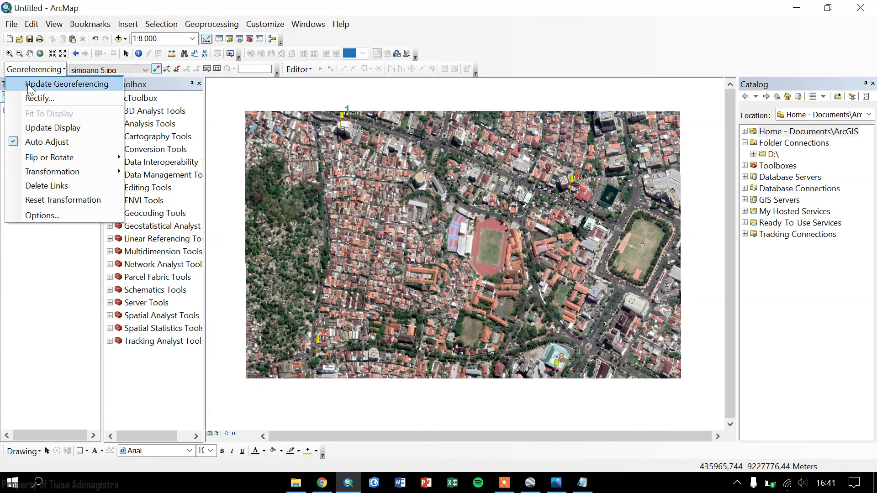
left_click(32, 97)
left_click_drag(377, 270, 380, 269)
left_click(387, 269)
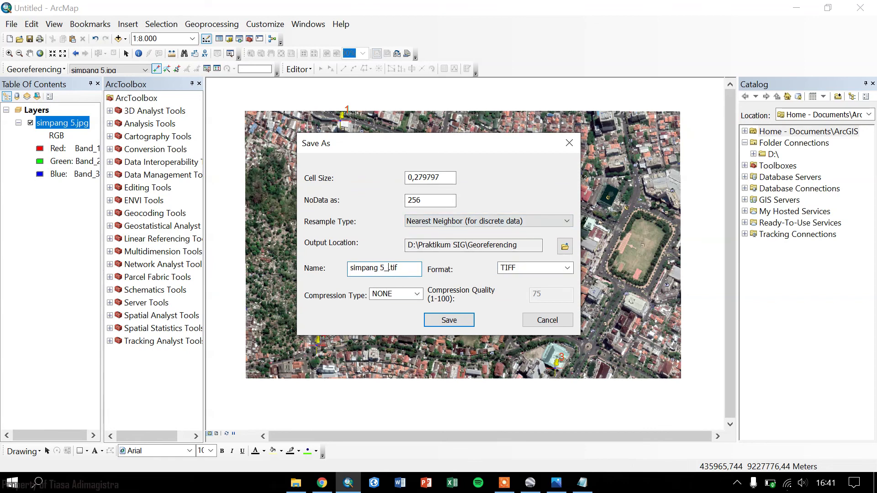
type("_rectify")
left_click(446, 318)
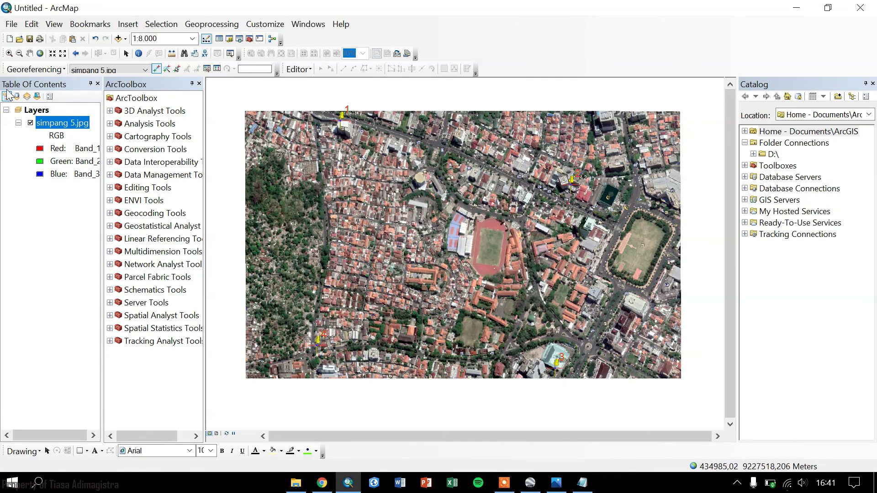
Replace the simpang 5.jpg layer in the map with simpang 5_rectify.tif from the Georeferencing folder
right_click(50, 123)
left_click(64, 146)
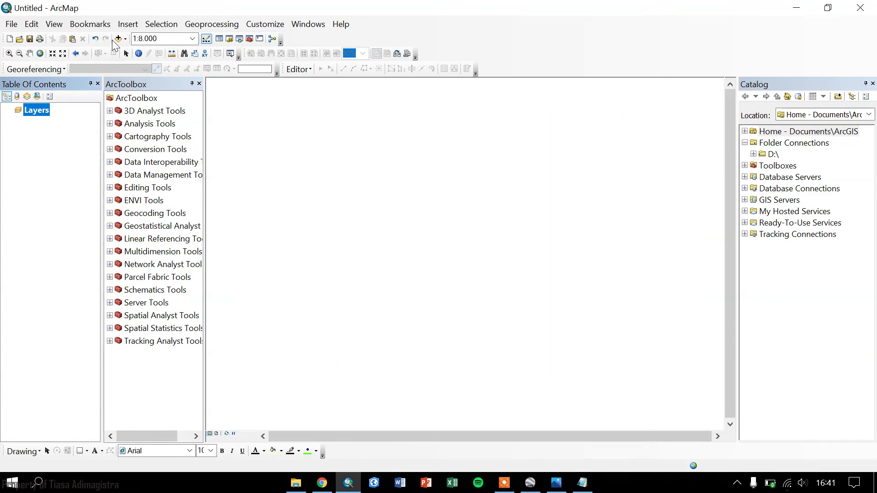
left_click(117, 39)
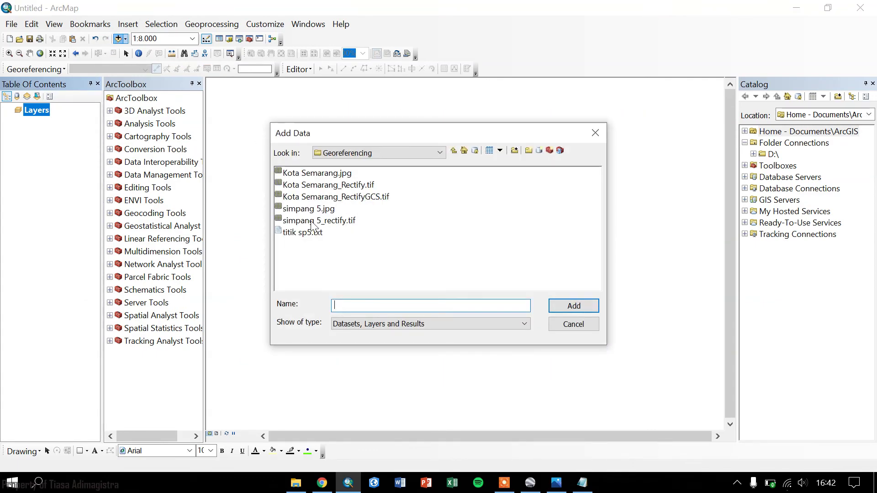
left_click(347, 221)
left_click(574, 305)
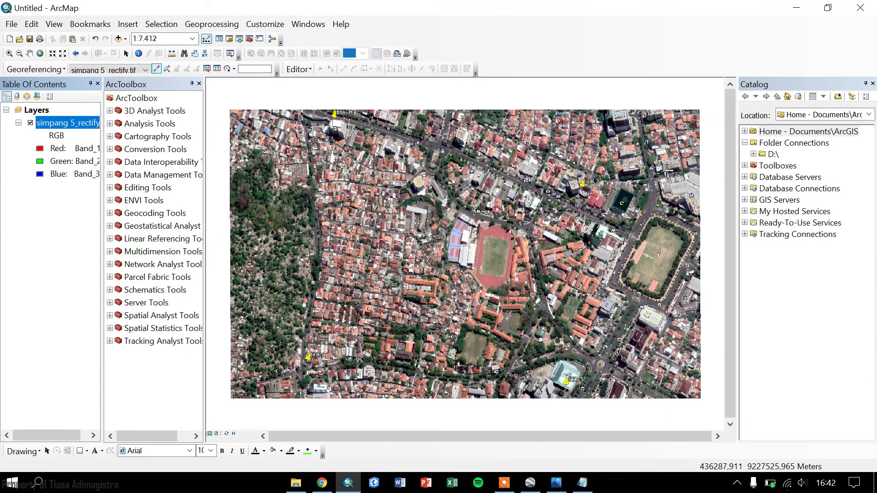
Minimize ArcMap and the coordinate note and switch to File Explorer
left_click(796, 8)
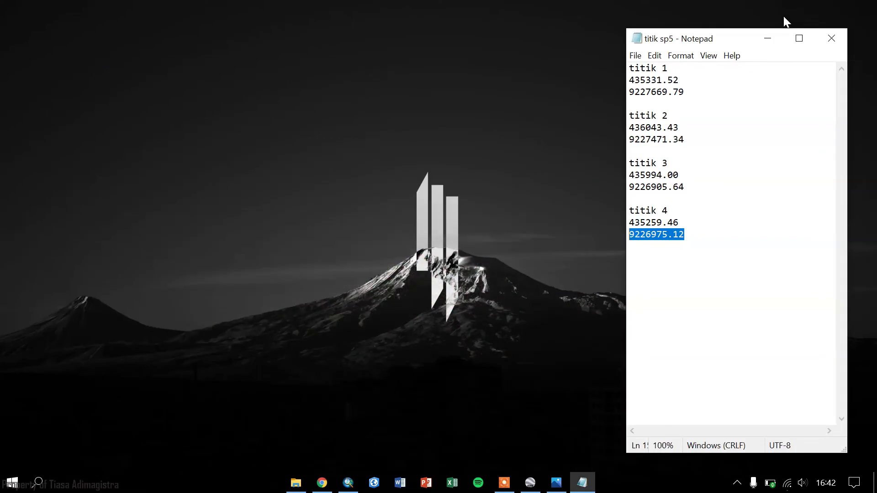
left_click(767, 39)
left_click(296, 483)
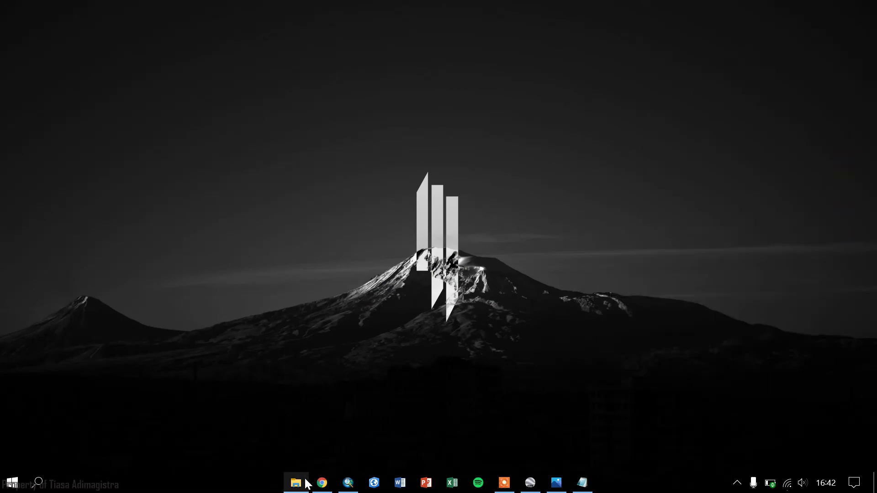
Show the Georeferencing folder's files in Details layout and widen the Name column to fit the full file names
left_click(681, 71)
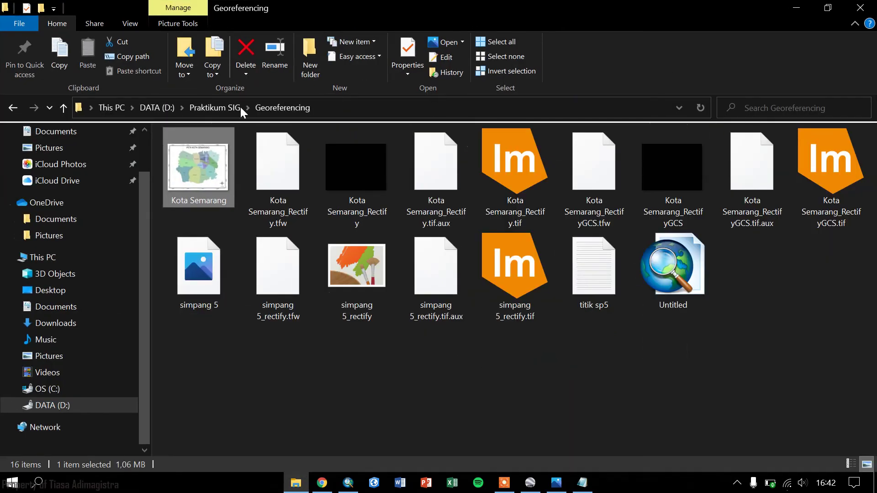
left_click(132, 25)
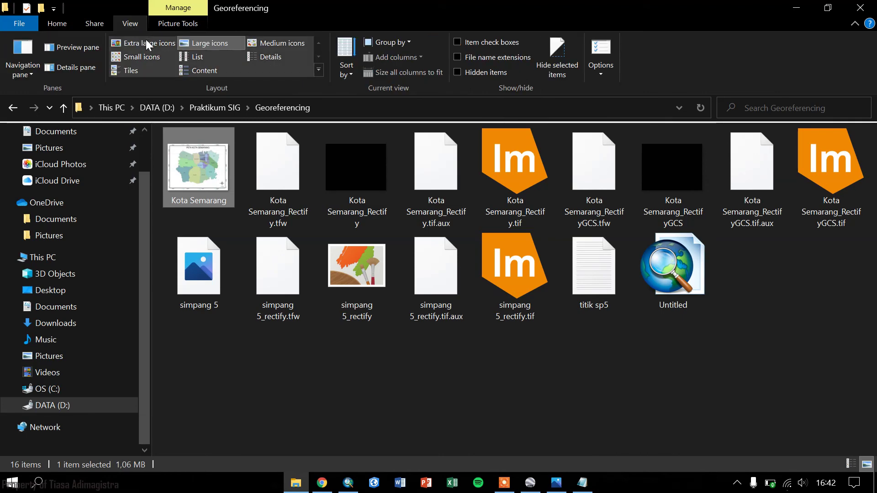
left_click(260, 53)
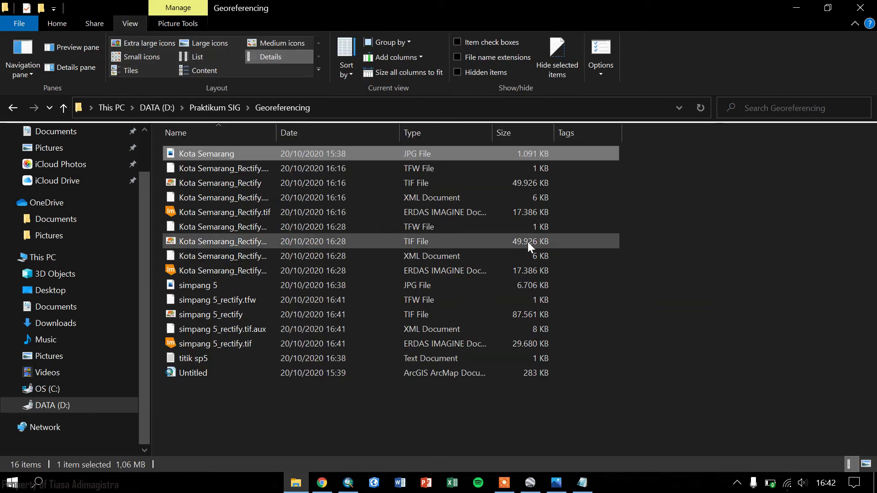
left_click_drag(276, 132, 369, 137)
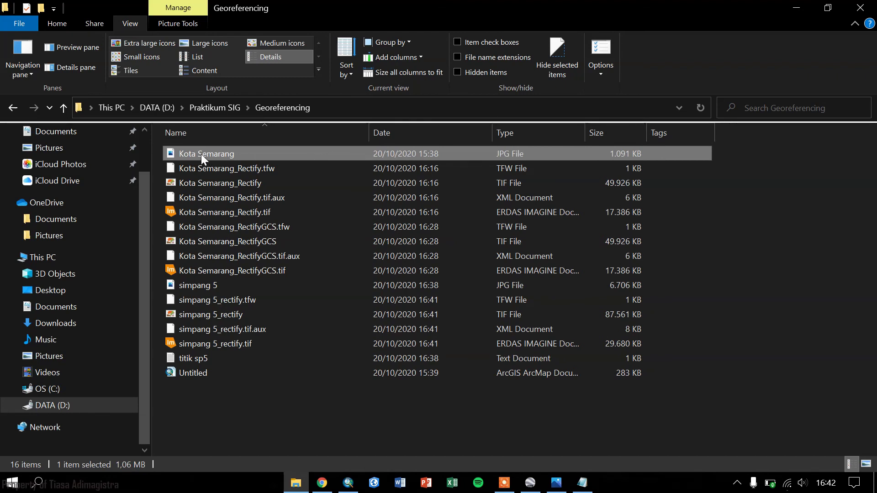
Examine the original Kota Semarang image and its Kota Semarang_Rectify TFW, TIF, XML and ERDAS IMAGINE files in the Georeferencing folder
key("F2")
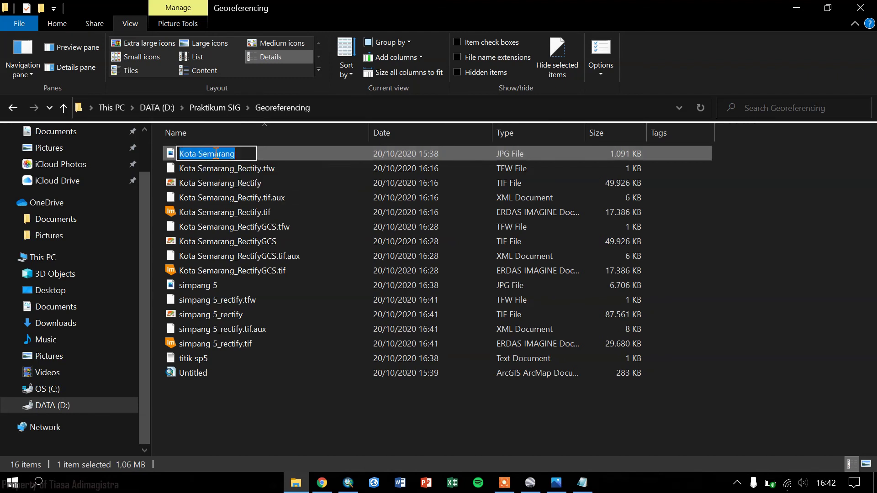
left_click(275, 153)
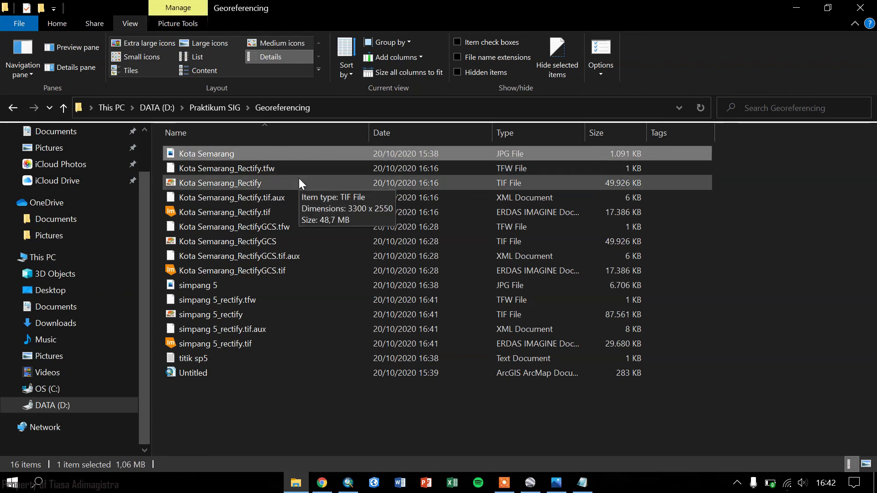
left_click(269, 212)
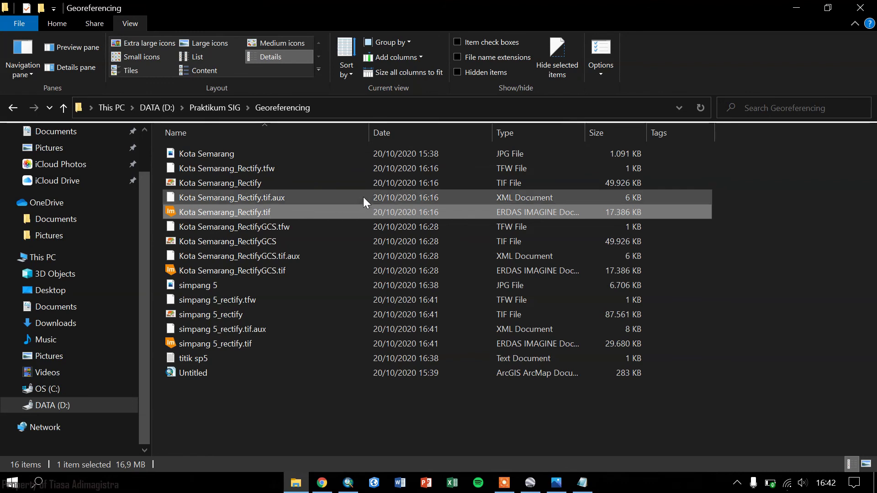
key("Up")
key("Up")
key("Up")
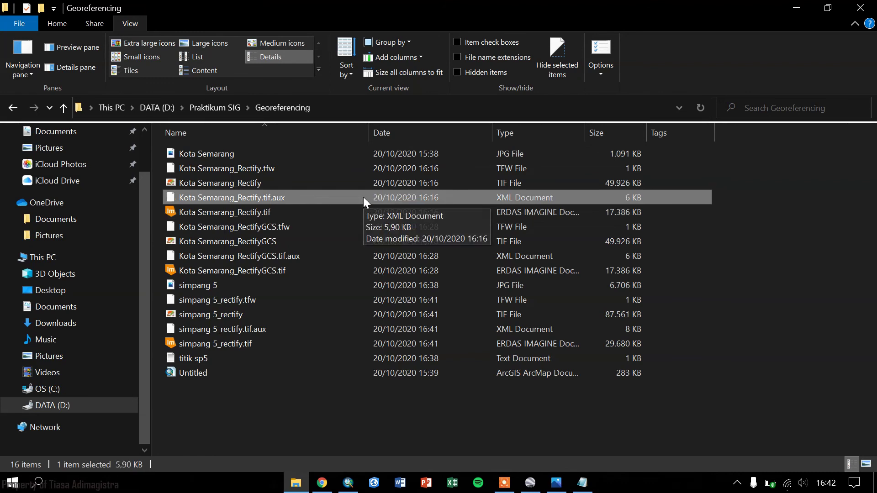
key("Down")
key("Down")
key("Down")
key("Up")
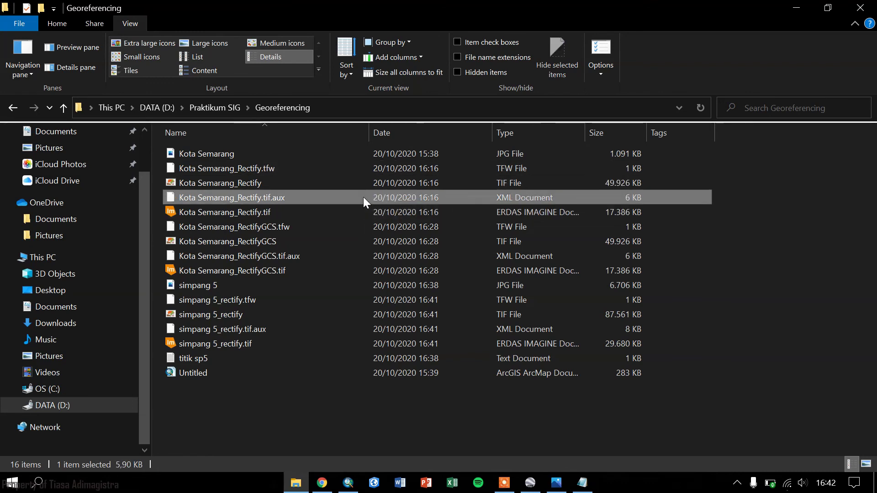
key("Up")
key("Down")
key("Up")
key("Up")
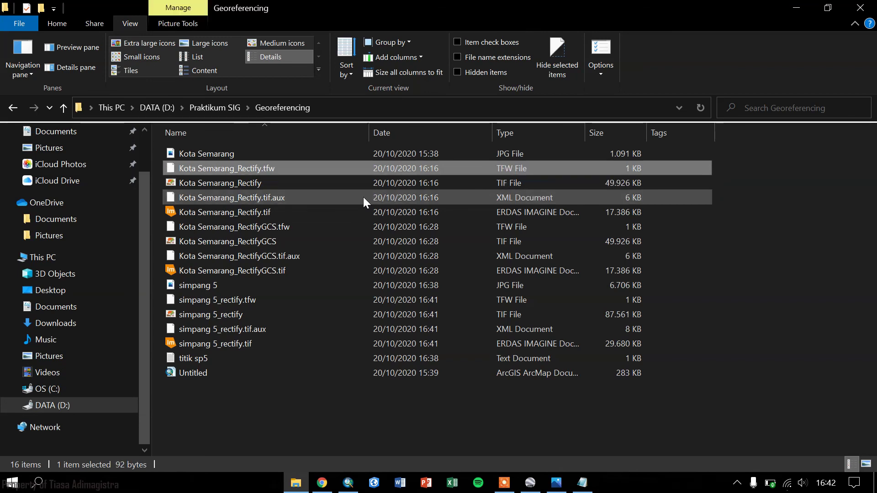
key("Down")
key("Down")
key("Down")
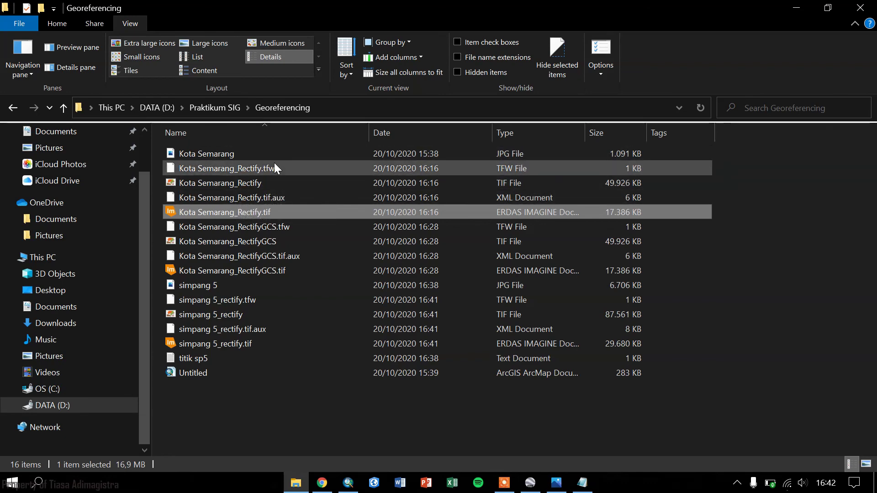
Switch back to ArcMap, save the map document as georef in the Georeferencing folder, and close ArcMap
left_click(796, 8)
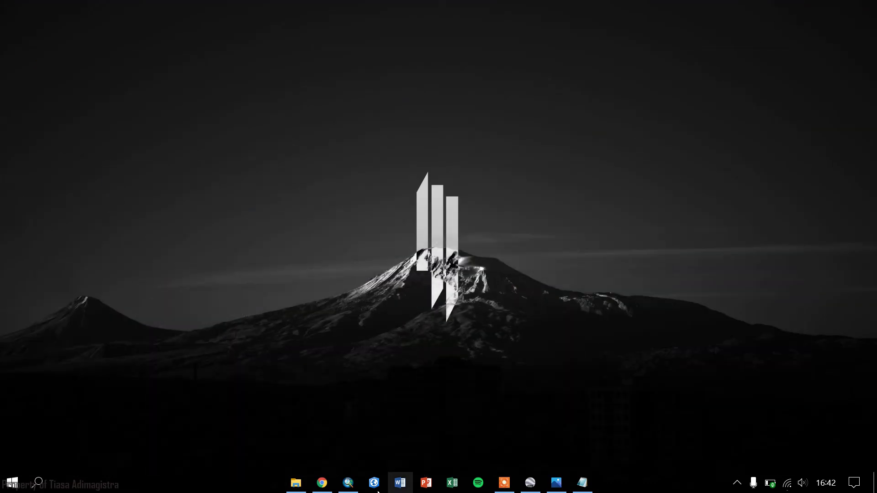
left_click(348, 483)
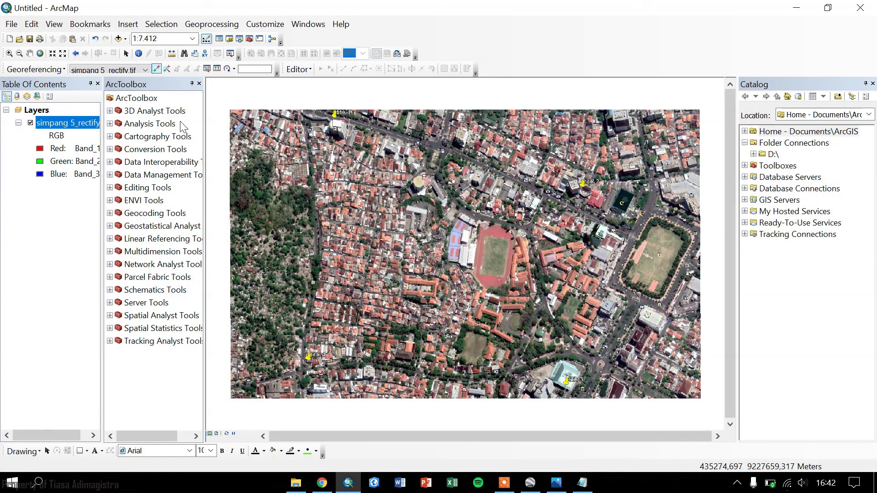
left_click(30, 39)
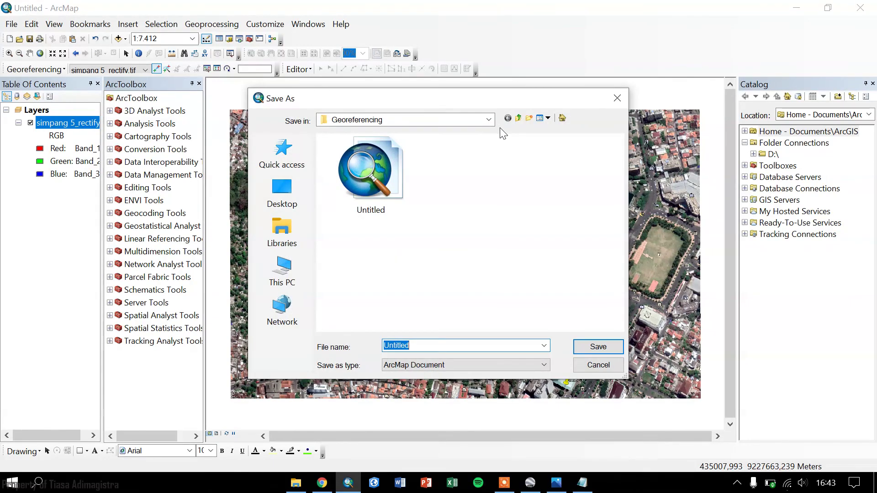
type("georef")
key("Return")
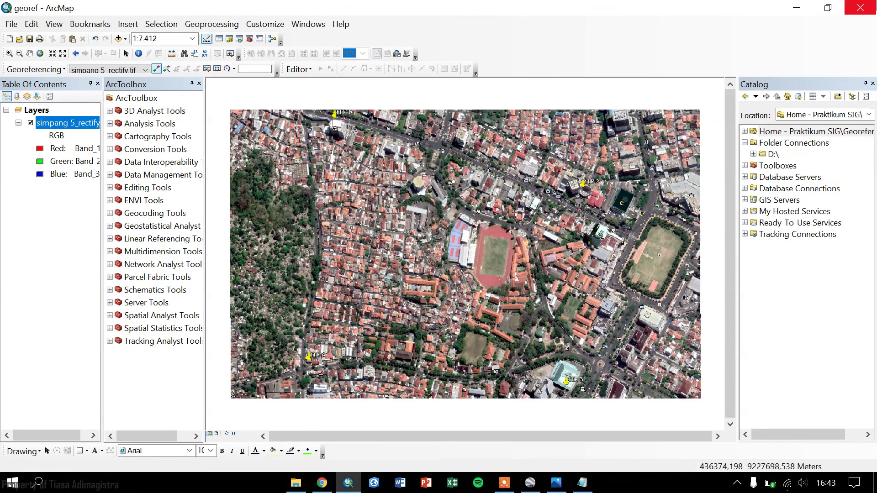
left_click(860, 7)
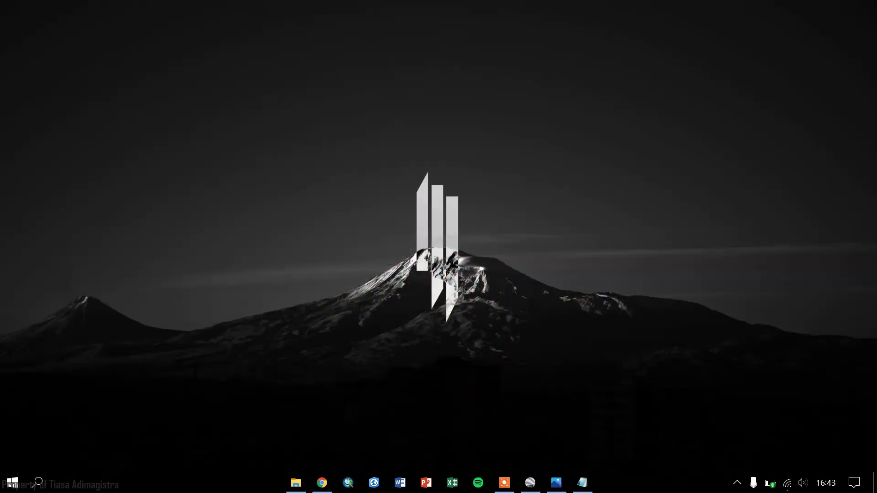